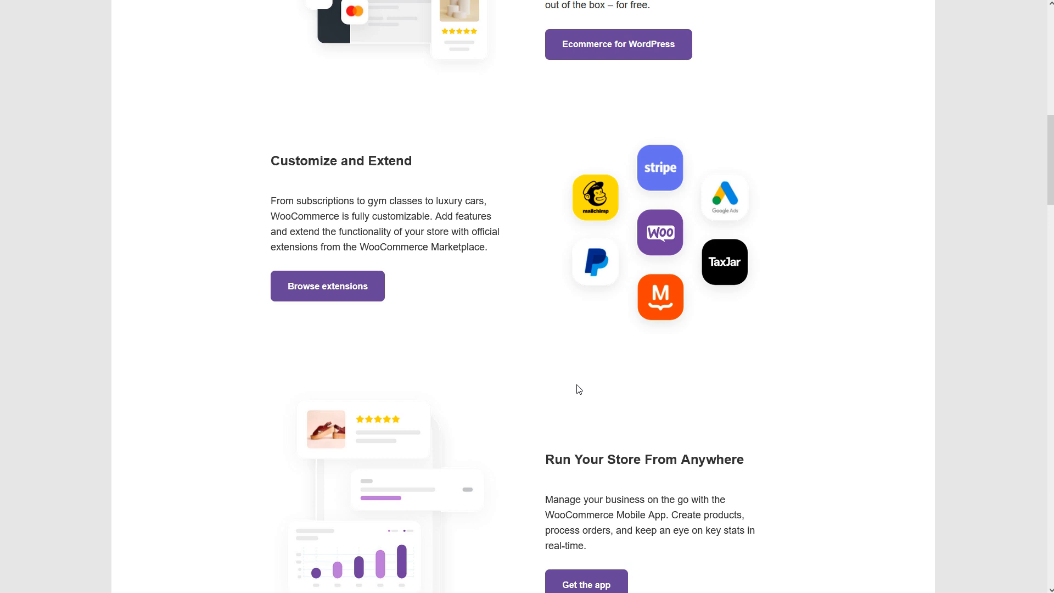
Step: Look through the feature, testimonial and support sections of the WooCommerce home page
scroll(578, 389, "down", 9)
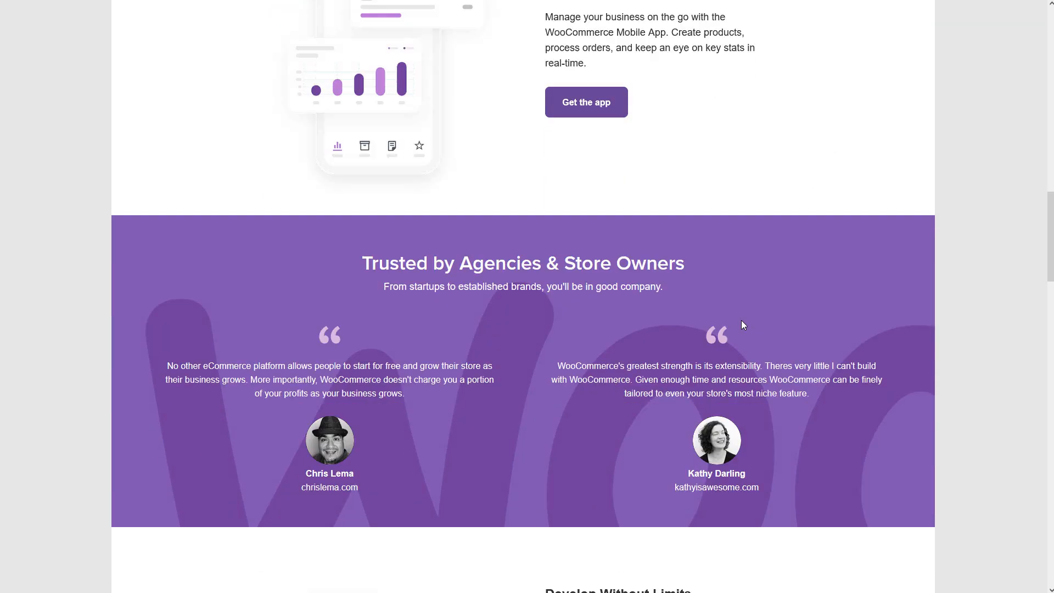
scroll(799, 362, "down", 8)
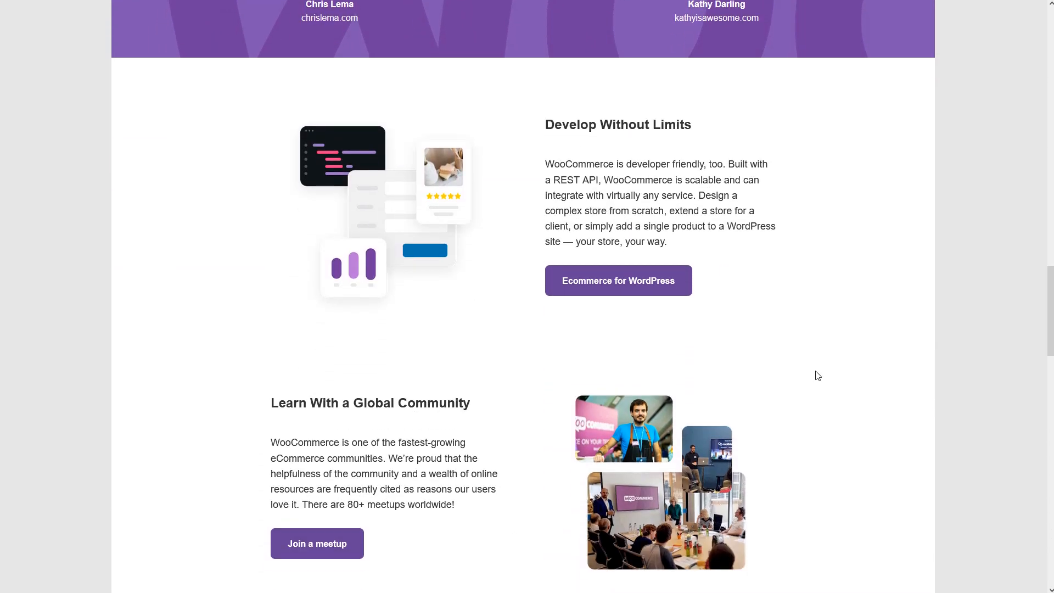
scroll(817, 373, "down", 2)
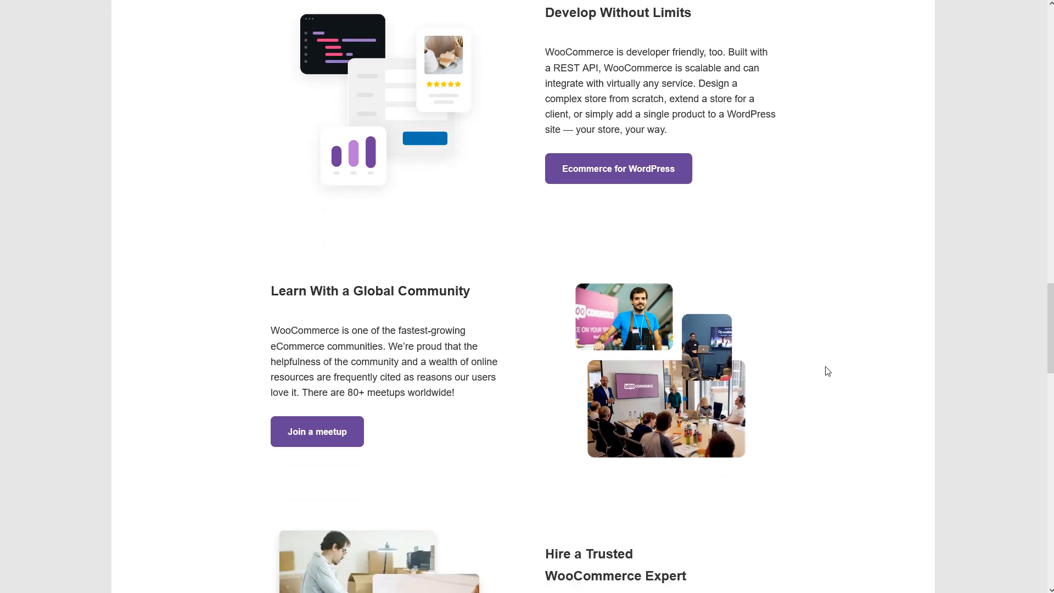
scroll(826, 370, "down", 4)
scroll(832, 371, "down", 9)
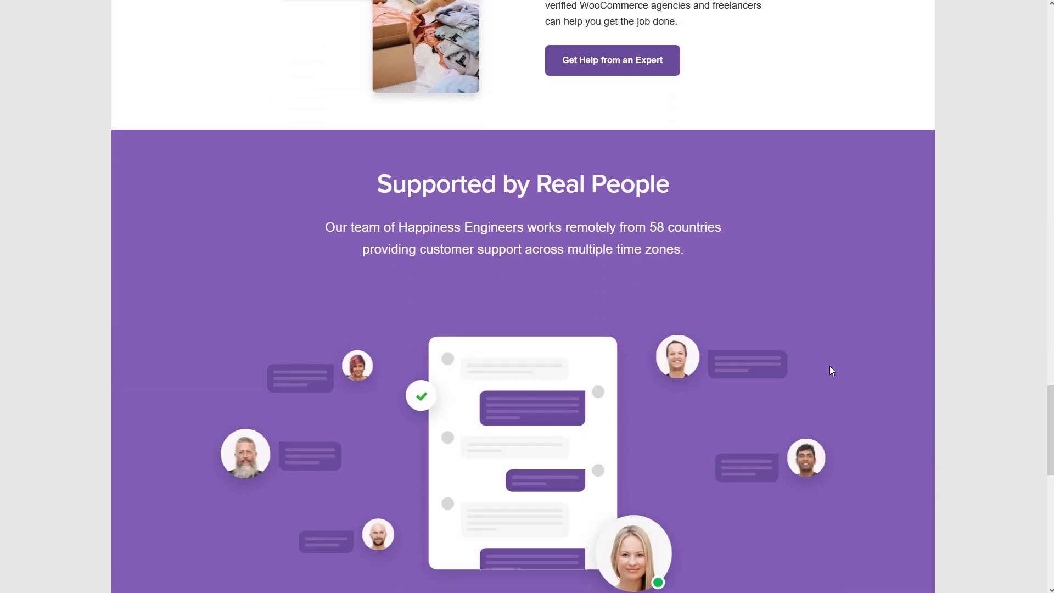
scroll(832, 371, "up", 20)
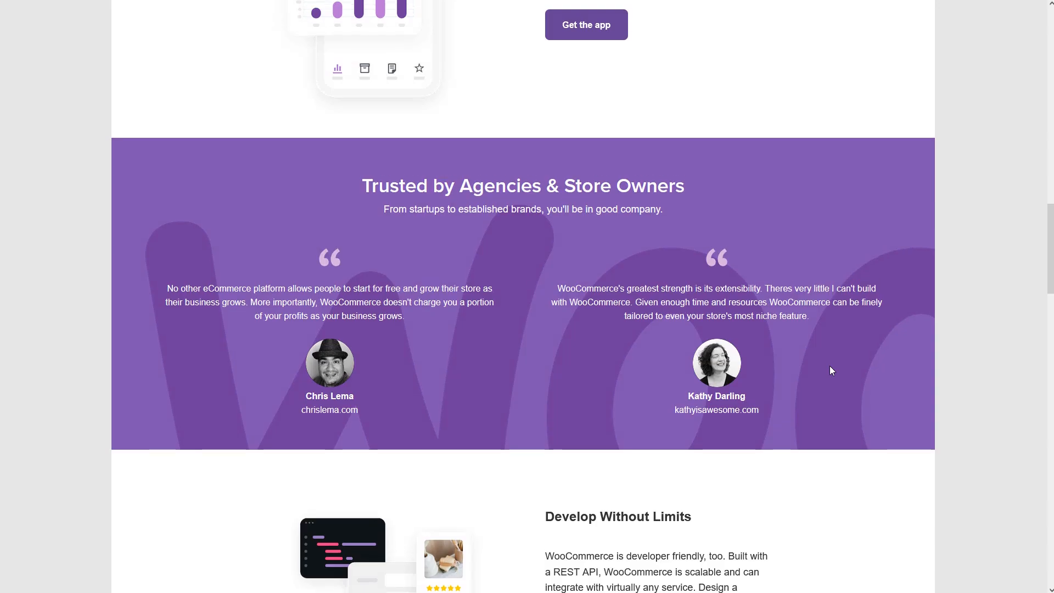
scroll(832, 371, "up", 7)
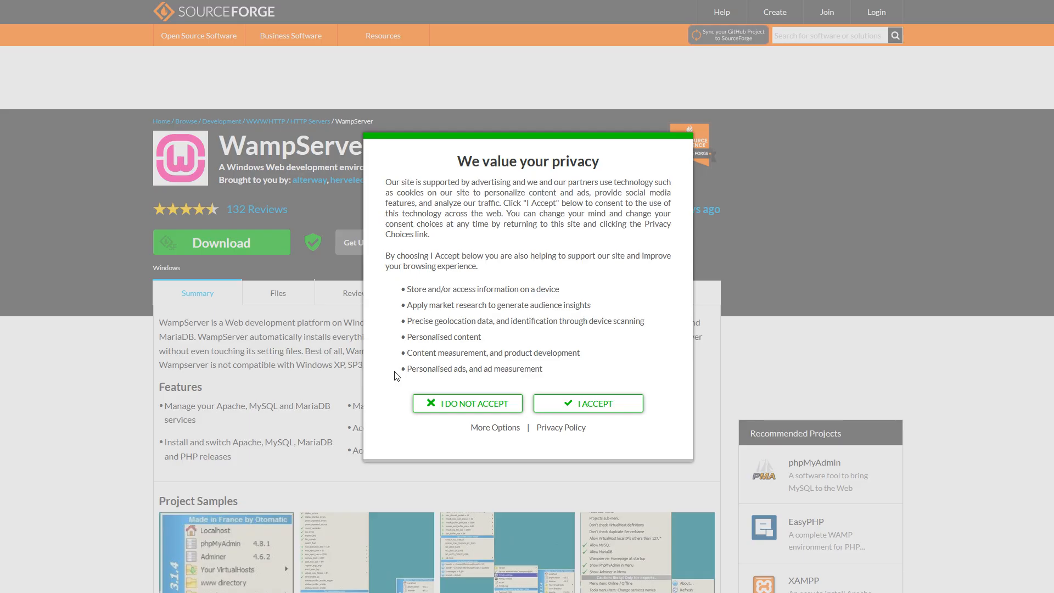
Step: Accept SourceForge's privacy consent and open the WampServer 3.0.0 folder in the WampServer project files
left_click(594, 400)
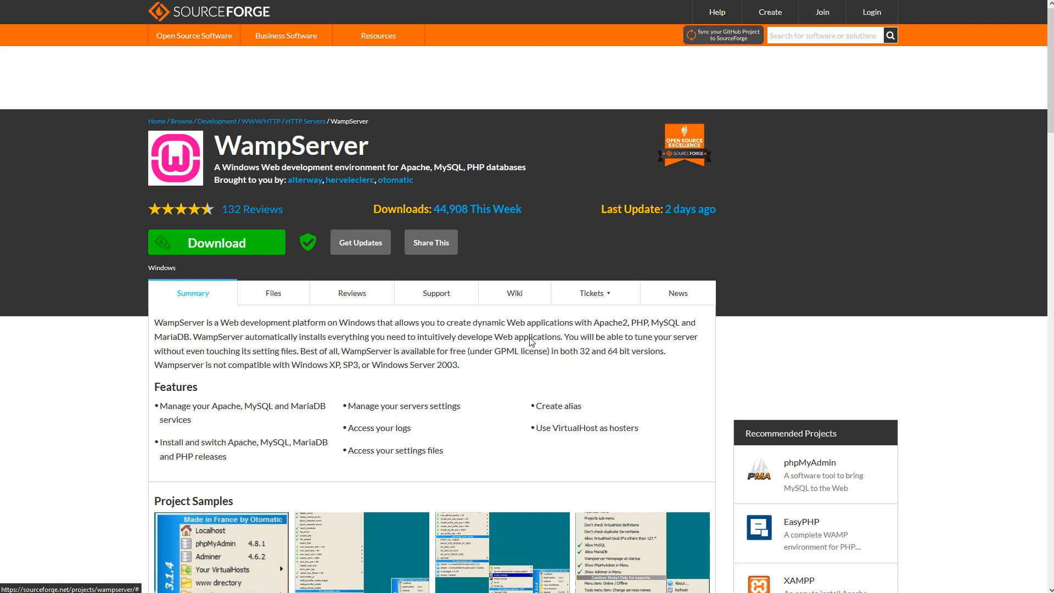
mouse_move(515, 0)
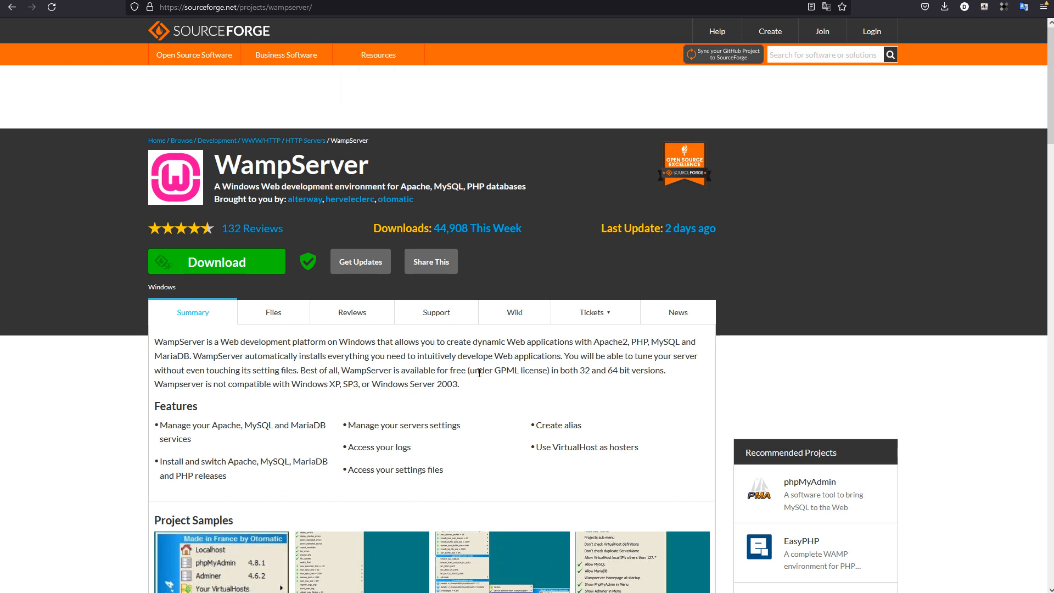
left_click(274, 314)
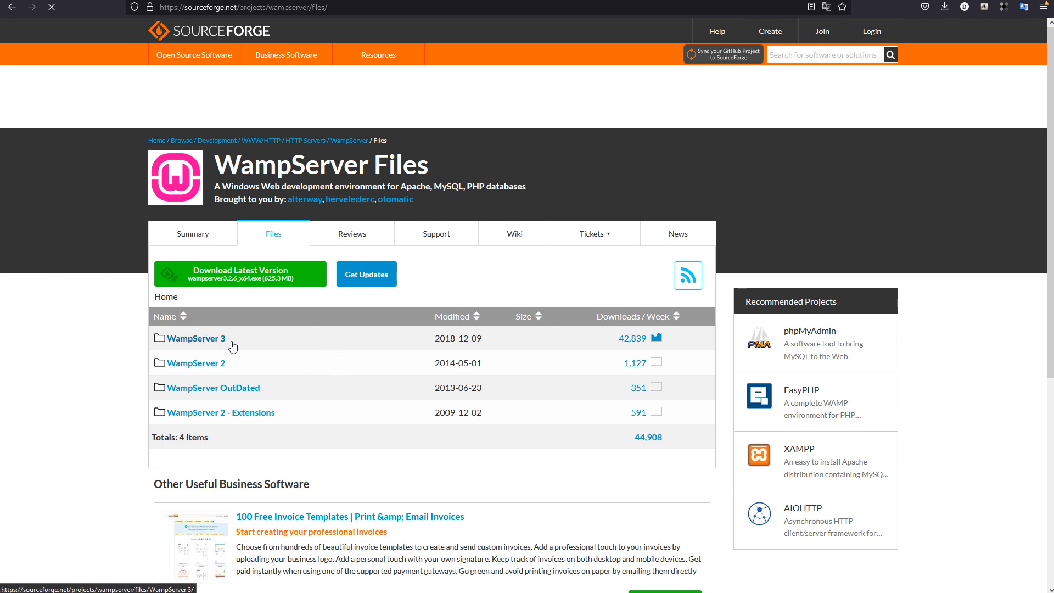
left_click(304, 337)
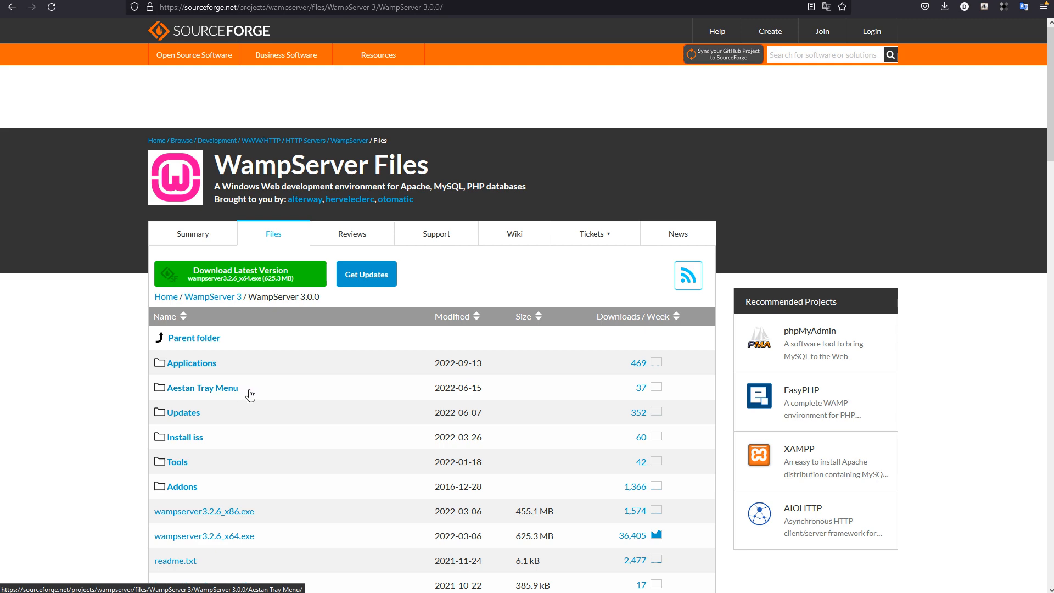
Step: Examine the Updates and Tools subfolders of the WampServer 3.0.0 folder
scroll(362, 385, "down", 1)
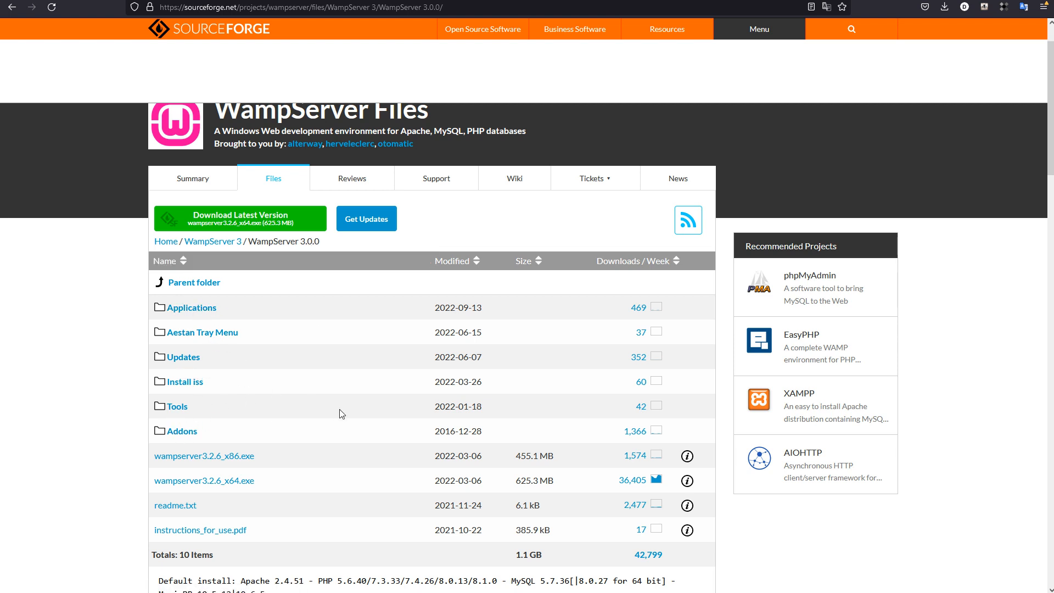
scroll(338, 451, "down", 1)
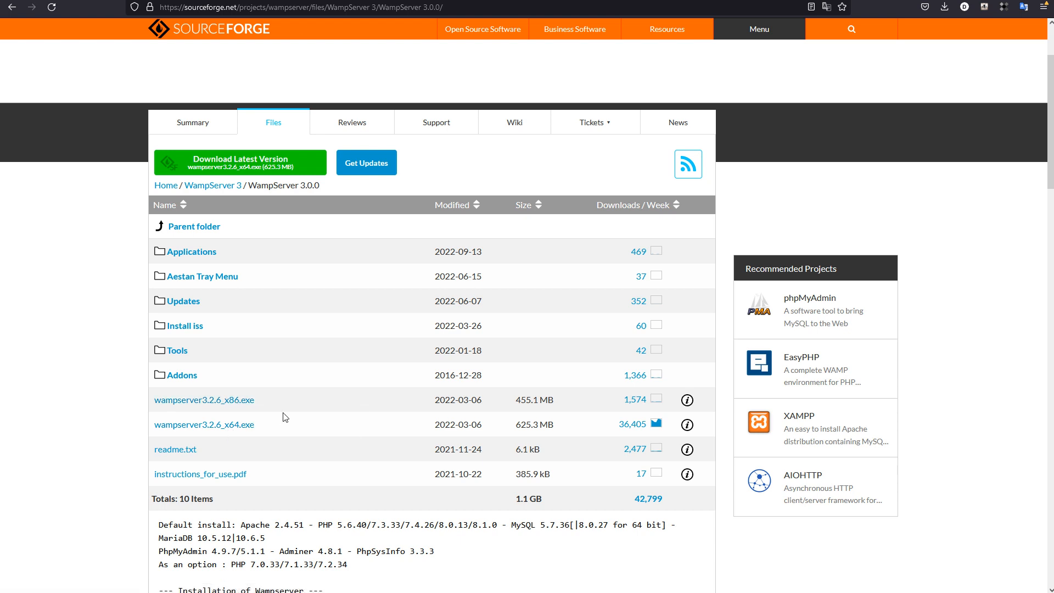
left_click(171, 303)
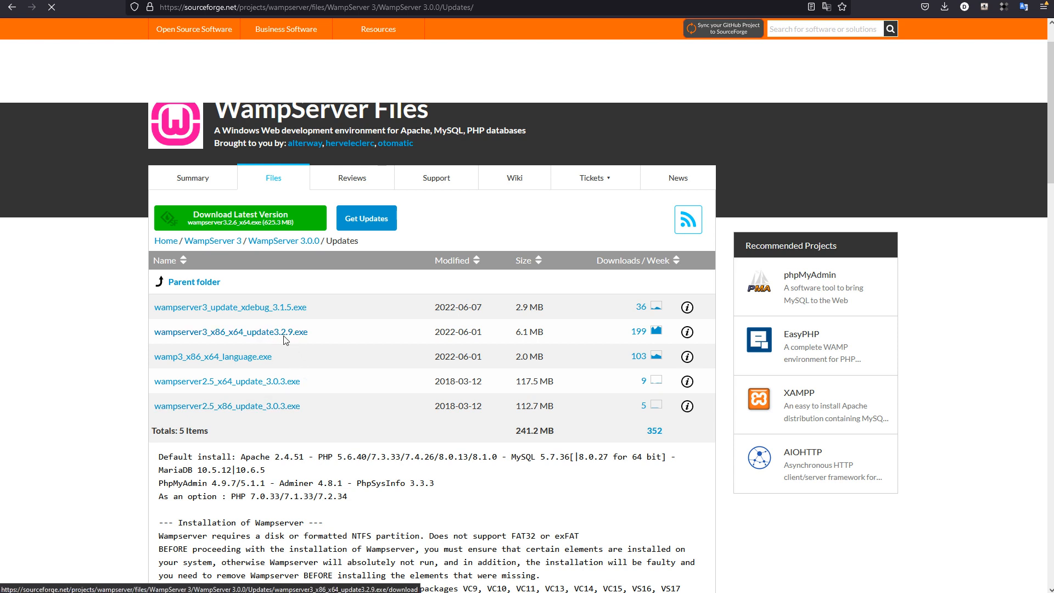
left_click(284, 242)
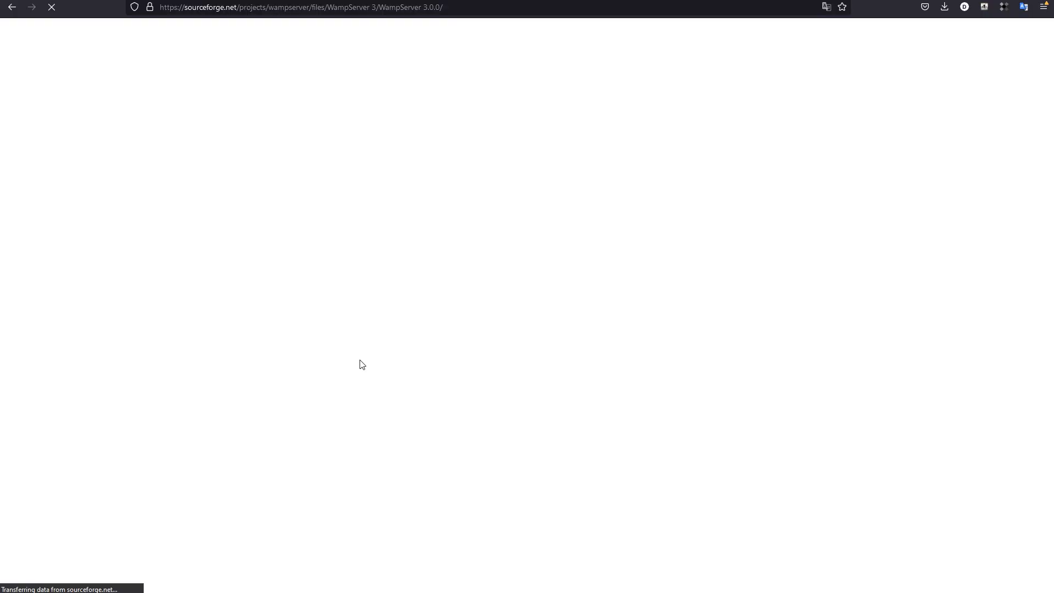
scroll(330, 387, "down", 3)
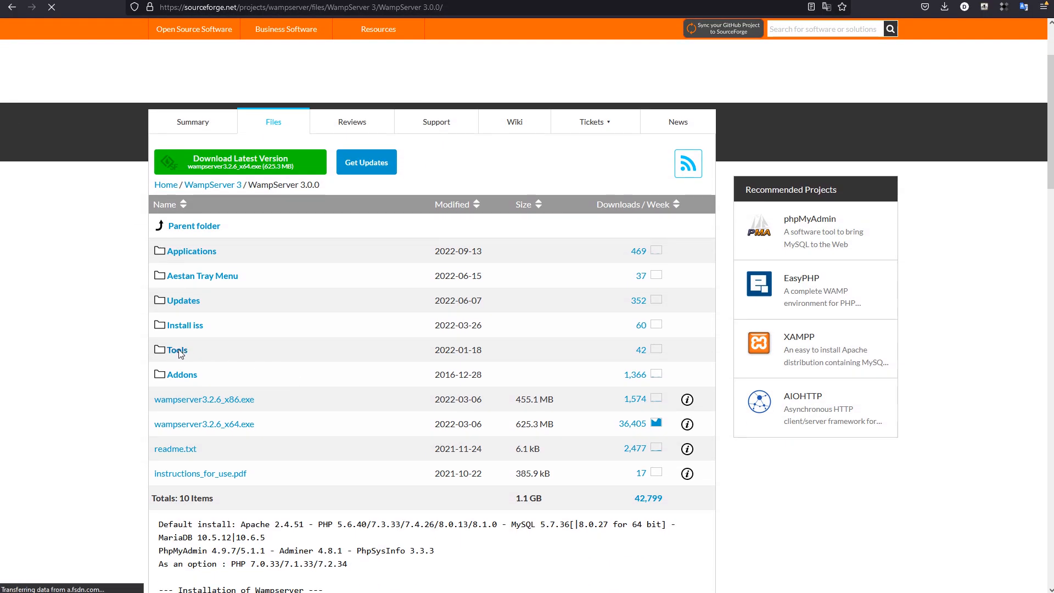
left_click(274, 350)
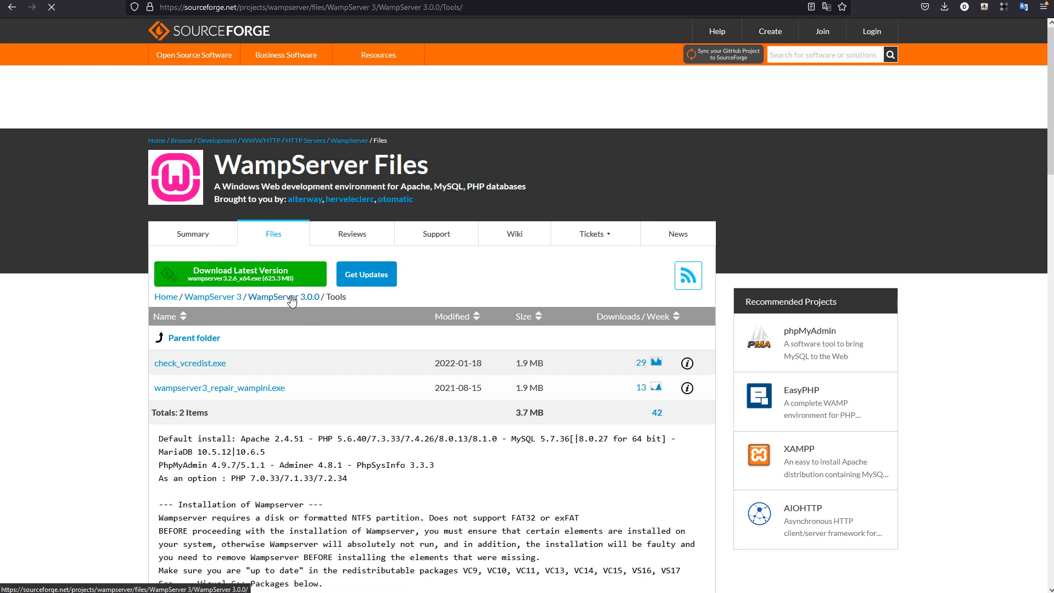
scroll(365, 360, "down", 1)
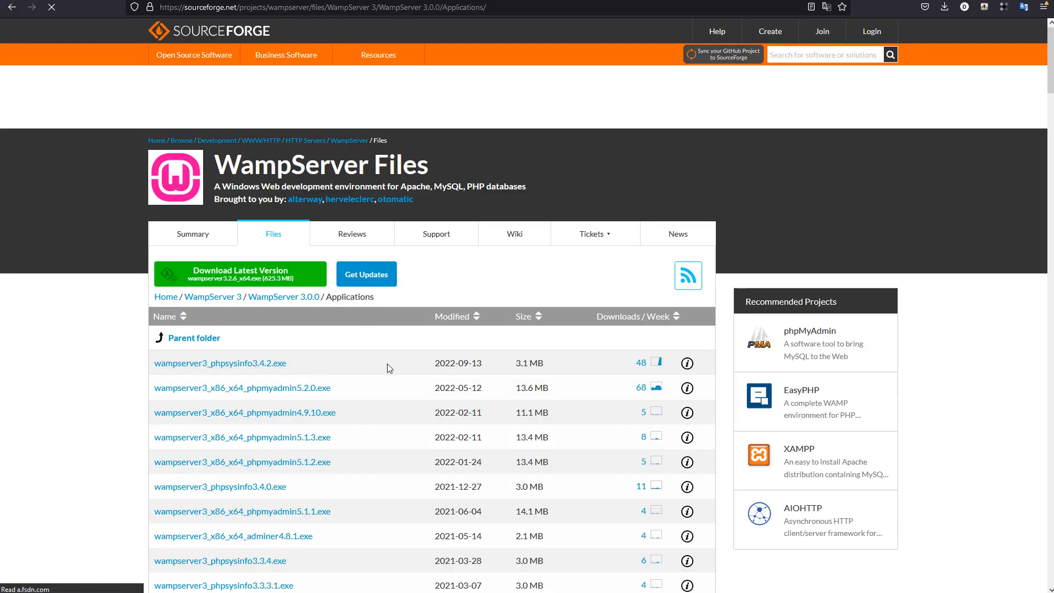
Step: Review the installers in the Applications folder and return to the WampServer 3.0.0 folder
scroll(389, 368, "down", 1)
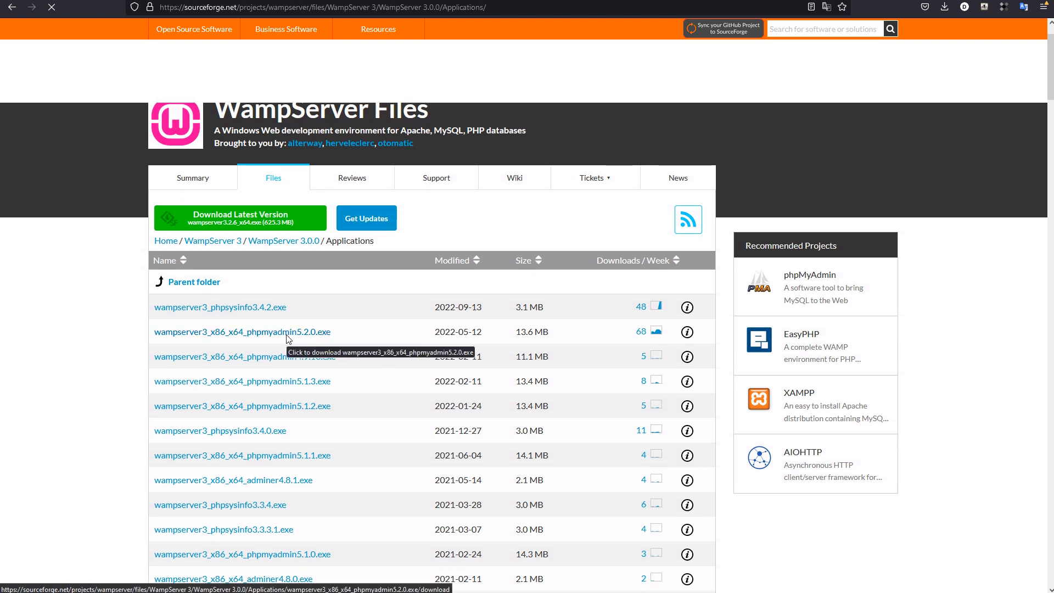
scroll(287, 338, "down", 1)
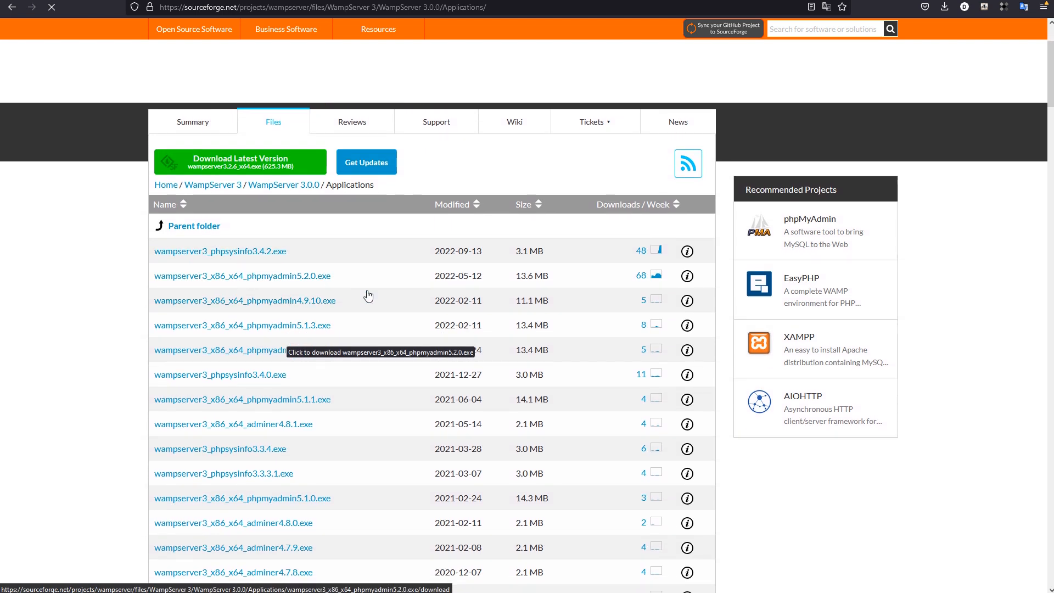
scroll(390, 380, "down", 2)
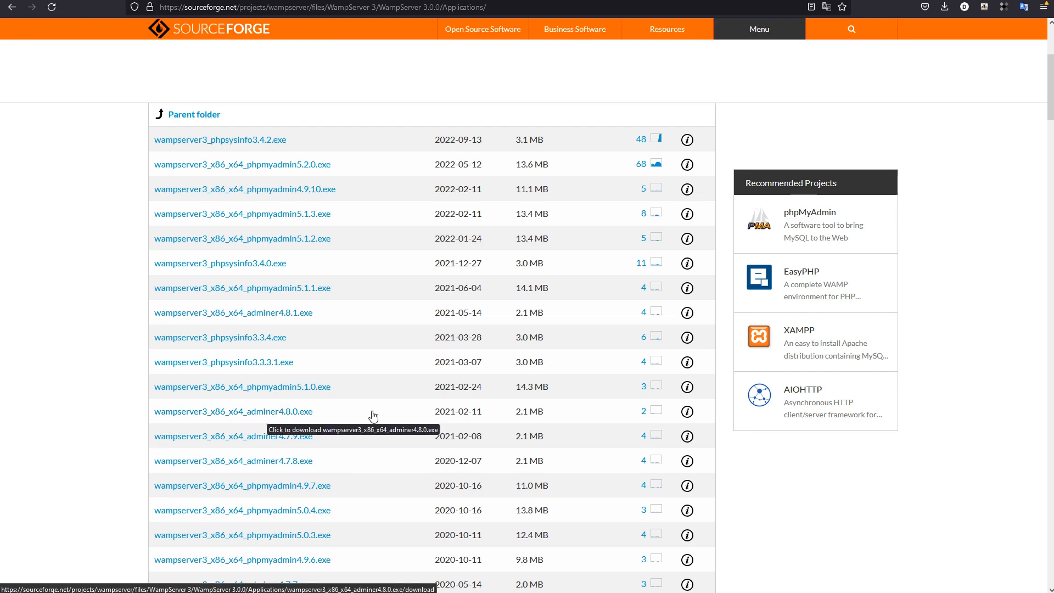
scroll(369, 417, "up", 3)
left_click(274, 243)
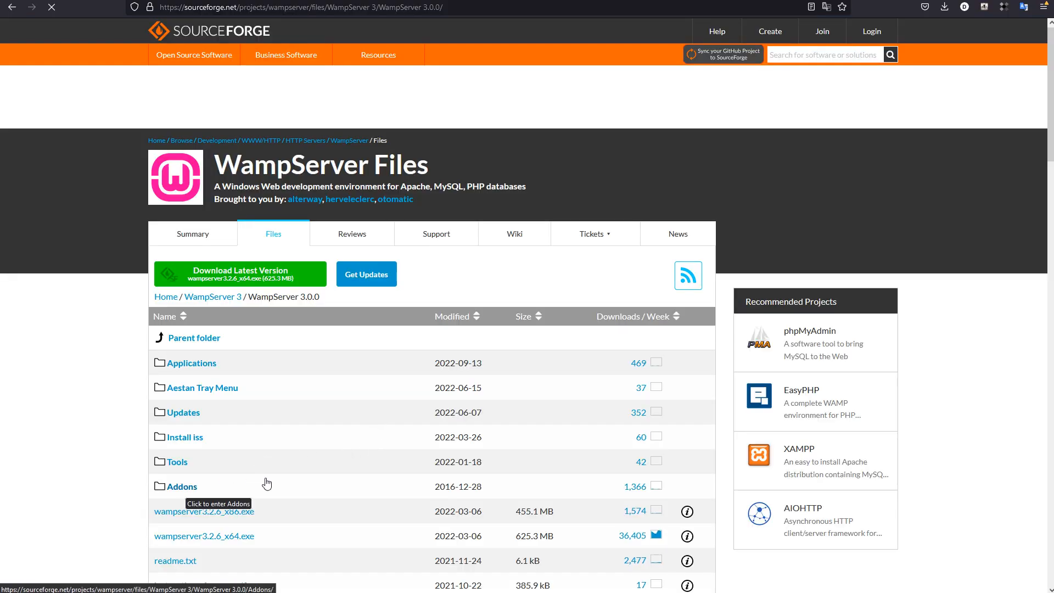
Step: Look through the Addons folder of WampServer 3.0.0, including its Php and Apache subfolders
left_click(358, 483)
scroll(378, 446, "down", 1)
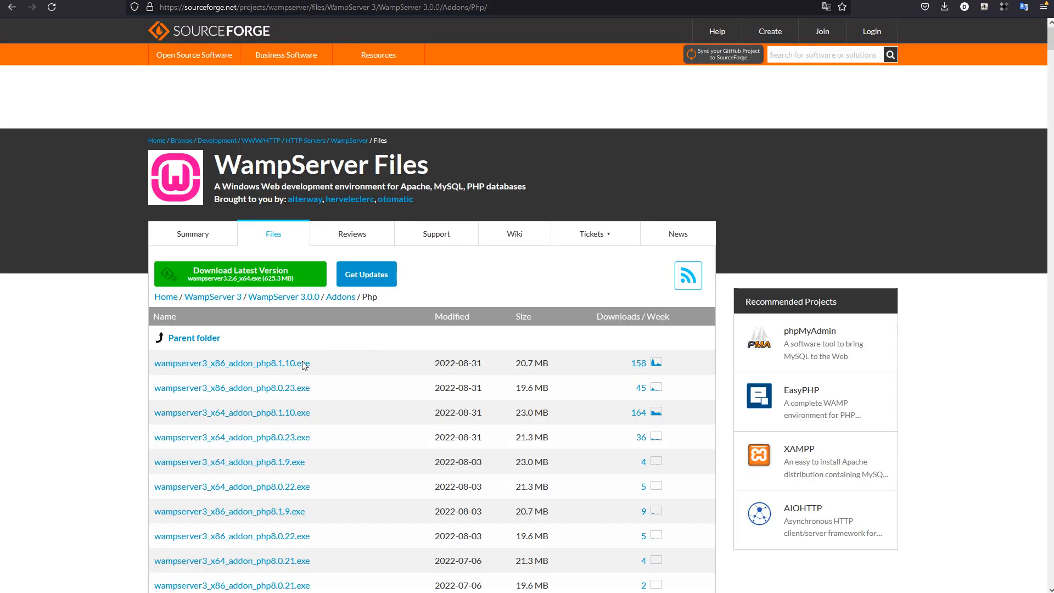
scroll(303, 362, "down", 1)
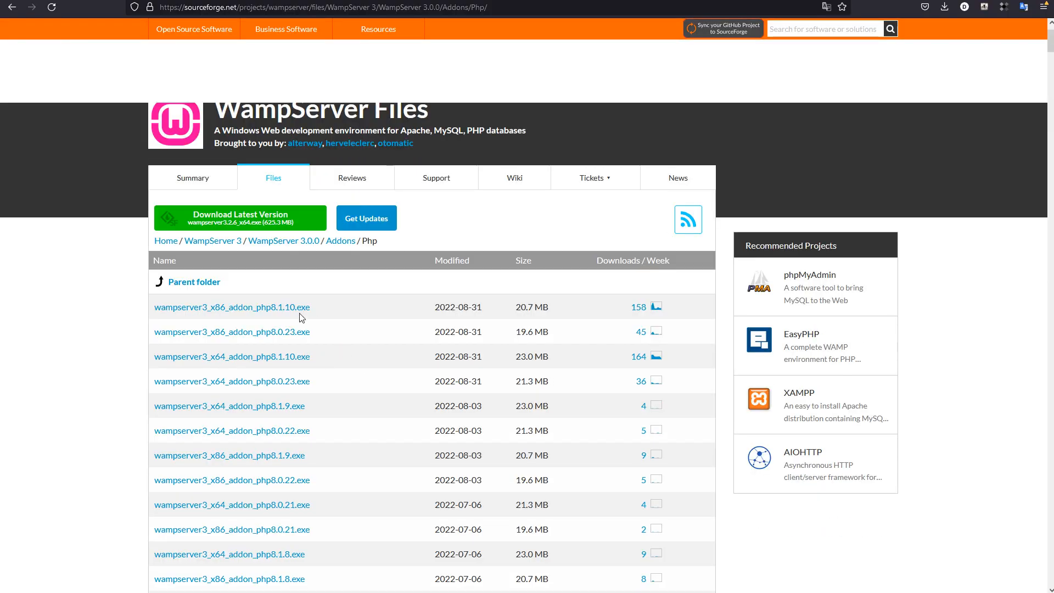
left_click(261, 308)
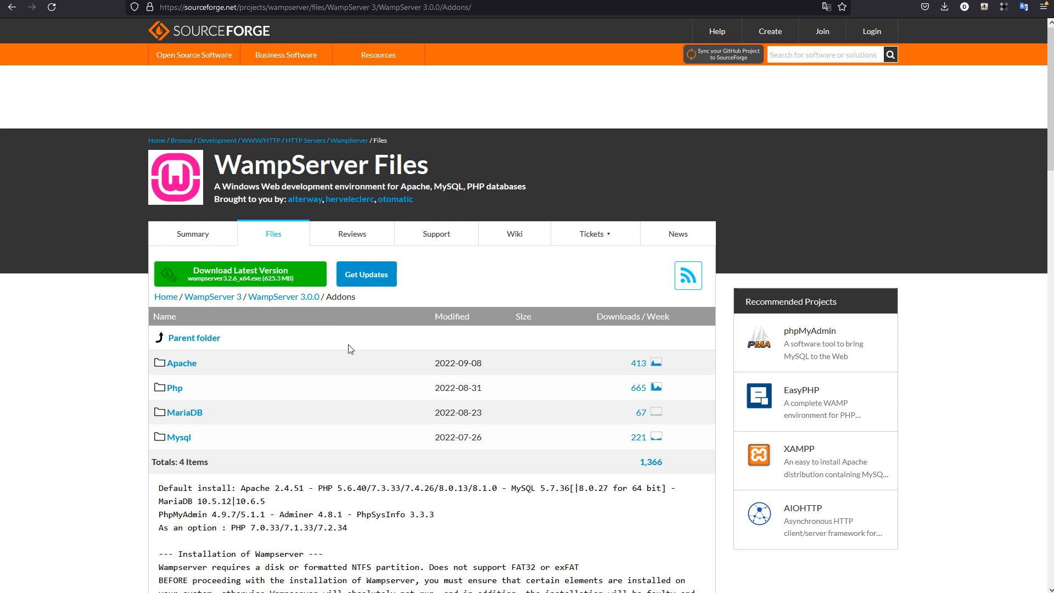
left_click(181, 367)
scroll(326, 481, "down", 1)
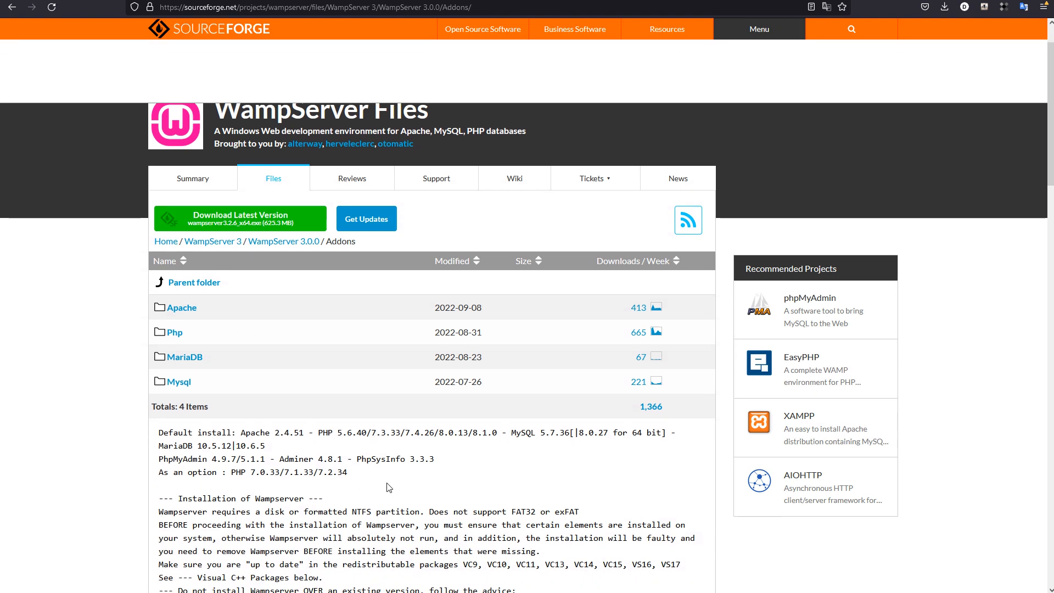
scroll(388, 486, "up", 1)
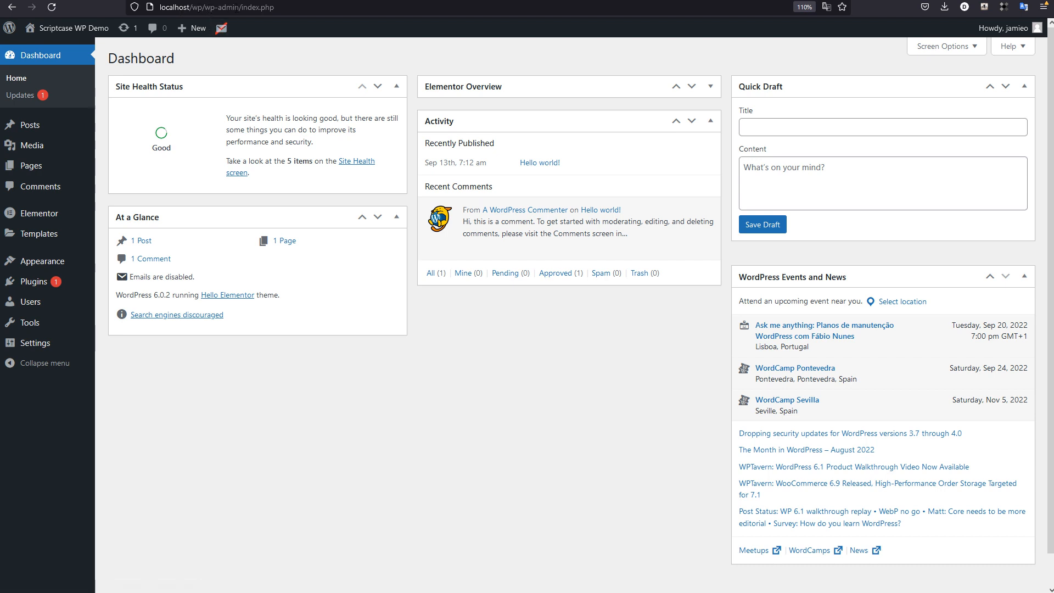
Step: Open the local WordPress site's installed plugins list and point out the Disable Emails and Elementor plugins
left_click(293, 10)
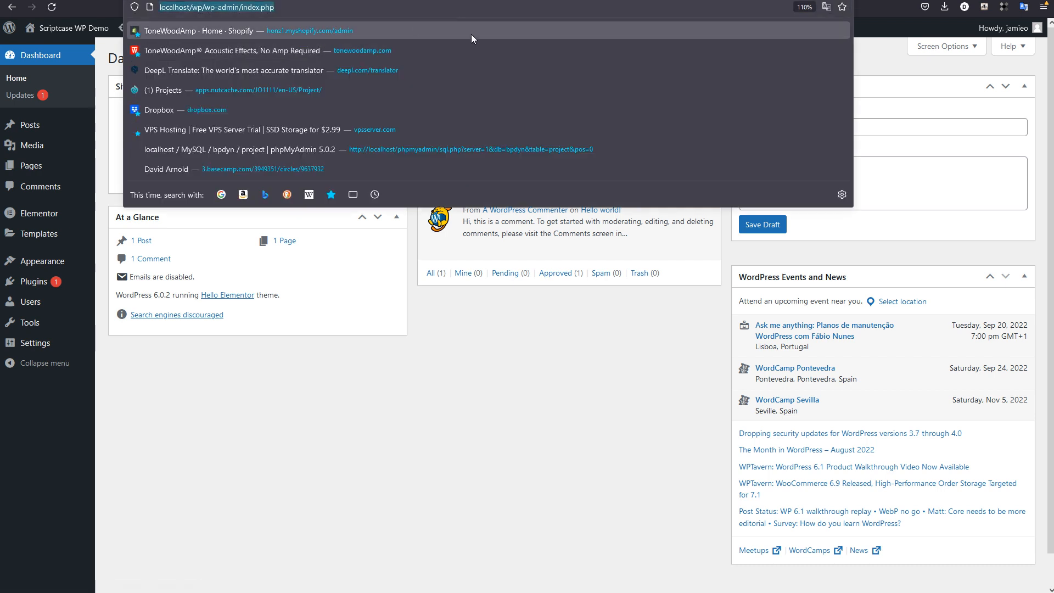
left_click(470, 358)
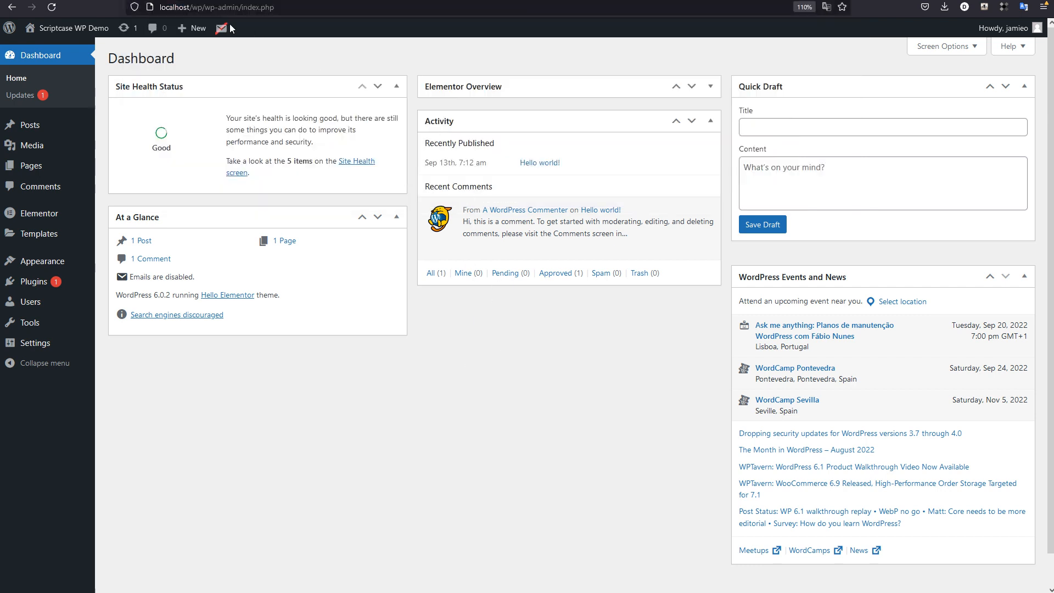
mouse_move(207, 24)
mouse_move(30, 126)
left_click(42, 289)
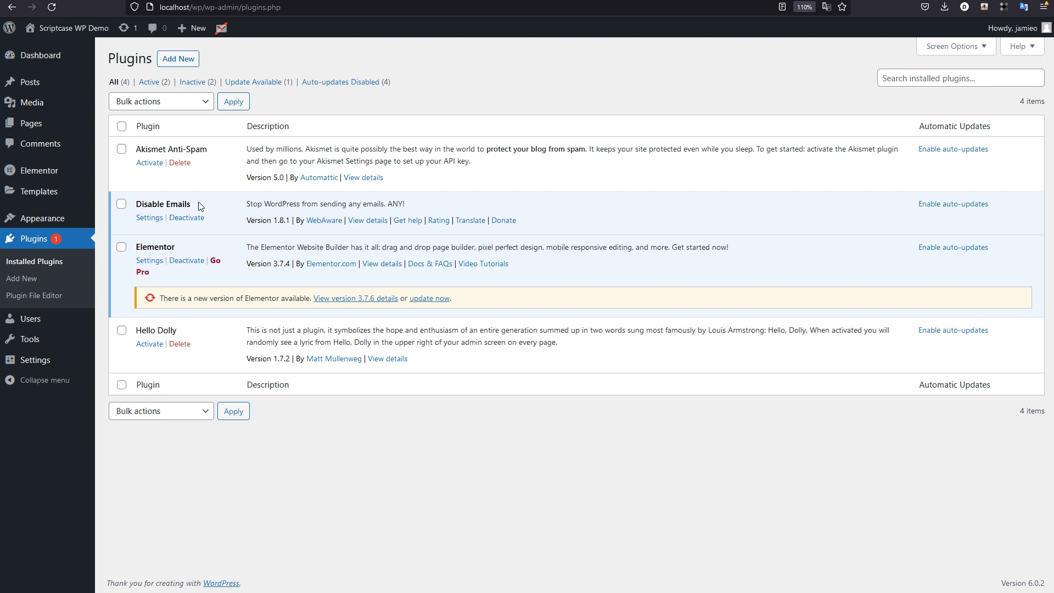
left_click_drag(137, 205, 196, 211)
left_click(183, 251)
Step: Switch to phpMyAdmin and review the tables of the sc_wpdemo database with the page enlarged to 130%
left_click(94, 0)
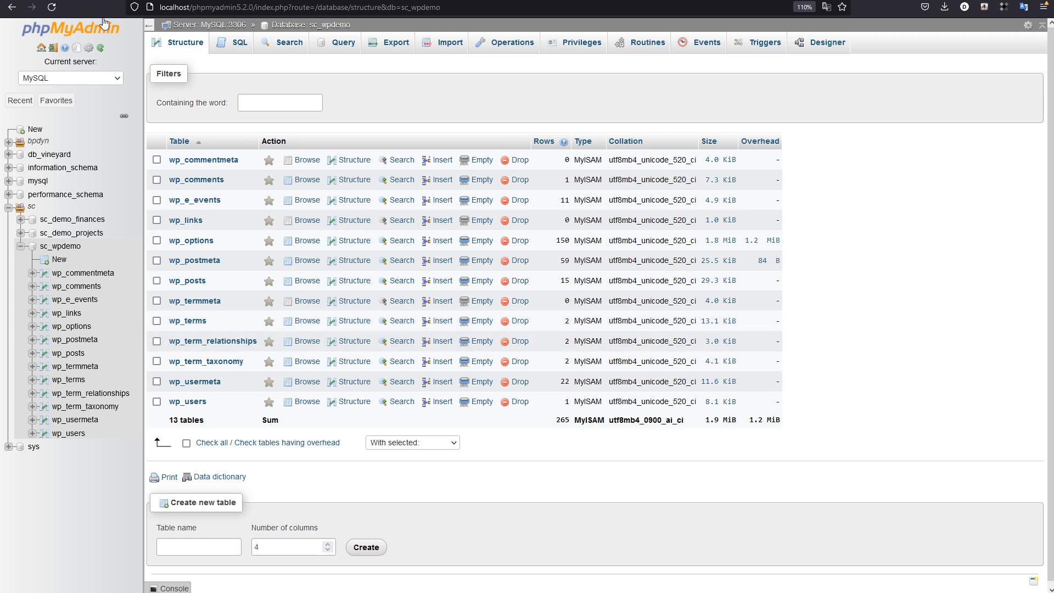
left_click(258, 7)
left_click(987, 113)
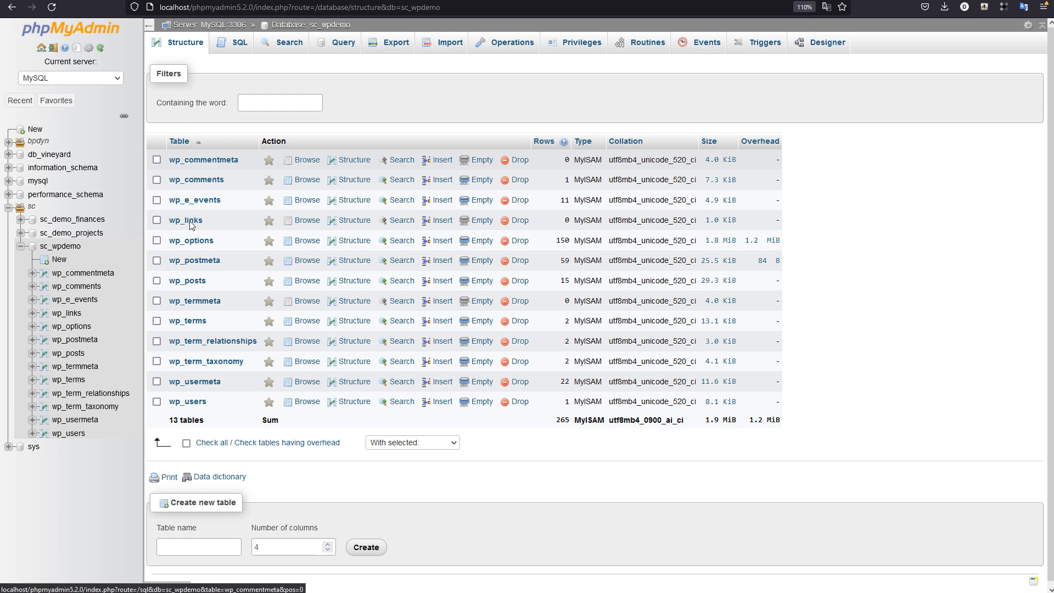
key("ctrl+plus")
key("ctrl+plus")
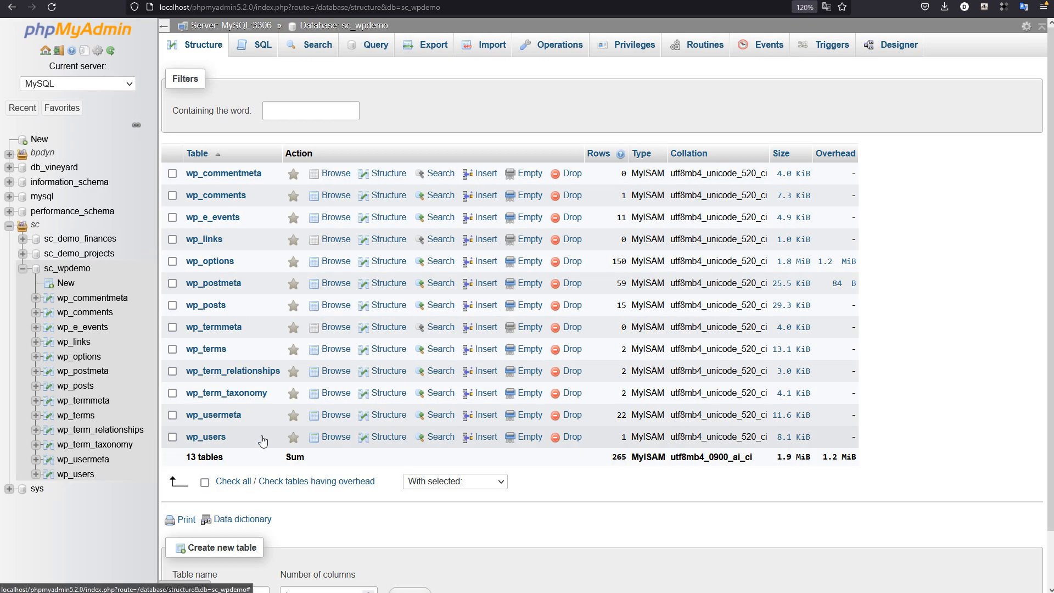
scroll(262, 165, "down", 2)
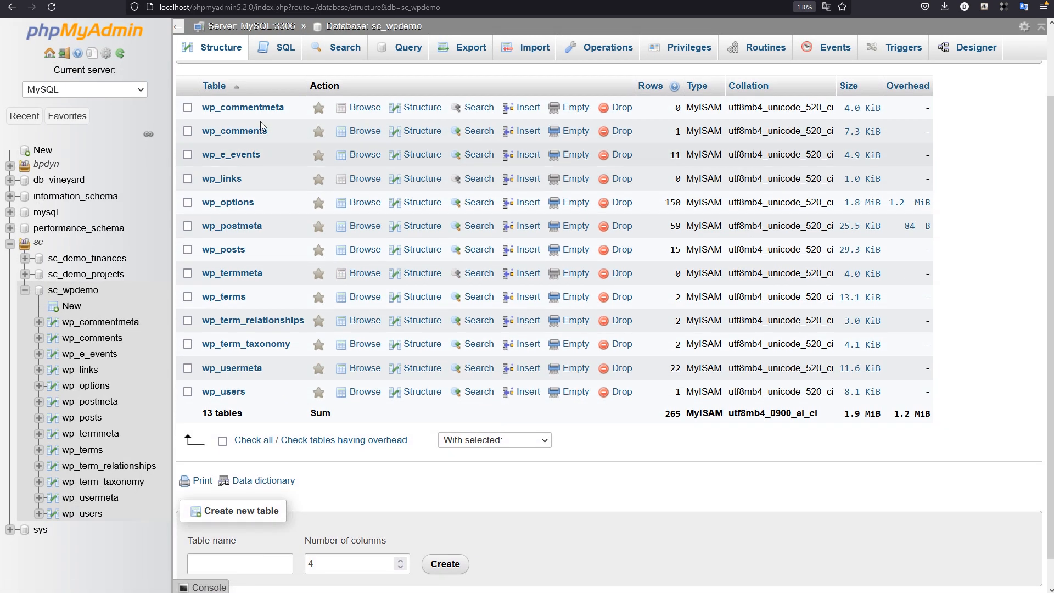
scroll(253, 404, "up", 2)
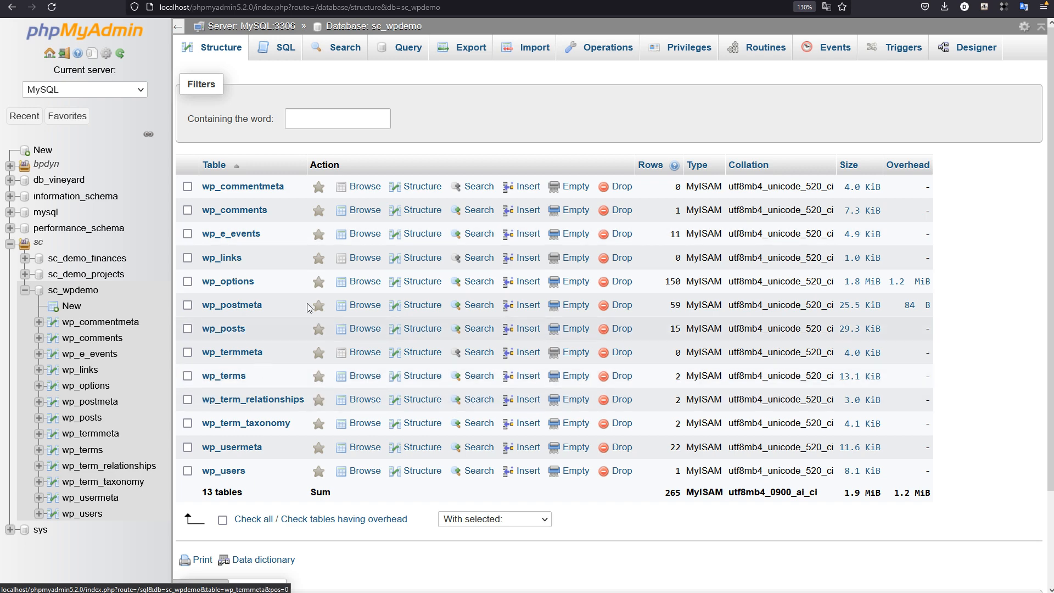
Step: Switch back to the installed plugins page of the WordPress admin
left_click(96, 0)
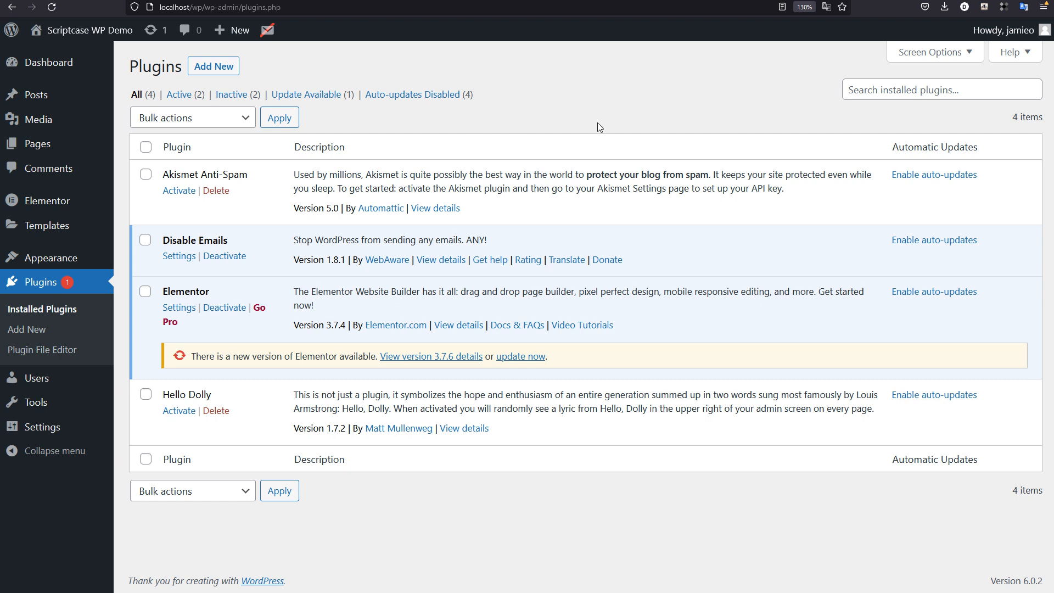
Step: Open the page for adding new plugins, search the plugin directory for "woo", and look through the results
left_click(296, 96)
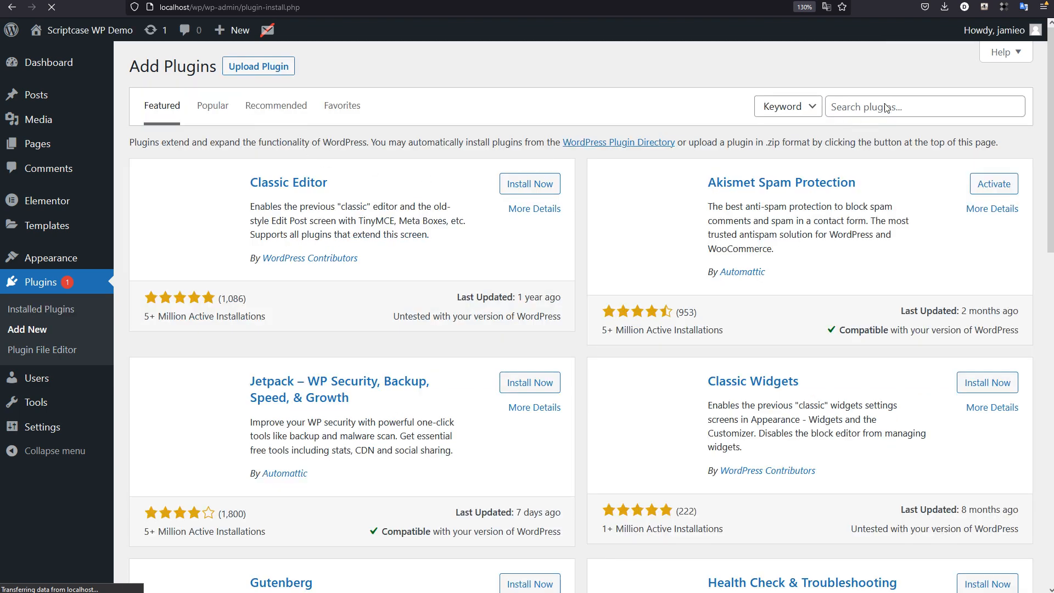
left_click(885, 107)
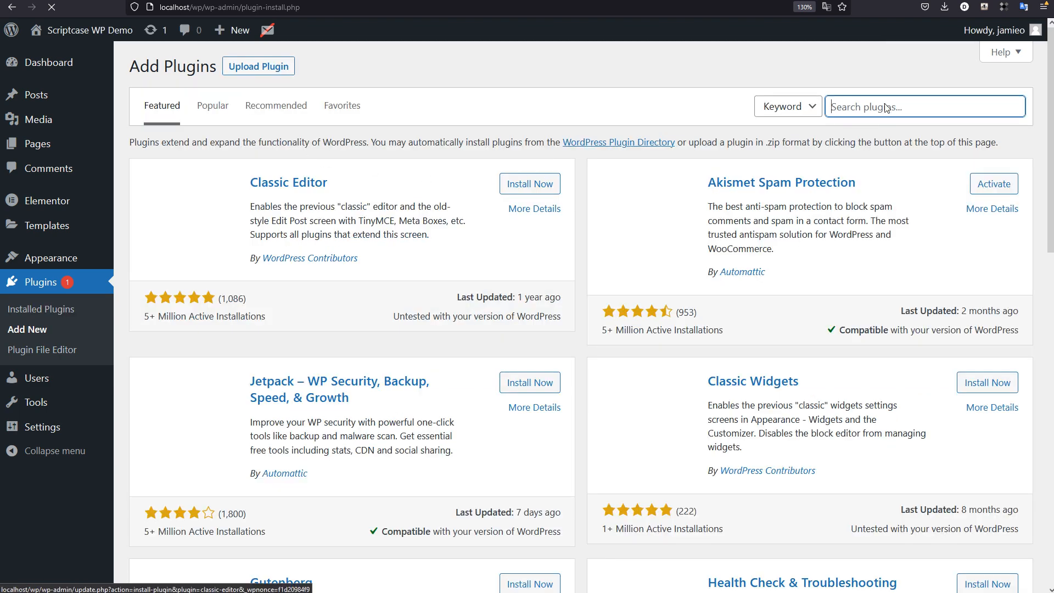
type("woo")
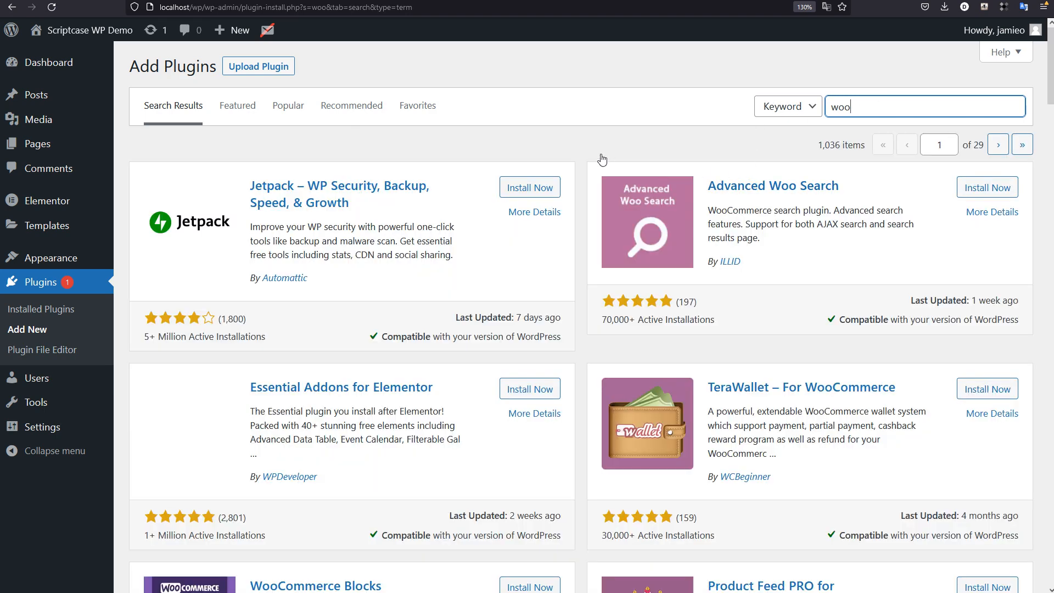
scroll(602, 159, "down", 10)
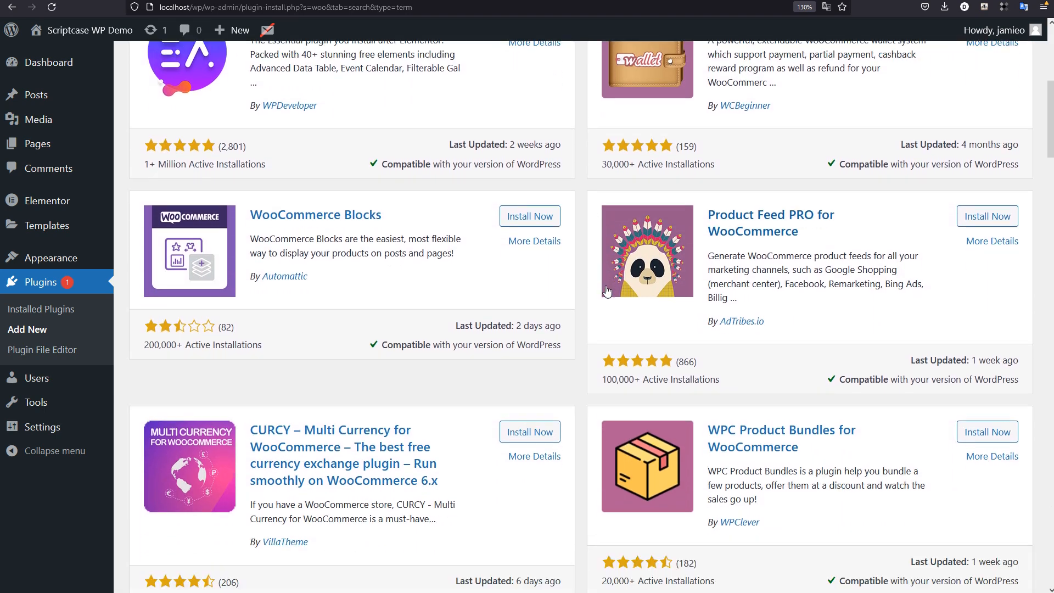
scroll(607, 289, "up", 1)
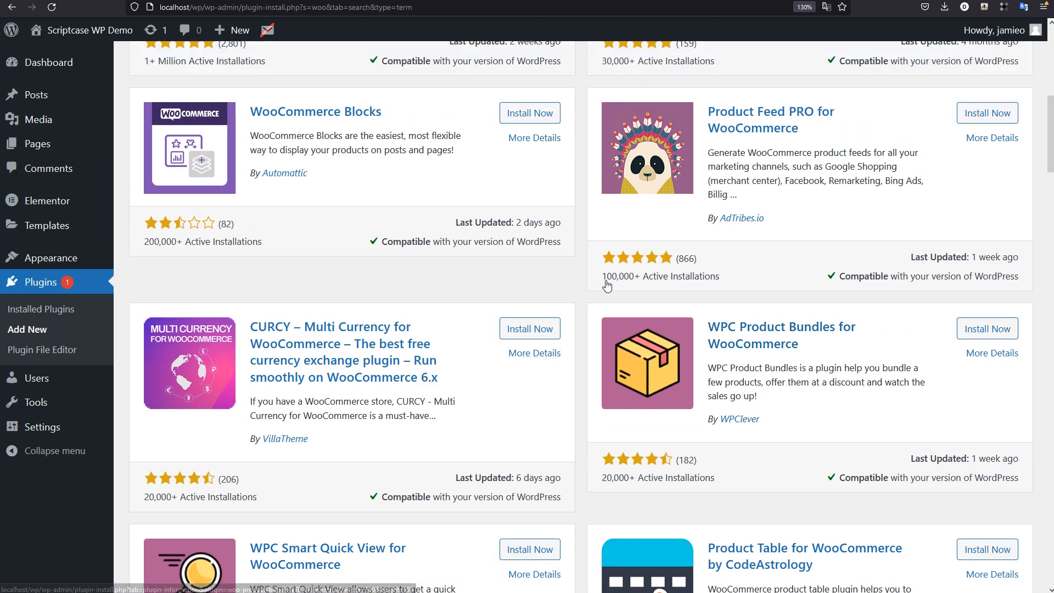
scroll(607, 280, "down", 2)
scroll(606, 280, "down", 10)
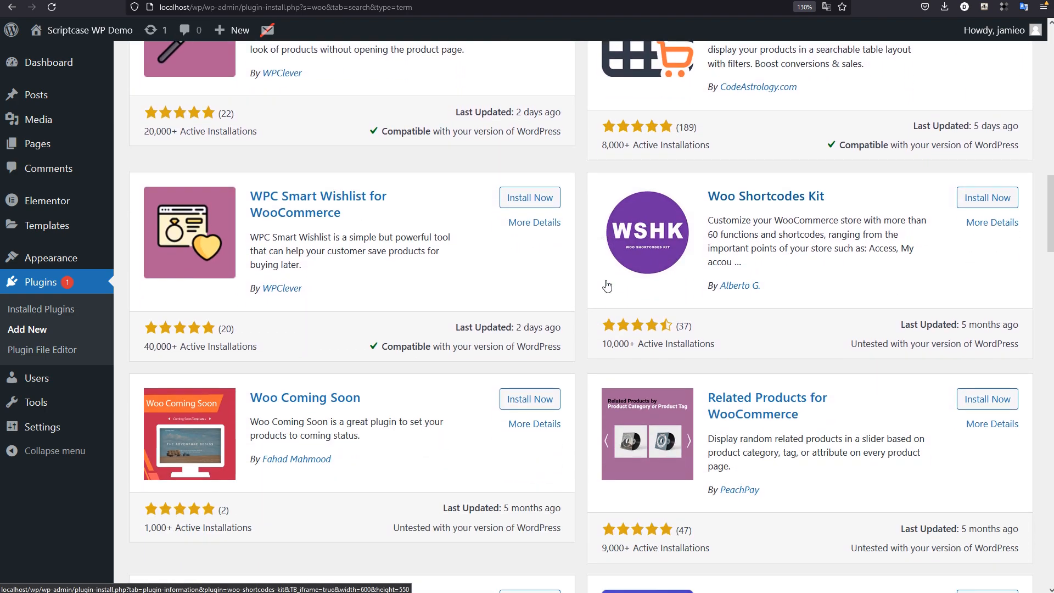
scroll(605, 280, "down", 5)
scroll(606, 281, "up", 20)
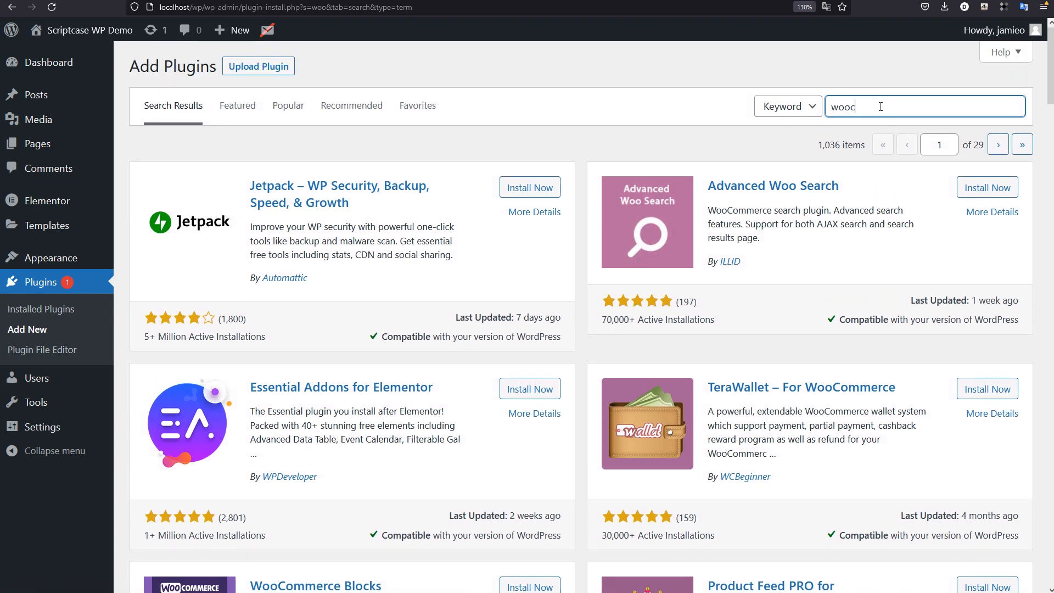
Step: Search the plugin directory for "woocommerce", then install and activate the WooCommerce plugin
type("mmerce")
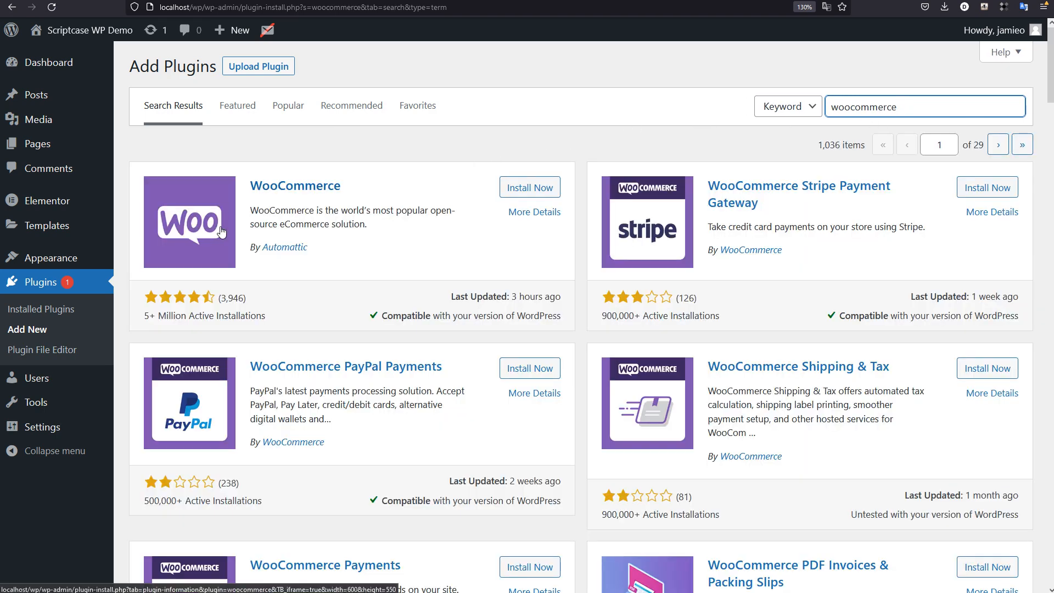
left_click(522, 193)
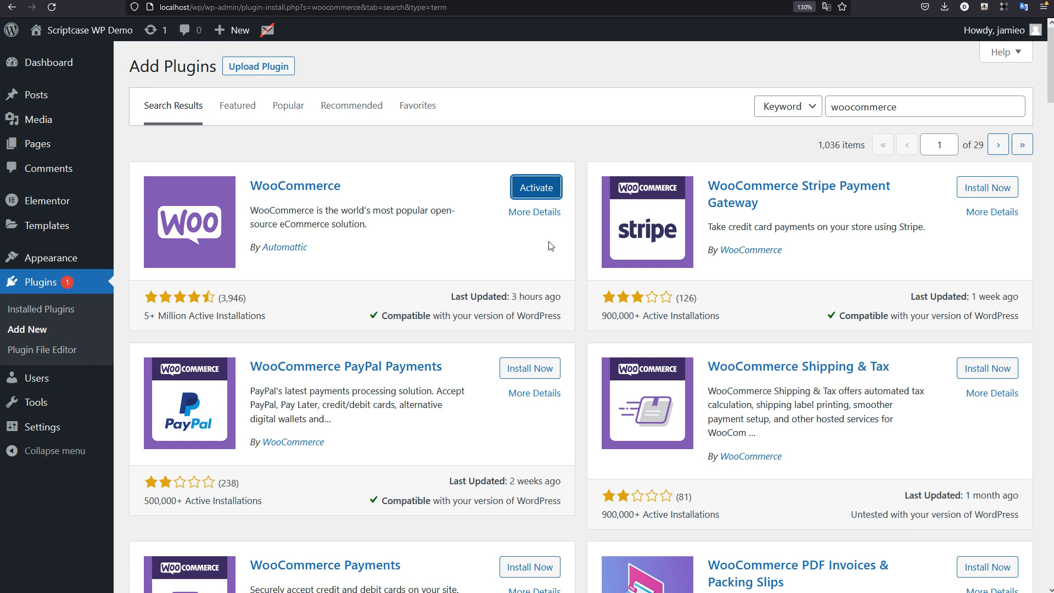
left_click(536, 190)
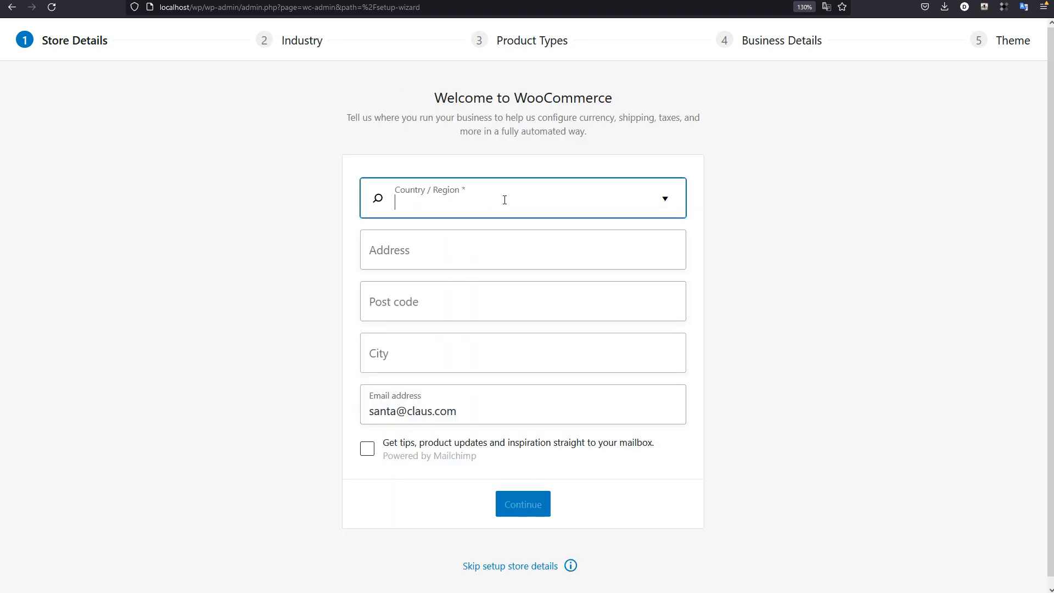
Step: Set the store's country to United Kingdom (UK), leave the address, postcode and city blank, and continue while declining usage tracking
left_click(529, 207)
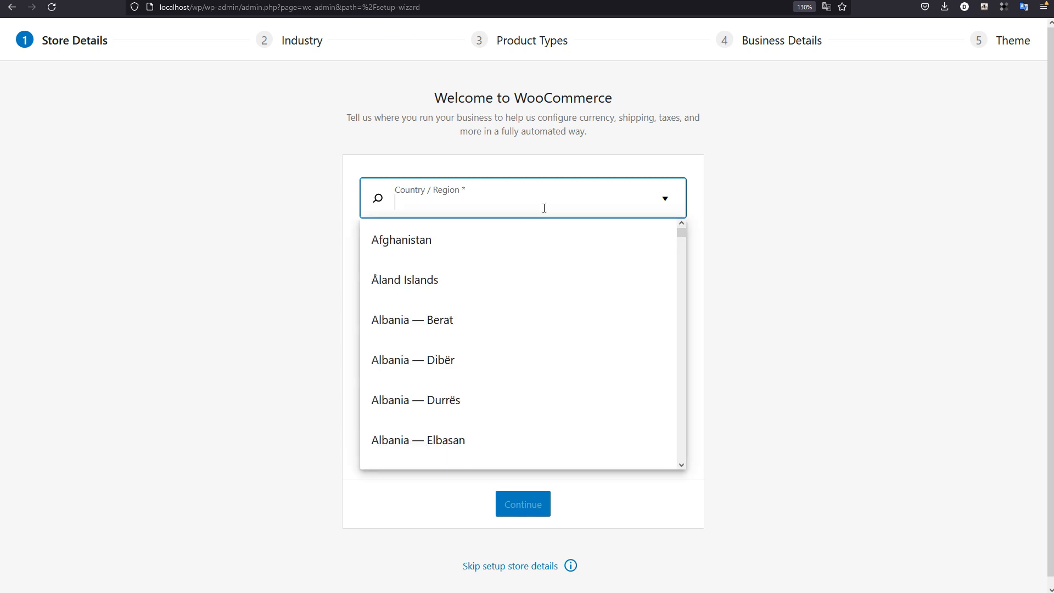
type("uni")
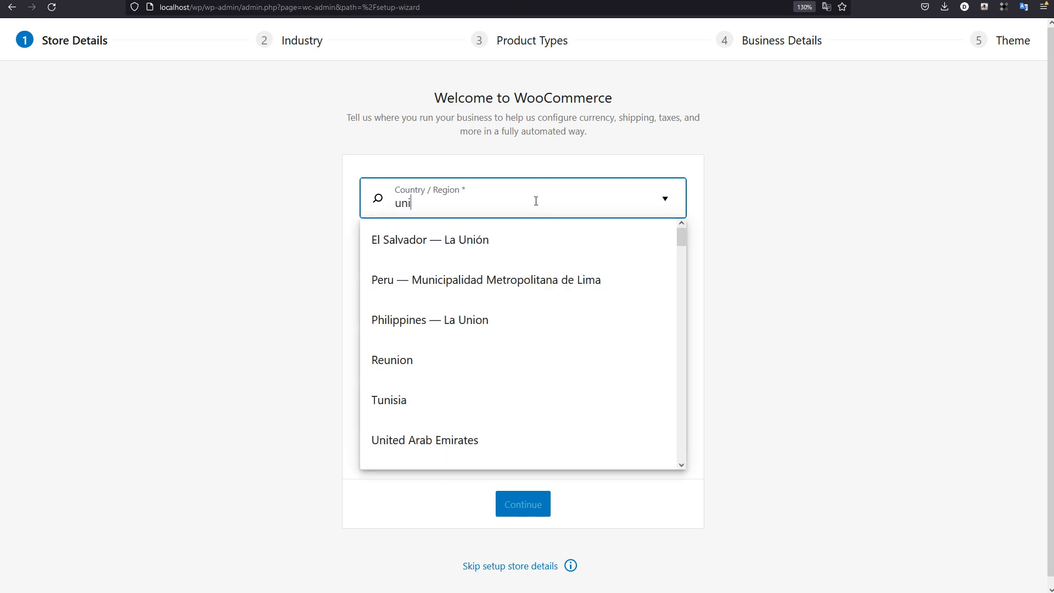
scroll(534, 336, "down", 4)
left_click(470, 260)
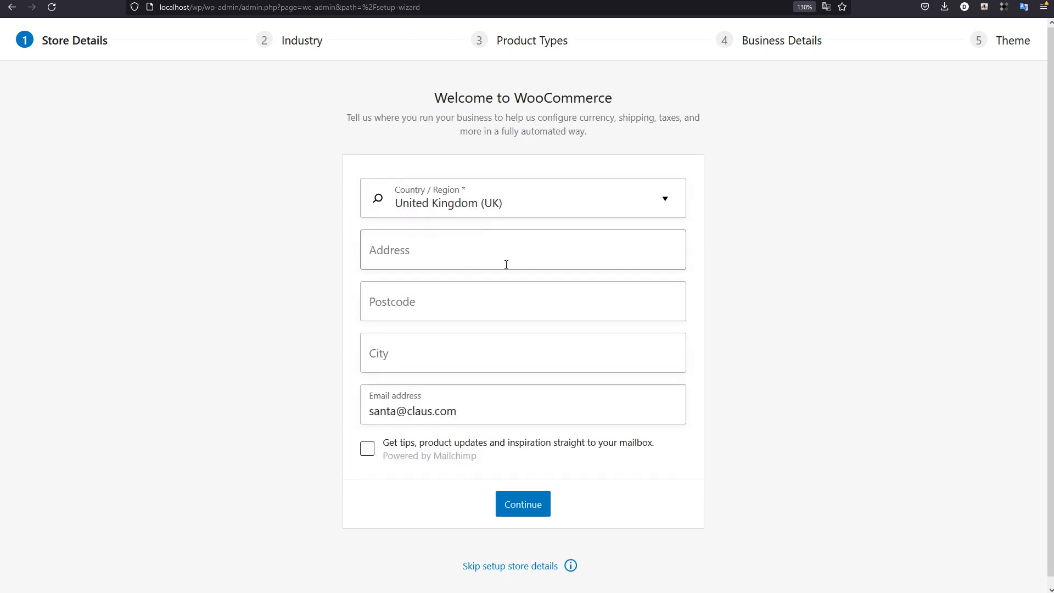
left_click(436, 253)
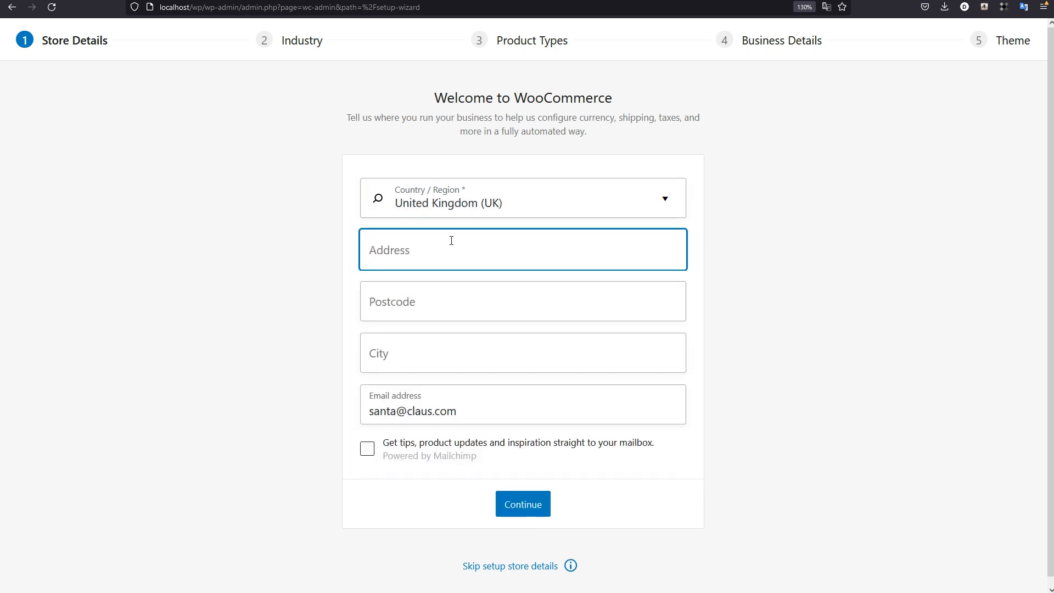
left_click(445, 357)
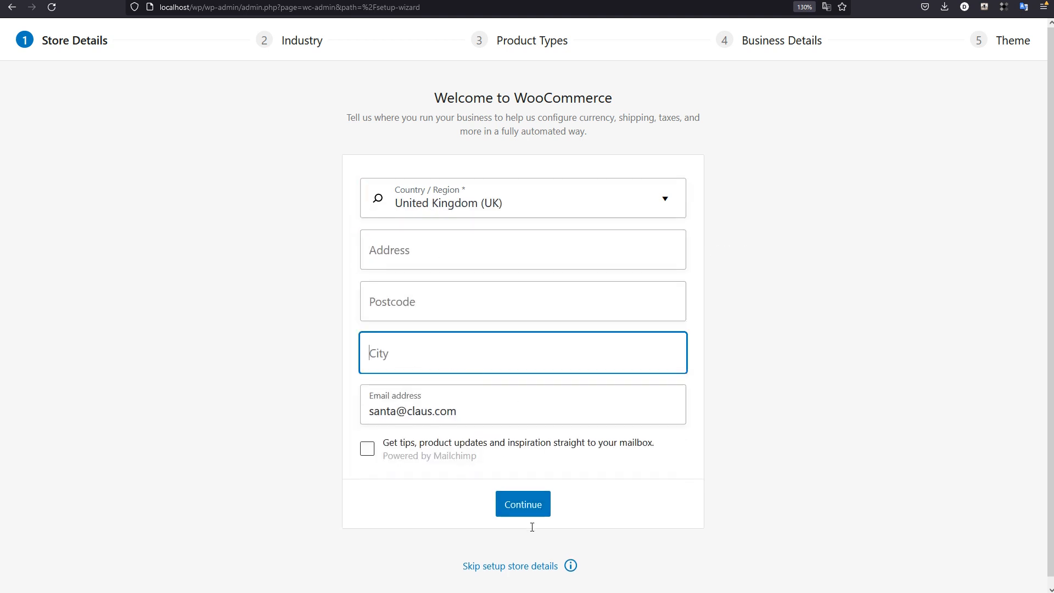
left_click(524, 505)
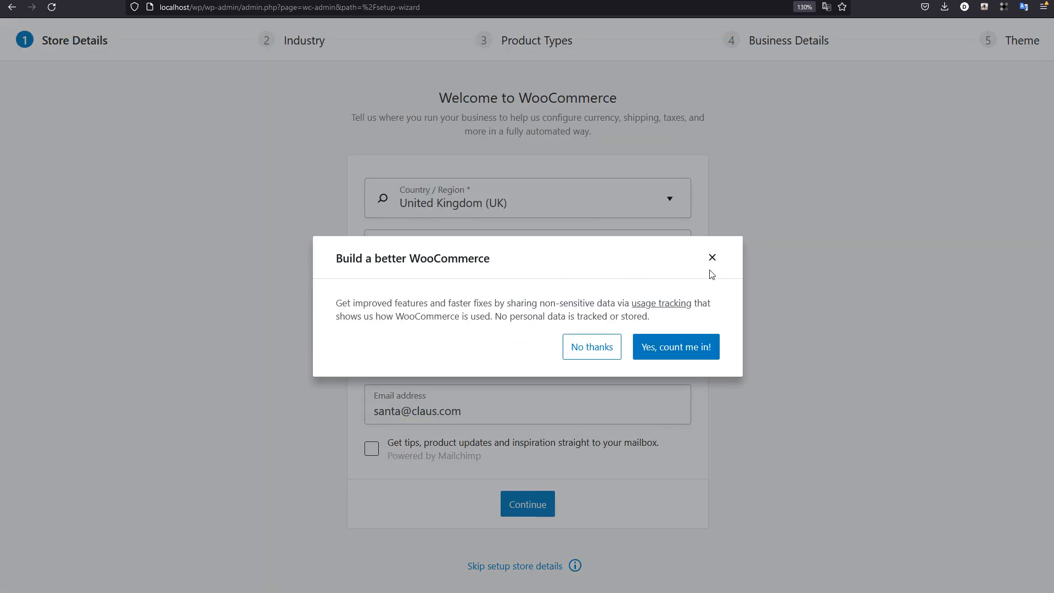
left_click(596, 347)
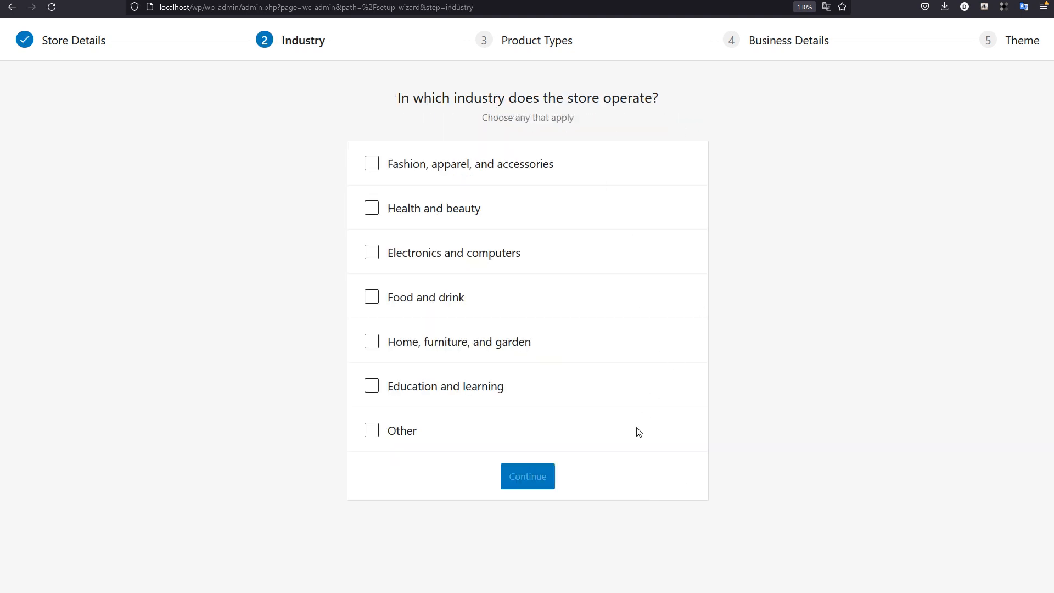
Step: Set the store's industry to Other with the description TECH, and select Downloads alongside Physical products as the product types
left_click(372, 431)
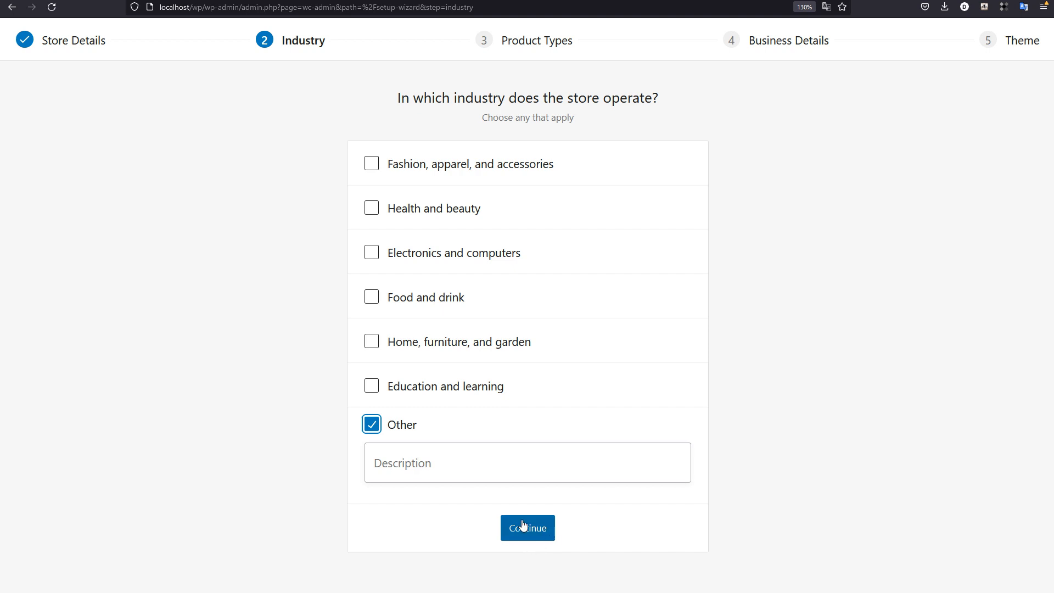
left_click(442, 471)
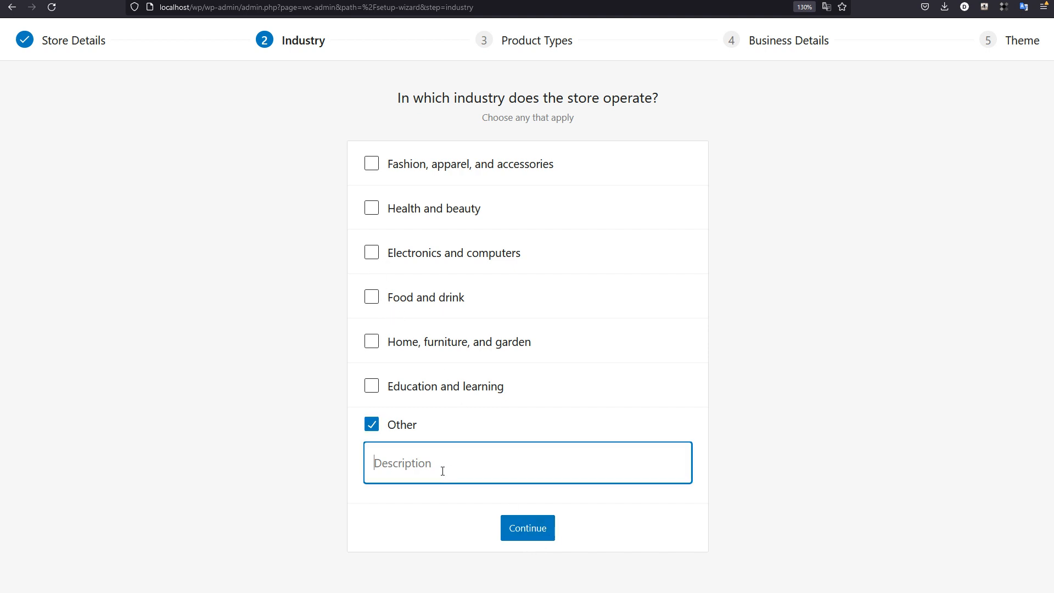
type("TECH")
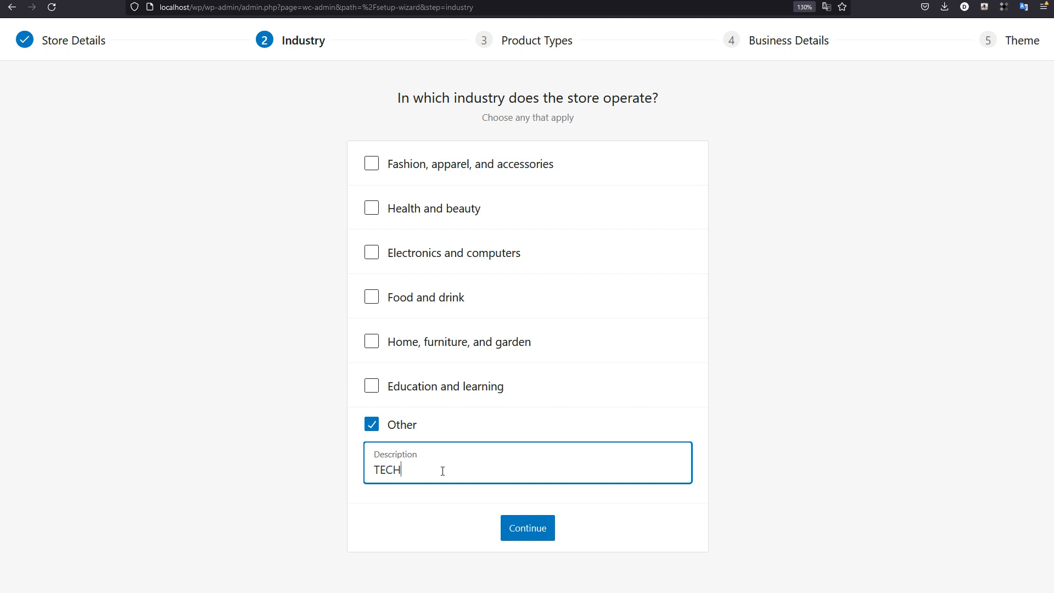
left_click(521, 525)
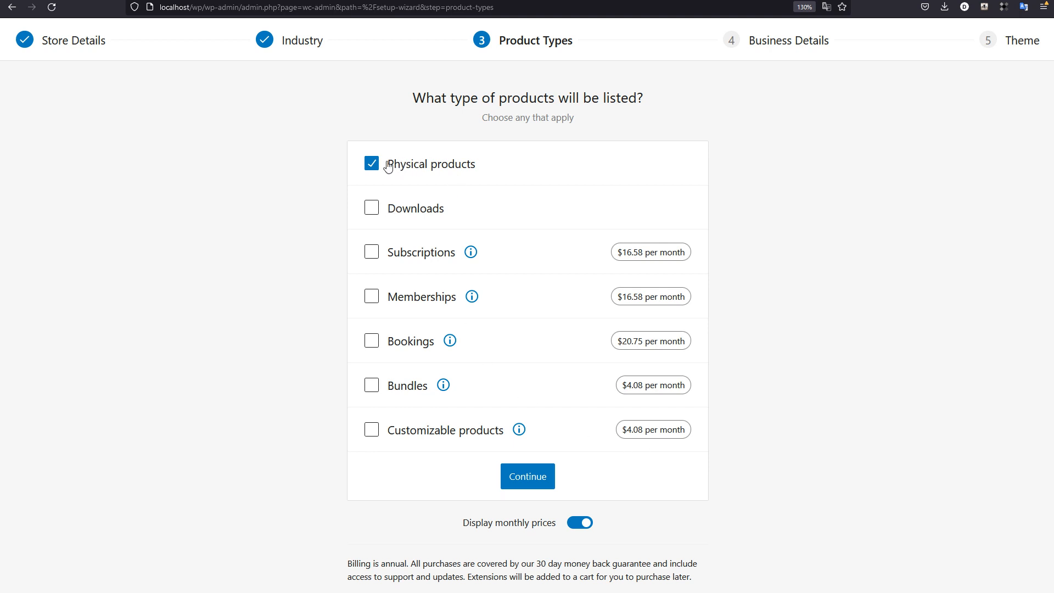
left_click(372, 208)
left_click(531, 478)
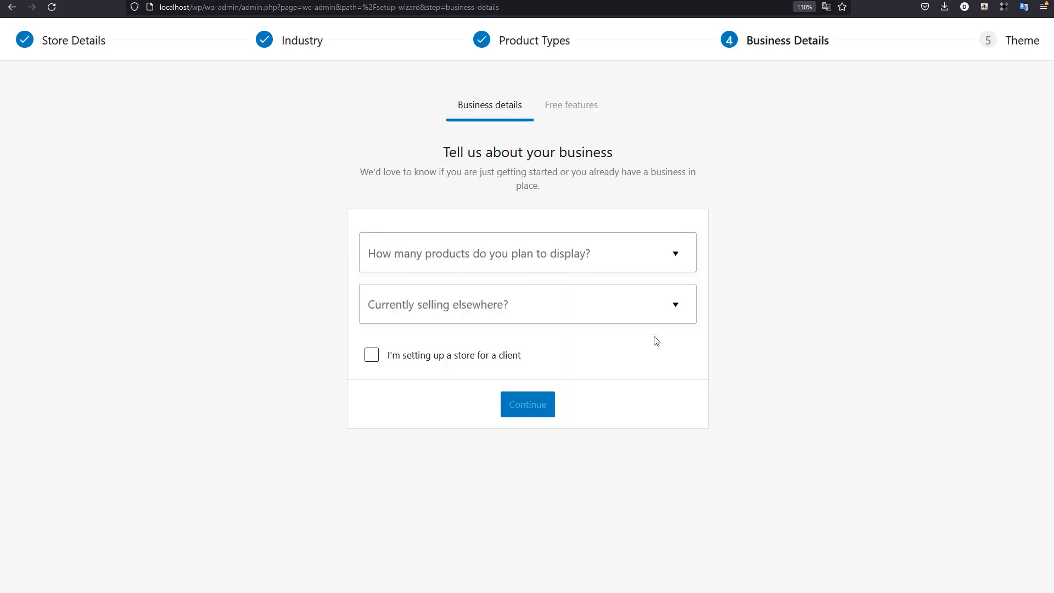
Step: Complete the business details with 1 - 10 products, No for selling elsewhere, and the option for setting up a store for a client
left_click(613, 256)
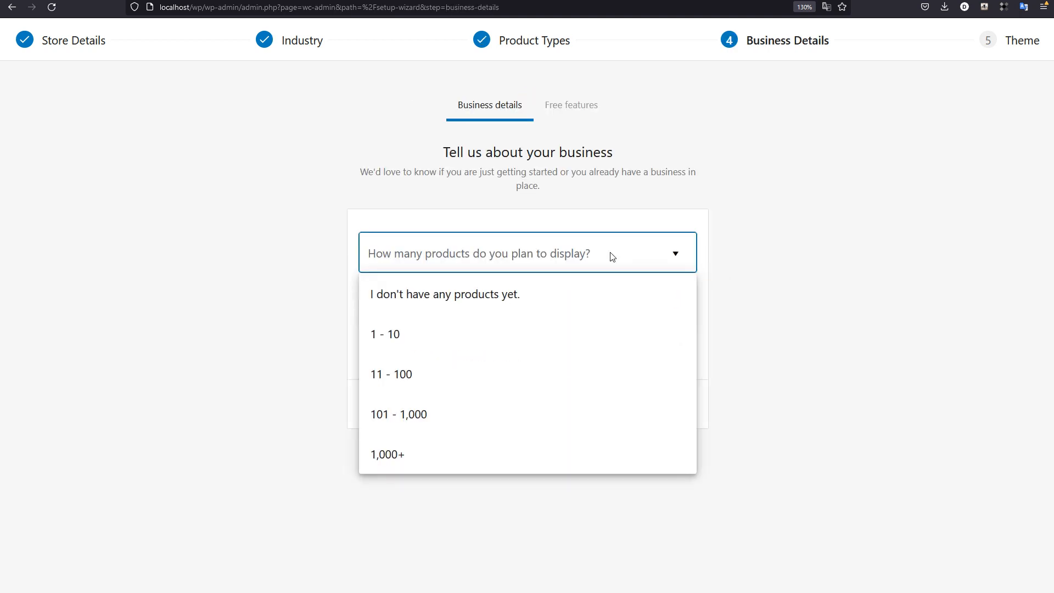
left_click(406, 336)
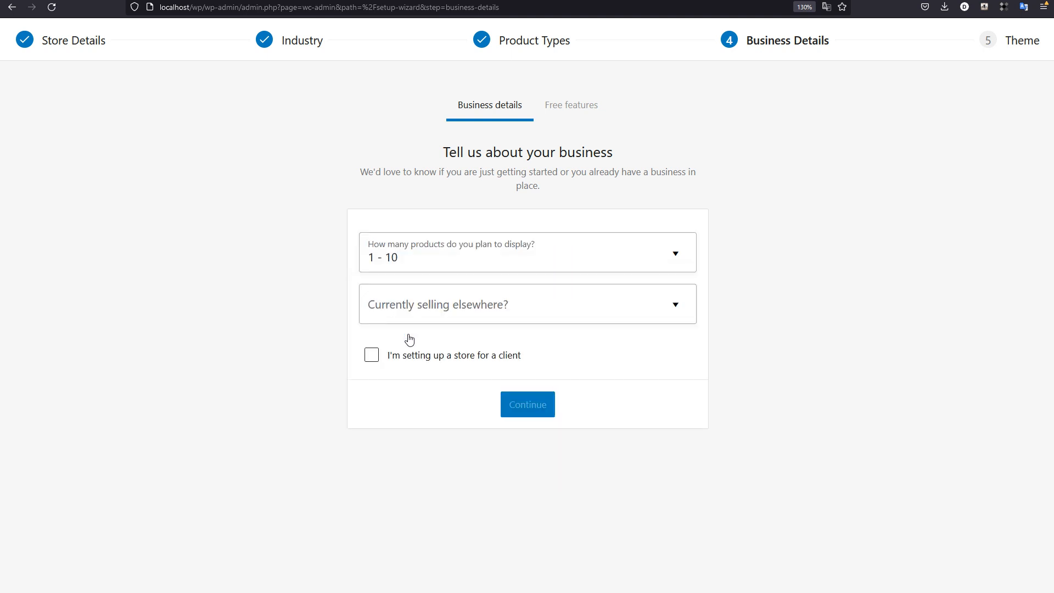
left_click(558, 311)
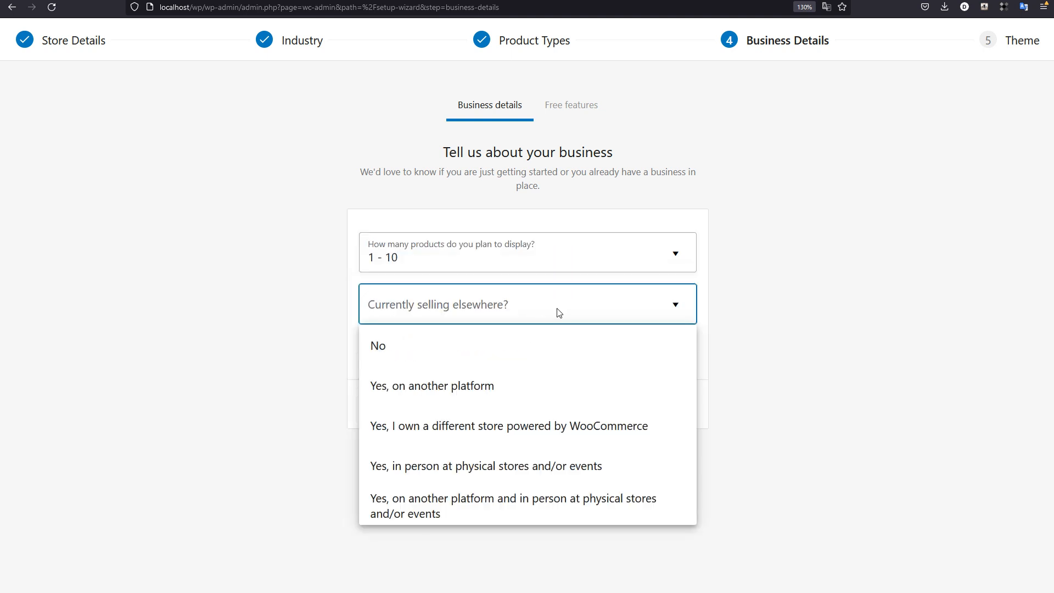
left_click(419, 351)
left_click(372, 355)
left_click(541, 408)
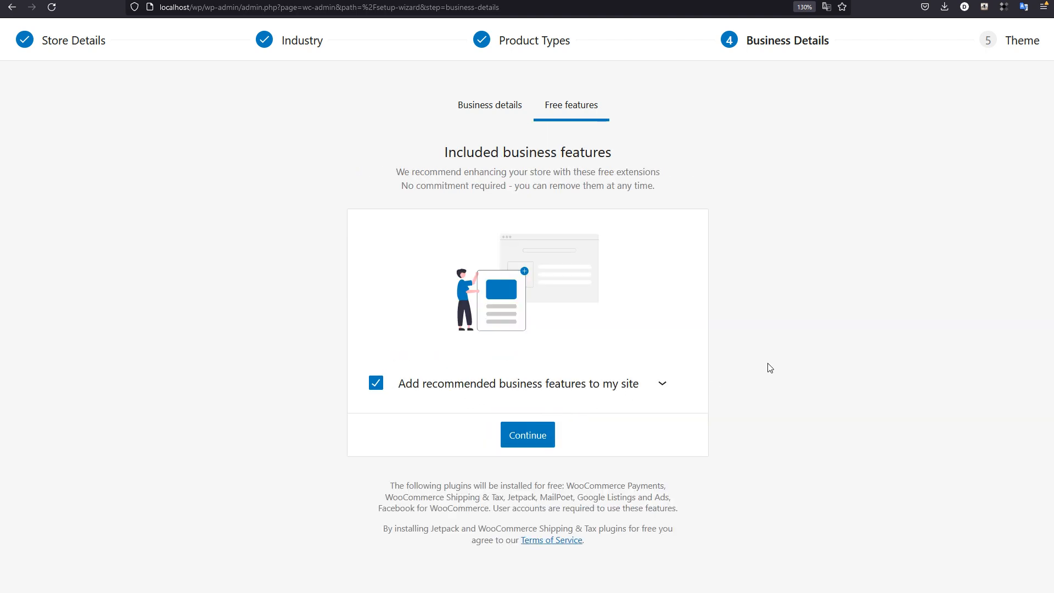
Step: Expand and review the recommended business features, keep them all selected, and continue to install the free plugins
left_click(662, 388)
scroll(796, 433, "down", 5)
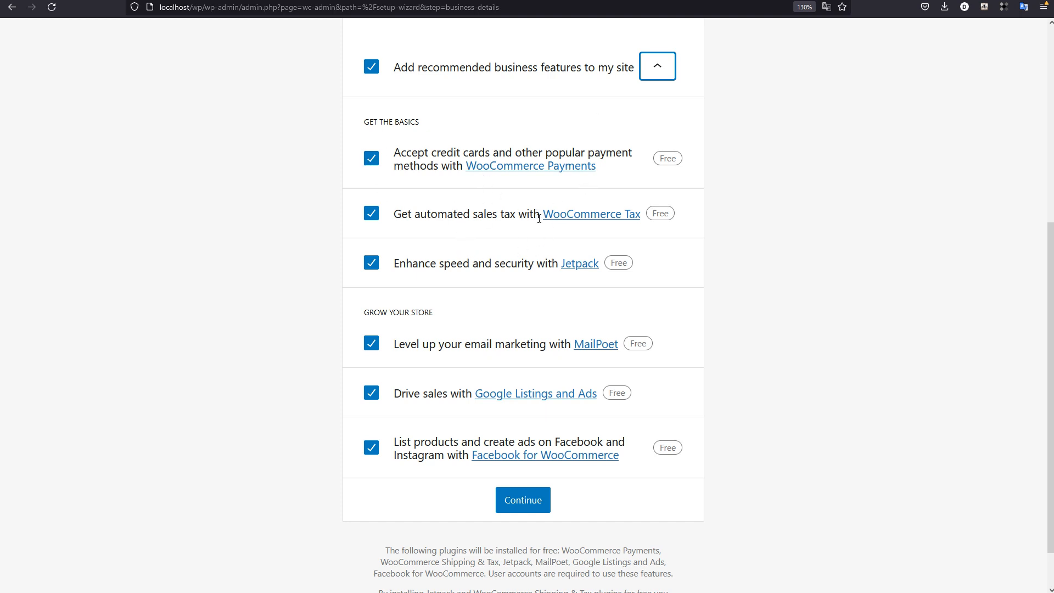
scroll(525, 311, "down", 2)
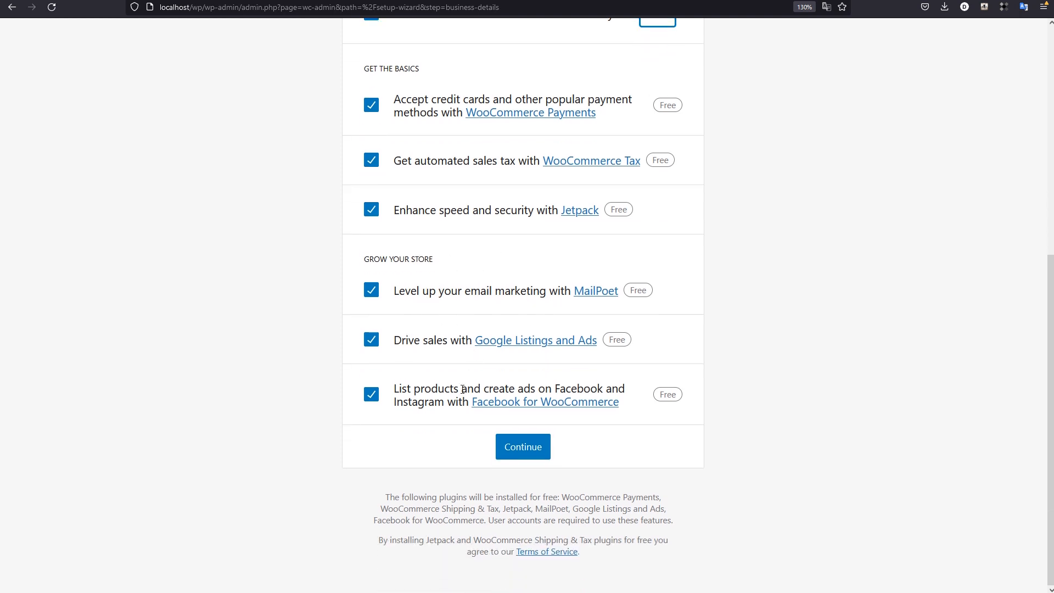
scroll(570, 376, "up", 6)
scroll(575, 494, "down", 6)
left_click(527, 459)
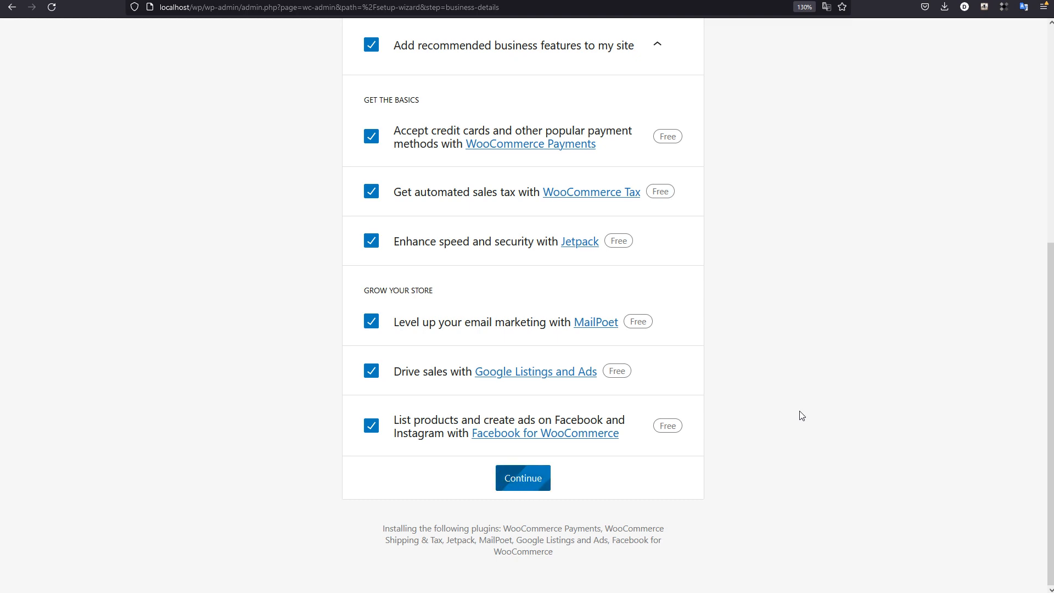
scroll(803, 409, "up", 5)
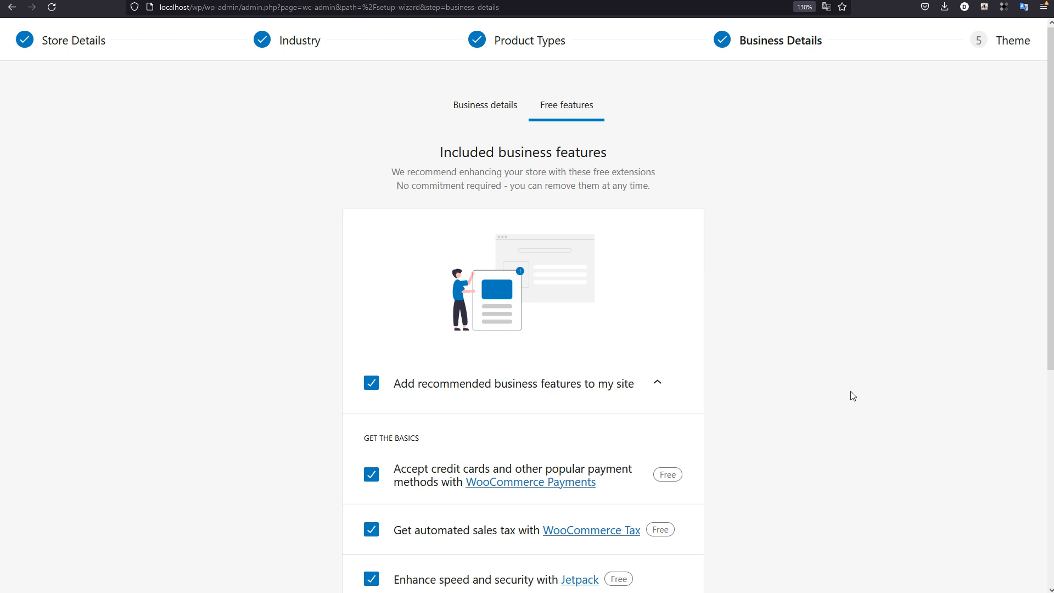
scroll(796, 441, "down", 5)
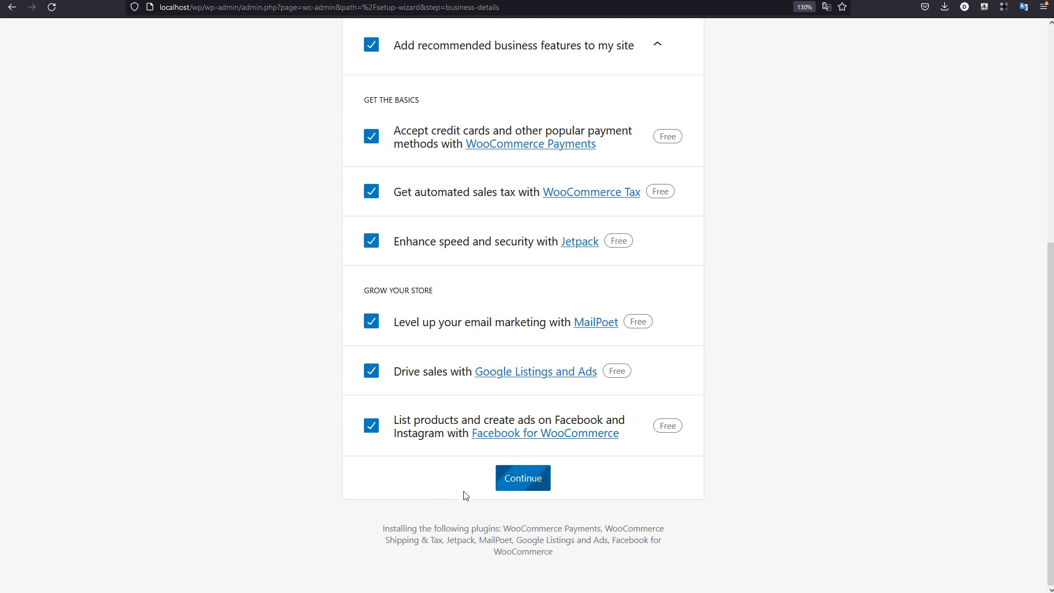
scroll(788, 513, "up", 1)
scroll(789, 514, "up", 5)
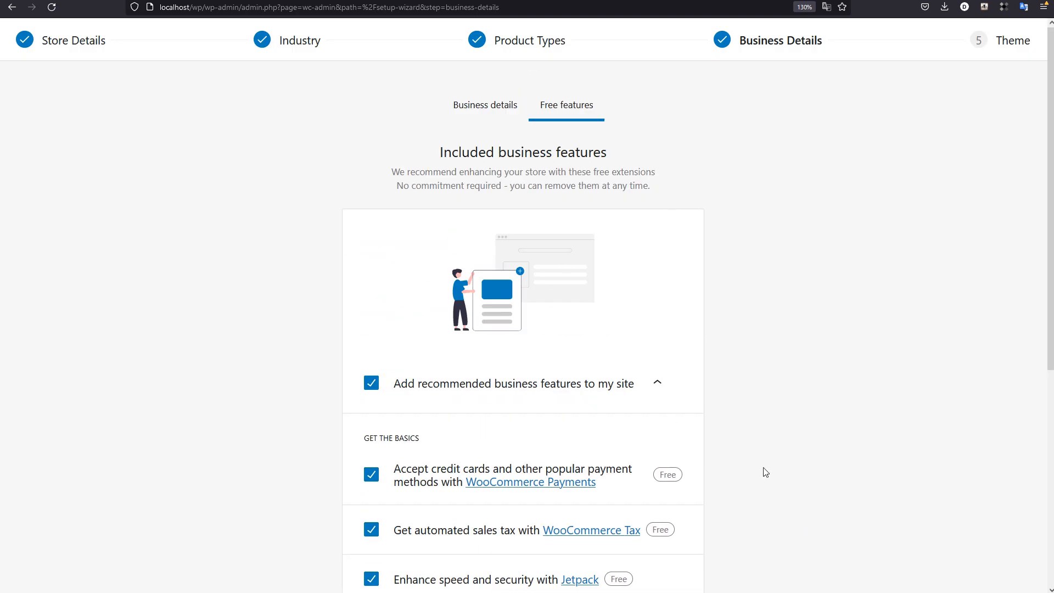
scroll(773, 457, "down", 6)
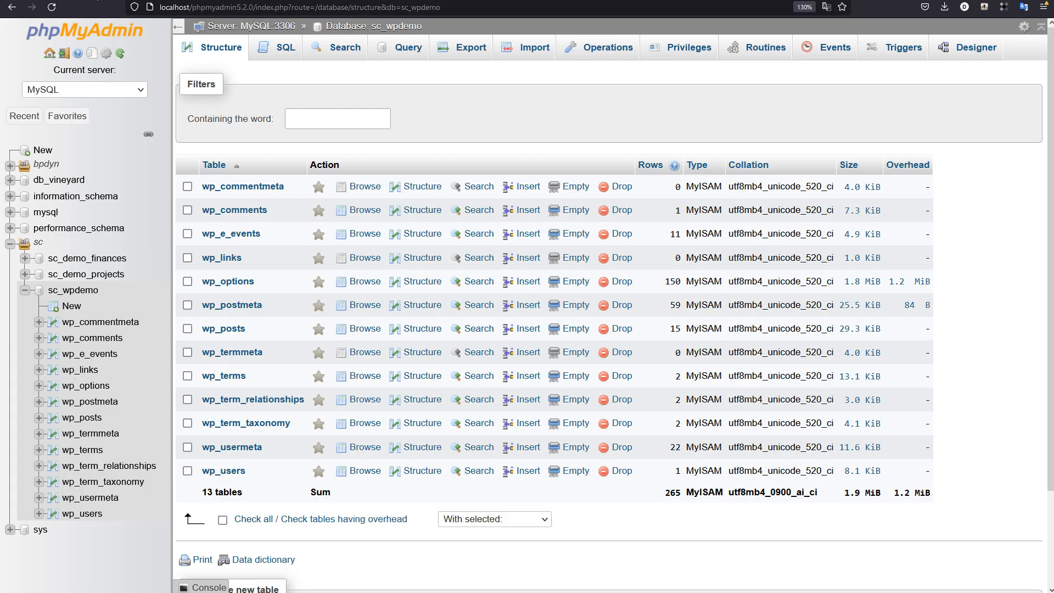
Step: Reload the structure of the sc_wpdemo database and examine the tables WooCommerce has added
left_click(376, 28)
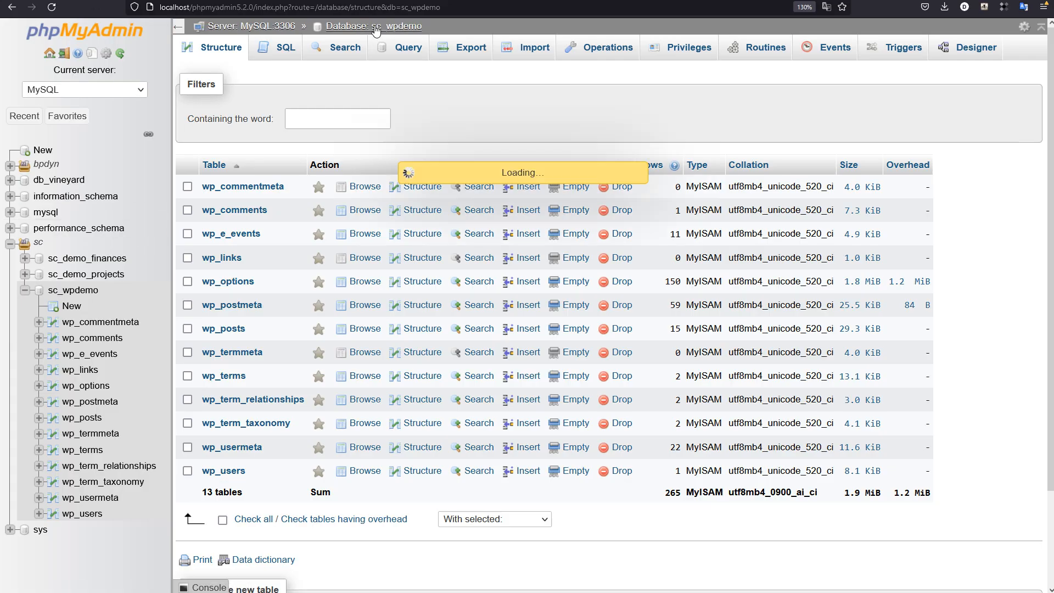
scroll(426, 353, "down", 2)
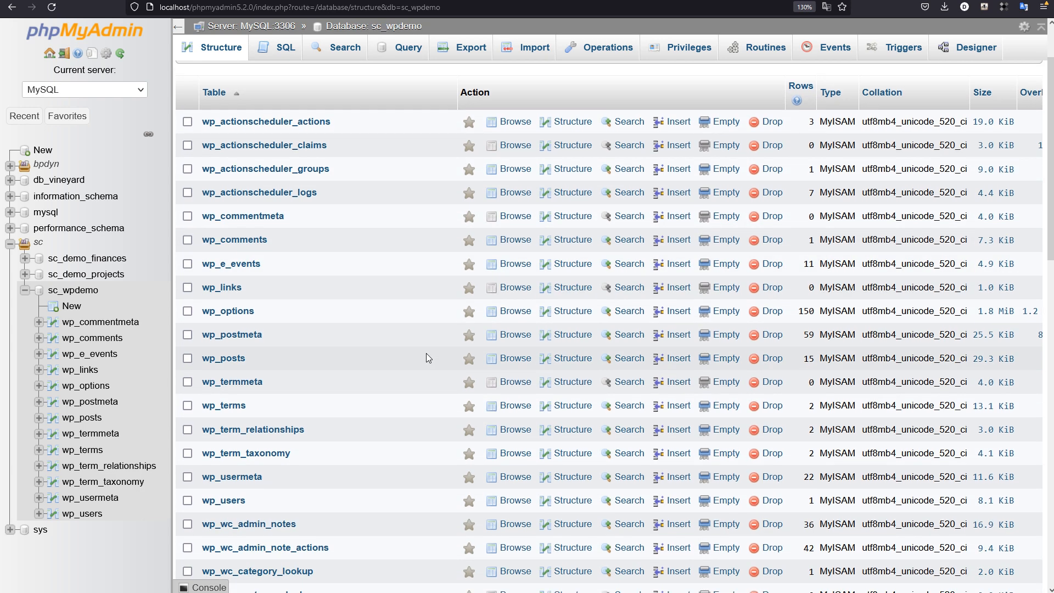
scroll(426, 353, "down", 7)
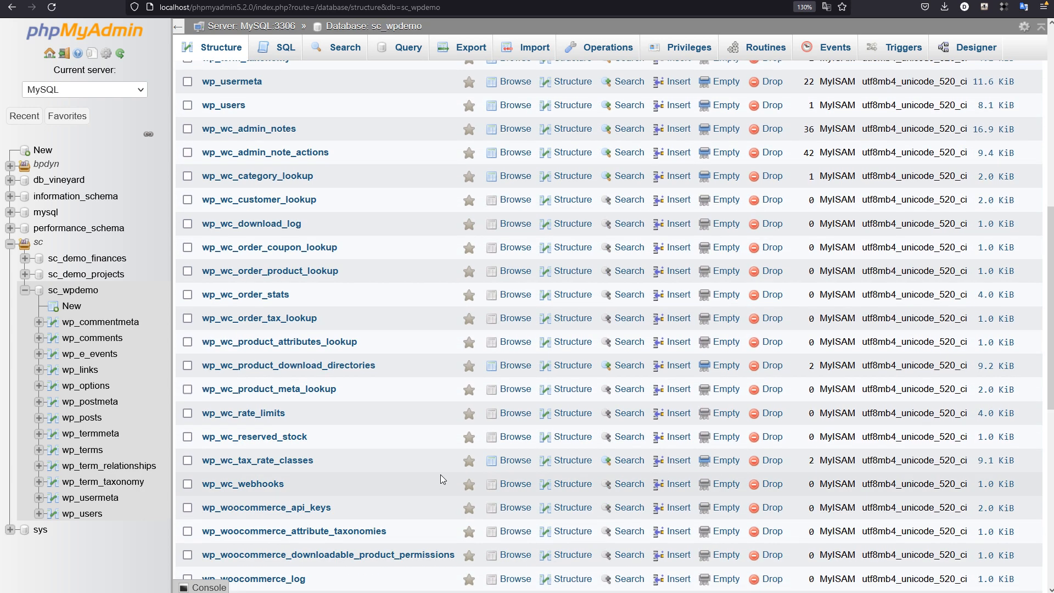
scroll(440, 474, "down", 6)
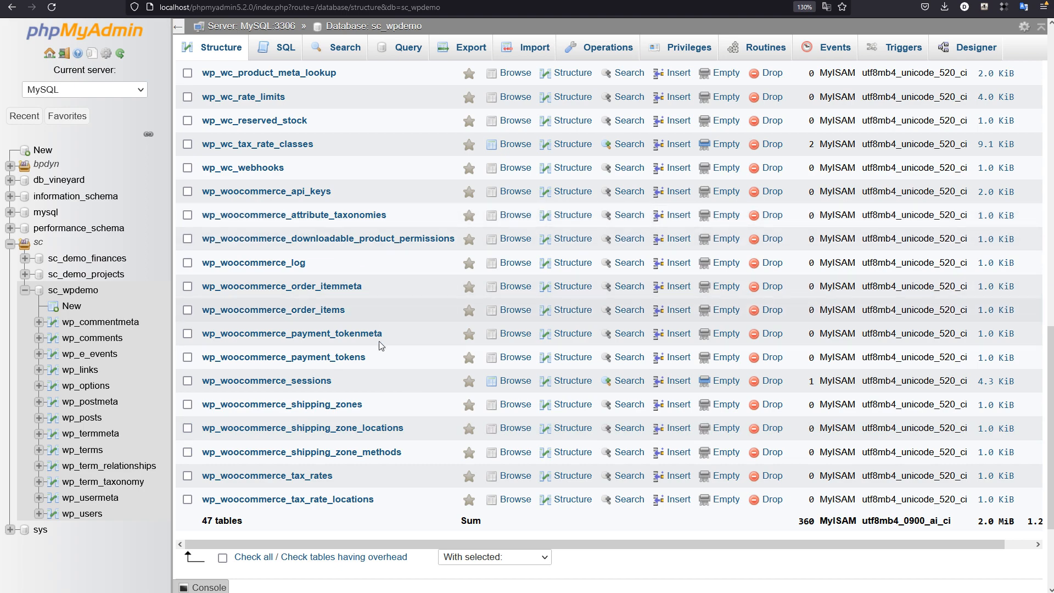
scroll(383, 387, "down", 3)
scroll(414, 397, "up", 3)
scroll(400, 391, "up", 4)
Step: Reopen sc_wpdemo from the database tree and go through its full table list once more, including the wp_wc and wp_woocommerce tables
left_click(70, 289)
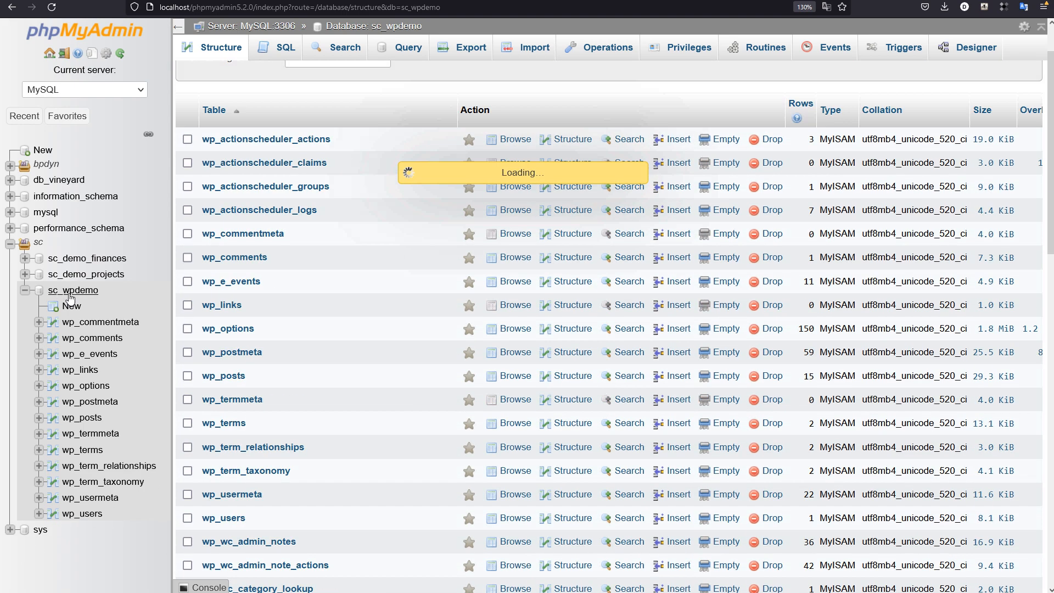
scroll(415, 269, "down", 3)
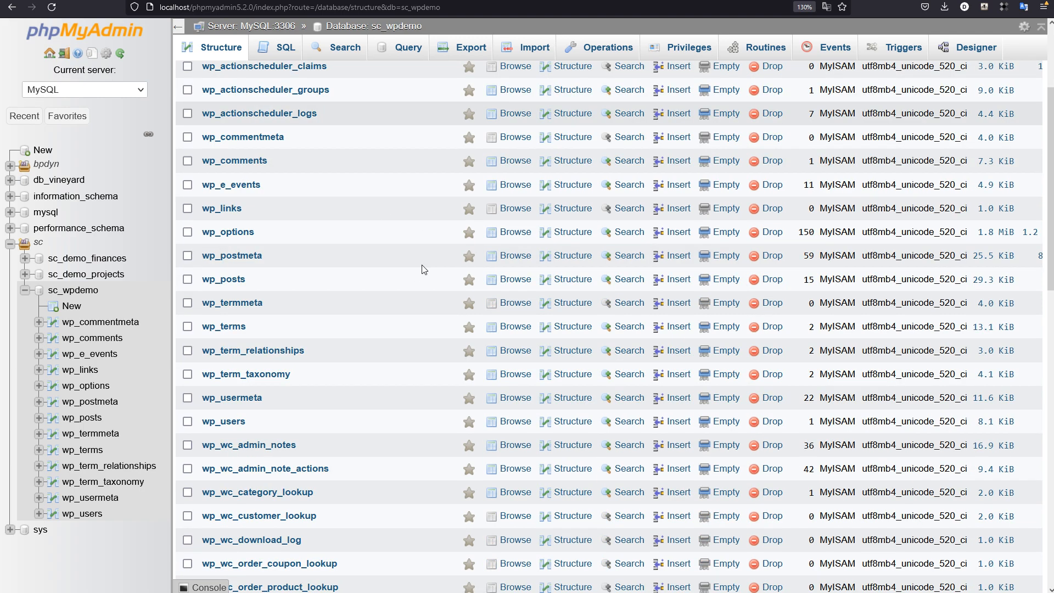
scroll(416, 272, "down", 12)
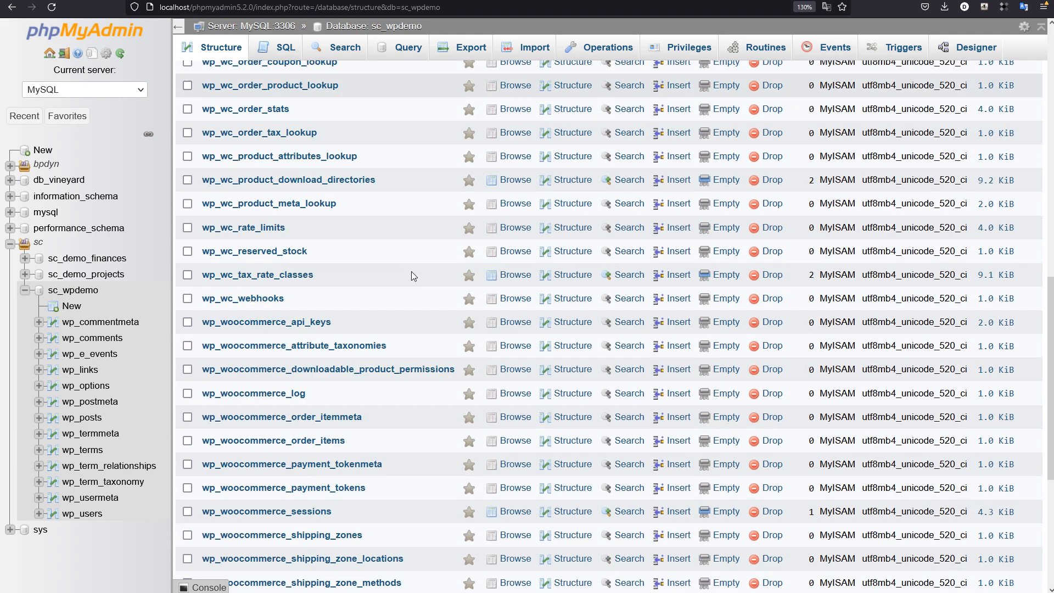
scroll(411, 272, "down", 2)
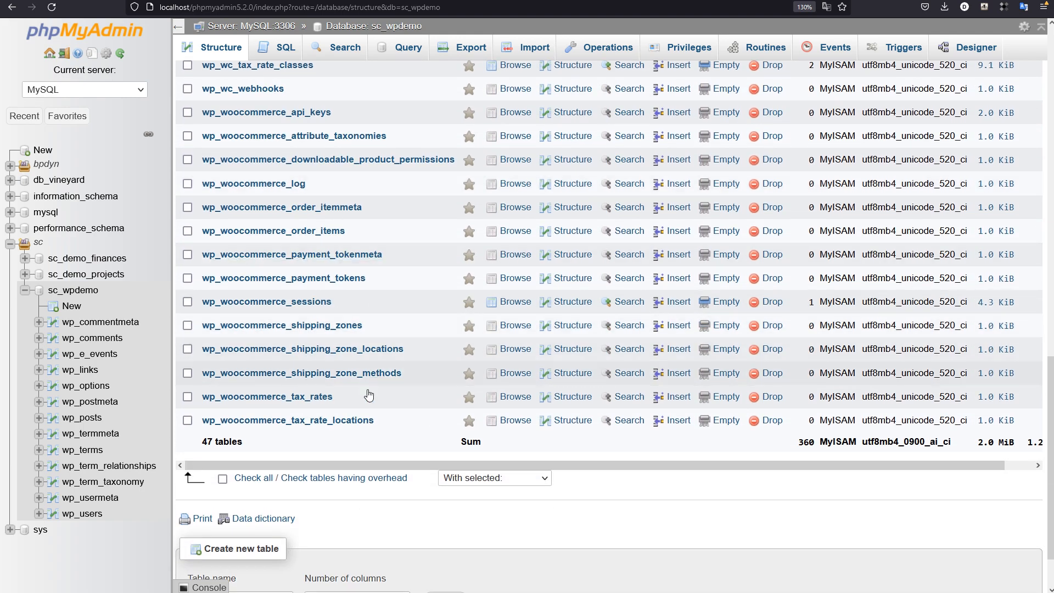
scroll(391, 432, "up", 2)
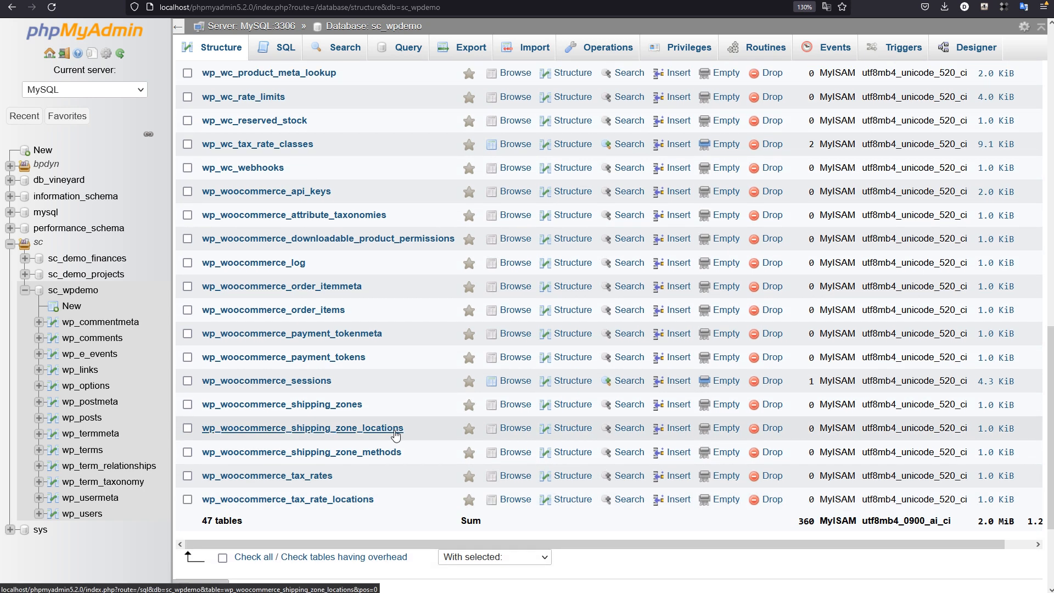
scroll(405, 432, "up", 4)
scroll(431, 420, "up", 4)
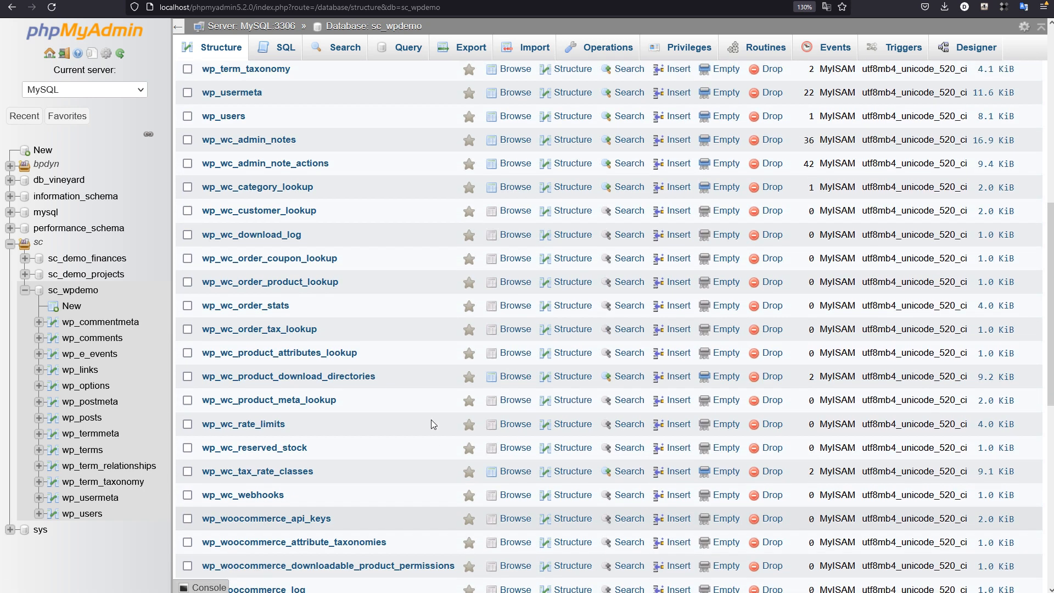
scroll(430, 419, "up", 5)
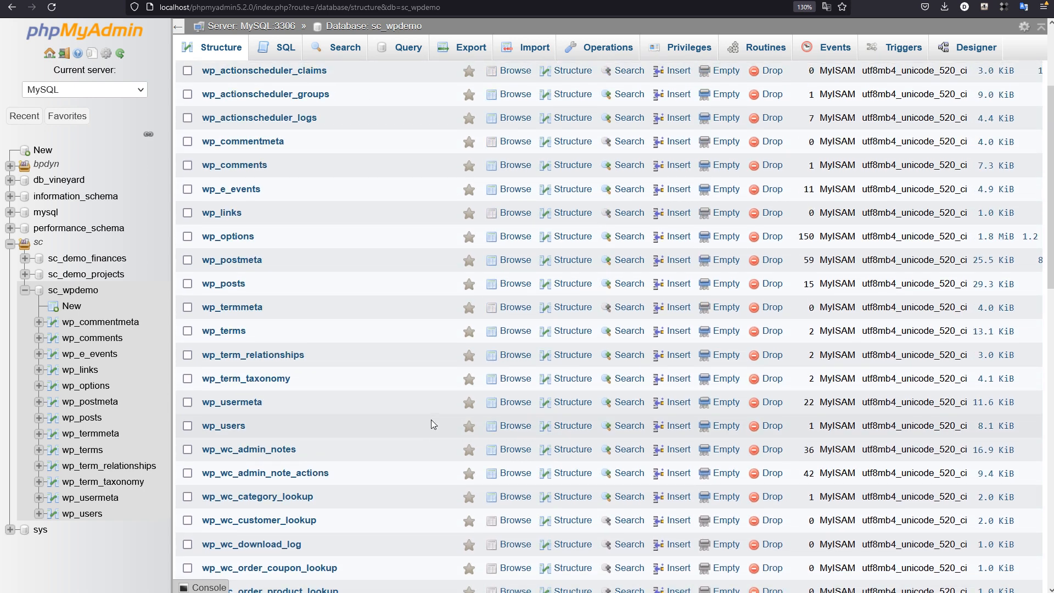
Step: Return to the WooCommerce setup wizard and check the progress of the free plugin installation
left_click(427, 47)
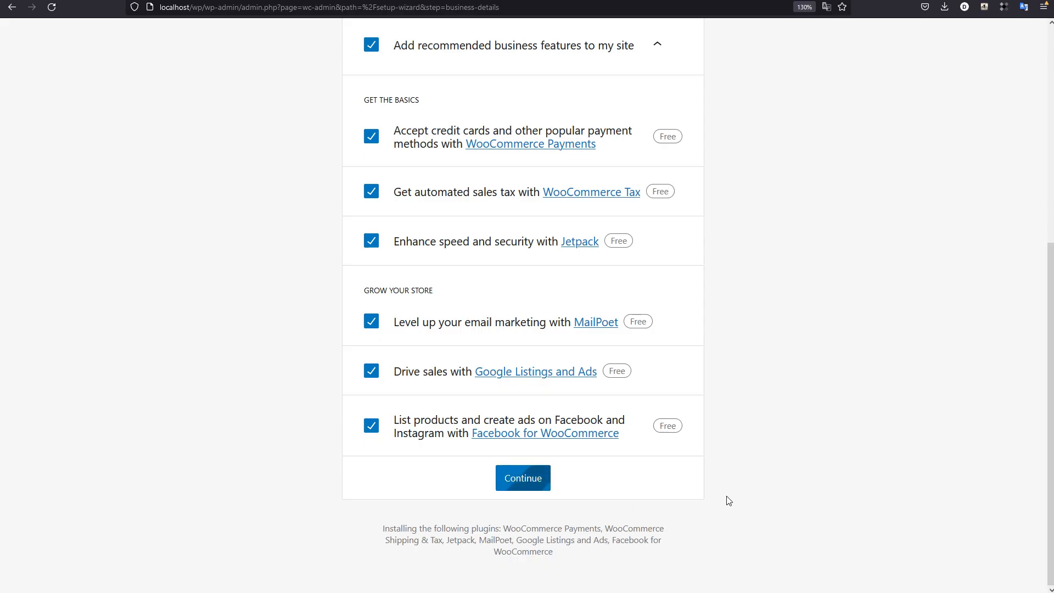
scroll(743, 497, "up", 6)
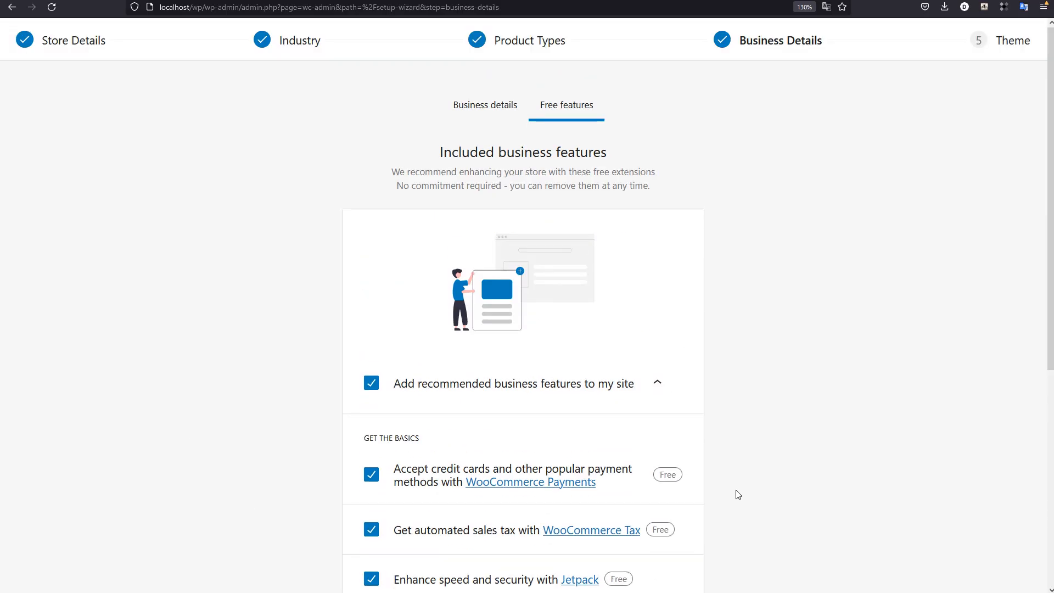
scroll(734, 488, "down", 6)
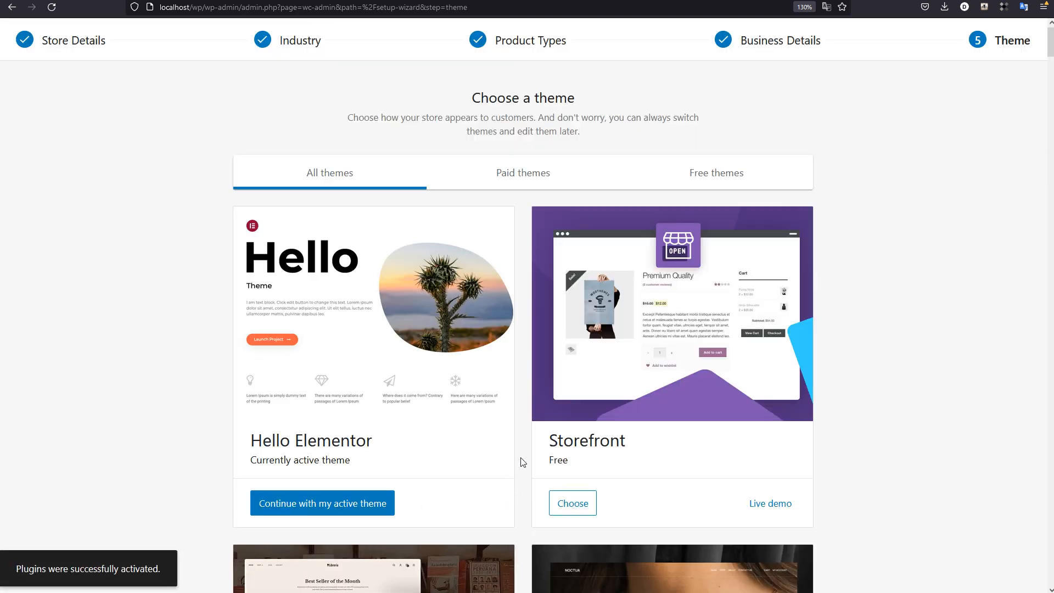
Step: Browse the free and paid store themes in the setup wizard and choose the free Storefront theme
scroll(922, 430, "down", 3)
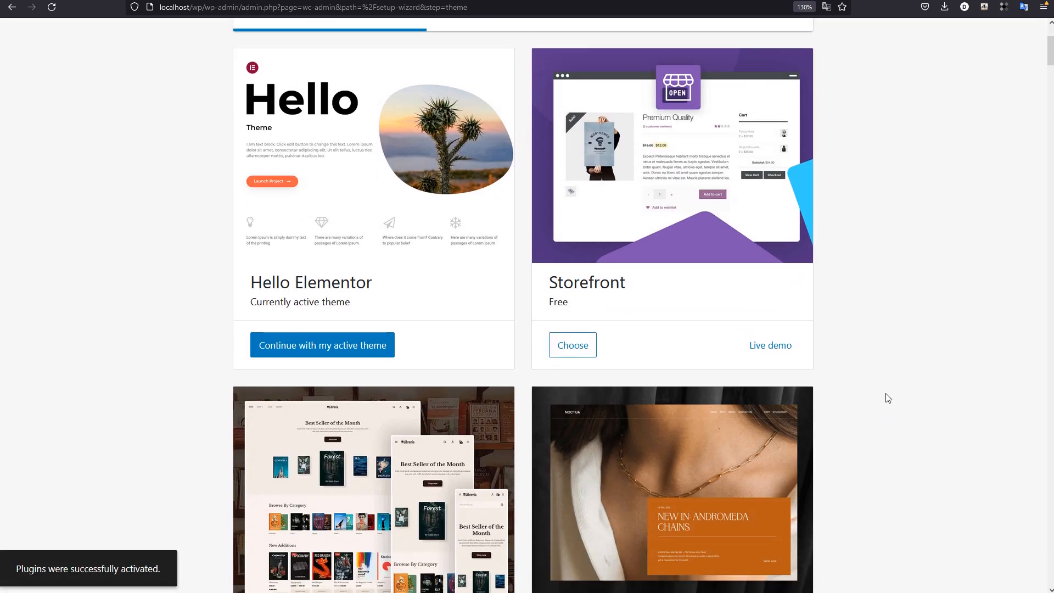
scroll(895, 315, "down", 5)
scroll(854, 294, "up", 3)
scroll(434, 228, "up", 2)
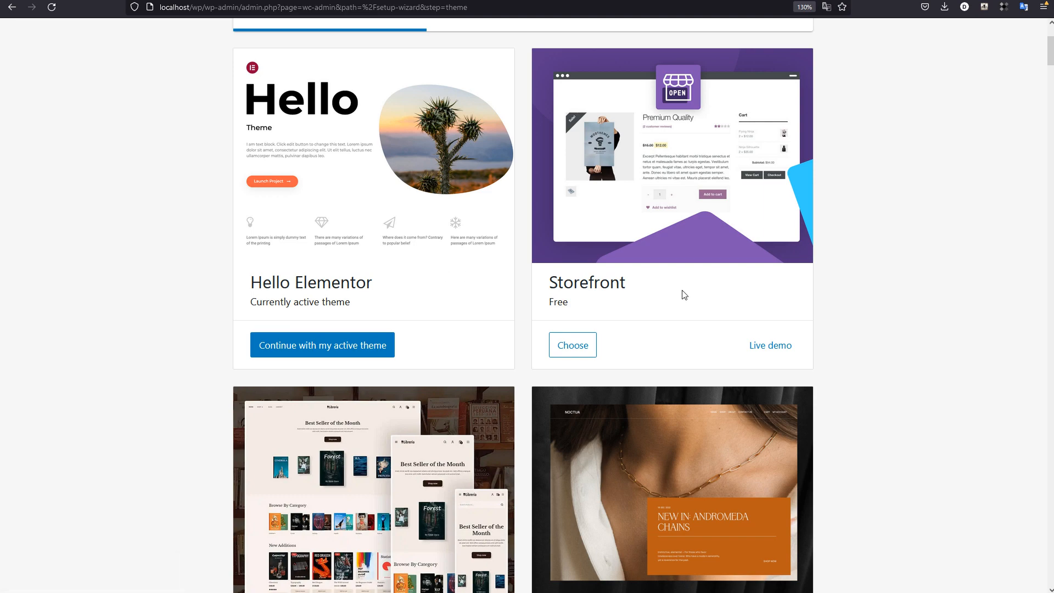
scroll(772, 285, "down", 6)
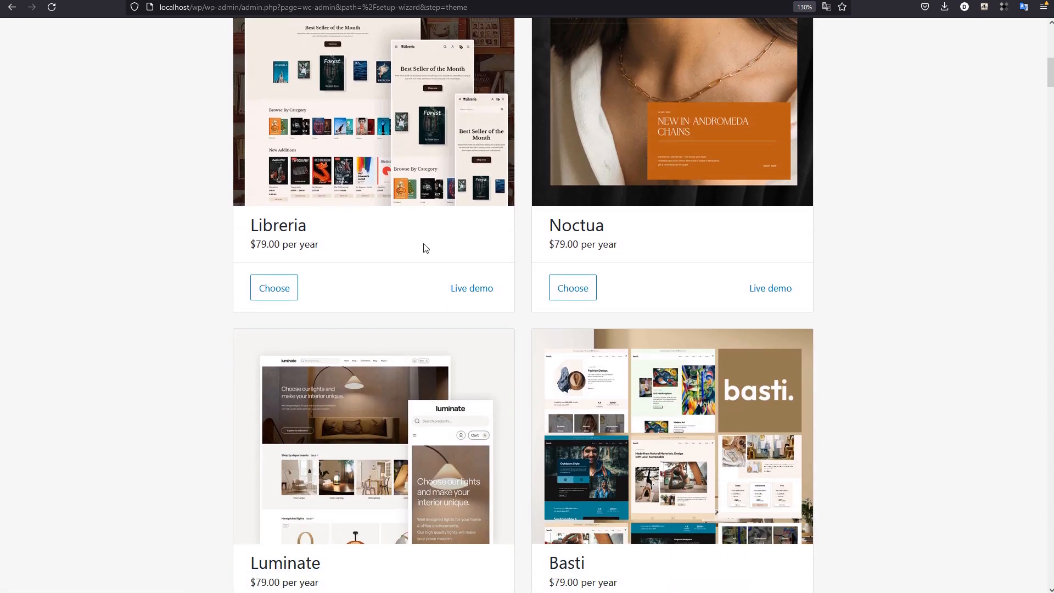
scroll(822, 270, "down", 19)
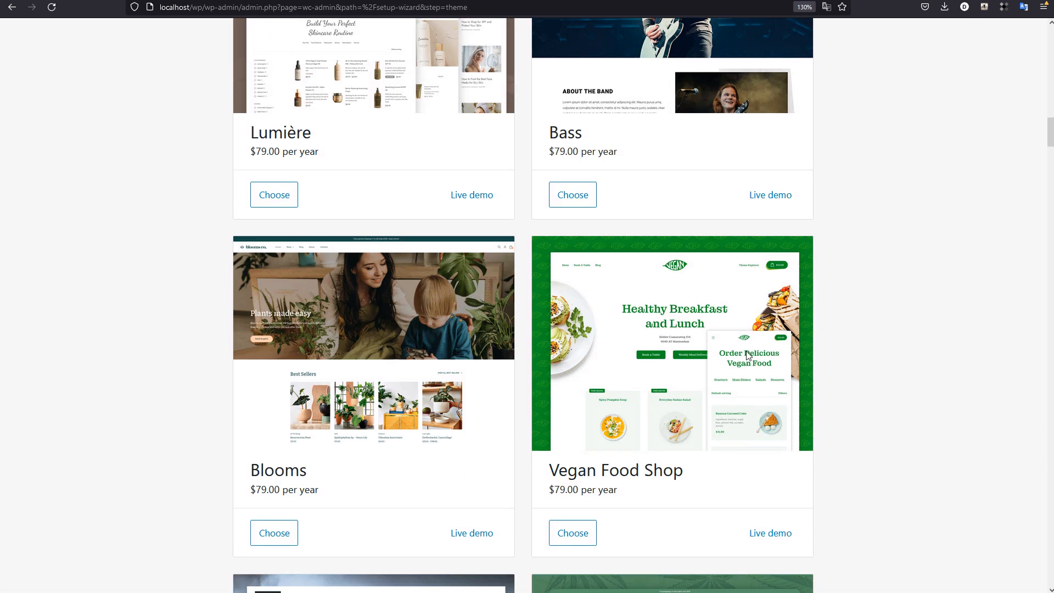
scroll(848, 360, "up", 20)
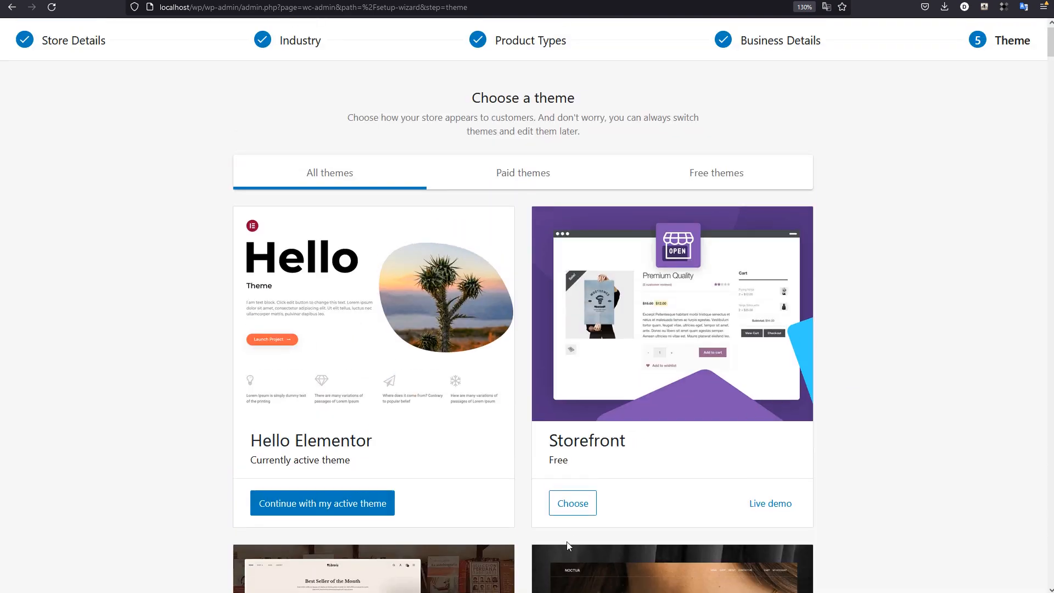
left_click(574, 509)
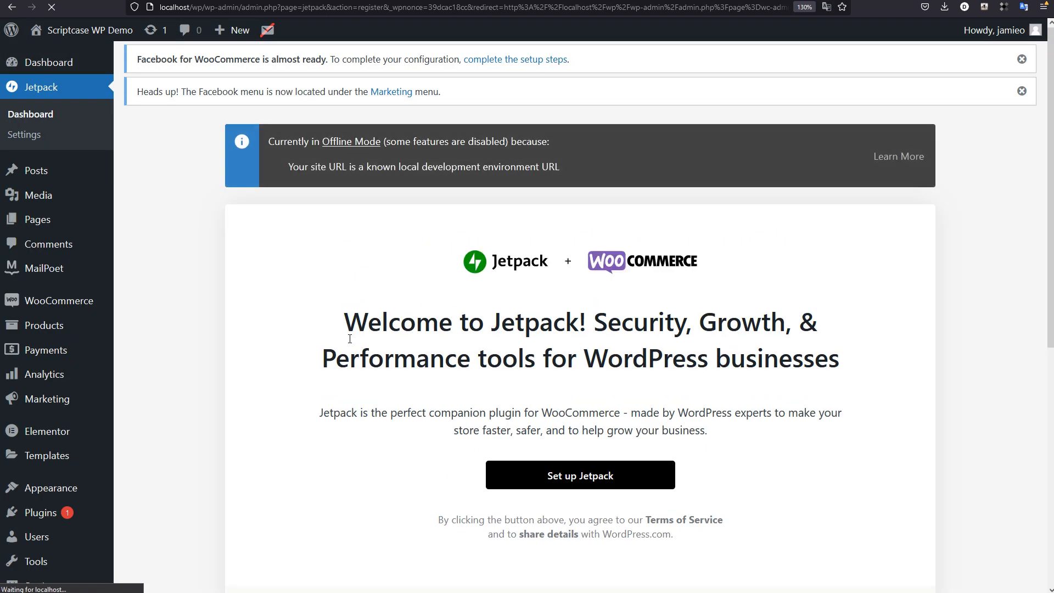
Step: Review the Jetpack welcome page for WooCommerce and try to set up Jetpack
scroll(350, 339, "down", 4)
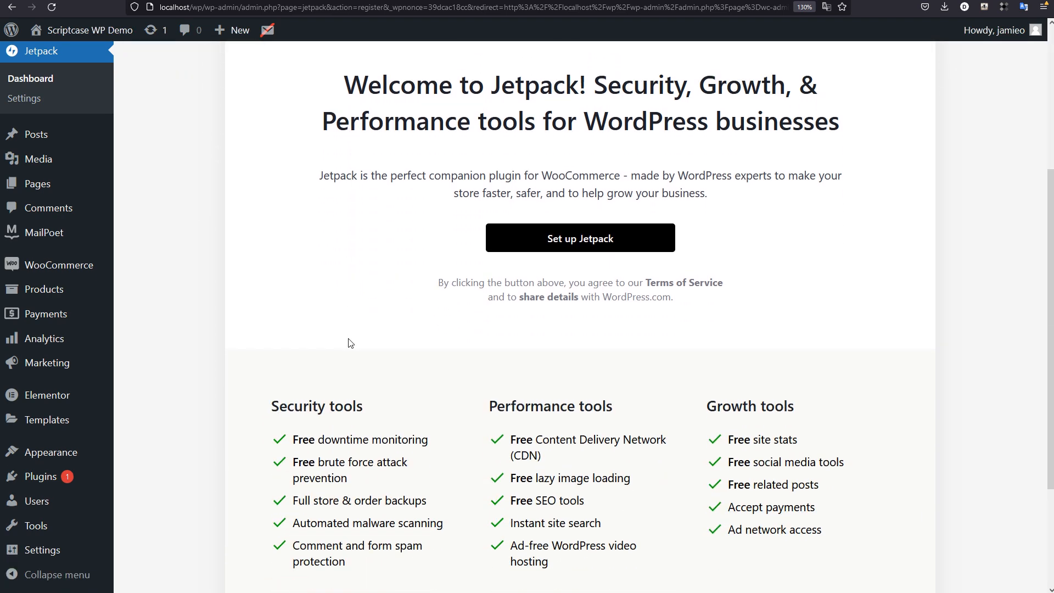
scroll(349, 344, "down", 3)
scroll(350, 343, "up", 7)
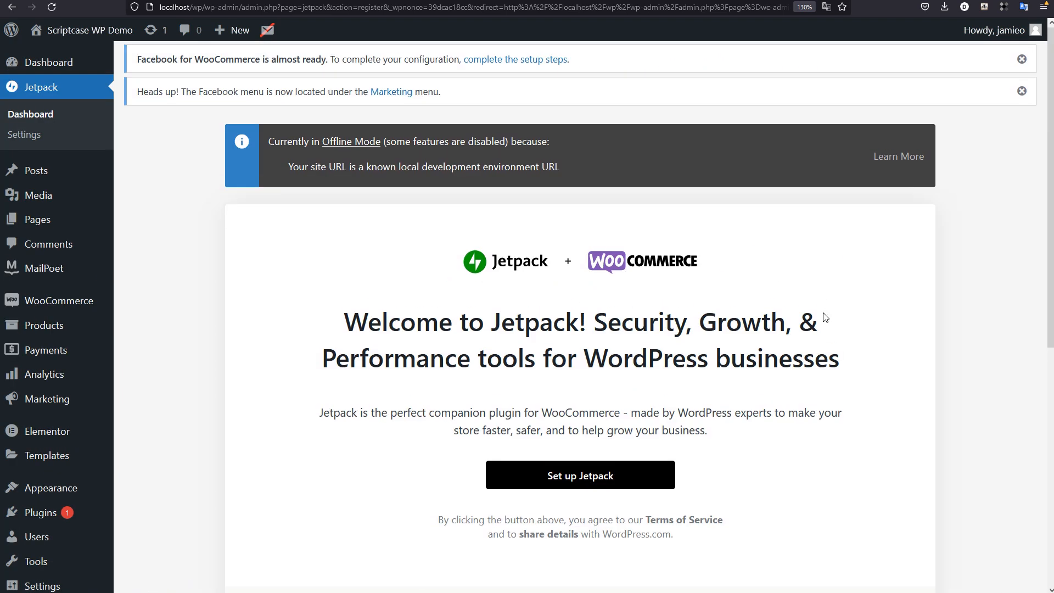
scroll(725, 407, "down", 4)
left_click(568, 236)
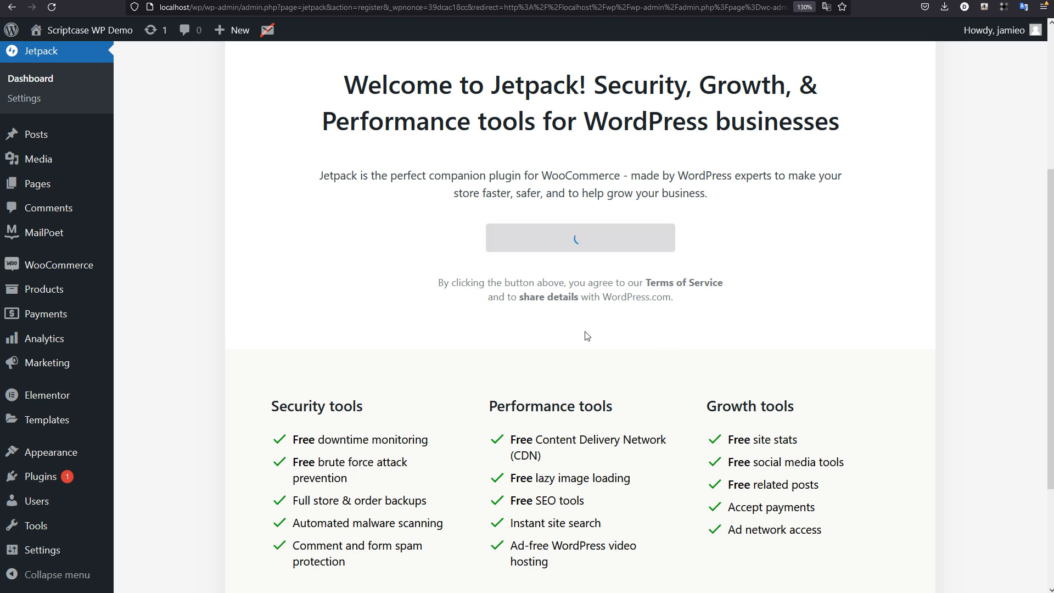
Step: Examine Jetpack's Offline Mode notice and its lists of security, performance and growth tools
scroll(362, 330, "up", 4)
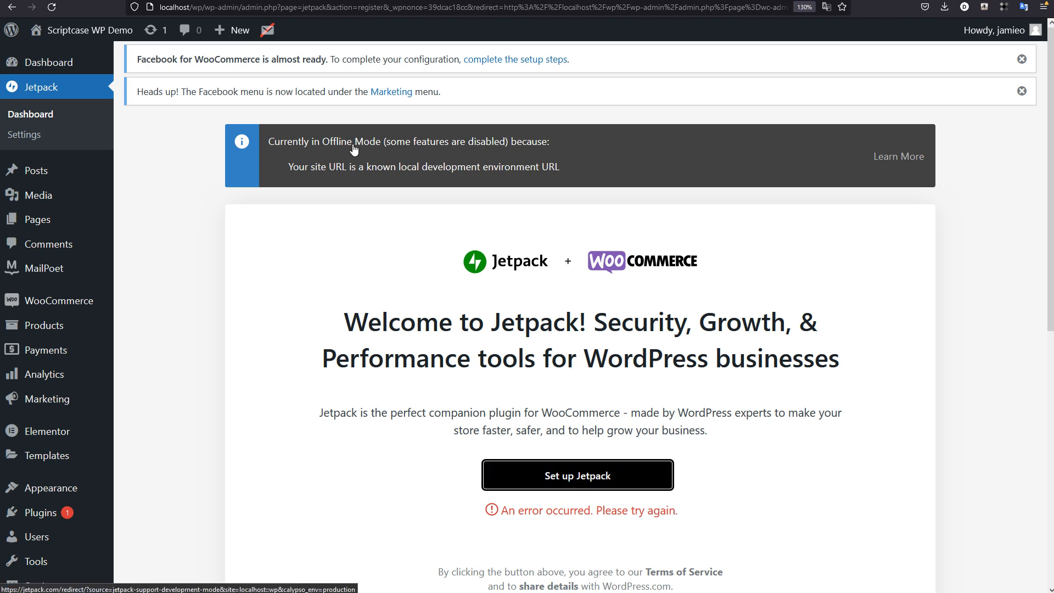
scroll(433, 377, "down", 8)
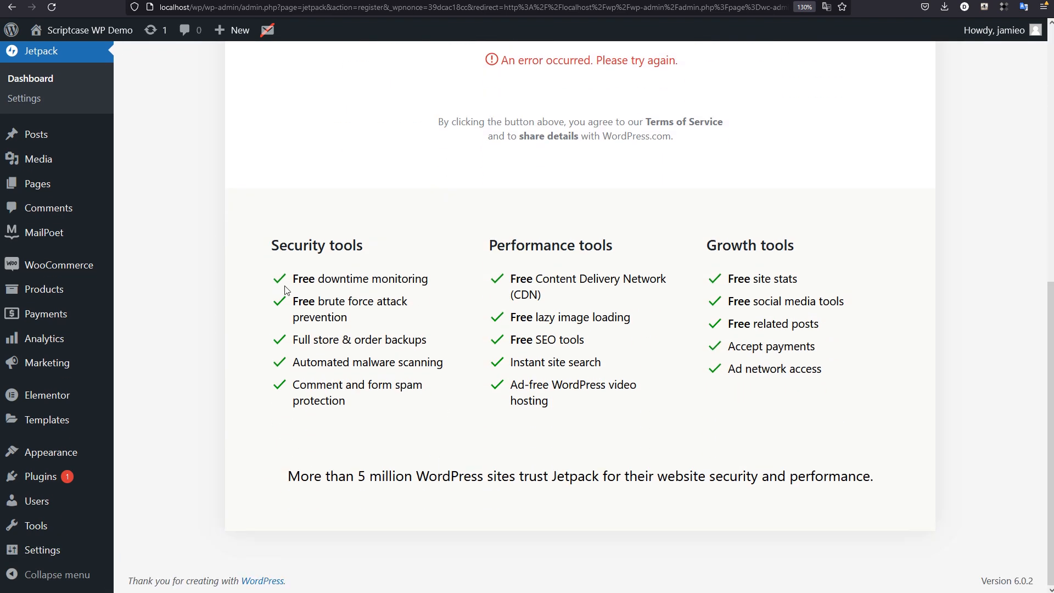
left_click_drag(272, 241, 768, 478)
left_click(953, 459)
scroll(956, 472, "up", 8)
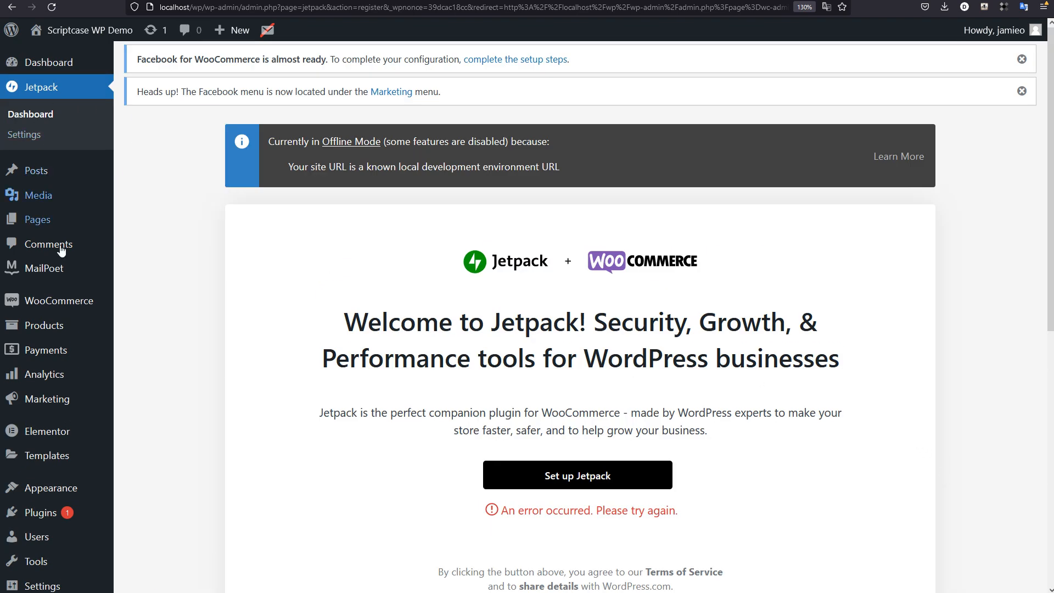
Step: Open the WooCommerce home page and examine the store setup checklist and the sections below it
left_click(62, 304)
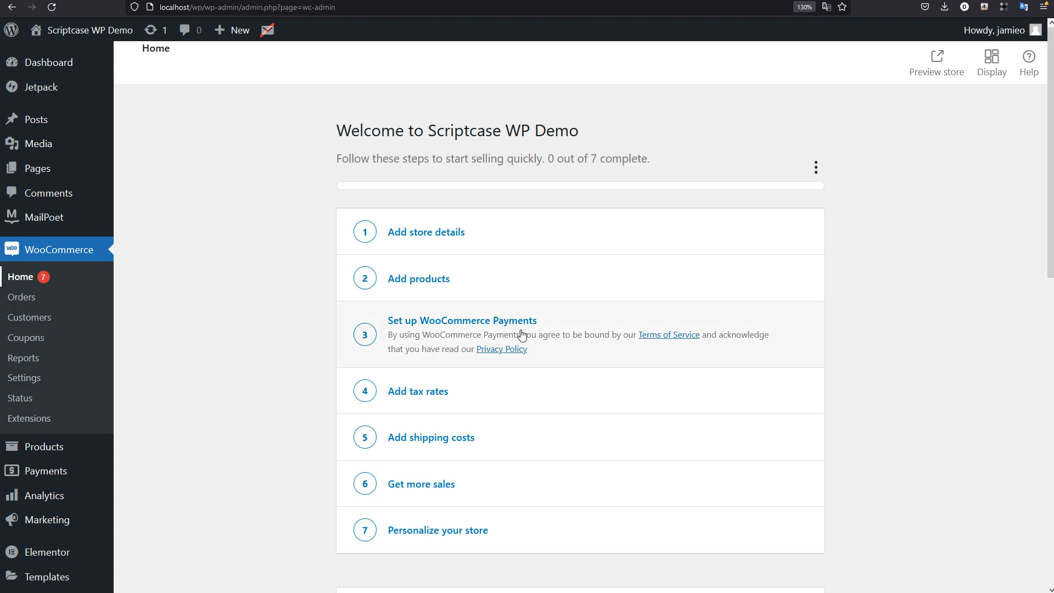
scroll(470, 341, "down", 3)
scroll(879, 291, "down", 10)
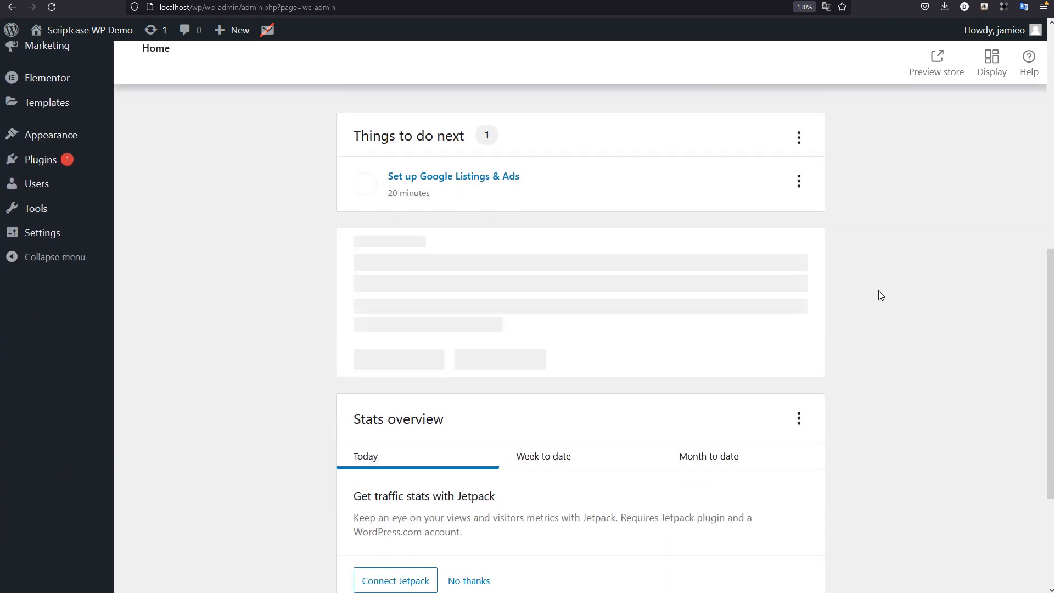
scroll(879, 291, "up", 12)
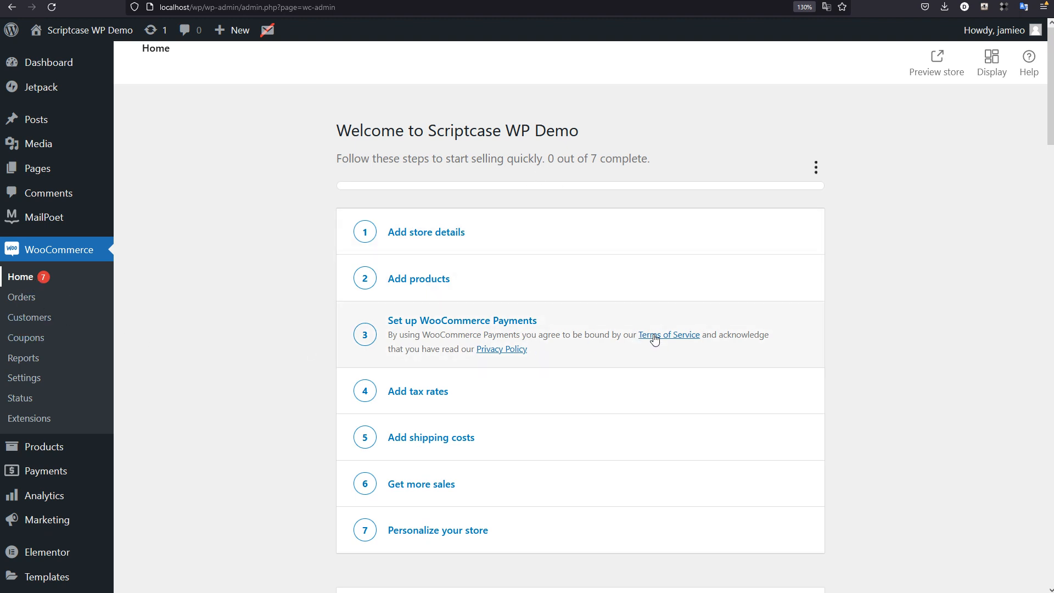
scroll(632, 395, "down", 3)
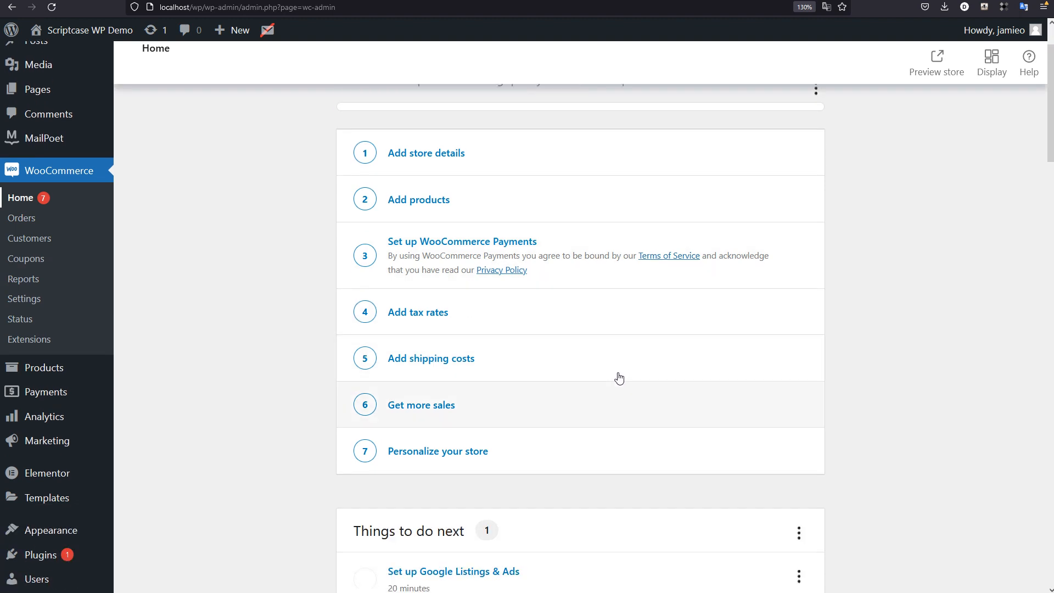
right_click(681, 368)
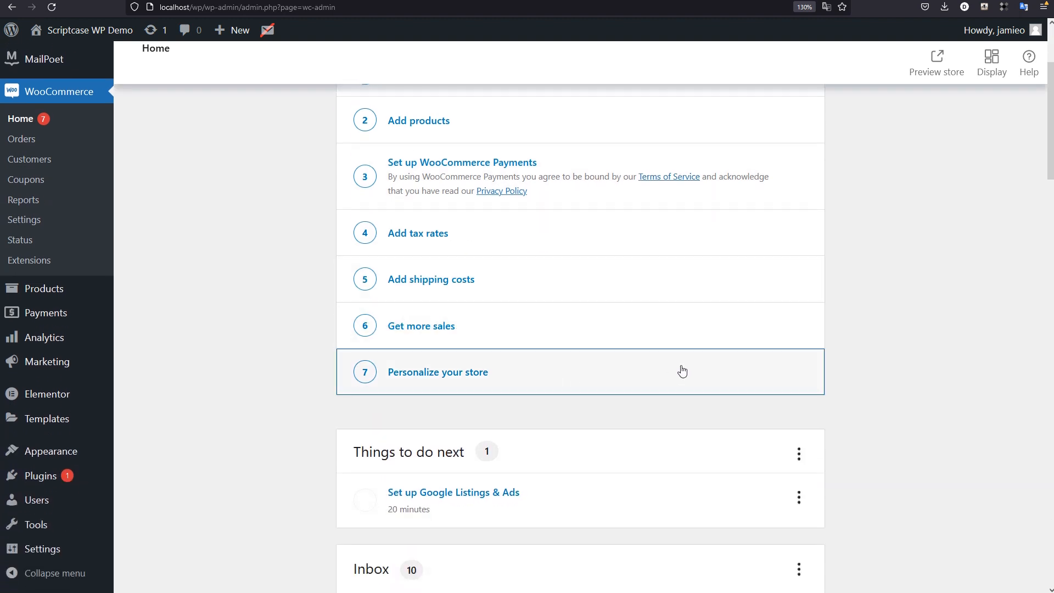
left_click(996, 349)
scroll(510, 180, "up", 3)
Step: Open the Add store details task, review the general and currency settings, and dismiss the store location tip
left_click(420, 232)
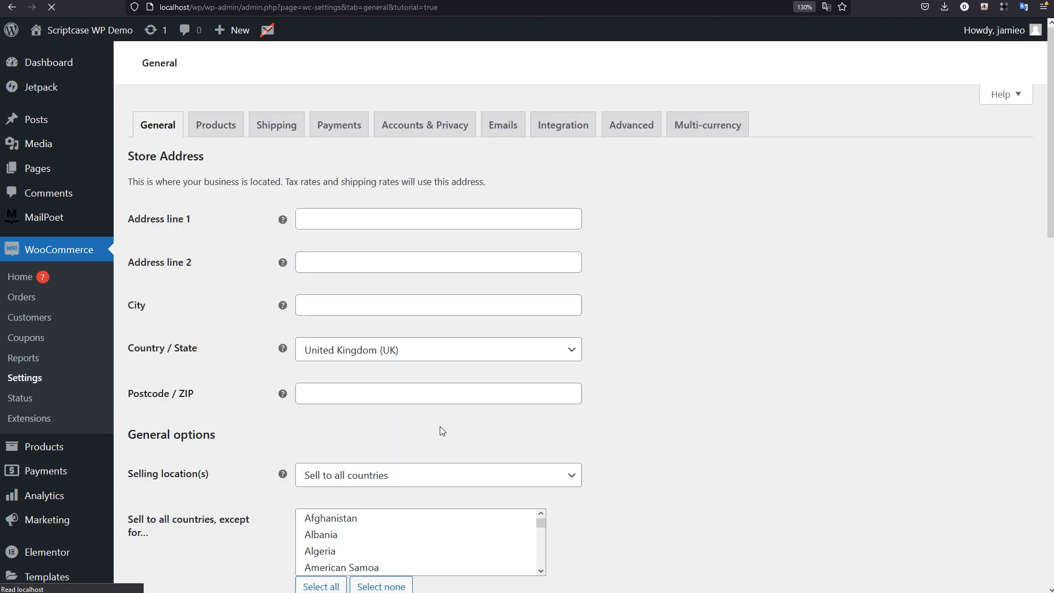
scroll(779, 436, "down", 4)
scroll(776, 439, "down", 6)
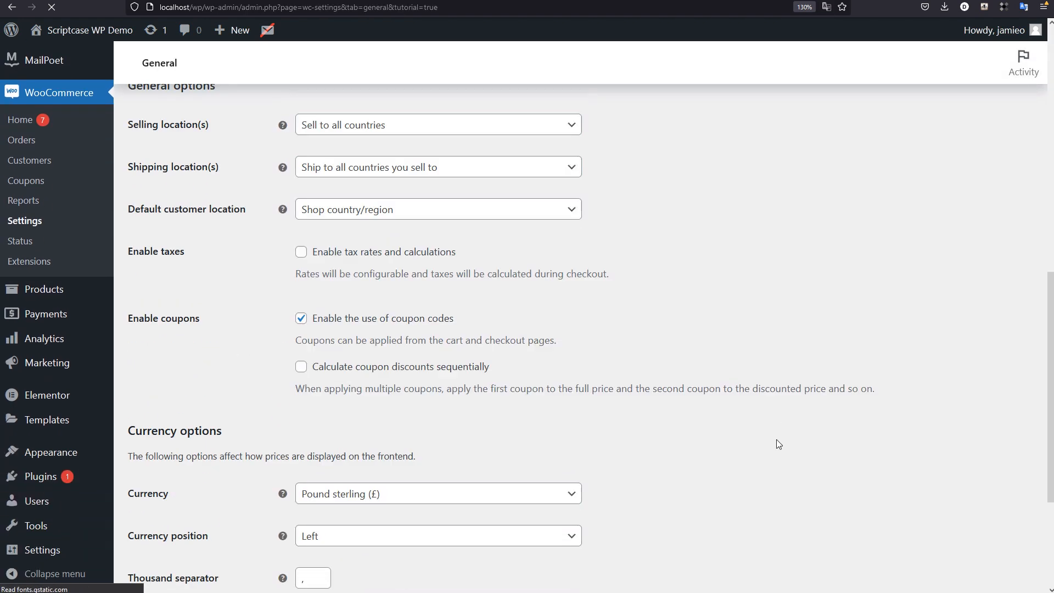
scroll(776, 439, "up", 10)
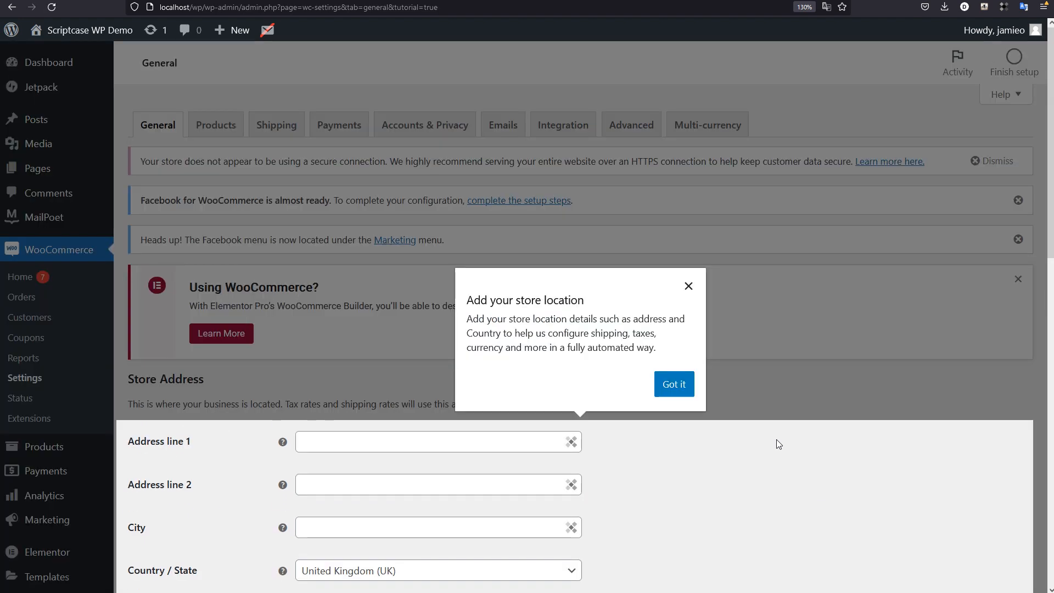
left_click(689, 286)
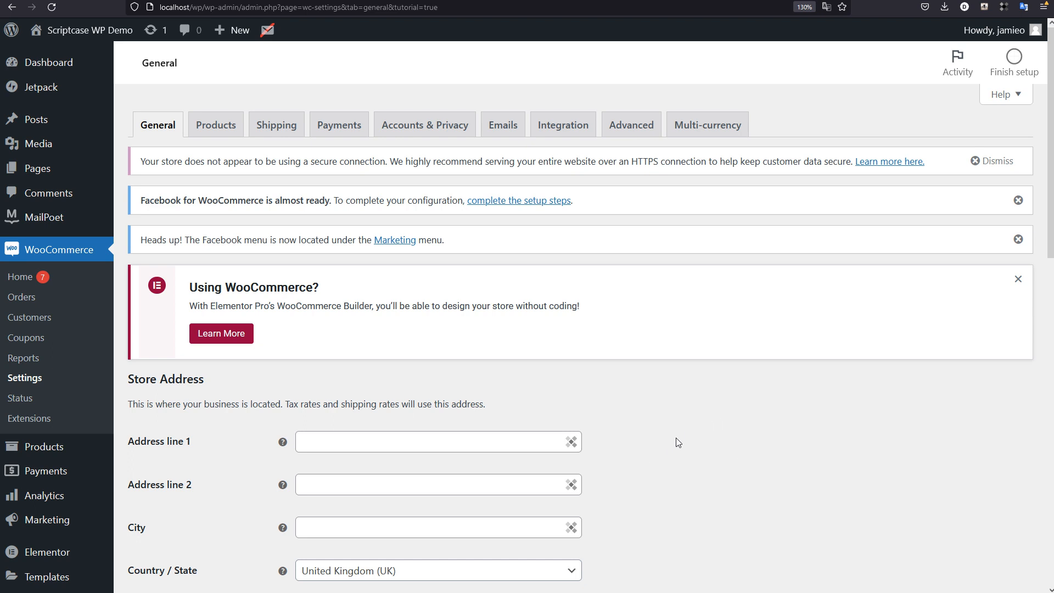
Step: Review the store address, selling, tax, coupon and currency options in the WooCommerce General settings
scroll(686, 428, "down", 6)
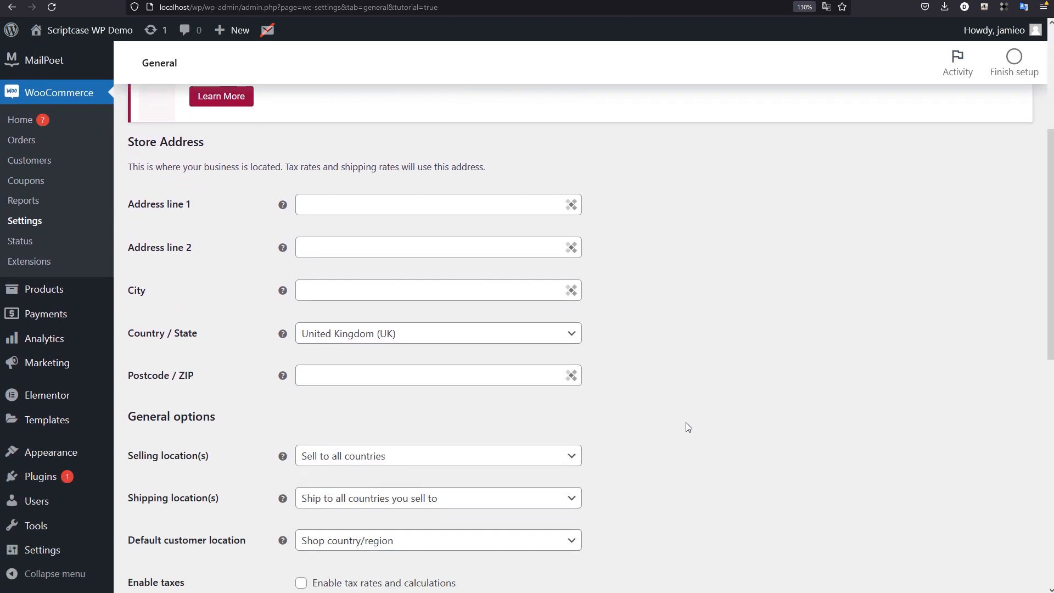
scroll(686, 427, "down", 5)
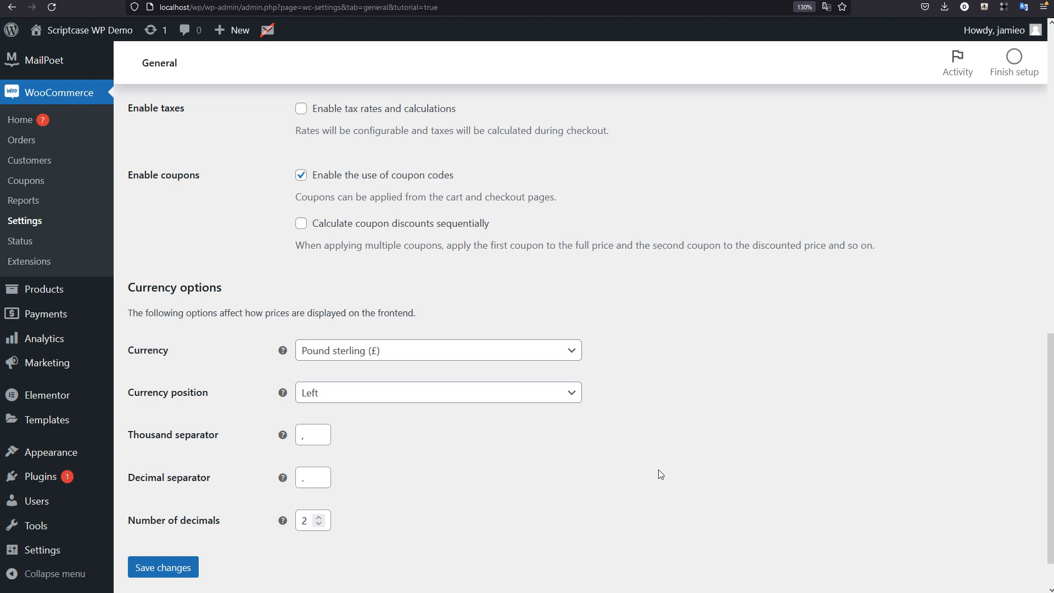
scroll(617, 480, "up", 11)
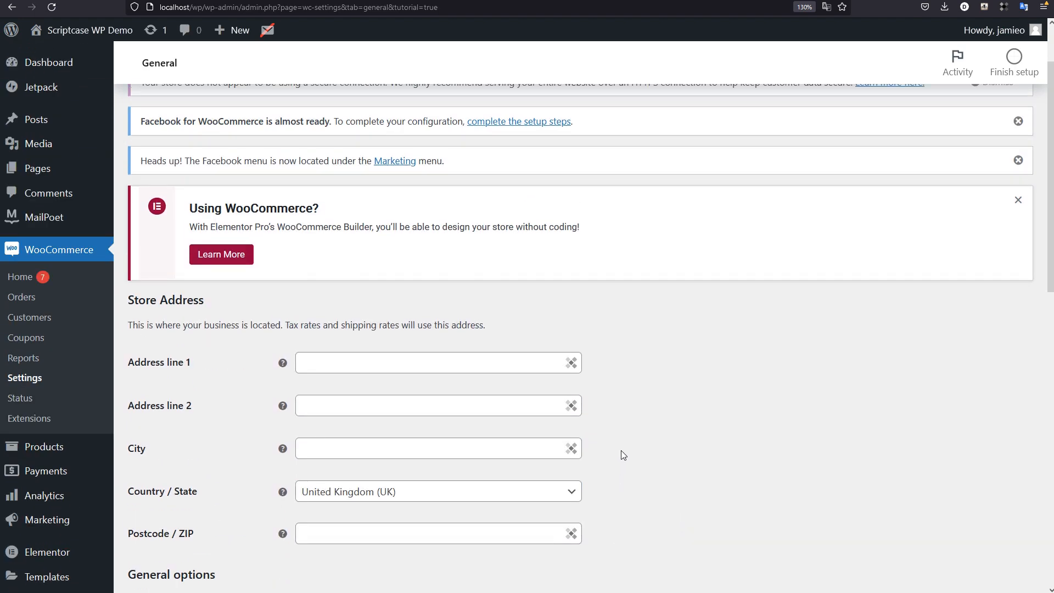
scroll(640, 417, "up", 2)
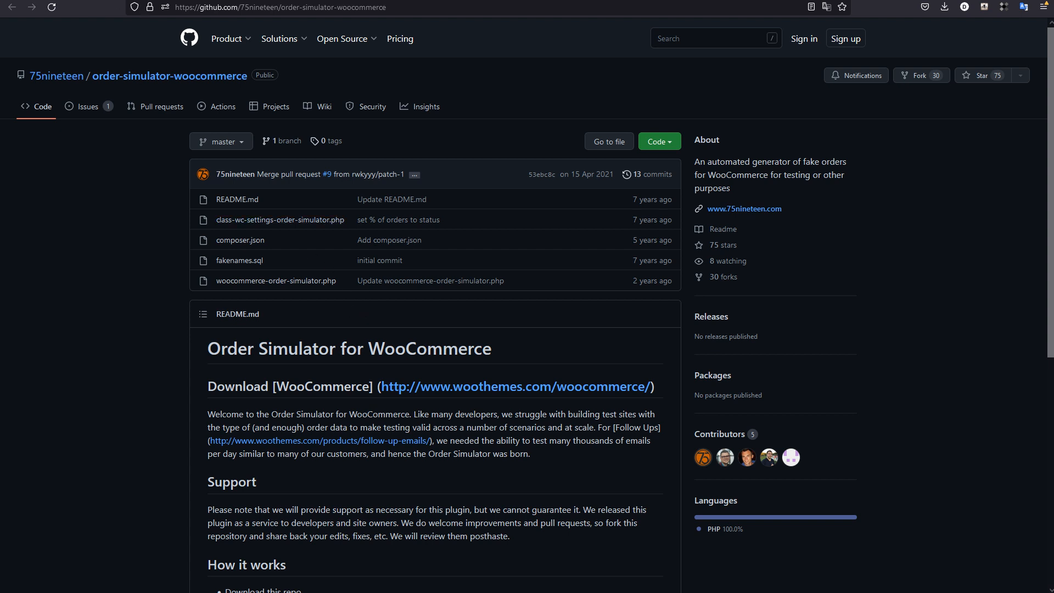
Step: View the order-simulator-woocommerce repository on GitHub and return to the WooCommerce General settings
left_click(143, 0)
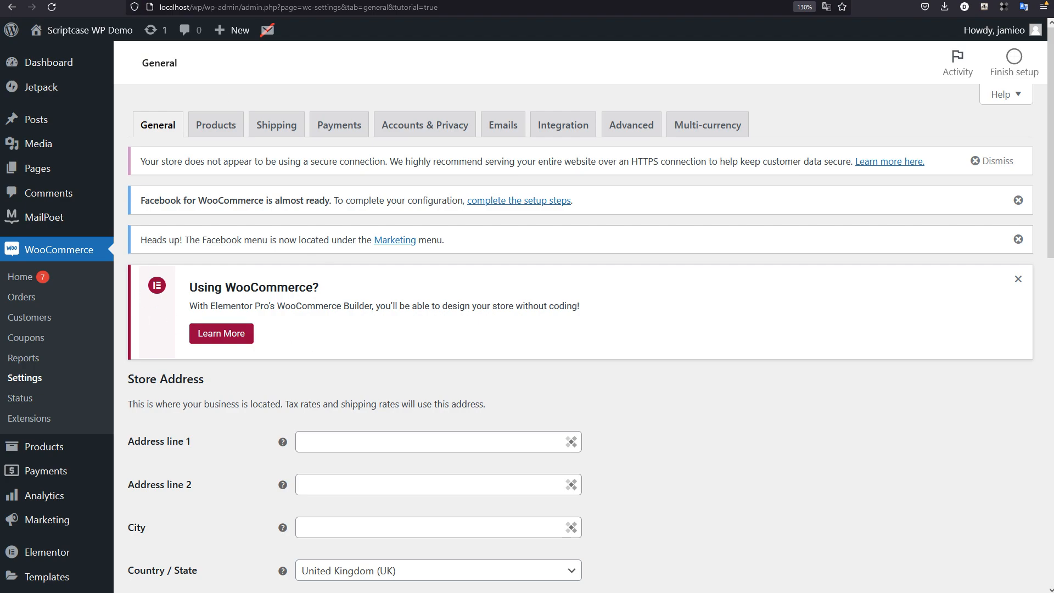
left_click(264, 0)
scroll(486, 448, "down", 6)
scroll(486, 446, "up", 6)
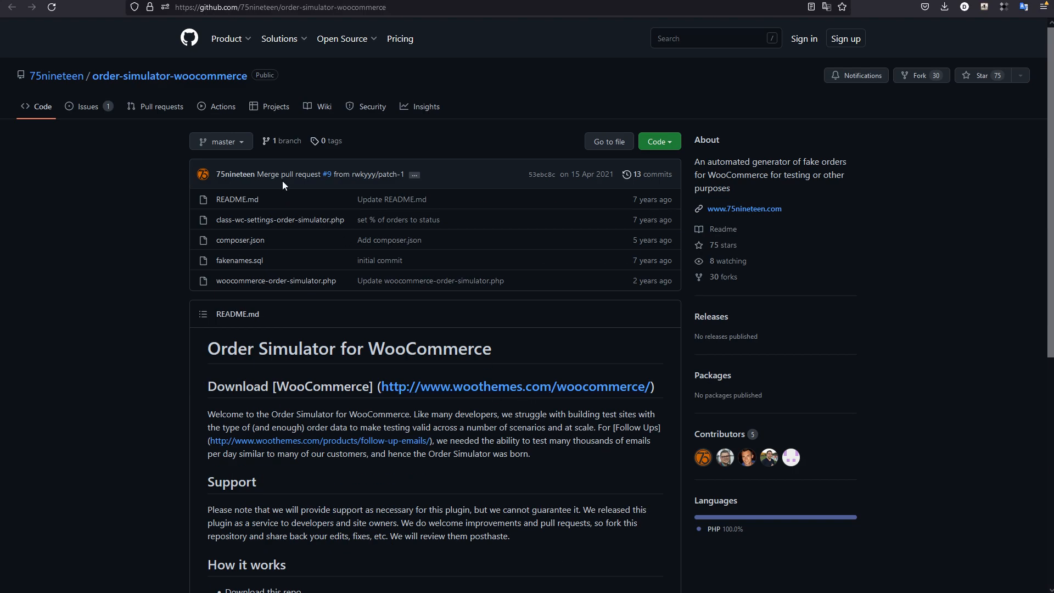
left_click(144, 0)
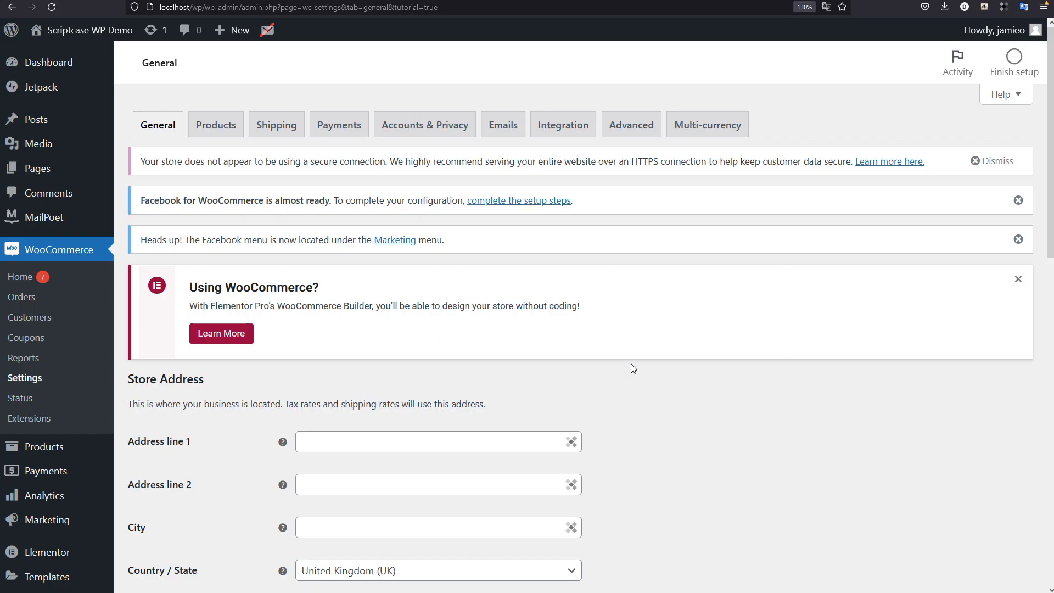
scroll(745, 408, "down", 5)
scroll(739, 407, "up", 5)
Step: Open the WooCommerce Orders page and look through its contents
left_click(22, 297)
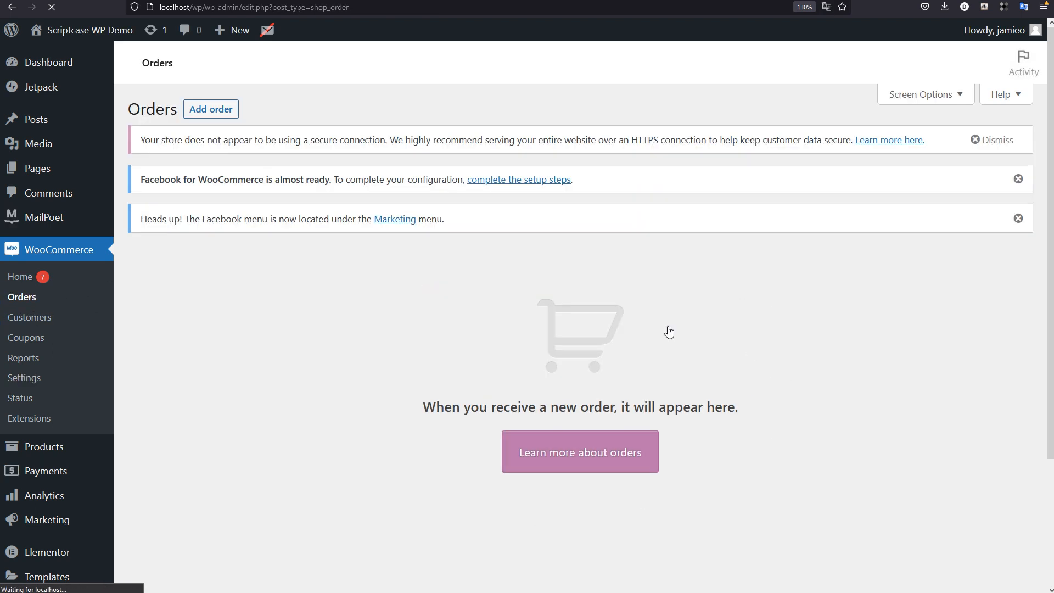
scroll(752, 353, "down", 3)
scroll(363, 281, "up", 3)
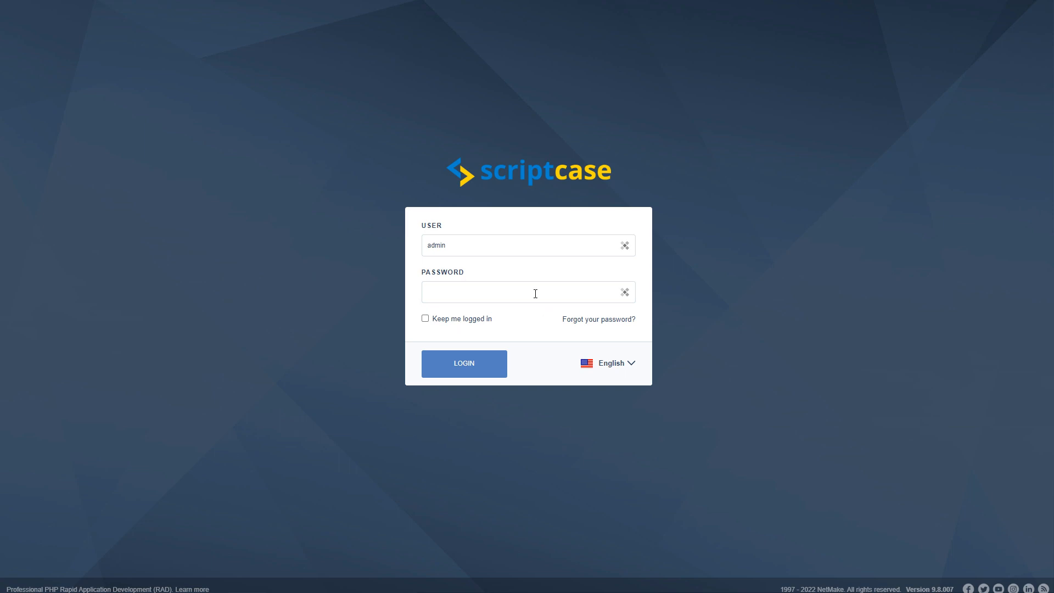
Step: Switch to Scriptcase and log in with the admin account in English
left_click(535, 294)
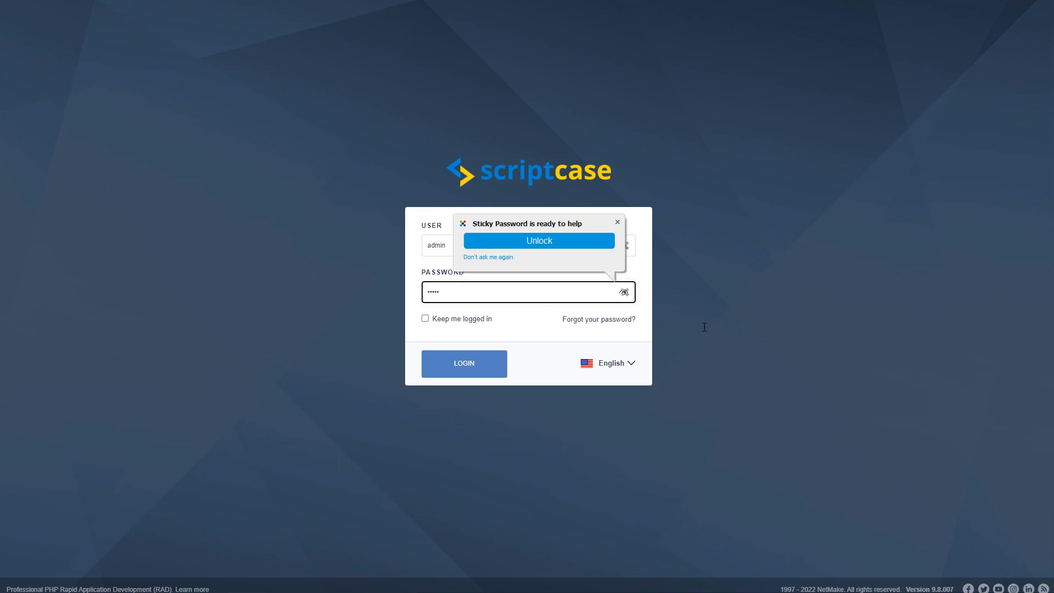
left_click(595, 423)
left_click(477, 369)
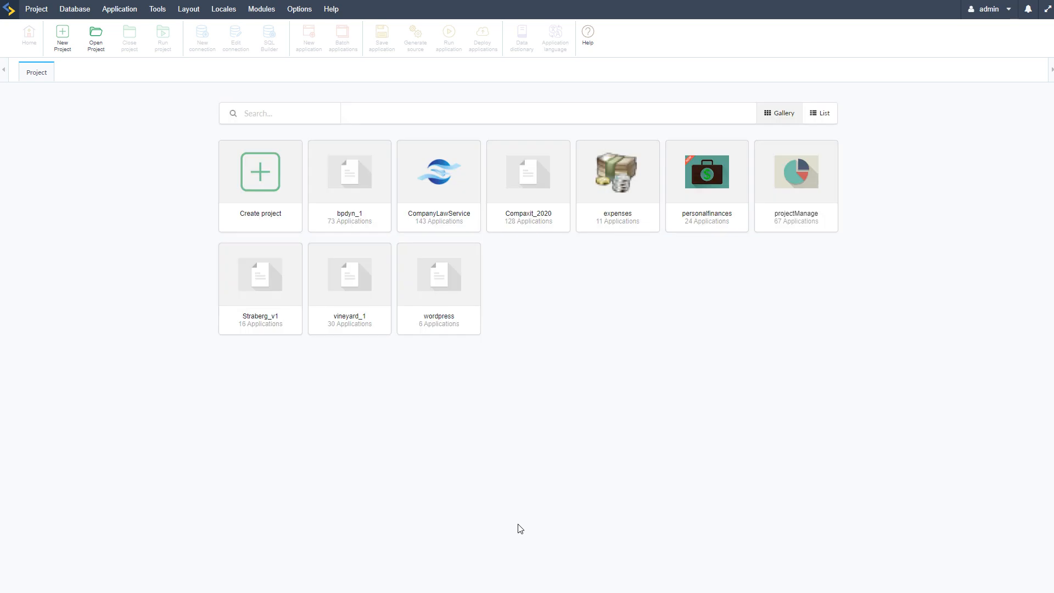
Step: Start a new blank project named WP_iframe and proceed to its database connection setup
left_click(345, 308)
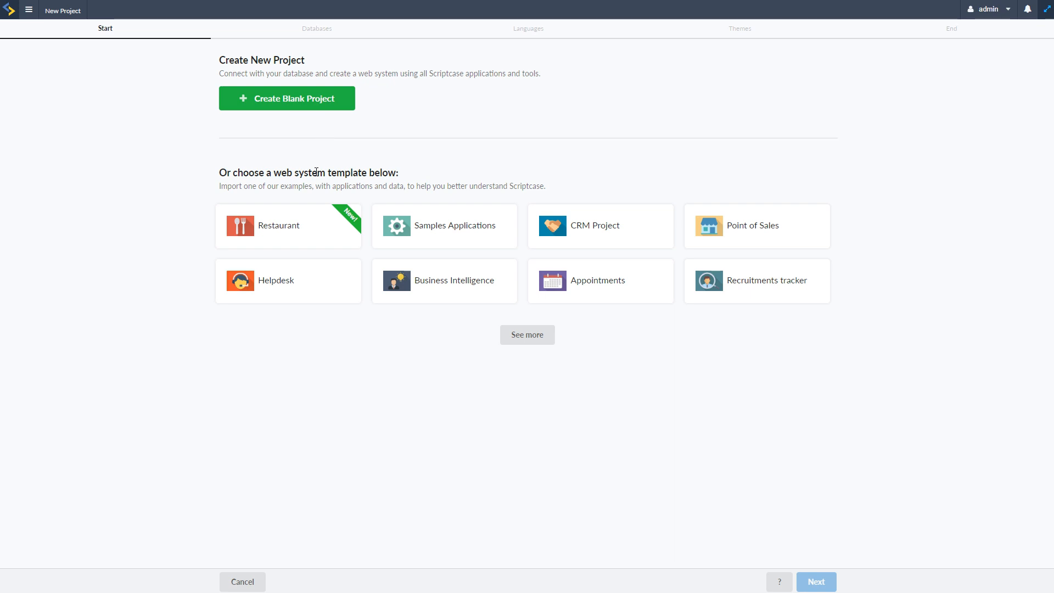
left_click(279, 102)
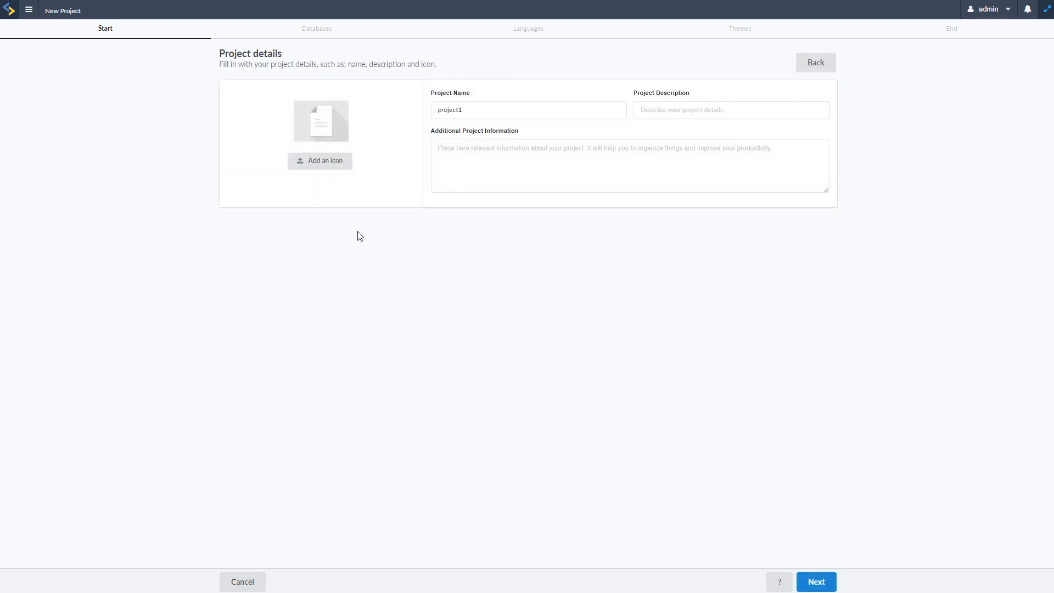
left_click_drag(466, 110, 428, 112)
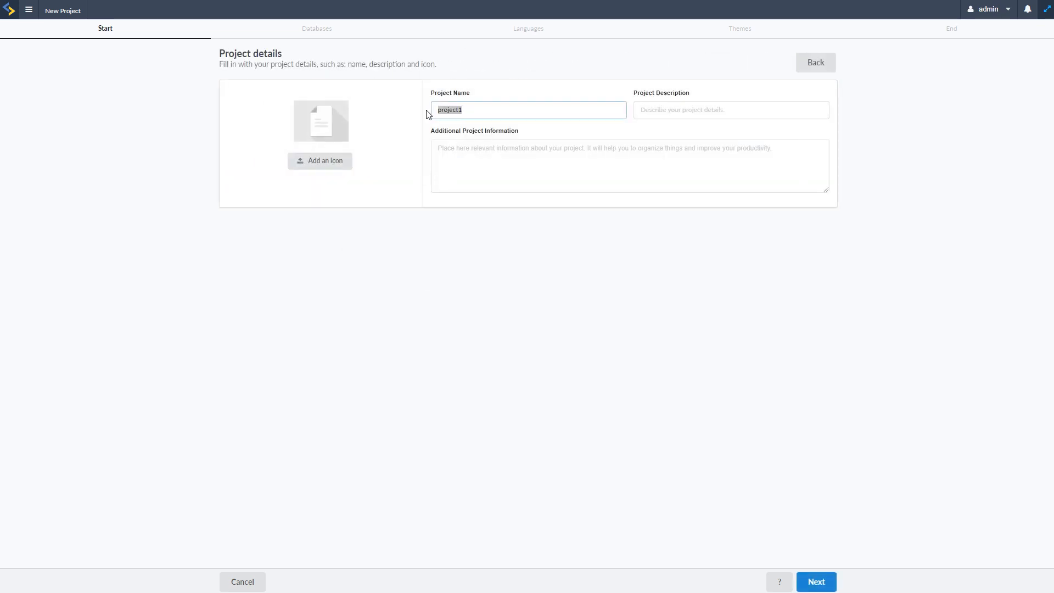
type("WP_i")
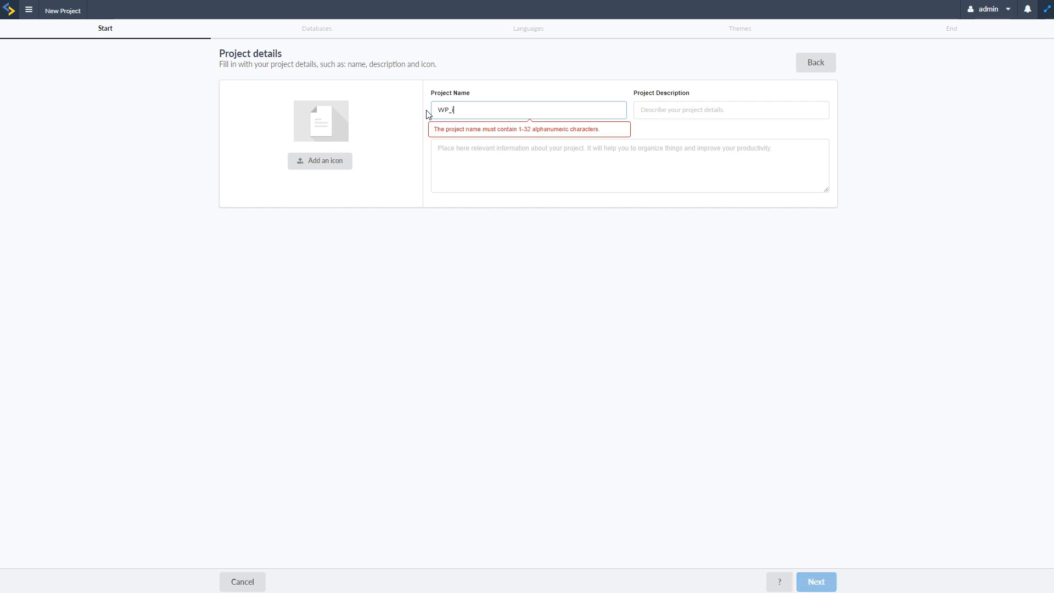
type("frame")
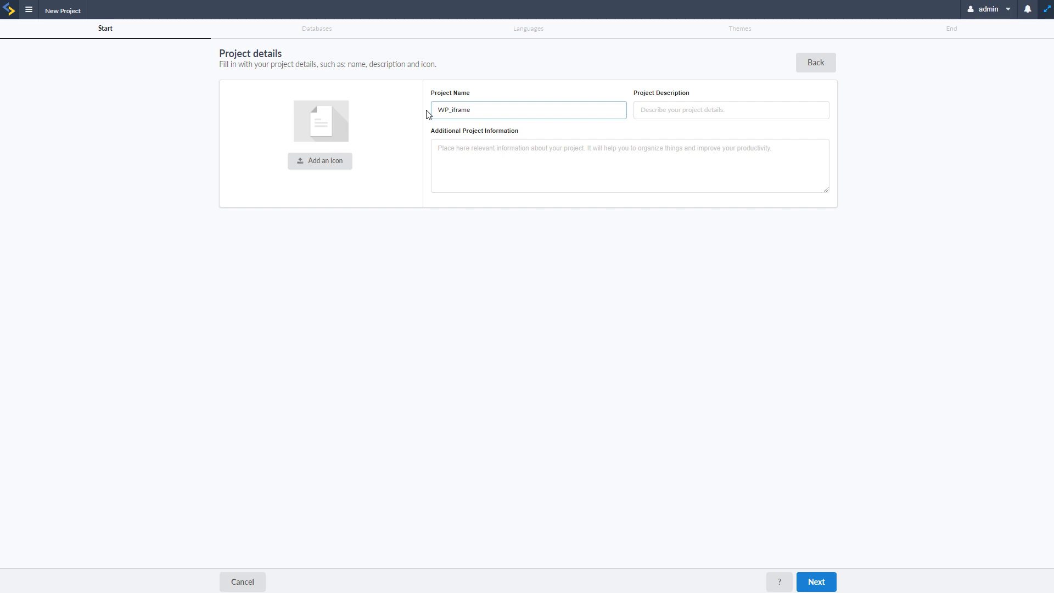
left_click(585, 153)
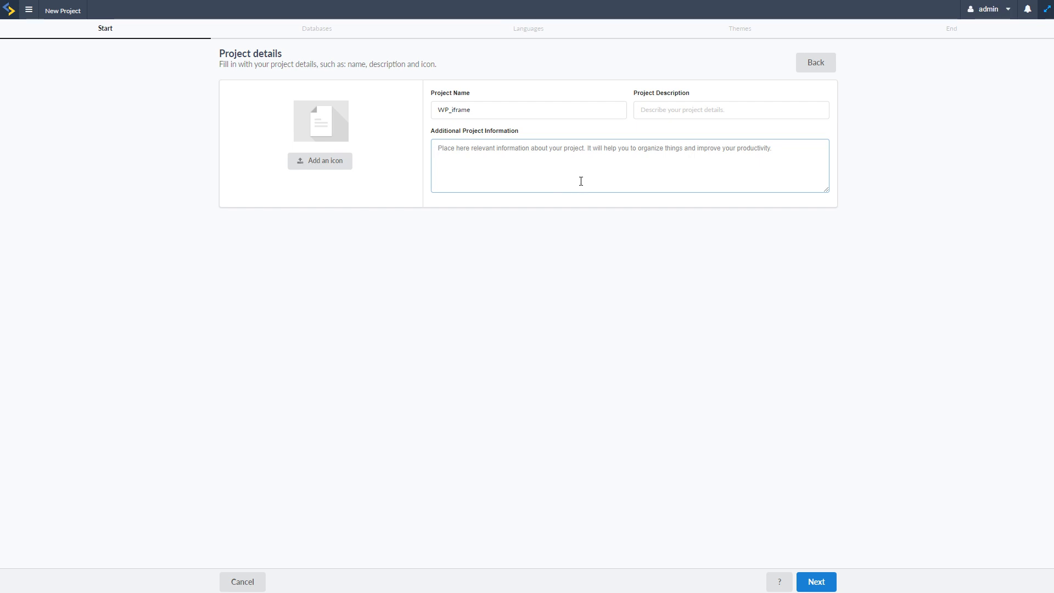
left_click(620, 283)
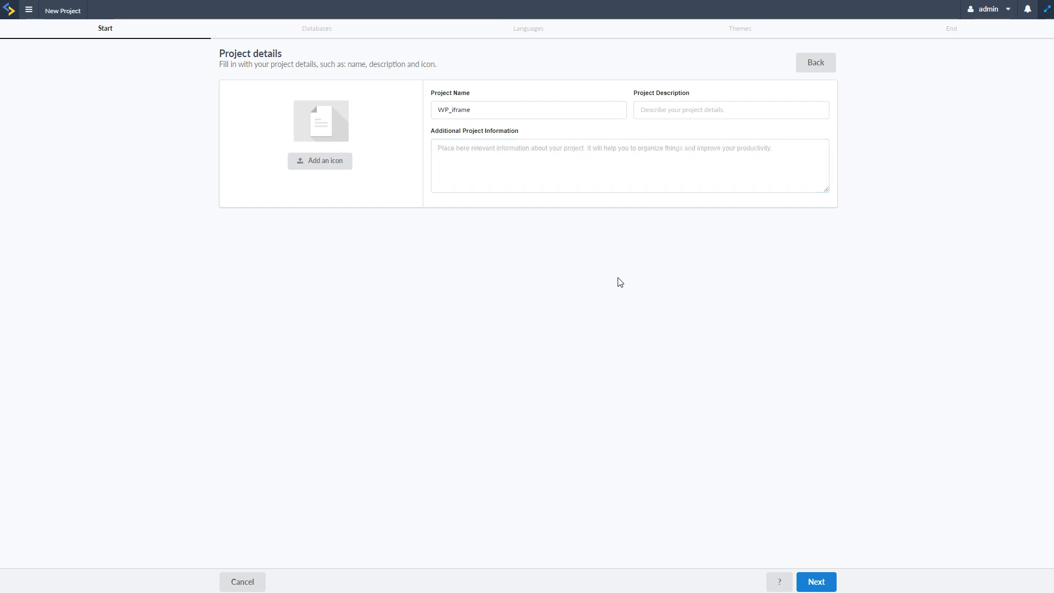
left_click(817, 583)
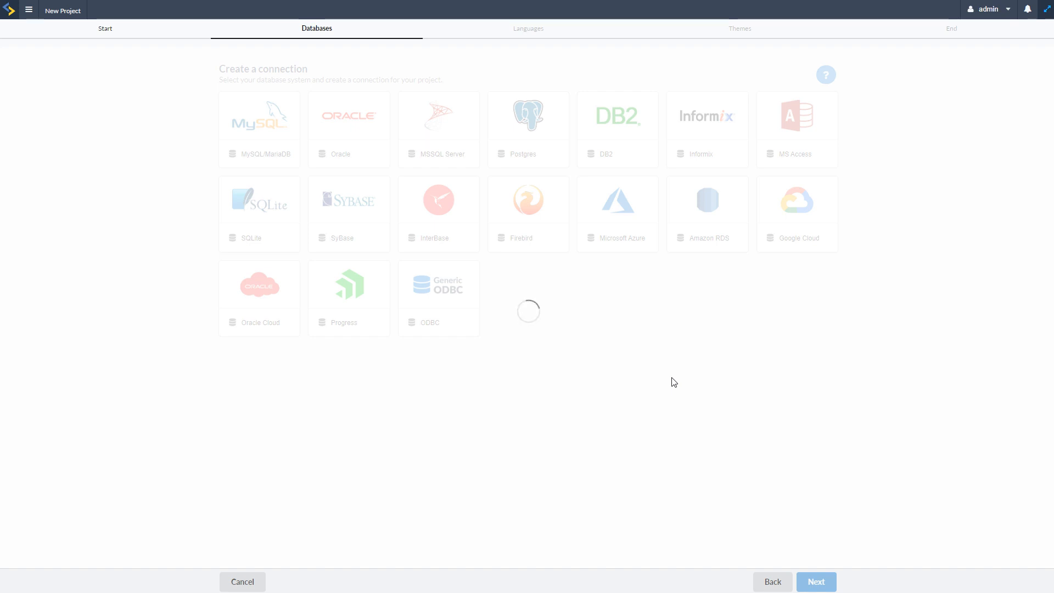
Step: Set up a MySQL/MariaDB connection to the sc_wpdemo database, test it, and continue to the project languages
left_click(291, 154)
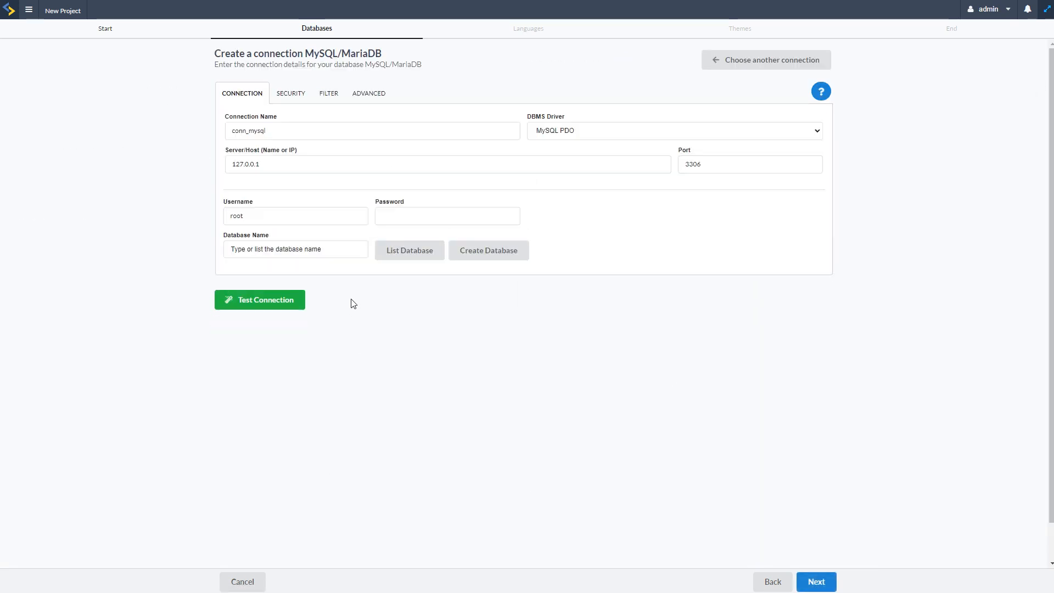
left_click(410, 282)
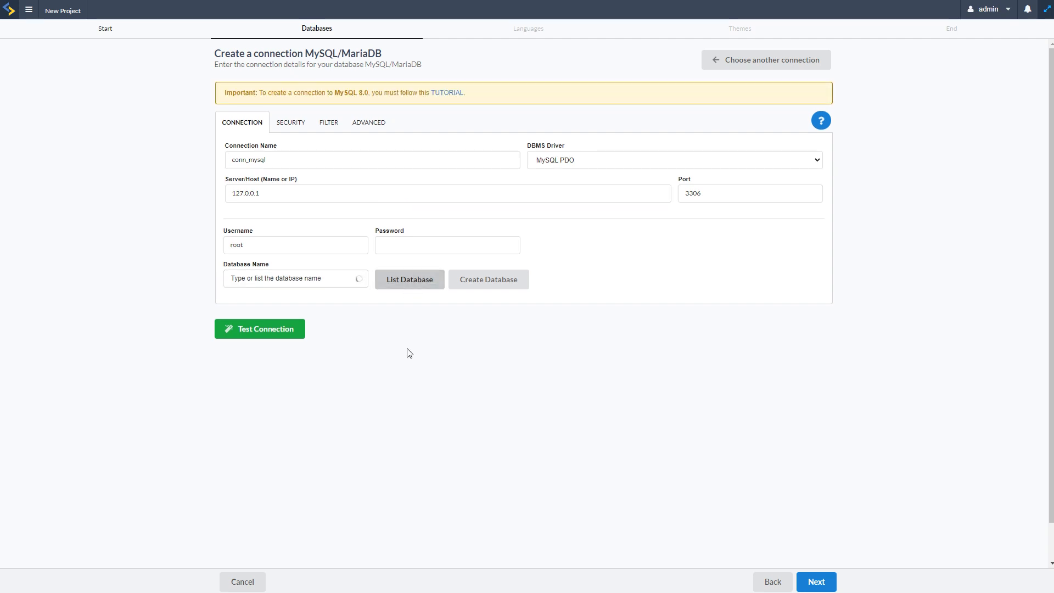
left_click_drag(367, 308, 367, 379)
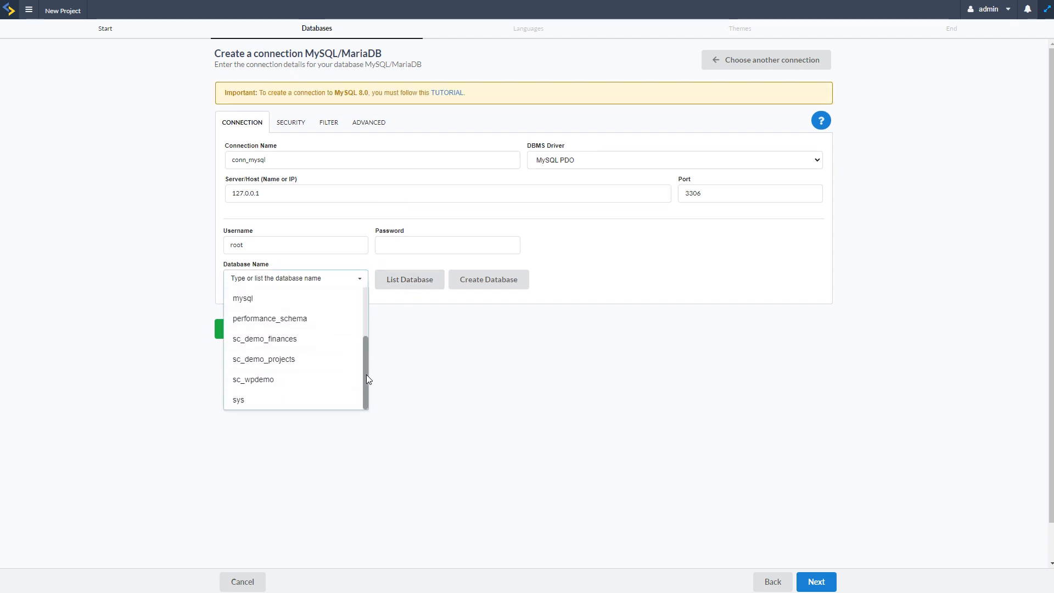
left_click(264, 379)
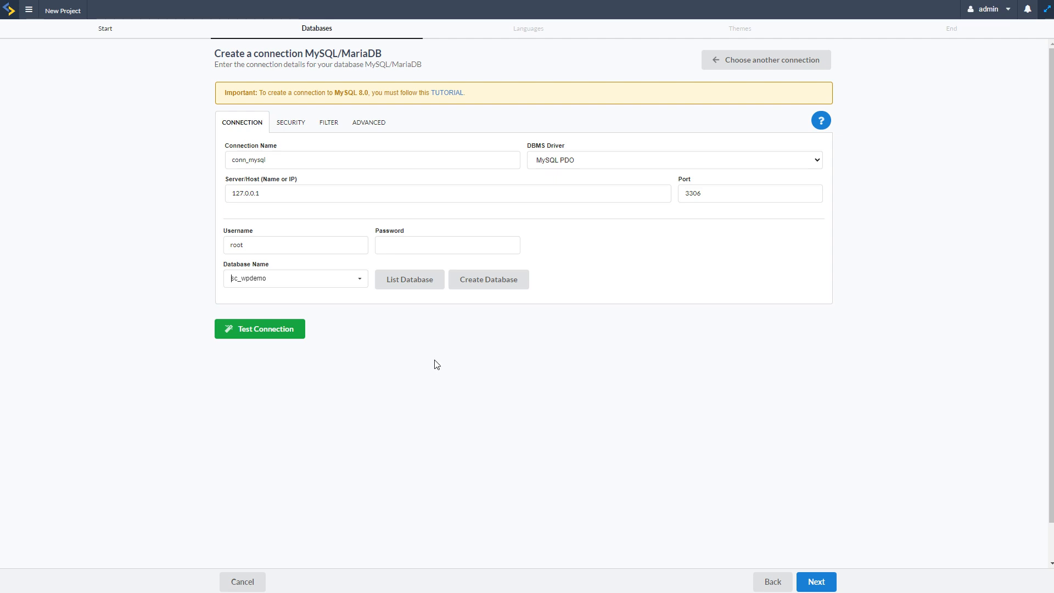
left_click(288, 334)
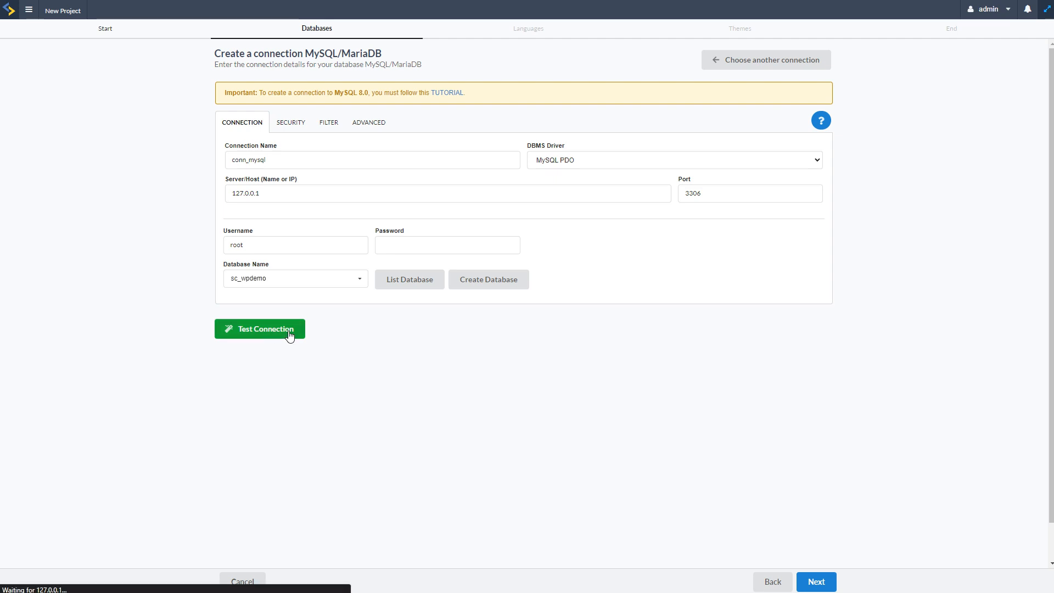
left_click(816, 582)
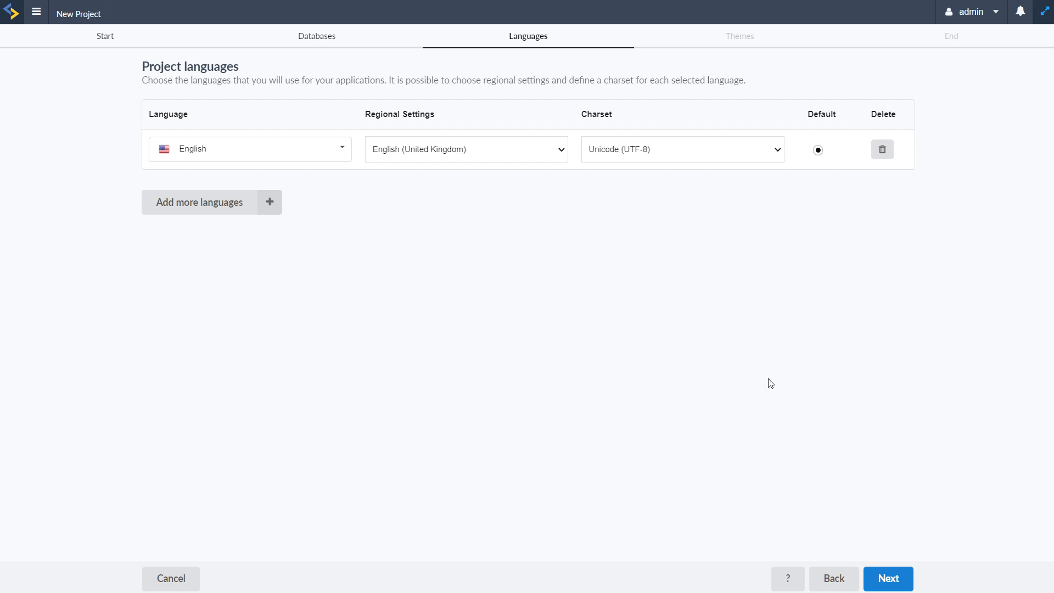
Step: Accept the project languages, make Sc9_SweetAmour the default theme, and remove Sc9_BlueBerry from the selected themes
left_click(881, 586)
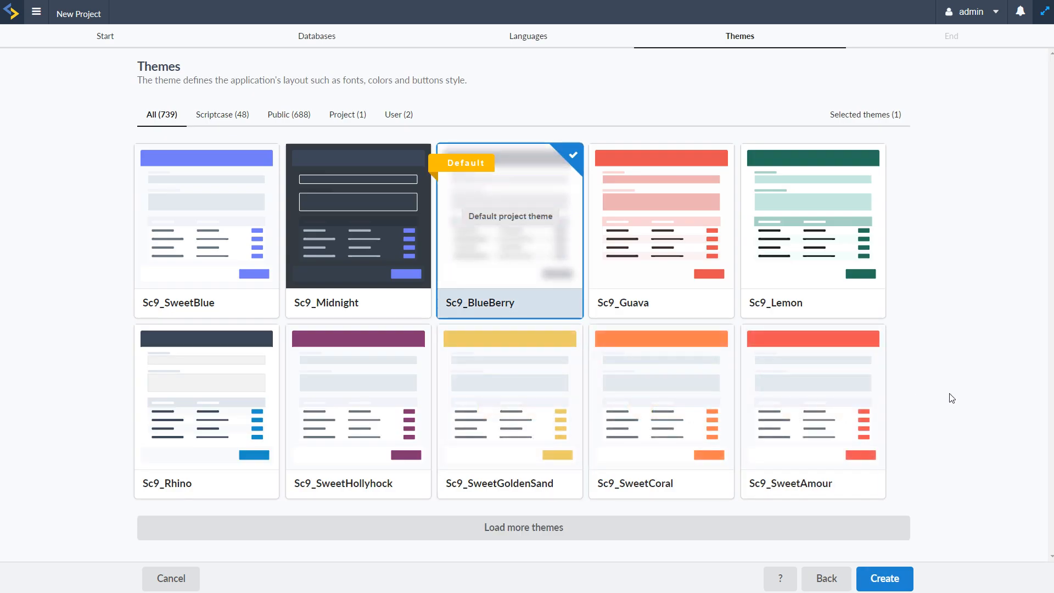
mouse_move(842, 404)
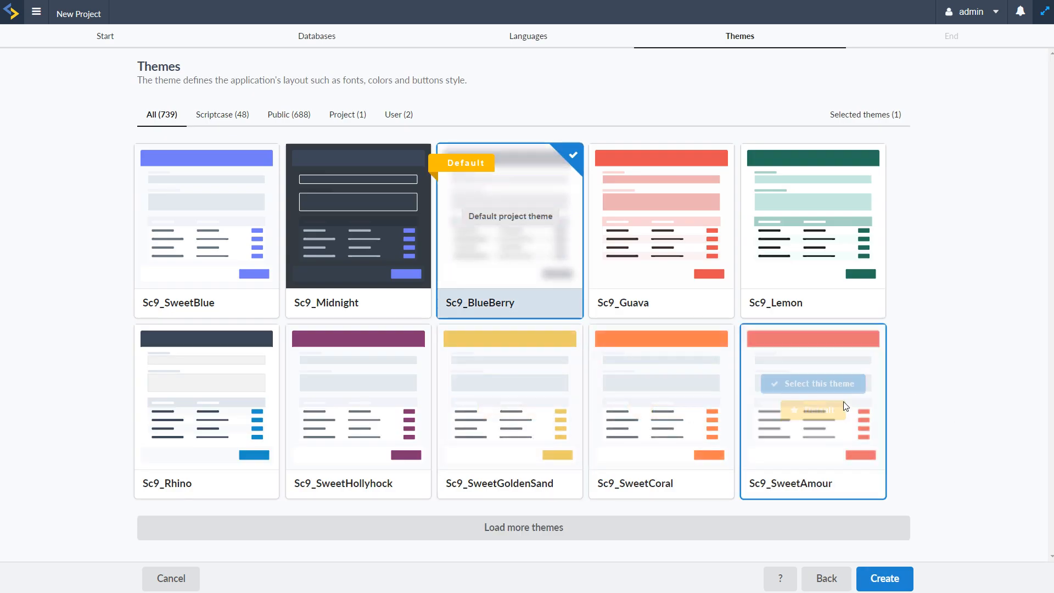
left_click(815, 384)
left_click(816, 411)
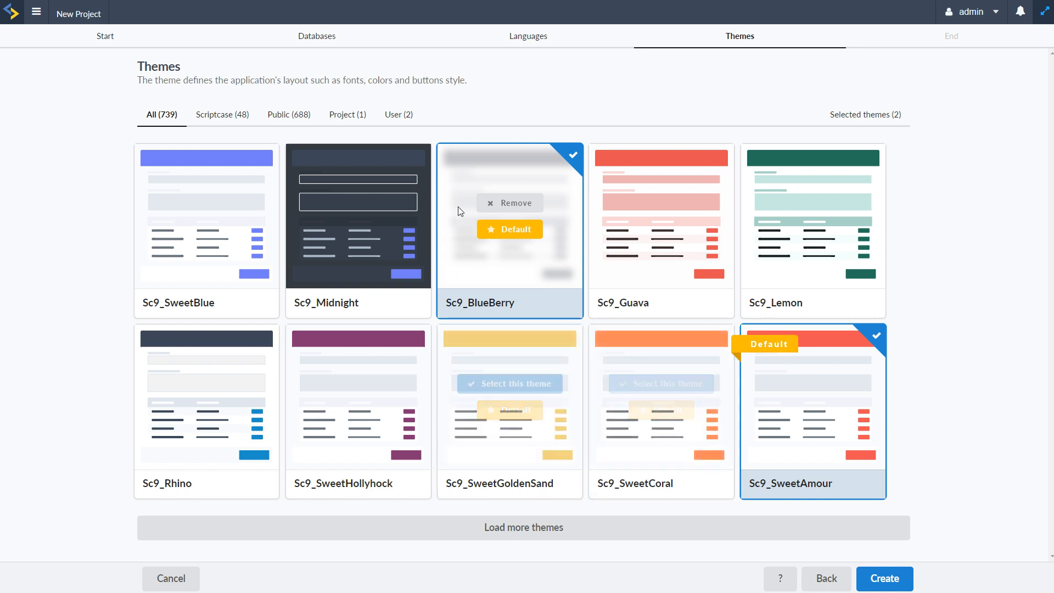
left_click(510, 203)
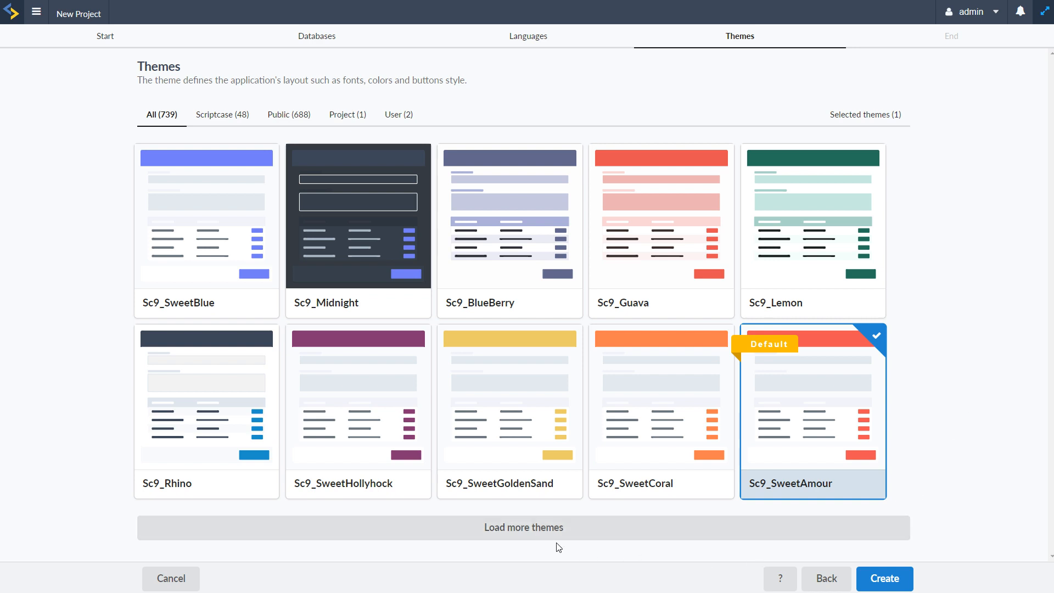
Step: Load more project themes and browse the additional Sc9, Sc8, Sc7 and Sc6 designs
left_click(820, 529)
scroll(927, 350, "down", 7)
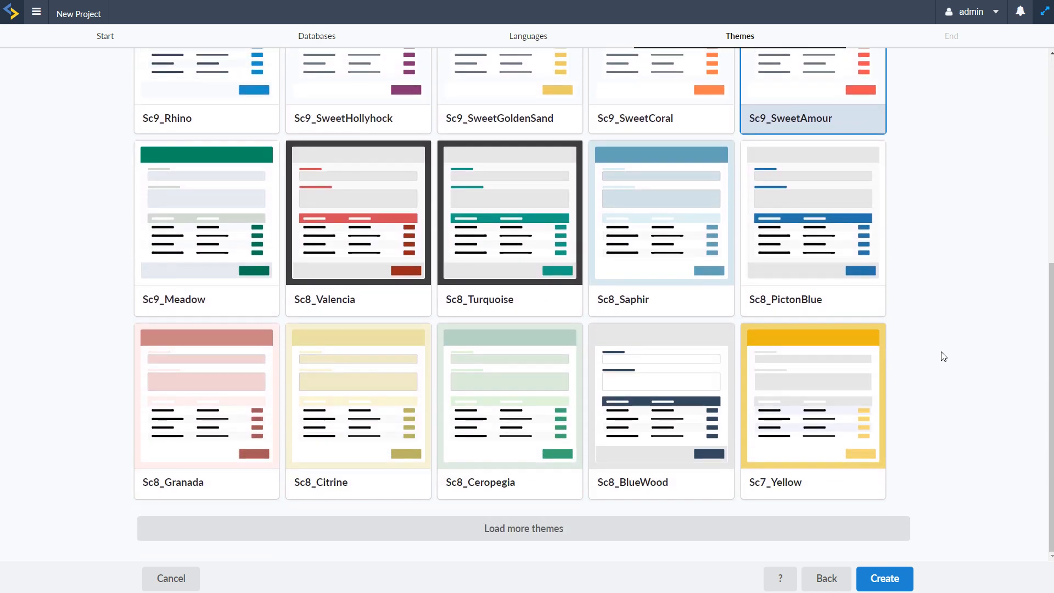
mouse_move(787, 296)
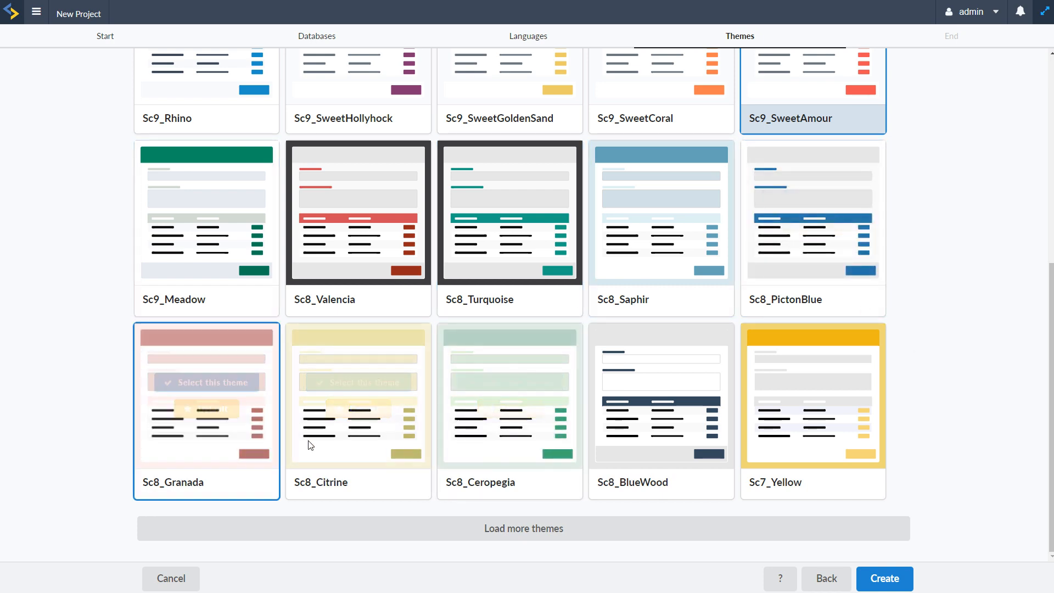
left_click(534, 529)
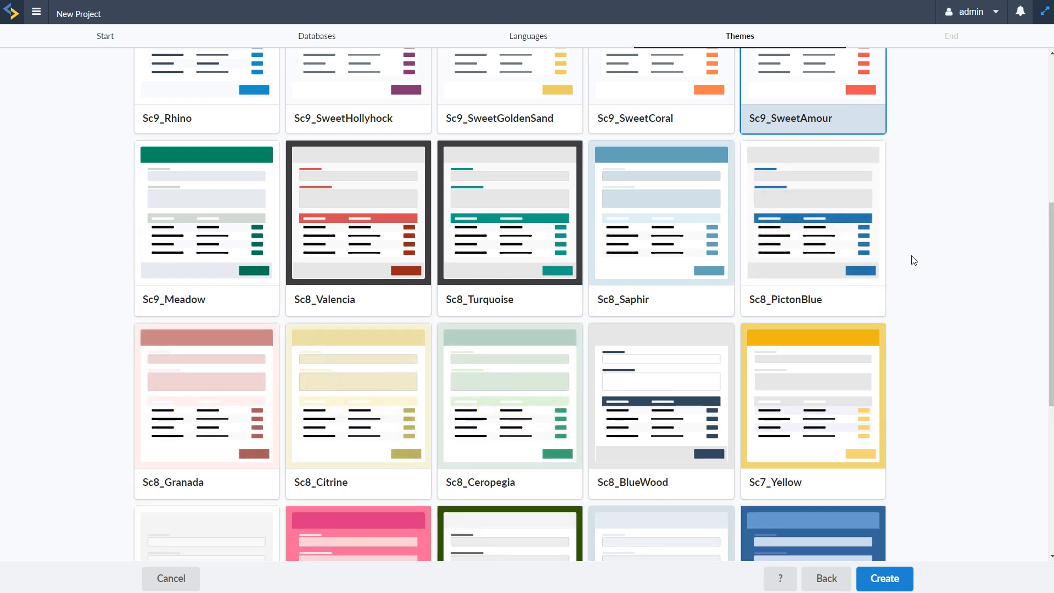
scroll(917, 238, "down", 6)
scroll(934, 228, "down", 1)
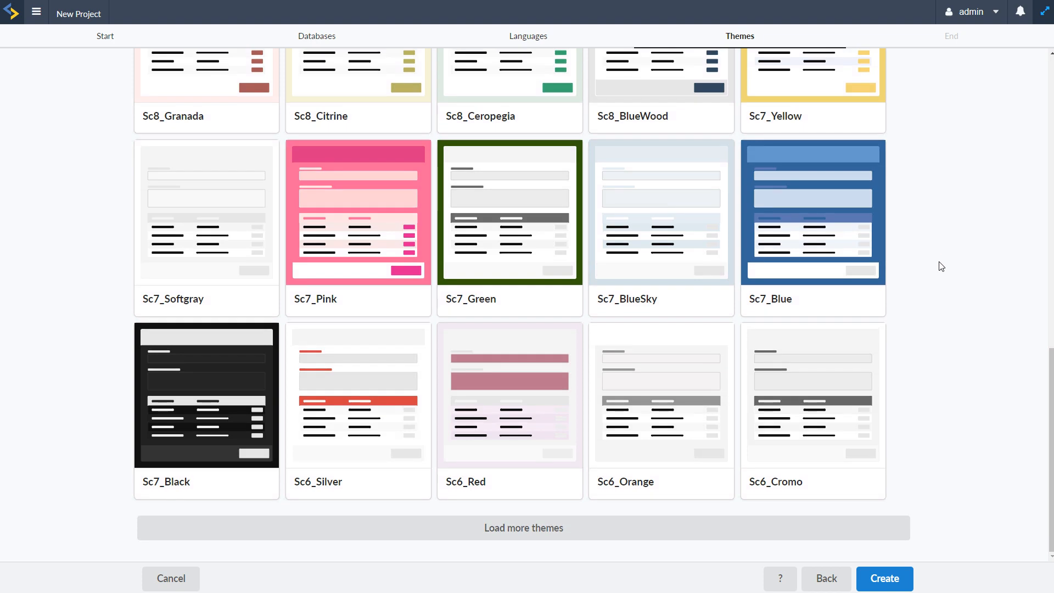
scroll(946, 494, "up", 11)
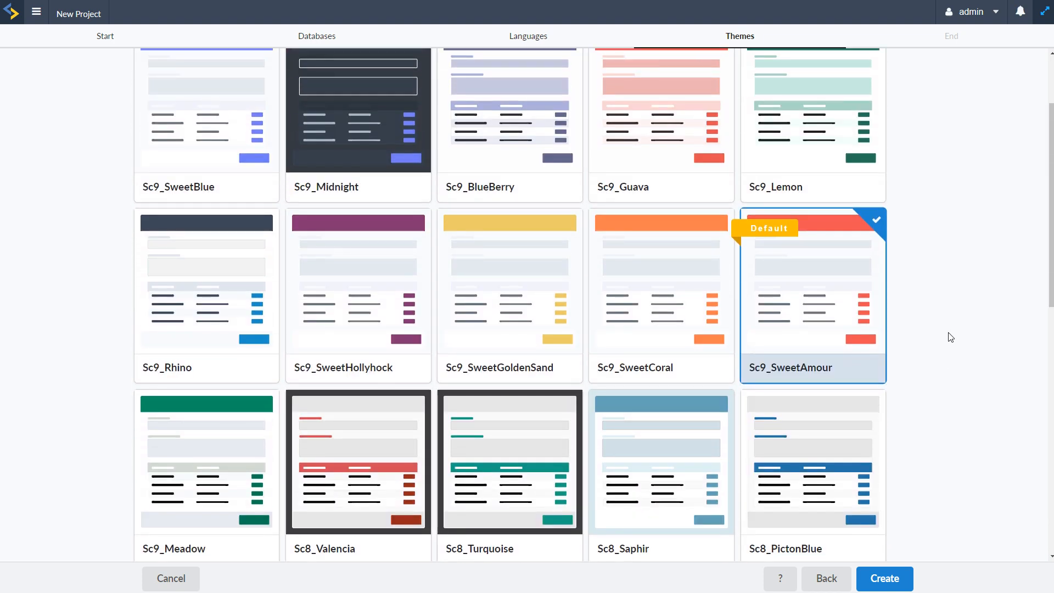
scroll(939, 384, "up", 2)
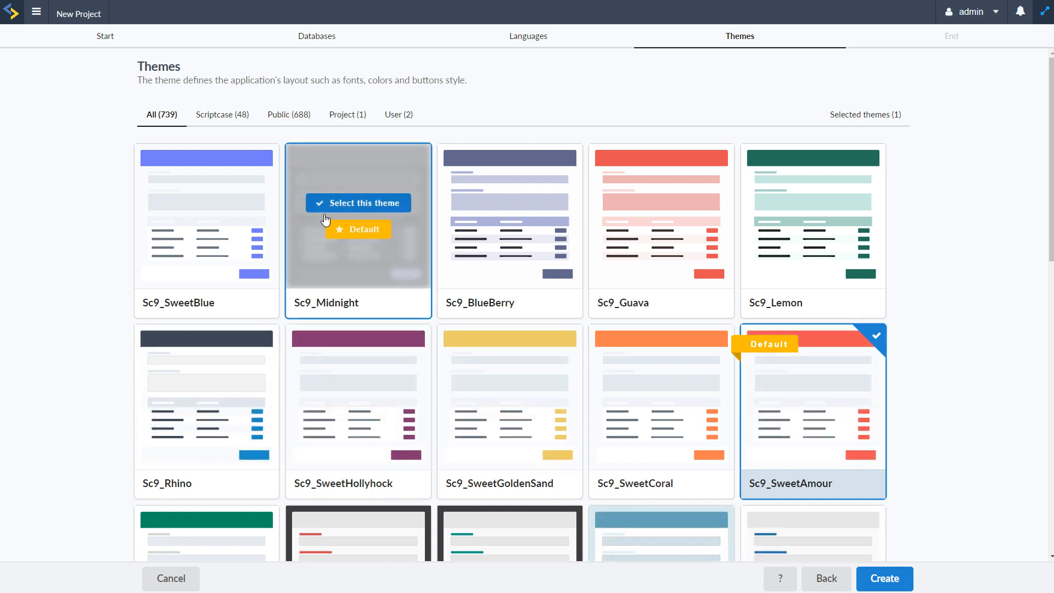
Step: Create the project with the chosen theme and close the new application page
mouse_move(367, 255)
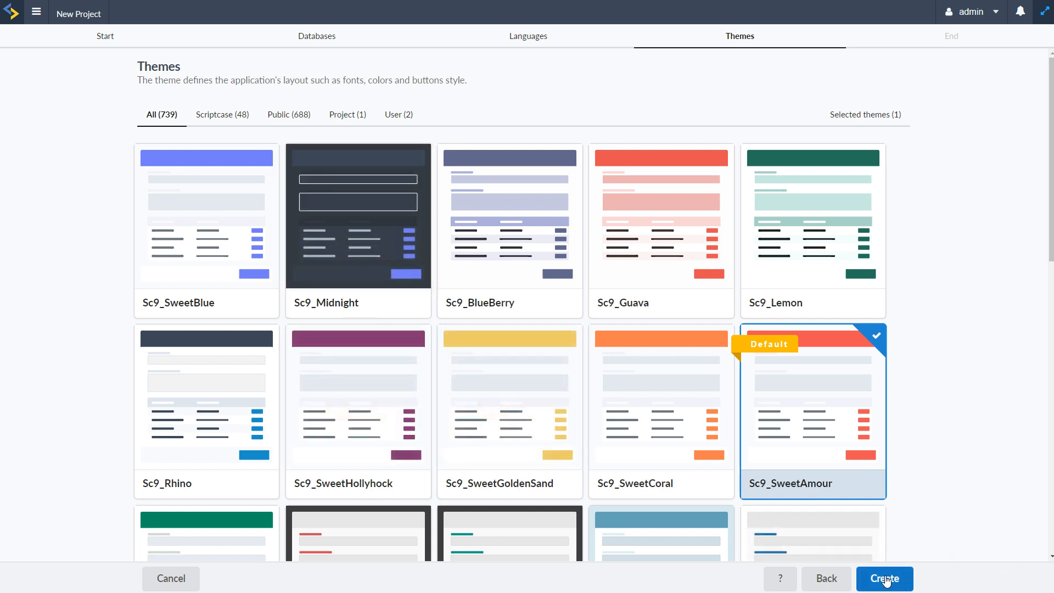
left_click(908, 583)
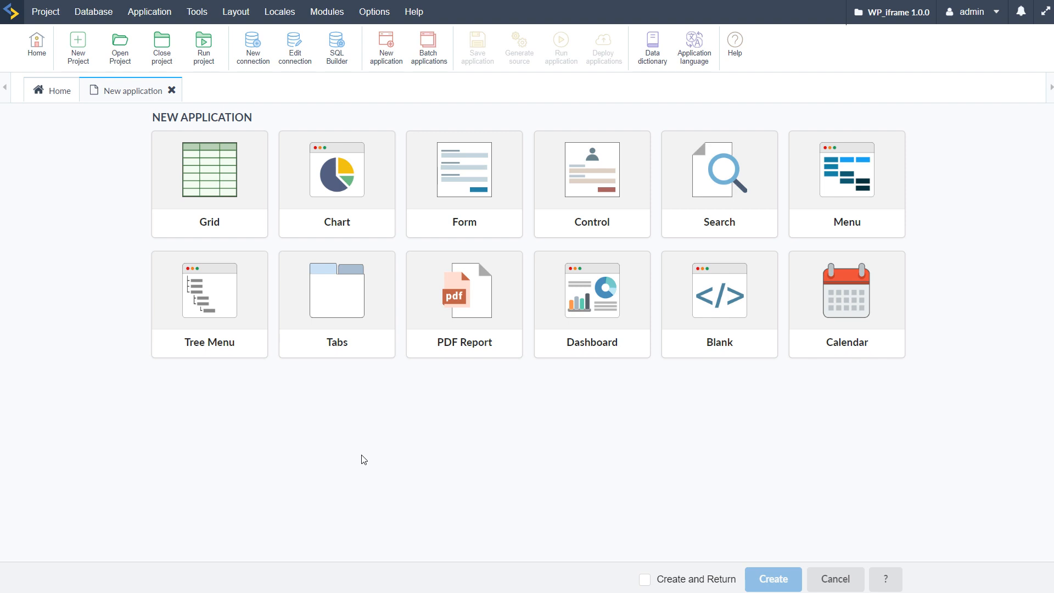
left_click(172, 90)
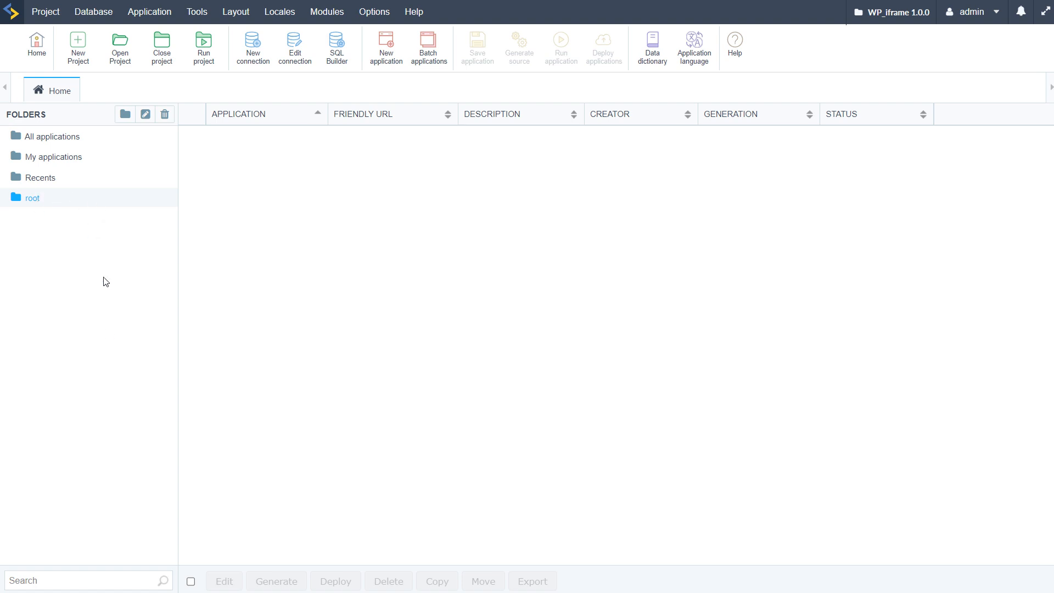
Step: Create a folder named wp inside the project's root folder
left_click(125, 115)
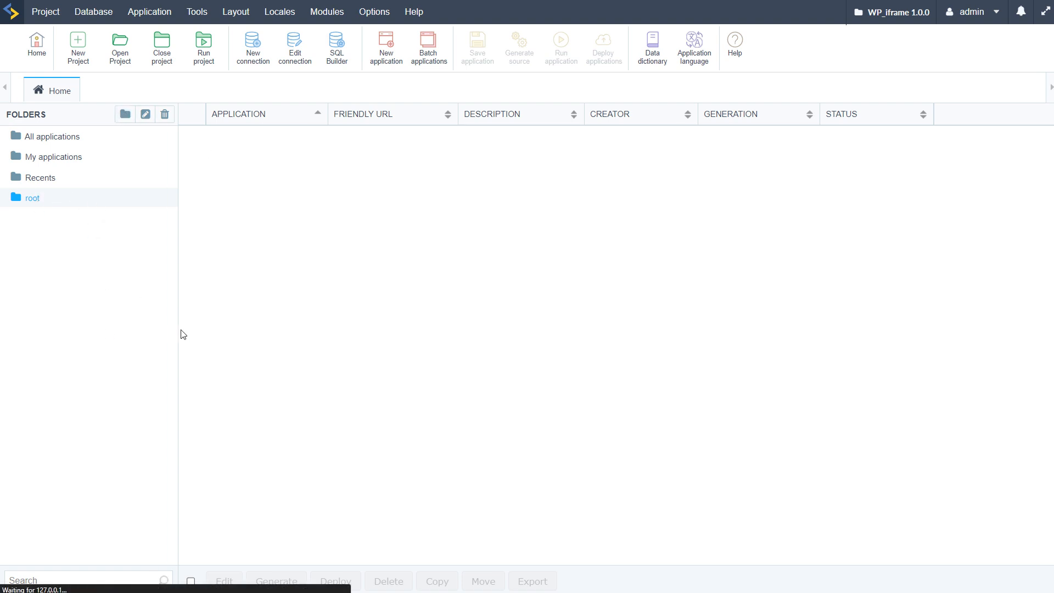
left_click(478, 311)
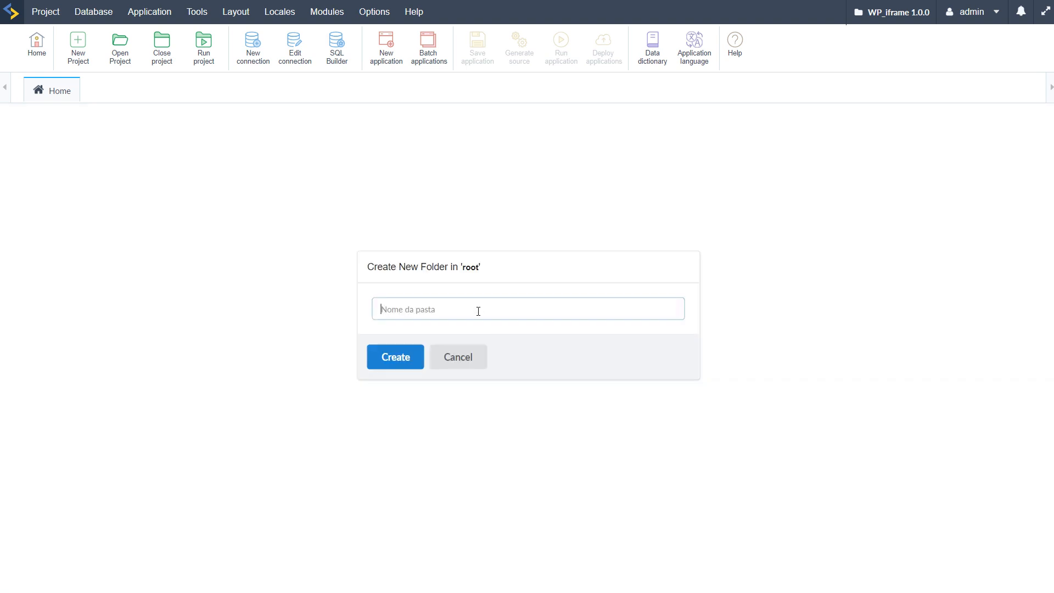
type("wp")
left_click(396, 366)
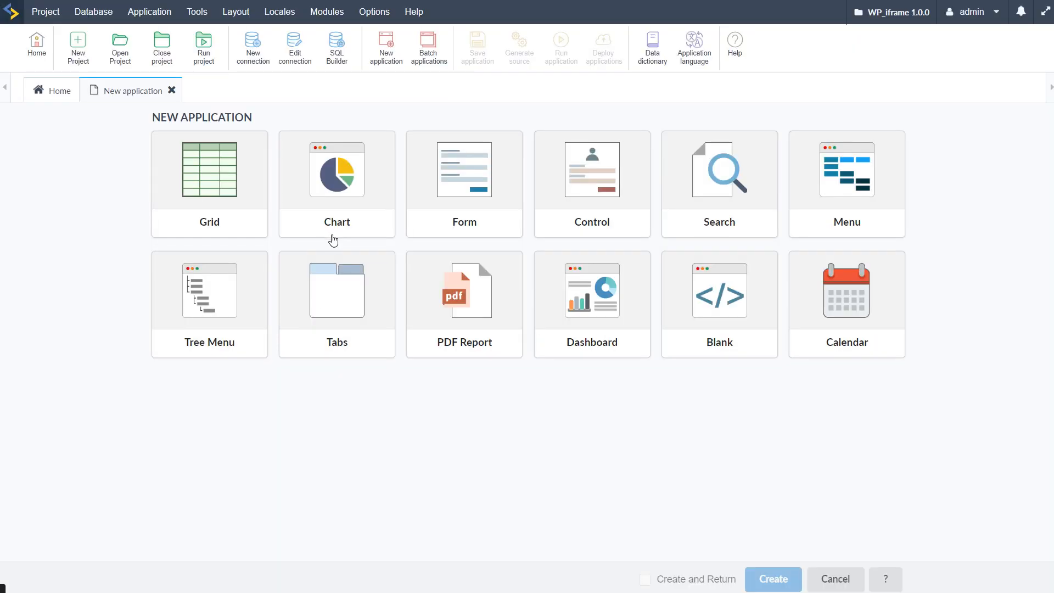
Step: Start a new Grid application on the conn_mysql connection and bring up its list of database tables
left_click(238, 193)
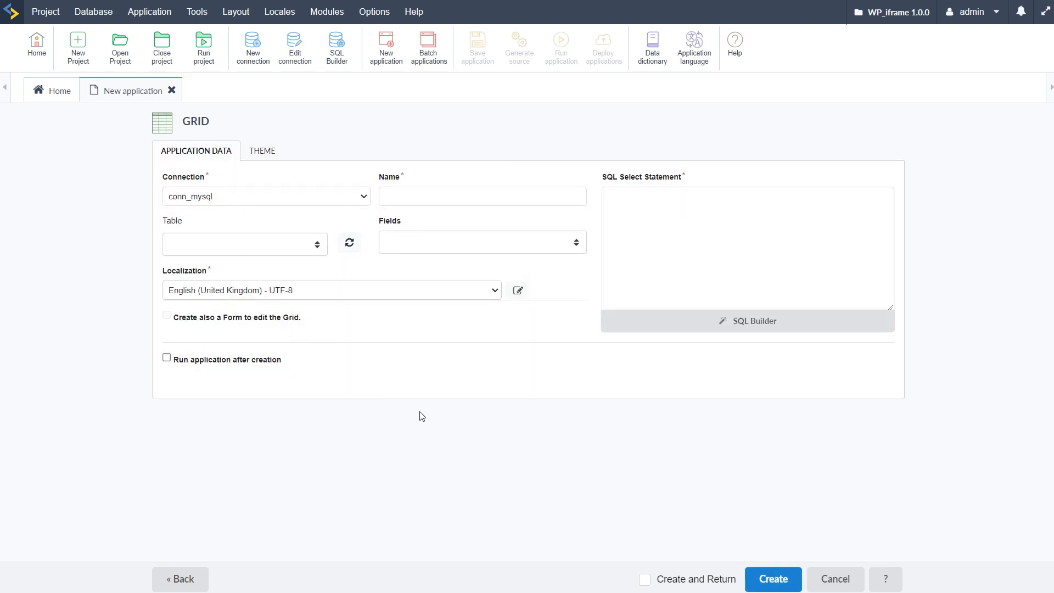
left_click(316, 245)
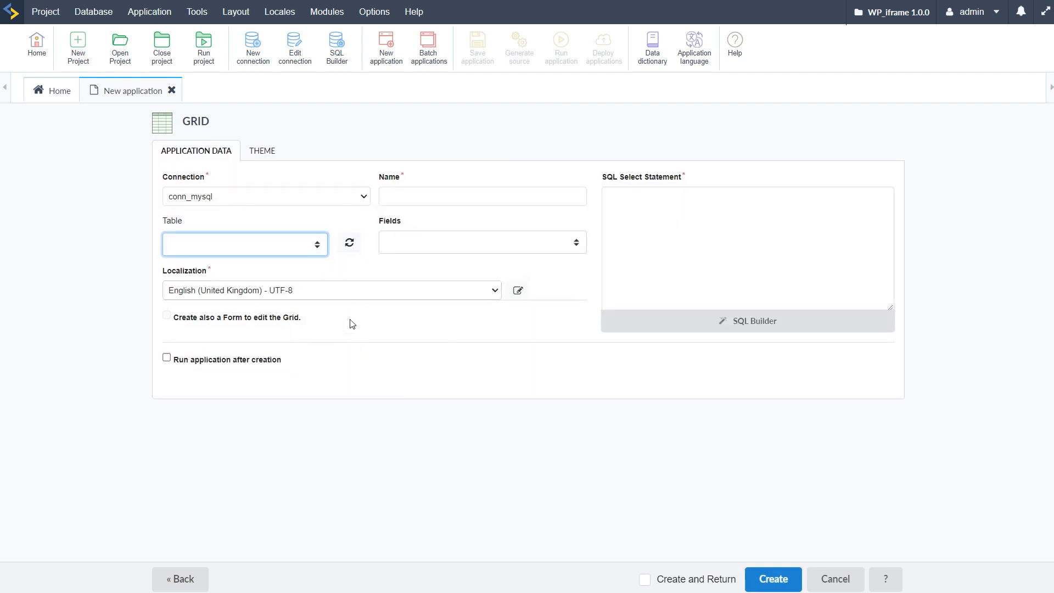
left_click(305, 246)
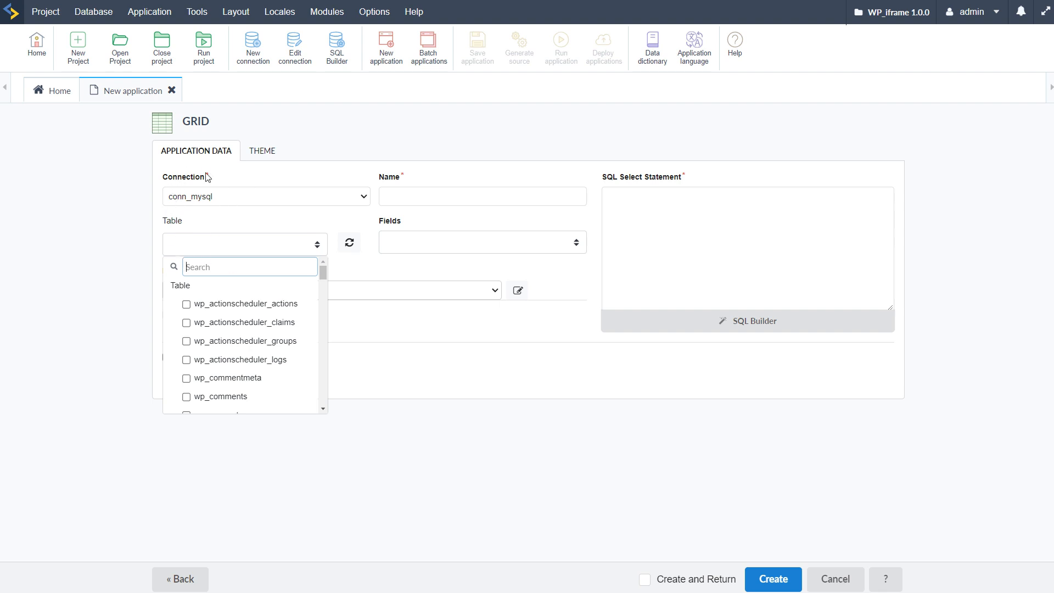
Step: Look through the available tables, from the core WordPress and MailPoet tables to the WooCommerce ones
scroll(285, 360, "down", 3)
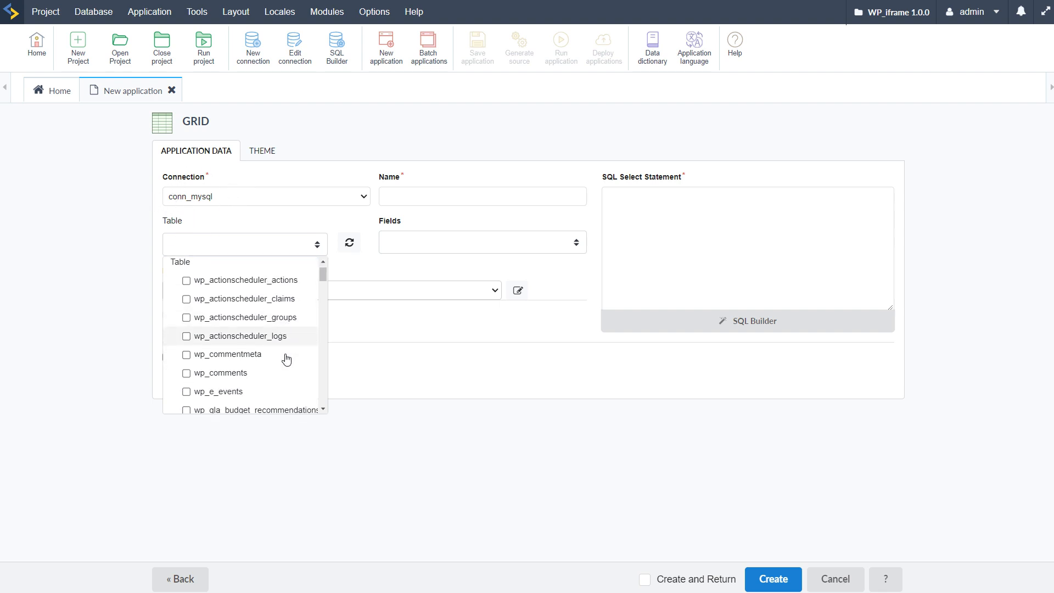
scroll(275, 367, "down", 4)
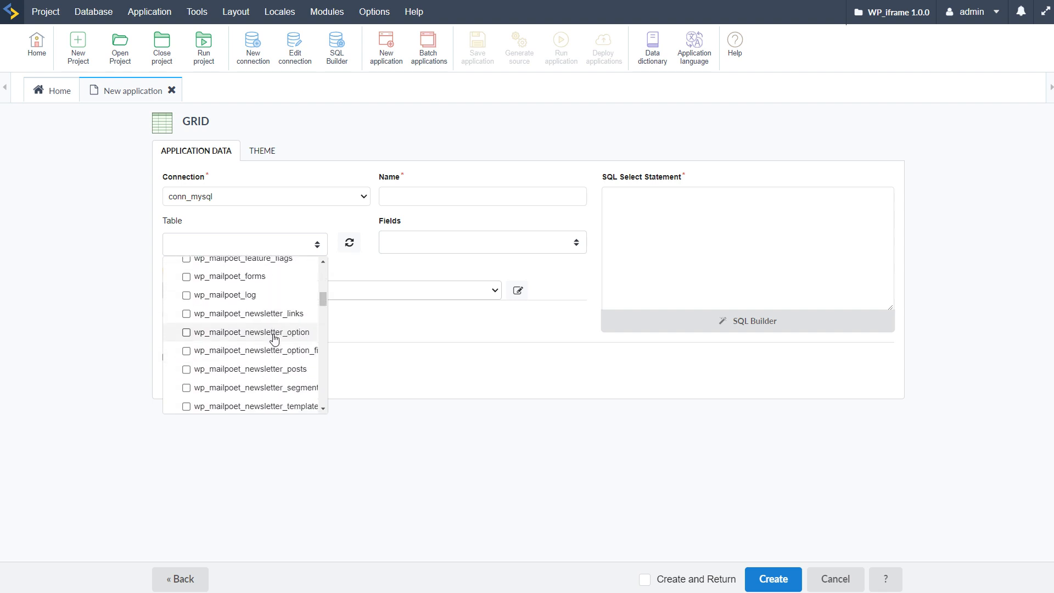
scroll(274, 341, "down", 4)
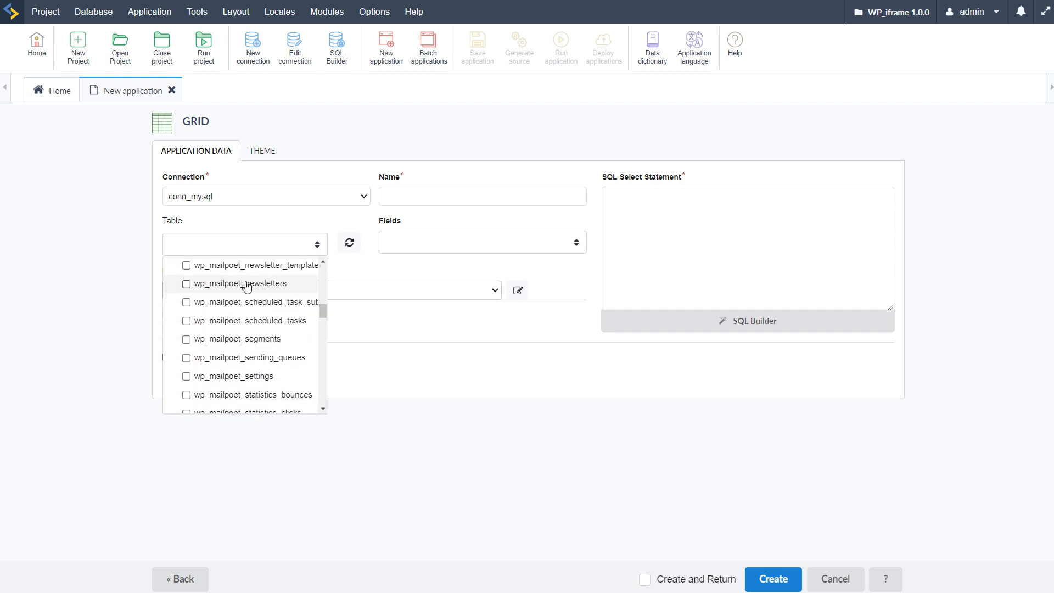
scroll(258, 329, "down", 7)
scroll(258, 341, "down", 10)
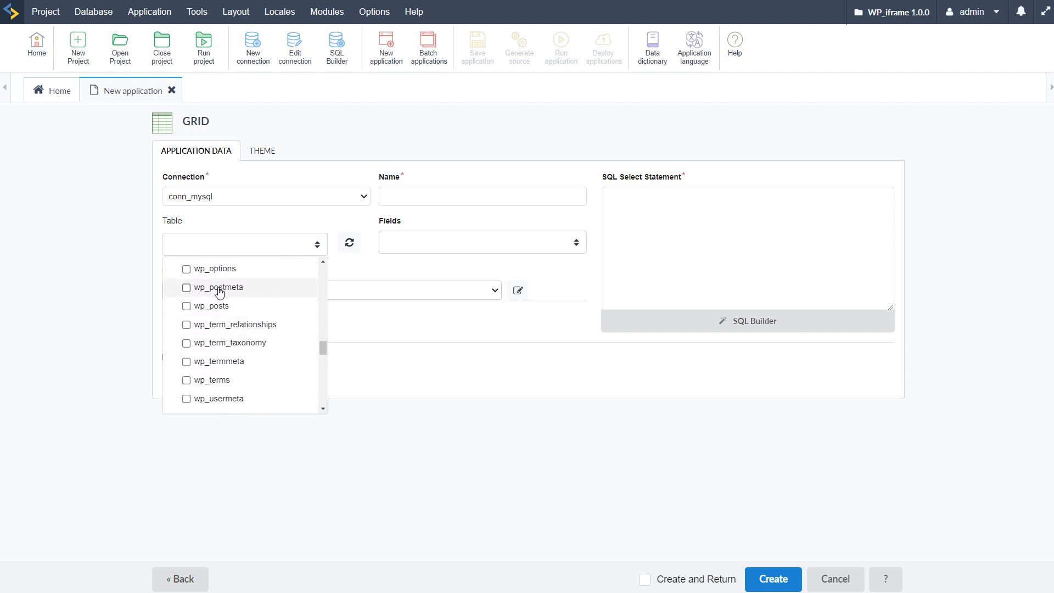
scroll(241, 340, "down", 8)
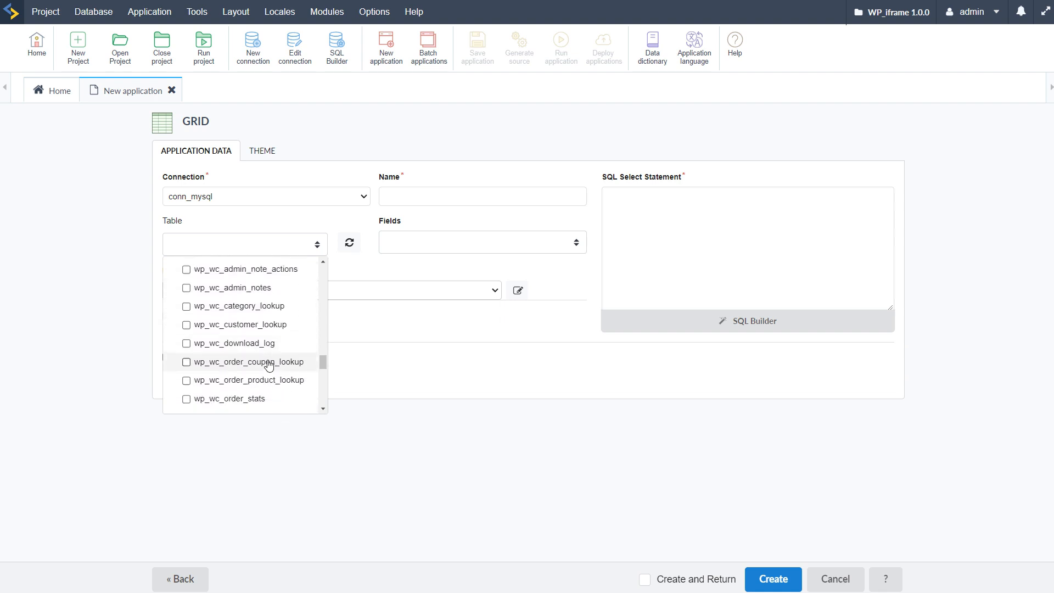
scroll(272, 352, "down", 6)
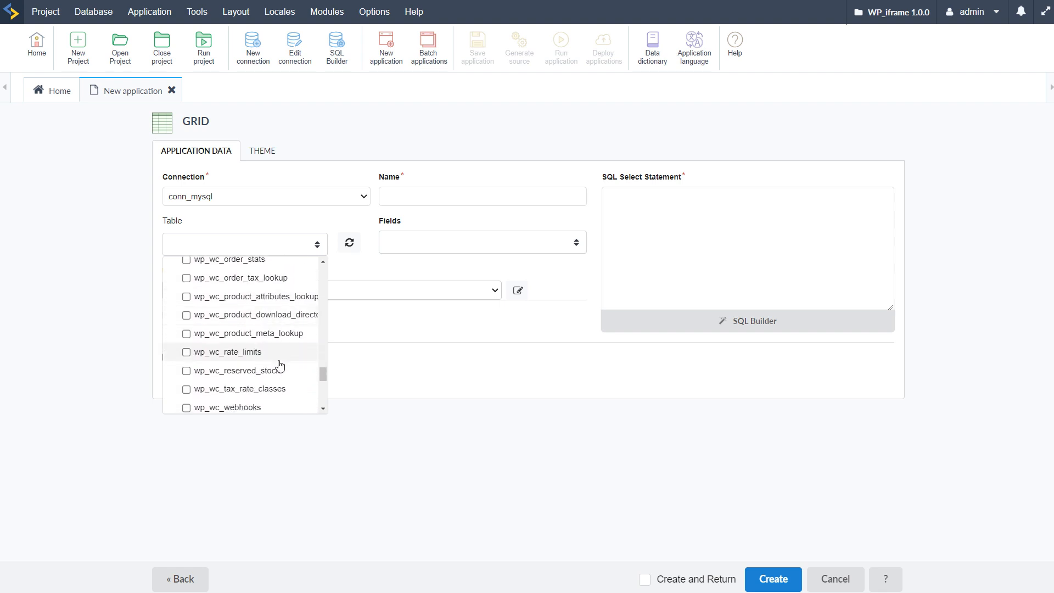
scroll(274, 357, "down", 6)
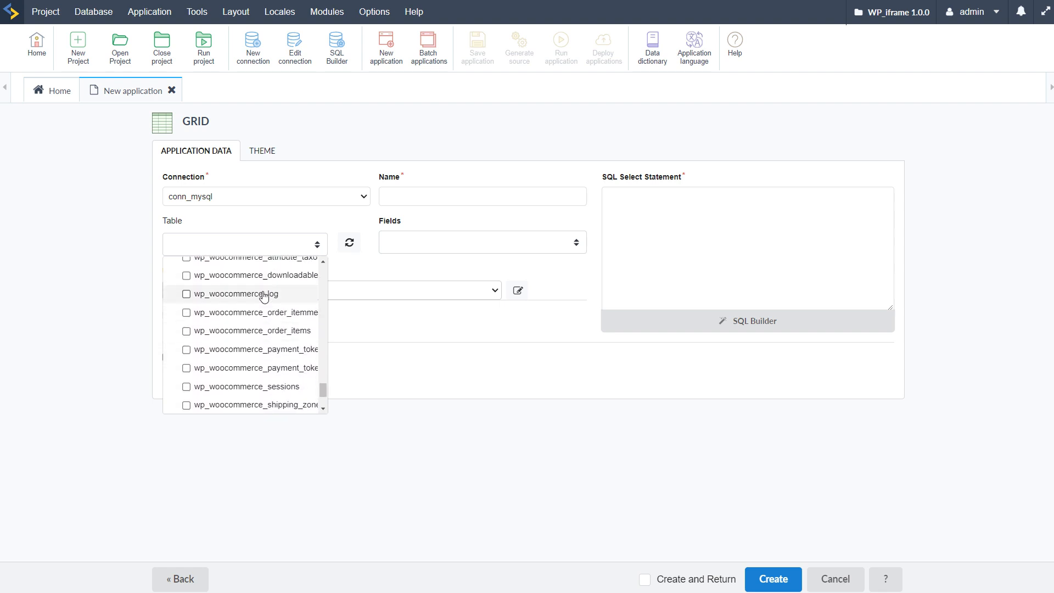
scroll(241, 307, "down", 2)
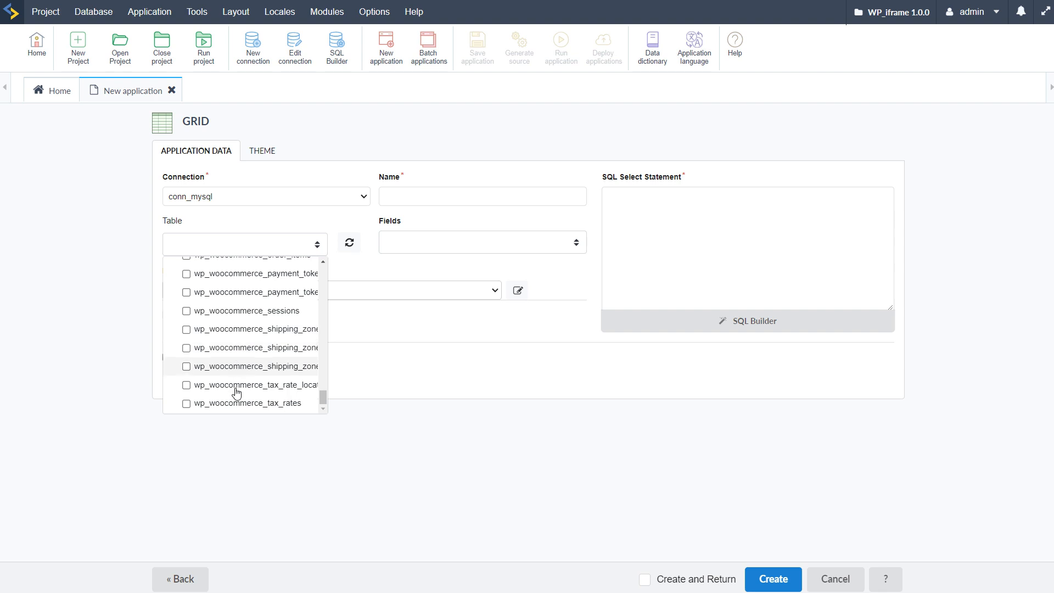
left_click_drag(323, 395, 325, 391)
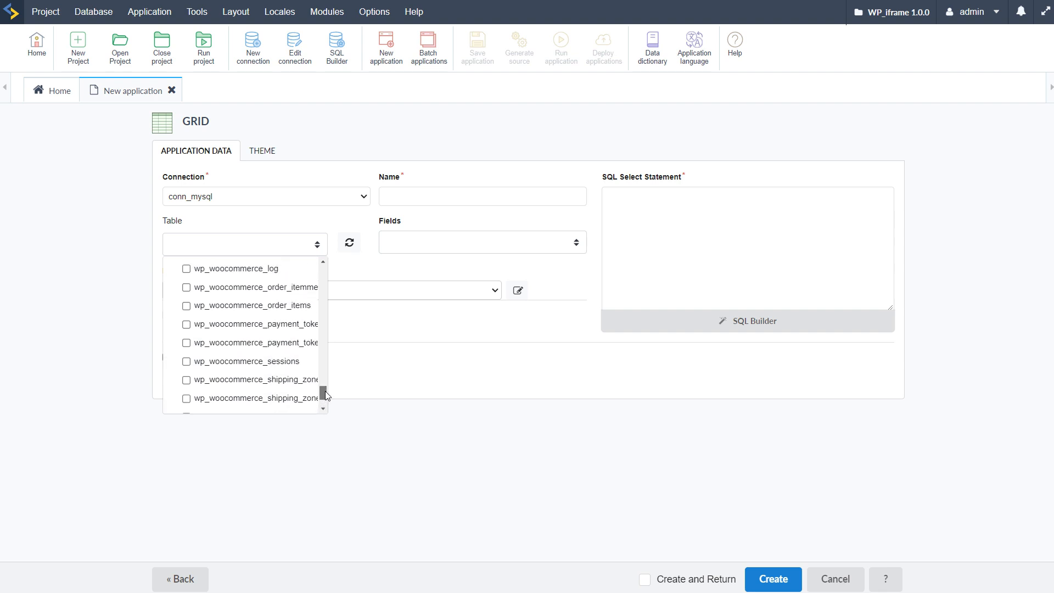
scroll(253, 361, "up", 2)
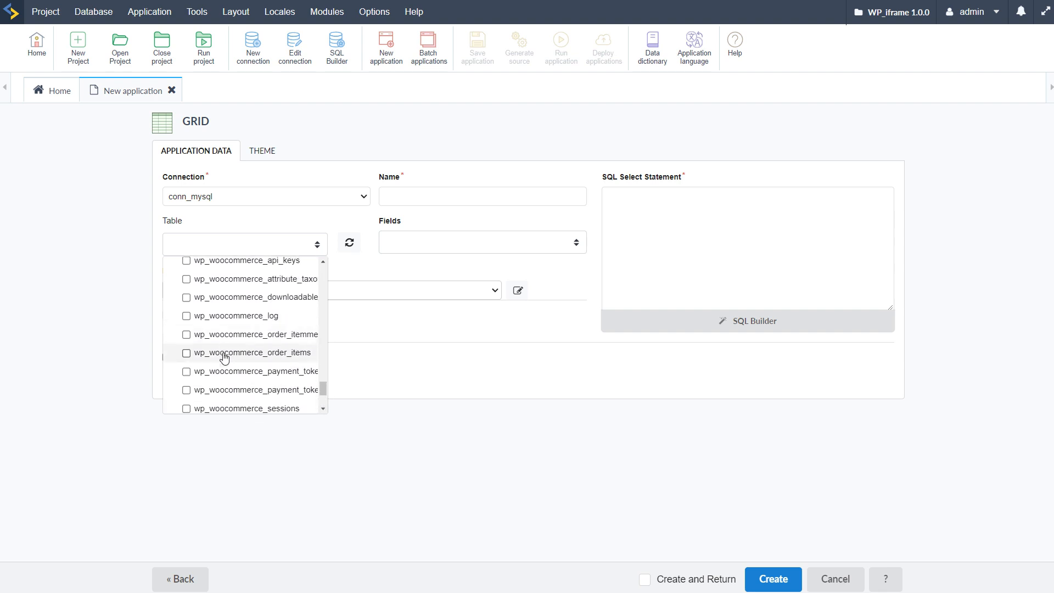
Step: Try wp_woocommerce_order_items as the grid's table, replace it with wp_woocommerce_order_itemmeta, and check the generated SQL statement
left_click(260, 356)
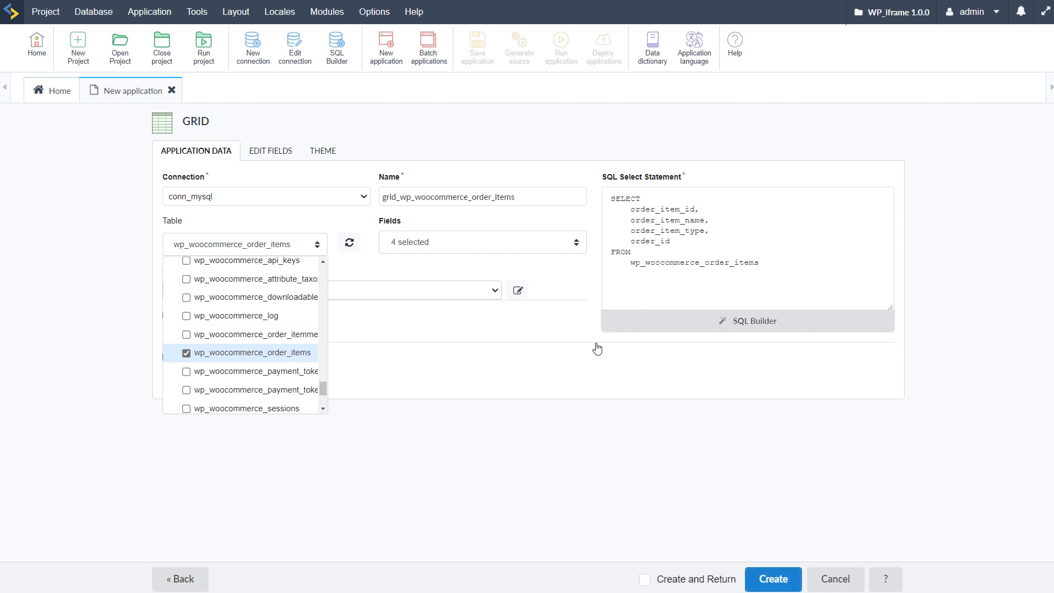
left_click(186, 334)
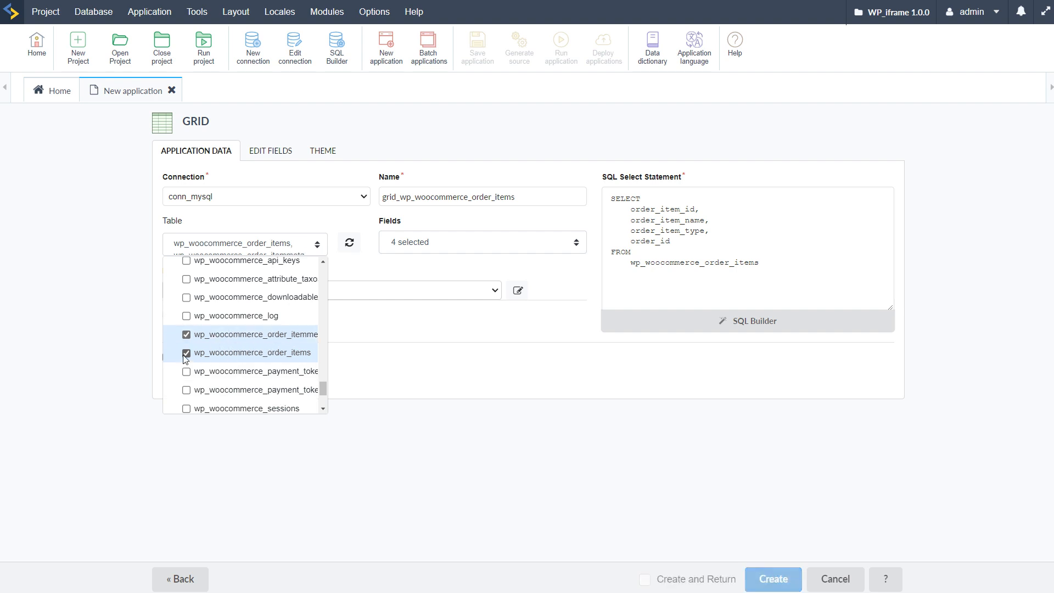
left_click(220, 354)
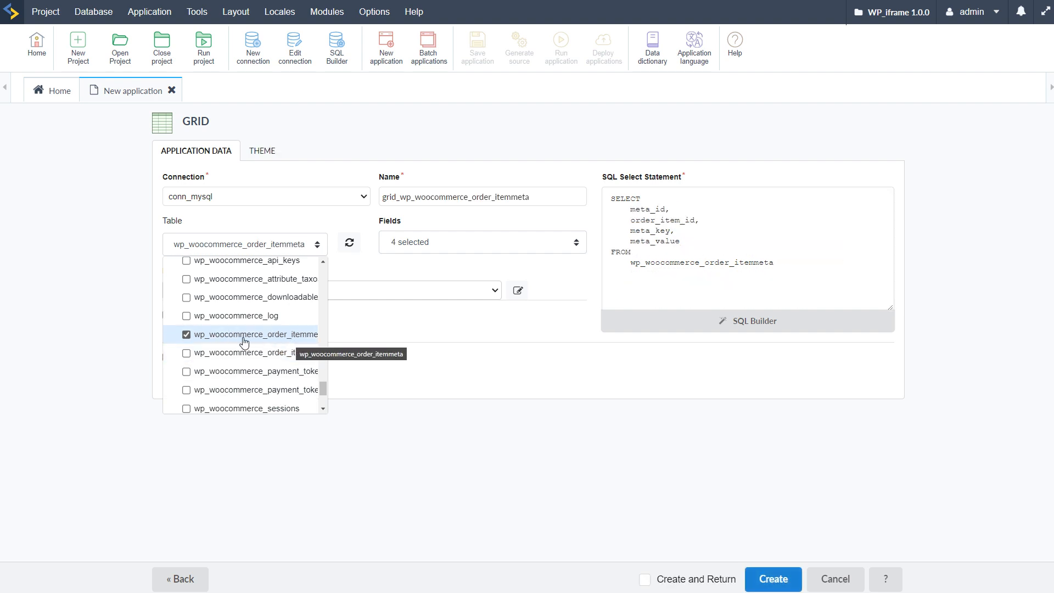
left_click(708, 235)
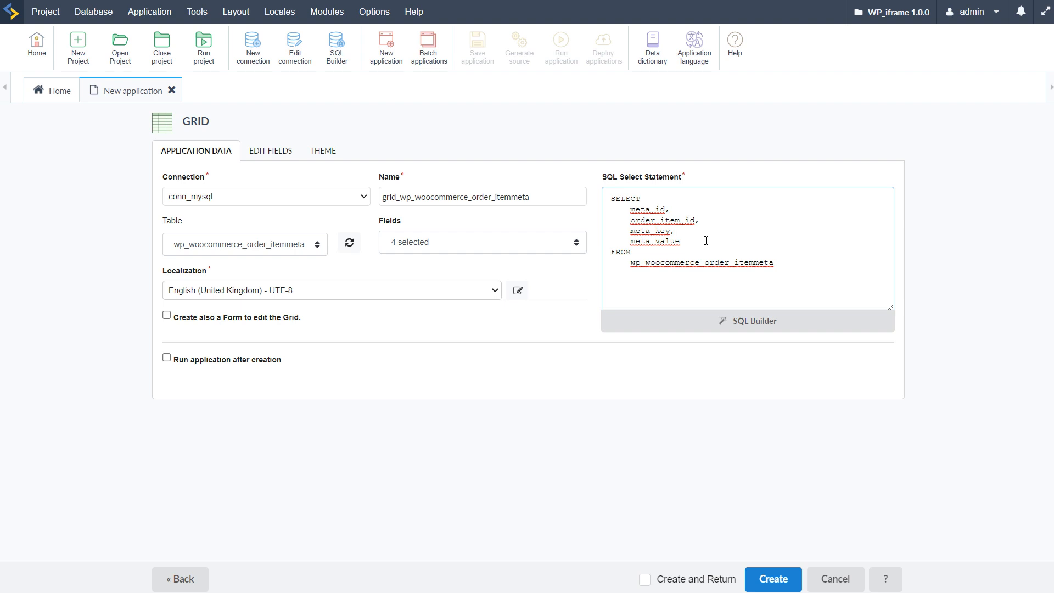
Step: Browse the table list again and clear the wp_woocommerce_order_itemmeta selection
left_click(315, 248)
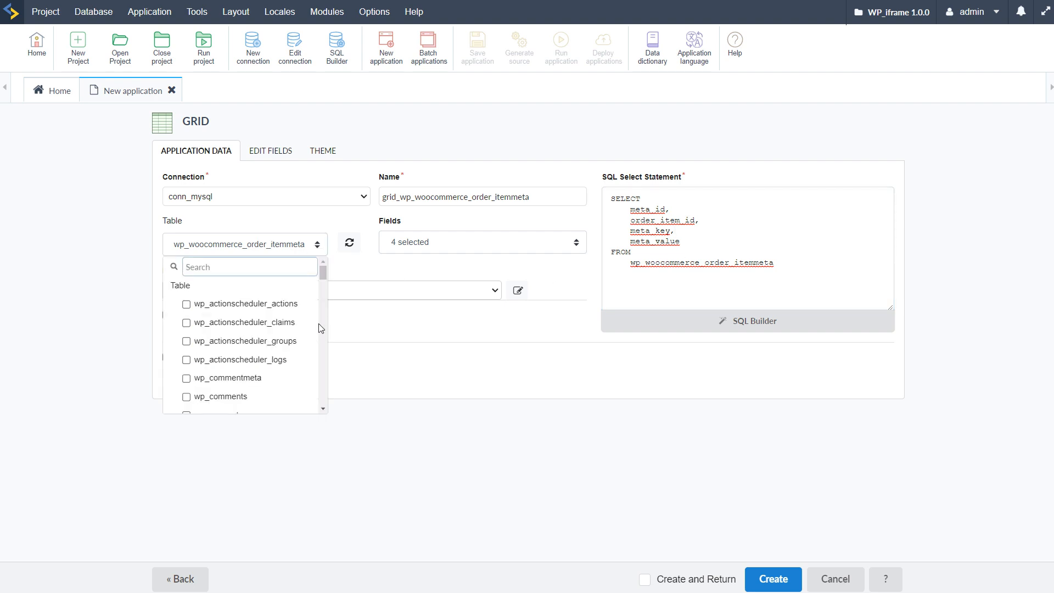
scroll(305, 330, "down", 7)
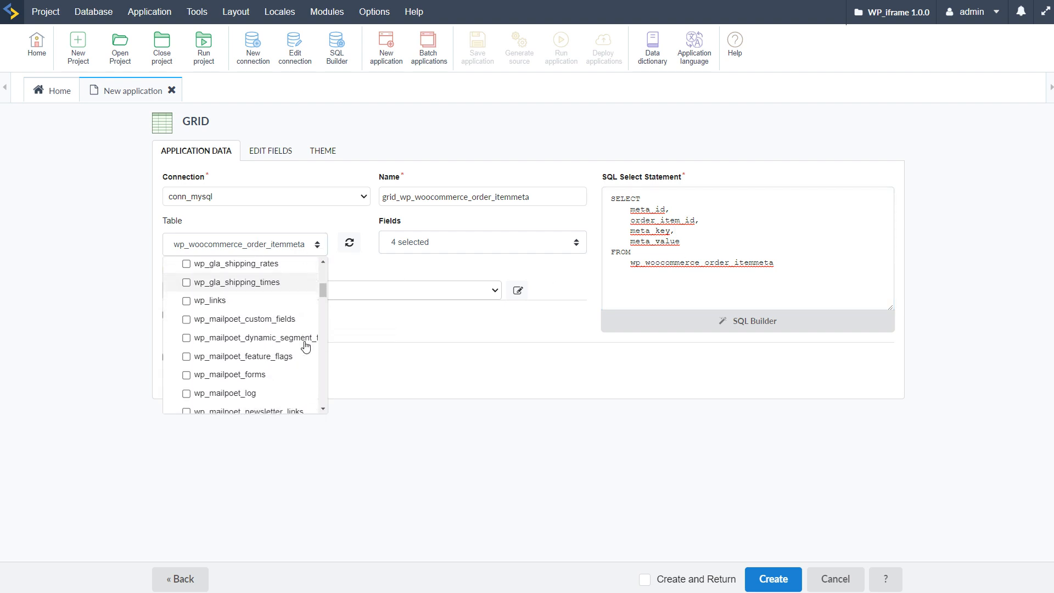
scroll(305, 346, "down", 10)
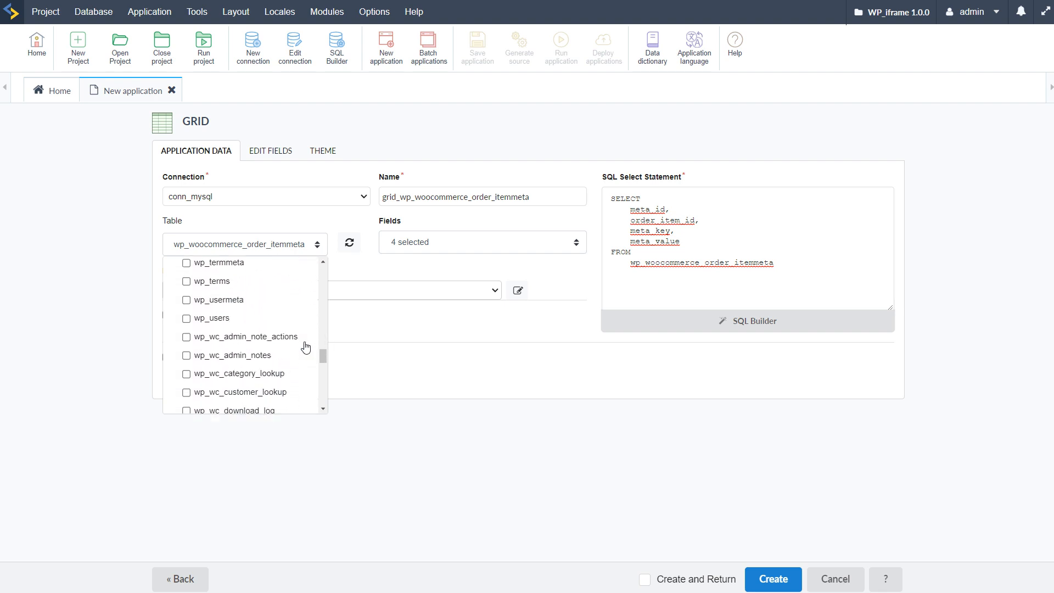
scroll(306, 355, "down", 3)
scroll(301, 374, "up", 10)
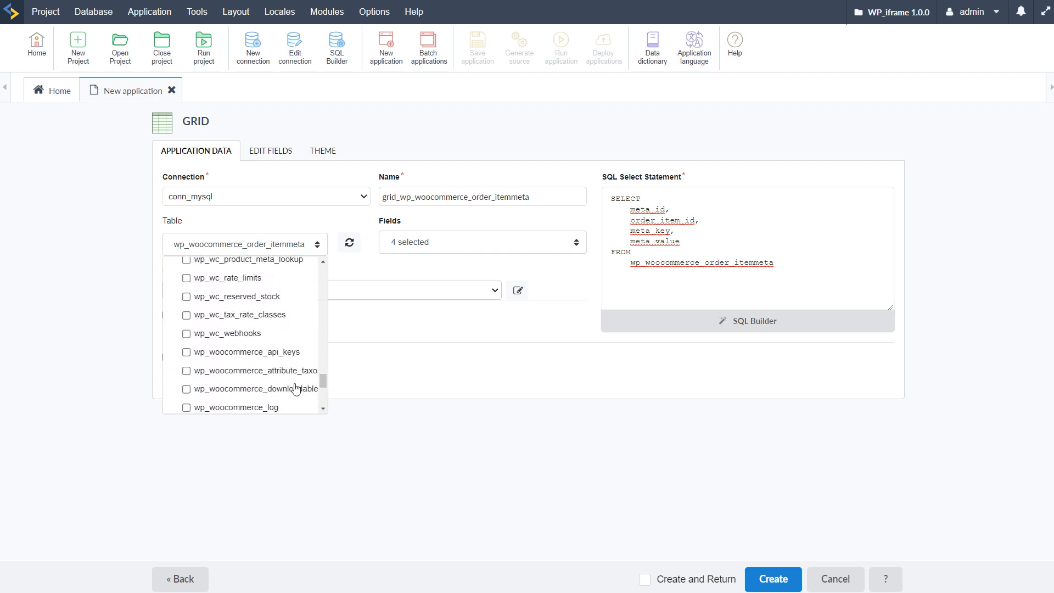
scroll(297, 386, "up", 15)
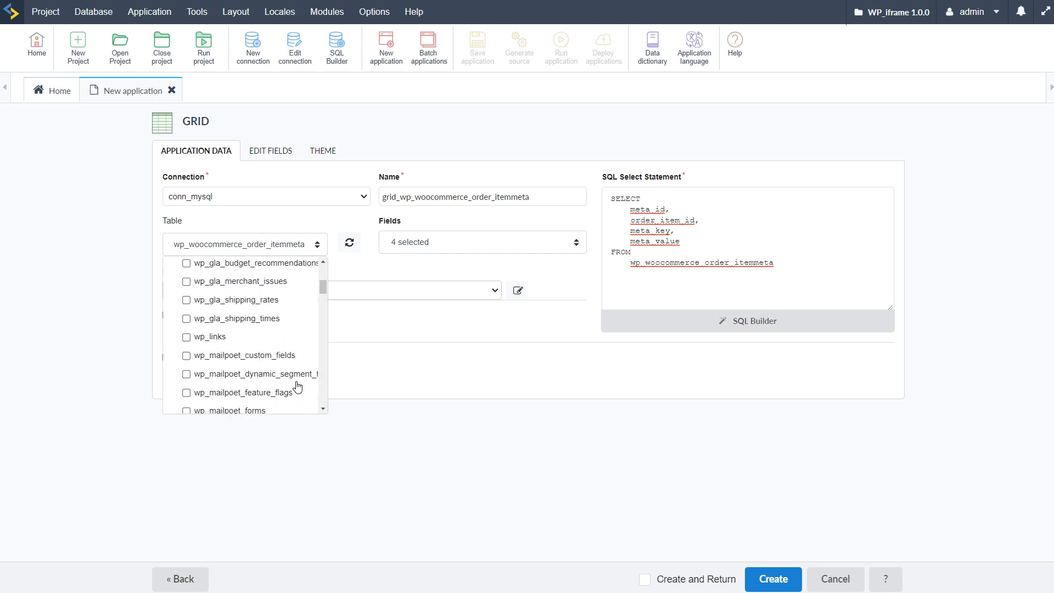
scroll(298, 383, "down", 3)
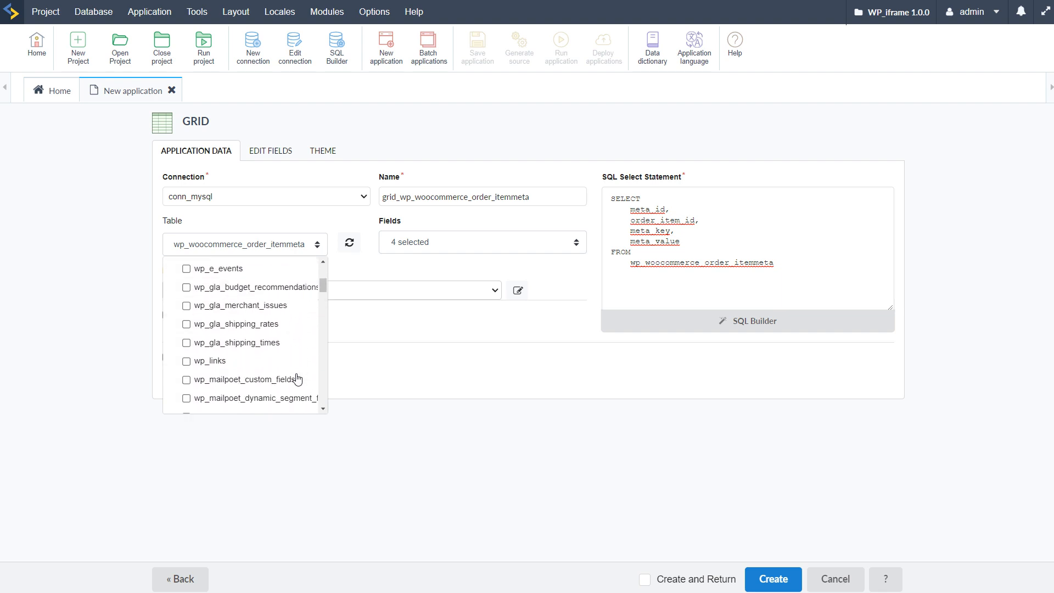
scroll(302, 368, "down", 2)
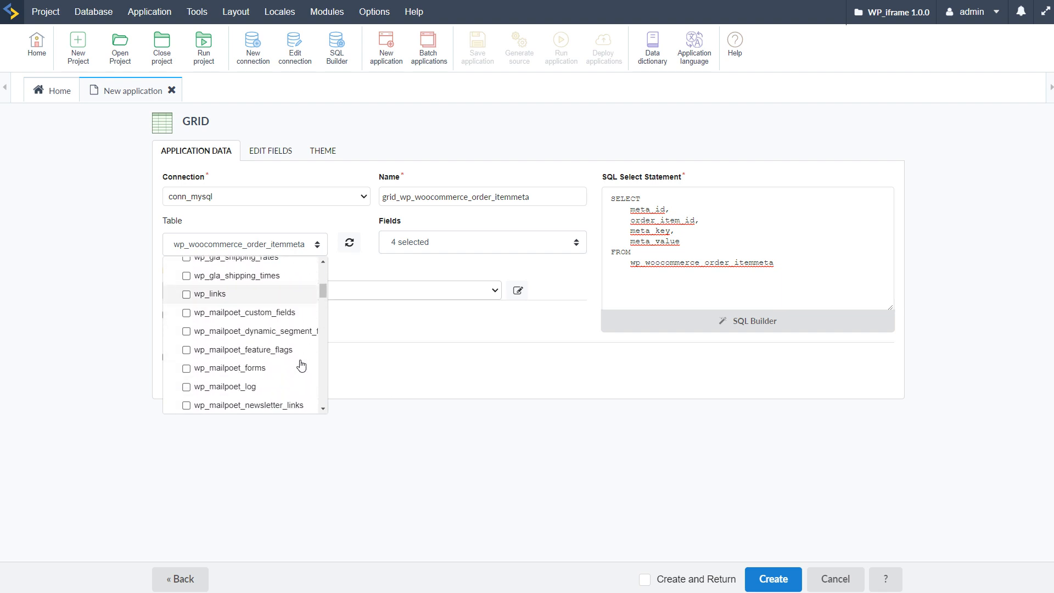
scroll(300, 365, "down", 4)
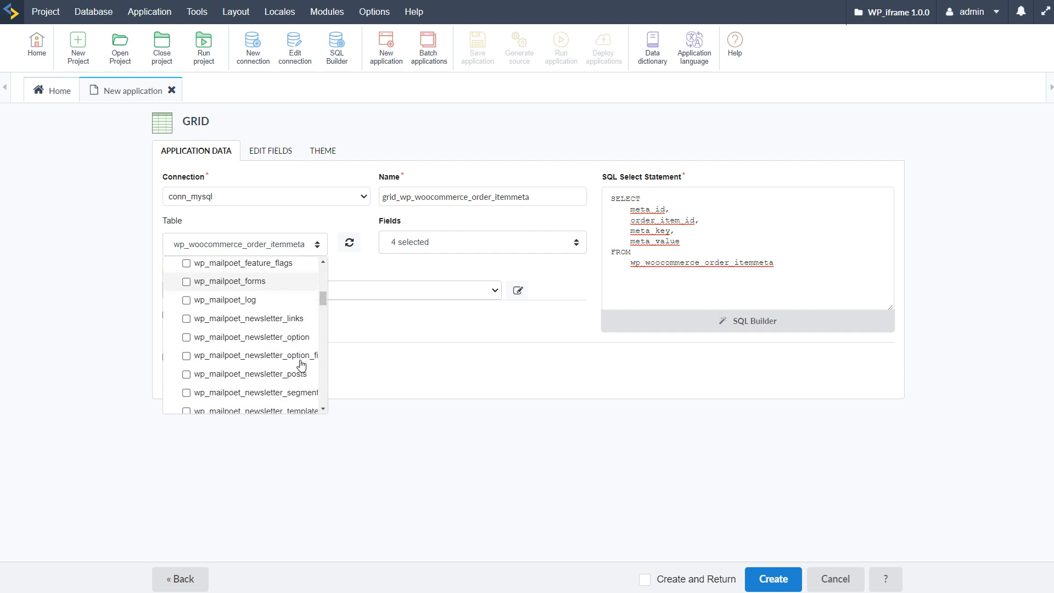
left_click(454, 331)
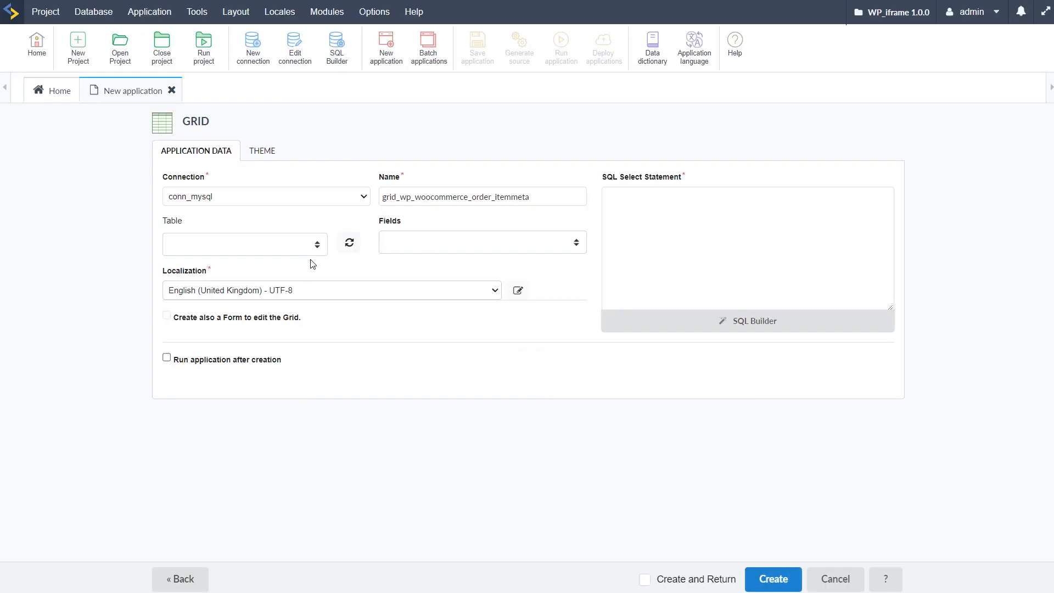
Step: Select wp_comments as the grid's table and close the table list
left_click(317, 245)
scroll(307, 385, "down", 5)
scroll(269, 352, "down", 3)
scroll(269, 351, "up", 8)
left_click(409, 350)
left_click(318, 245)
scroll(282, 346, "down", 3)
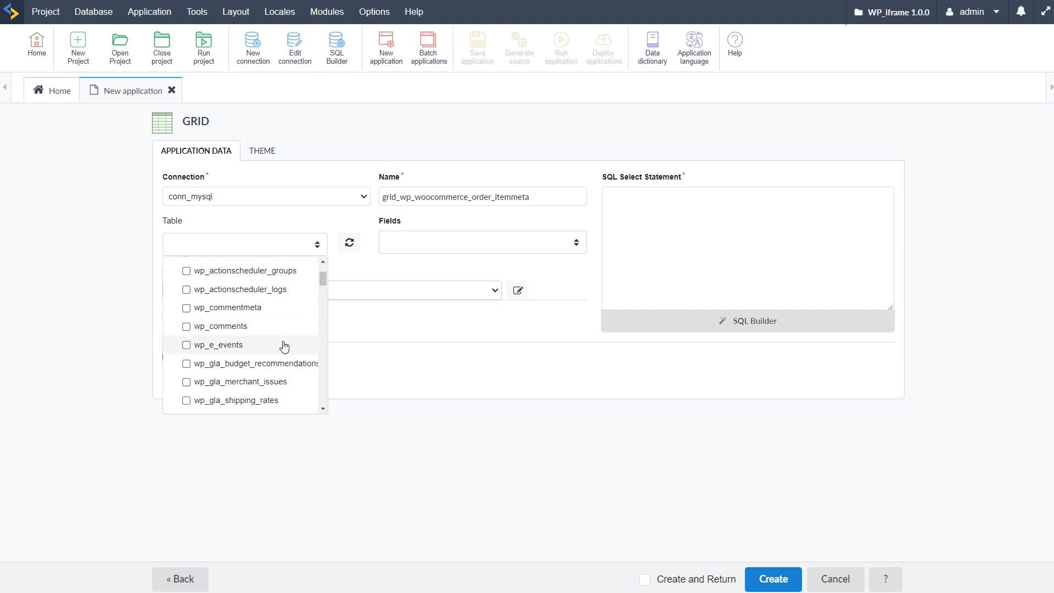
left_click(187, 327)
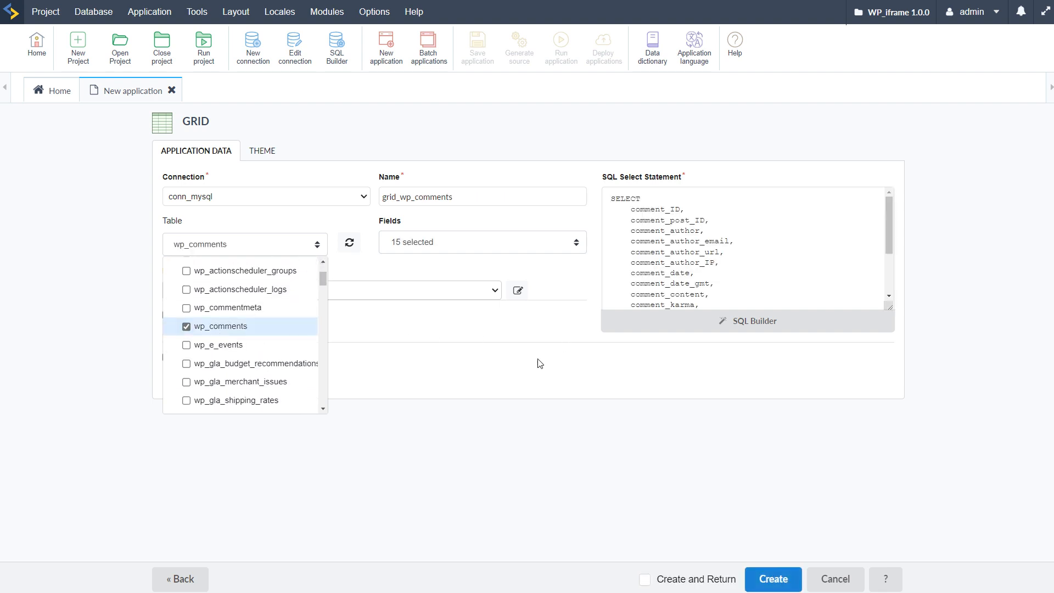
mouse_move(889, 222)
left_mouse_down()
mouse_move(894, 263)
mouse_move(888, 209)
left_mouse_up()
left_click(752, 549)
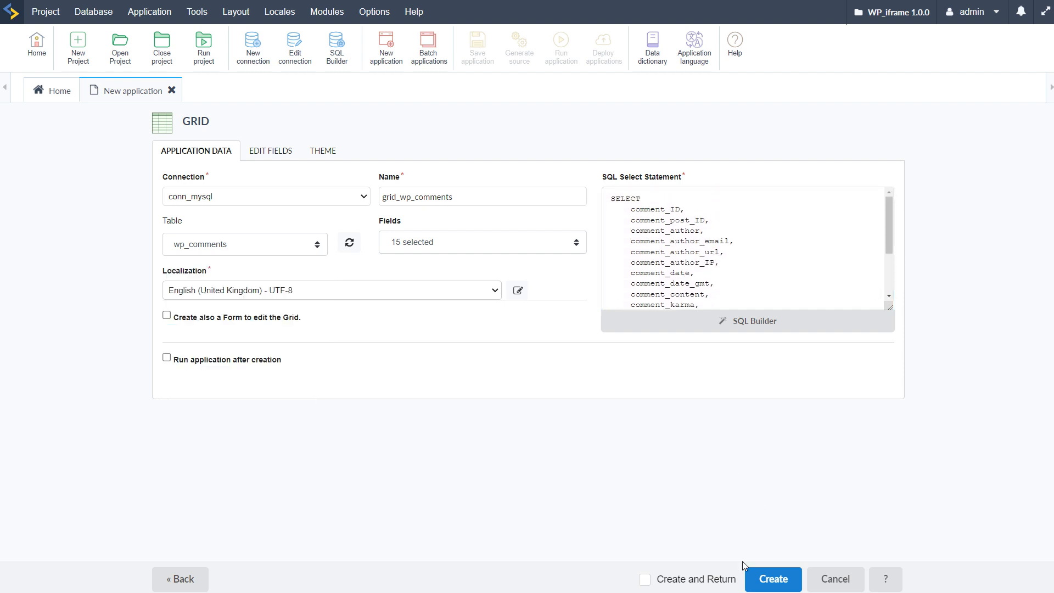
Step: Create the grid_wp_comments application and run it to preview the comments report
left_click(776, 579)
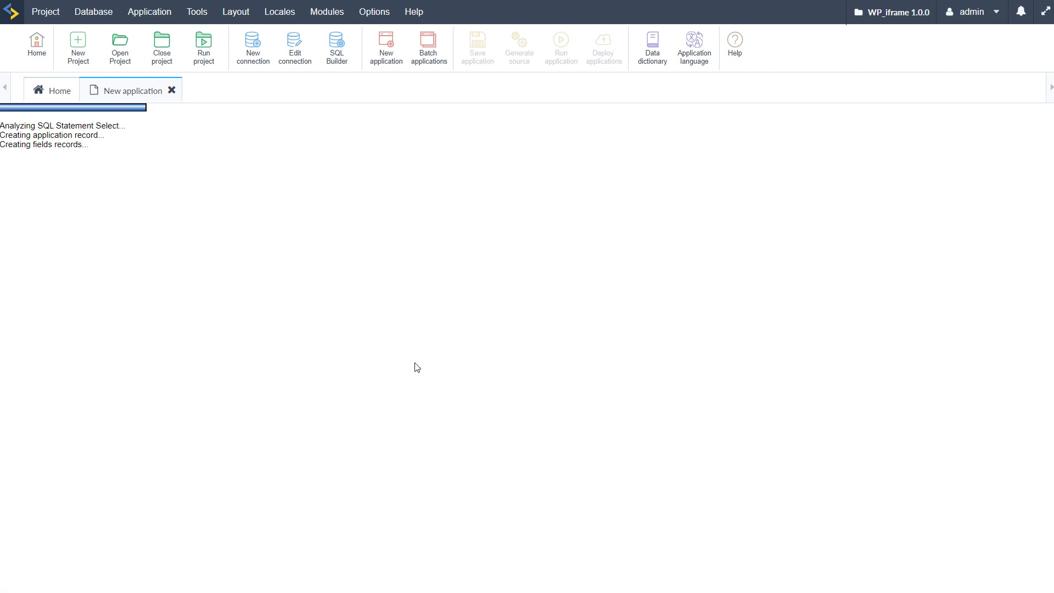
left_click(561, 55)
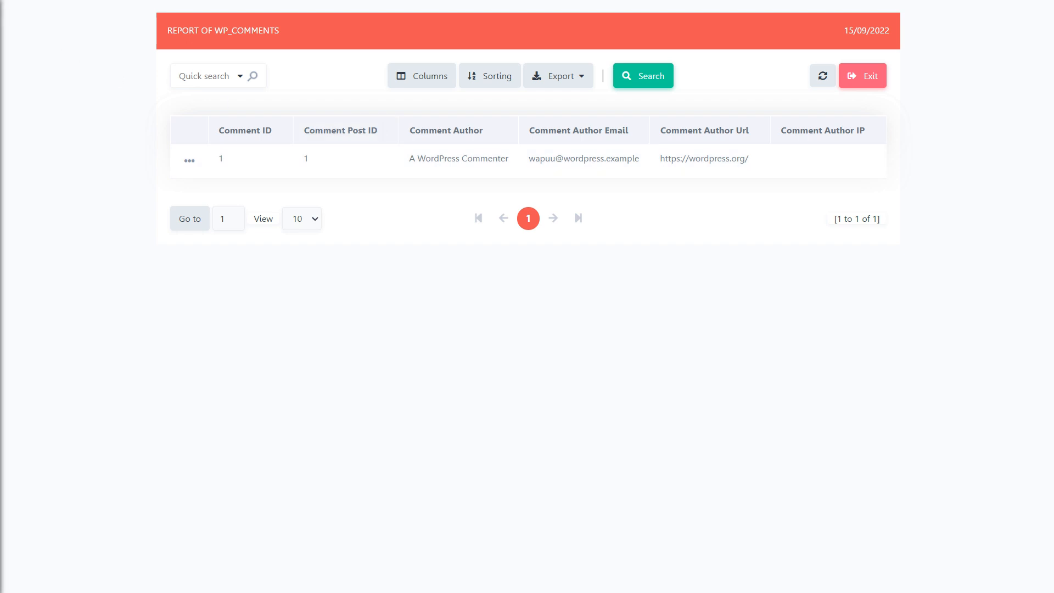
mouse_move(4, 30)
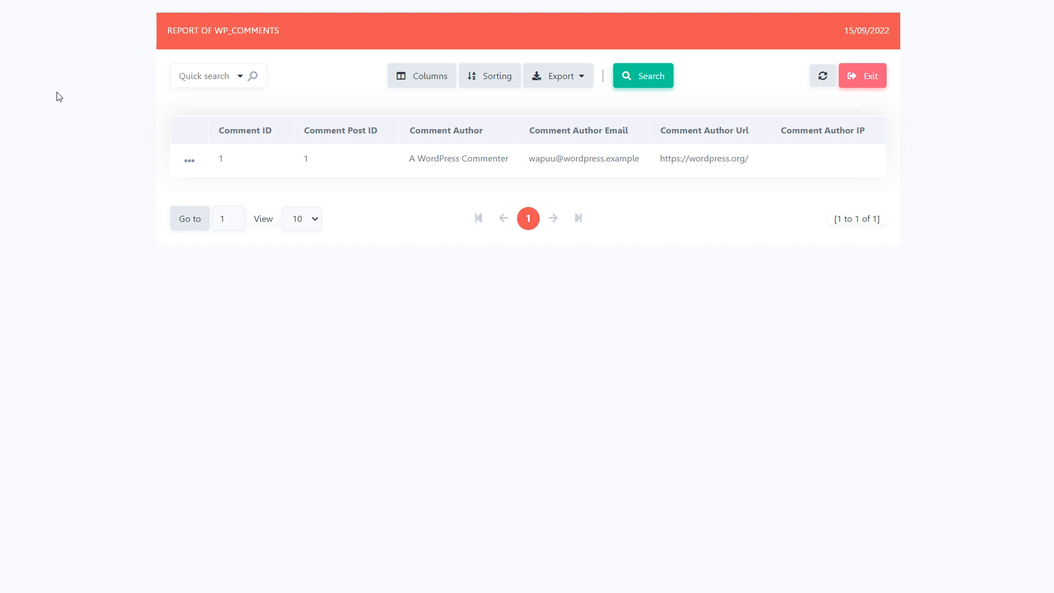
left_click(2, 47)
Step: Create a new Dashboard application named dashboard with the English (United Kingdom) localization
left_click(387, 48)
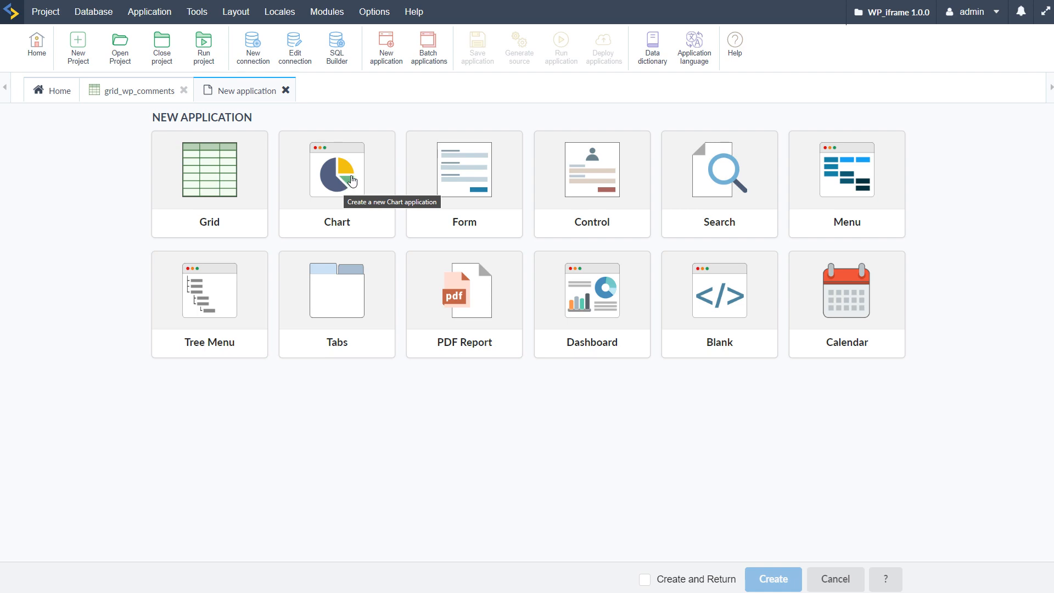
left_click(118, 88)
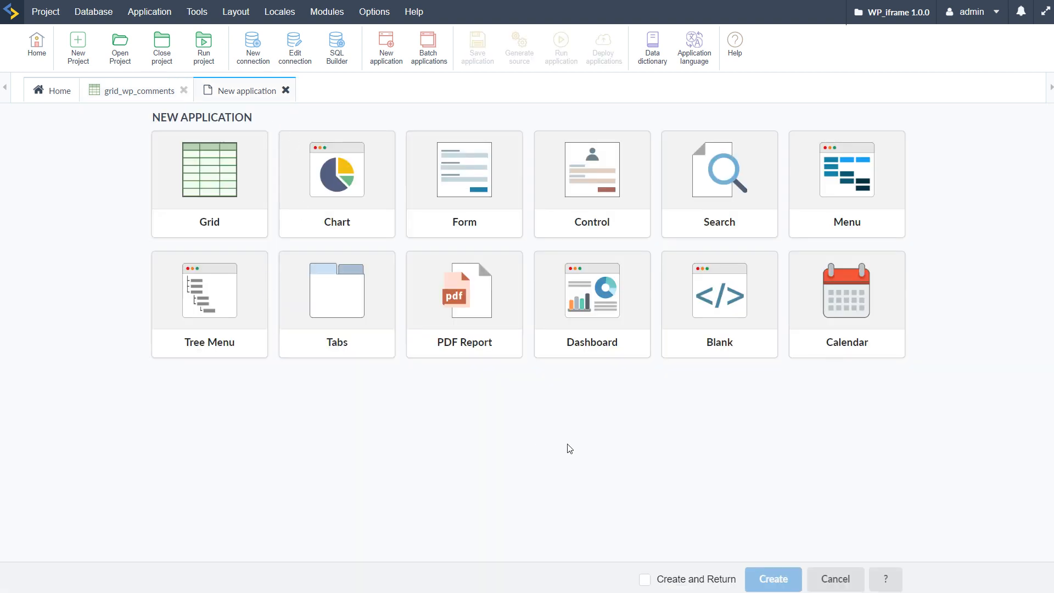
left_click(593, 288)
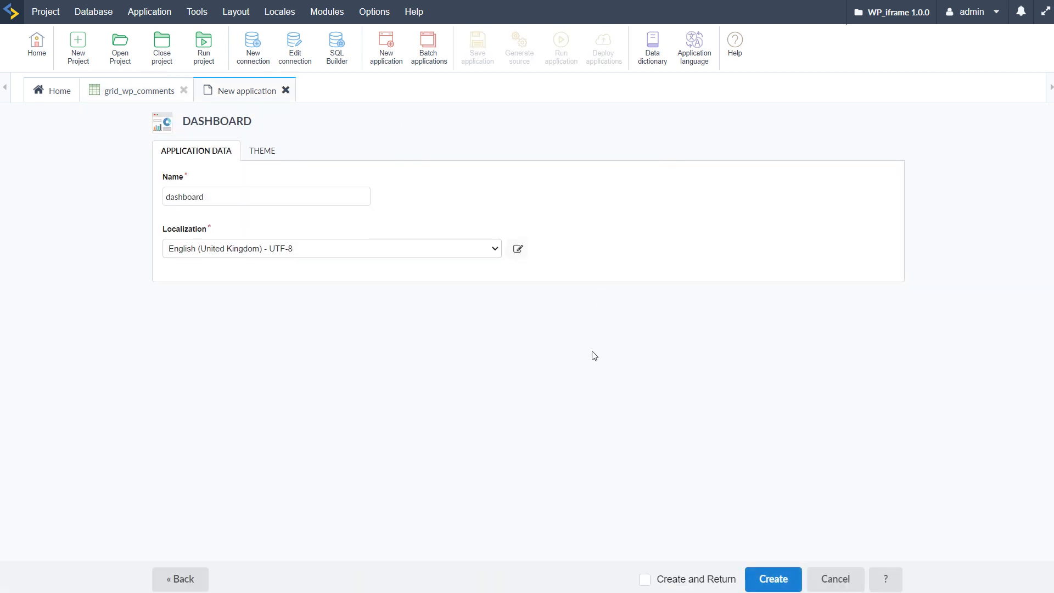
left_click(782, 582)
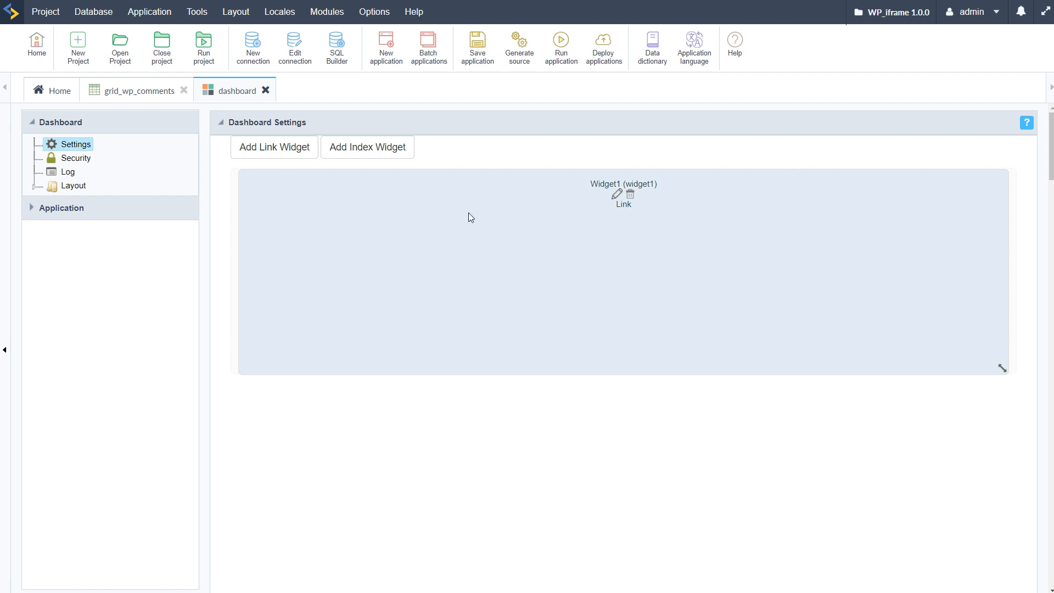
Step: Link Widget1 to the grid_wp_comments application and run the dashboard
left_click(618, 194)
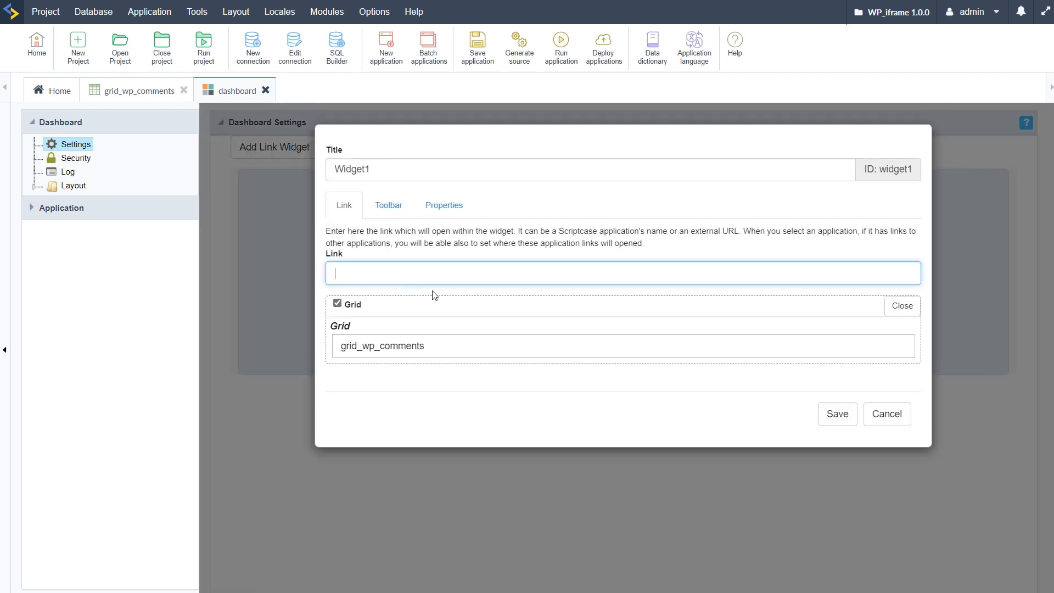
left_click(378, 346)
left_click(837, 415)
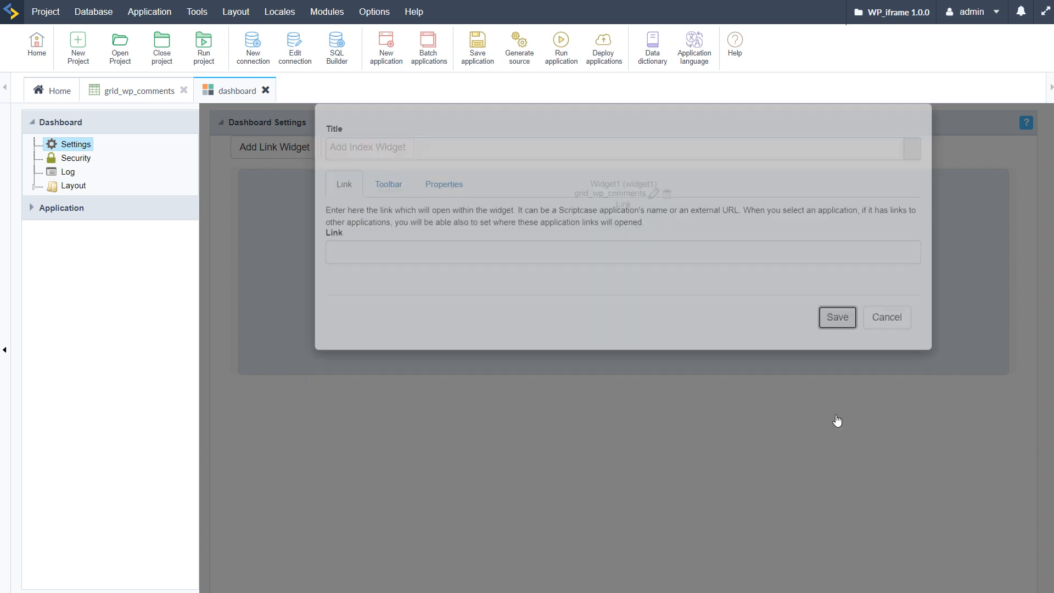
left_click(562, 60)
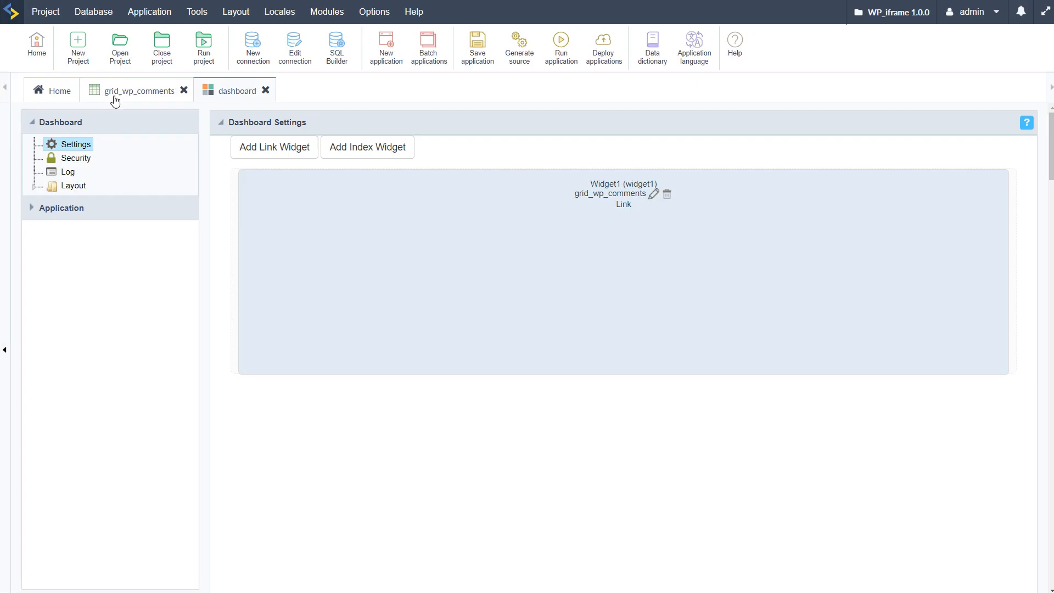
Step: Set the grid_wp_comments table width to 100 with Pixel as the unit, and save the application
left_click(115, 94)
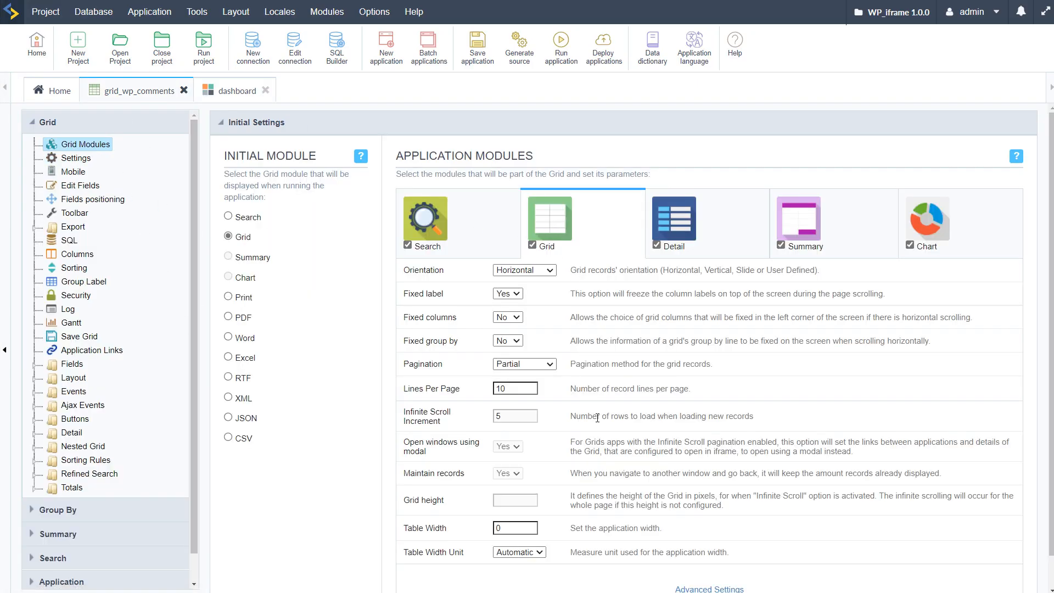
left_click(513, 527)
type("100")
left_click(519, 551)
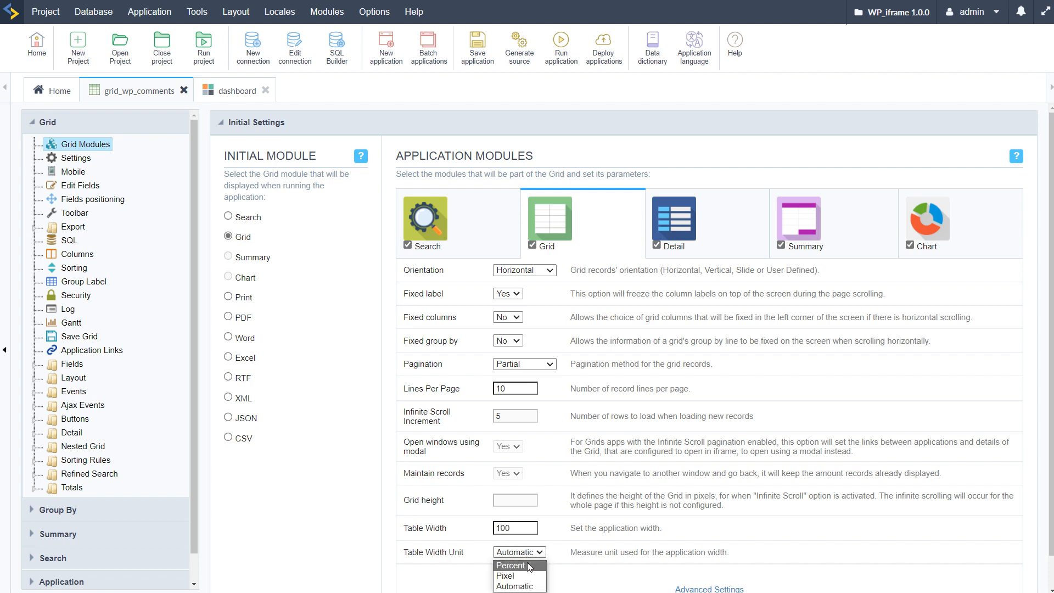
left_click(528, 576)
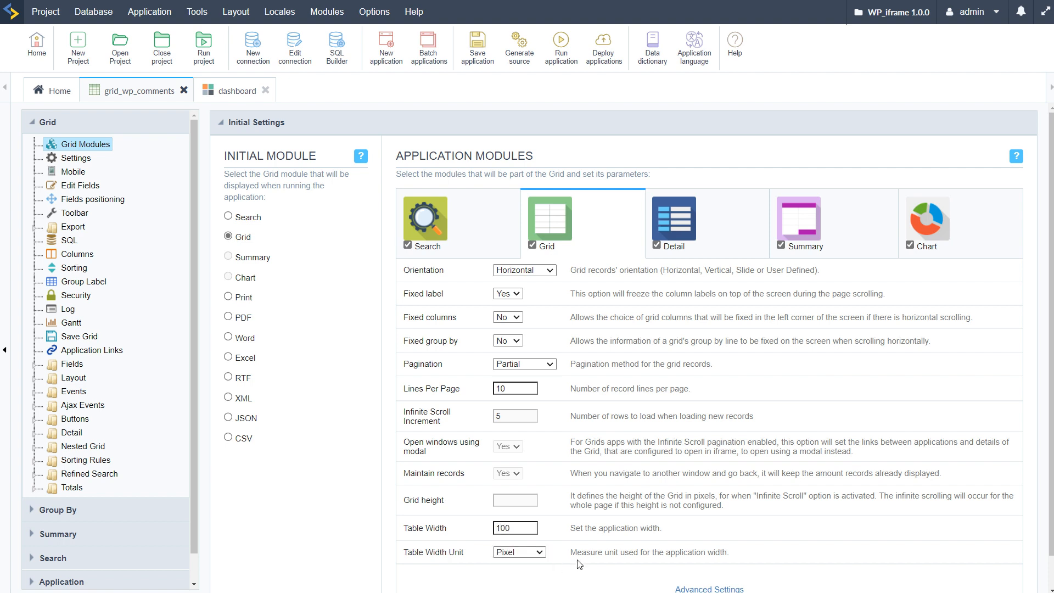
left_click(476, 60)
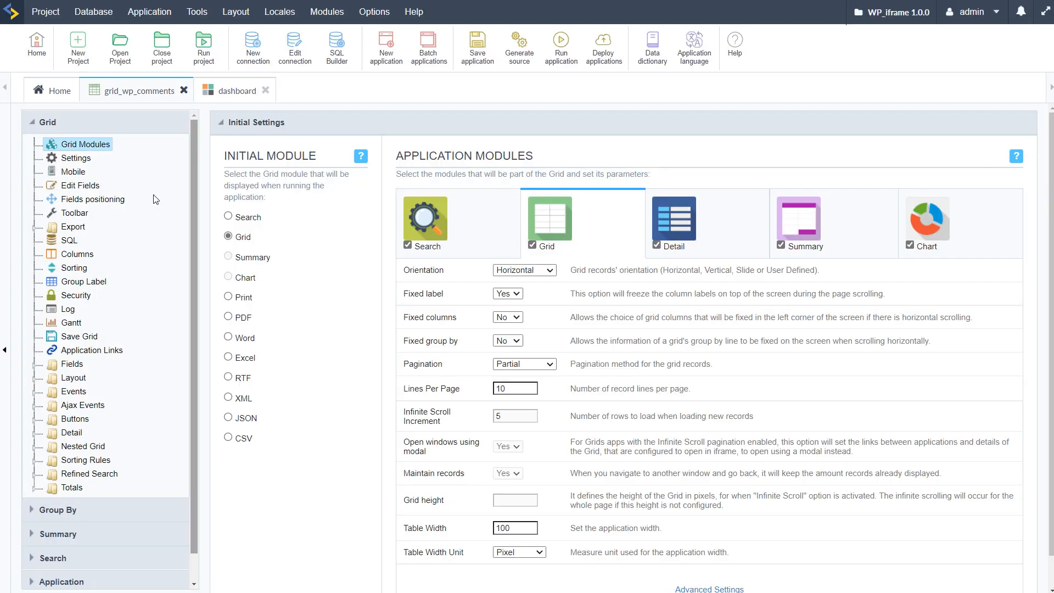
Step: Disable the Detail, Summary, Chart and Search modules of the comments grid and save the application
left_click(656, 246)
left_click(781, 245)
left_click(919, 248)
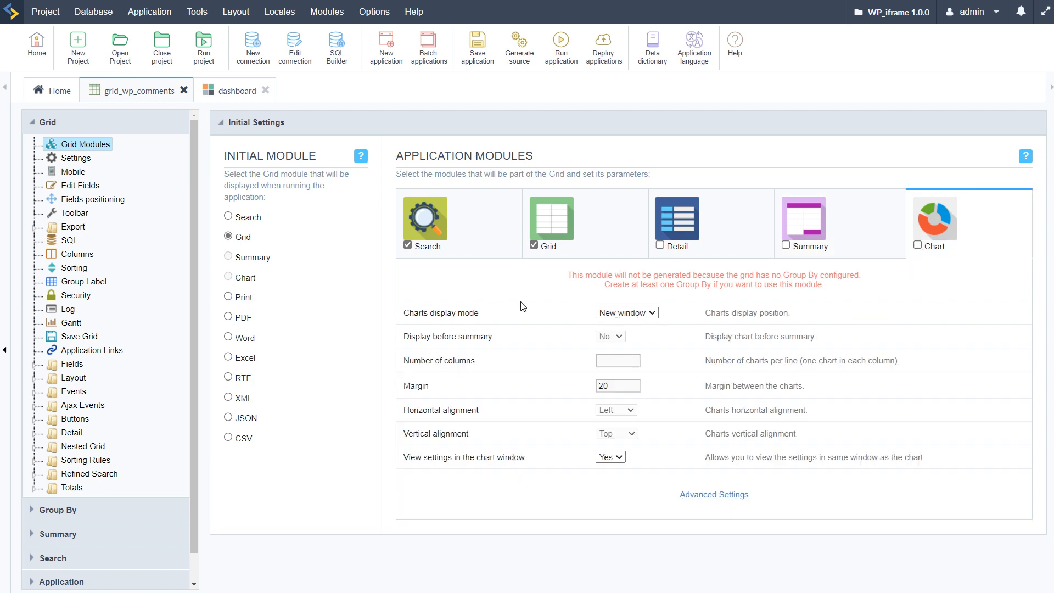
left_click(408, 245)
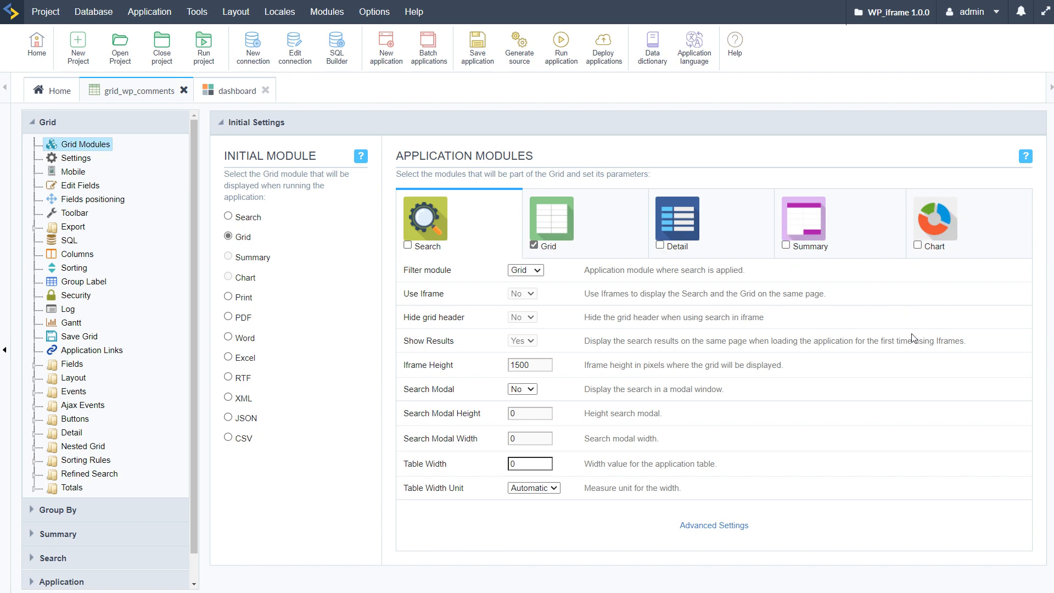
left_click(478, 47)
Step: Set the grid's vertical alignment to Top in its settings and run the grid
left_click(70, 160)
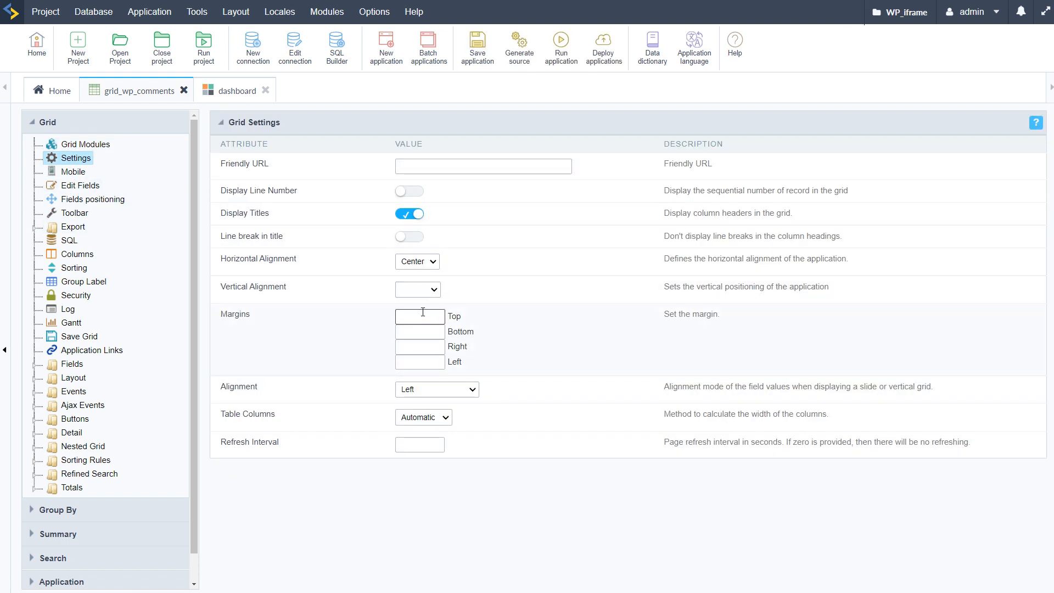
left_click(413, 291)
left_click(424, 318)
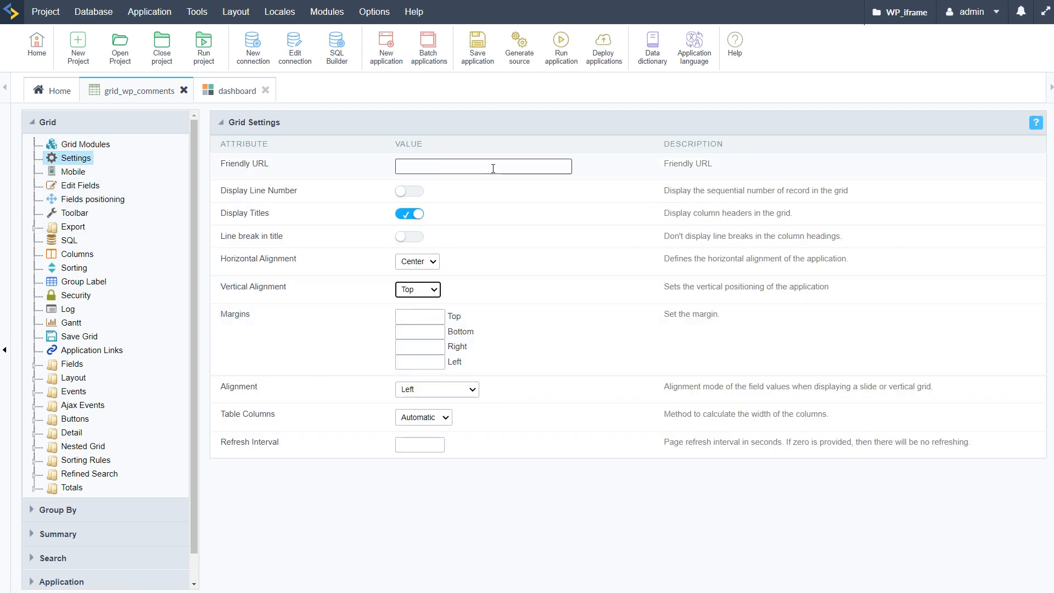
left_click(561, 47)
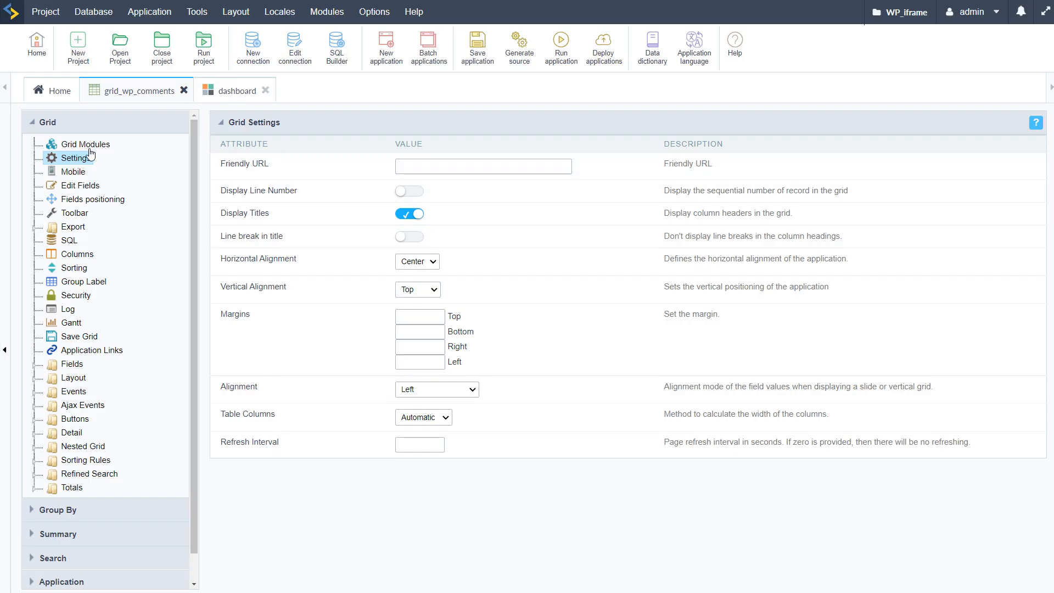
Step: Change the Grid module's table width unit to Percent and save the application
left_click(110, 147)
left_click(563, 207)
scroll(543, 529, "down", 1)
left_click(537, 519)
left_click(537, 518)
left_click(537, 519)
left_click(524, 536)
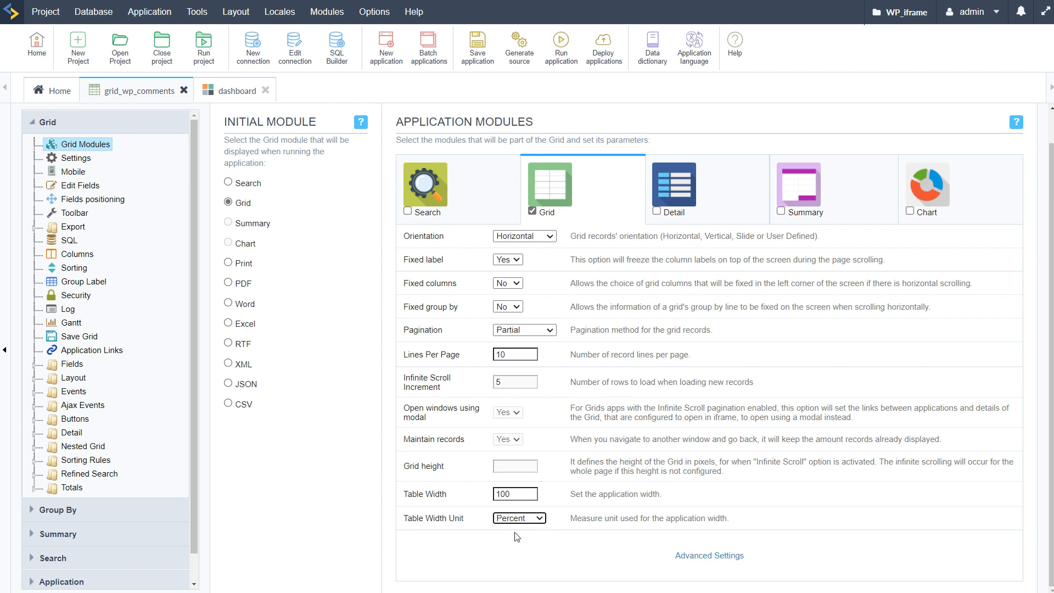
key("ctrl+s")
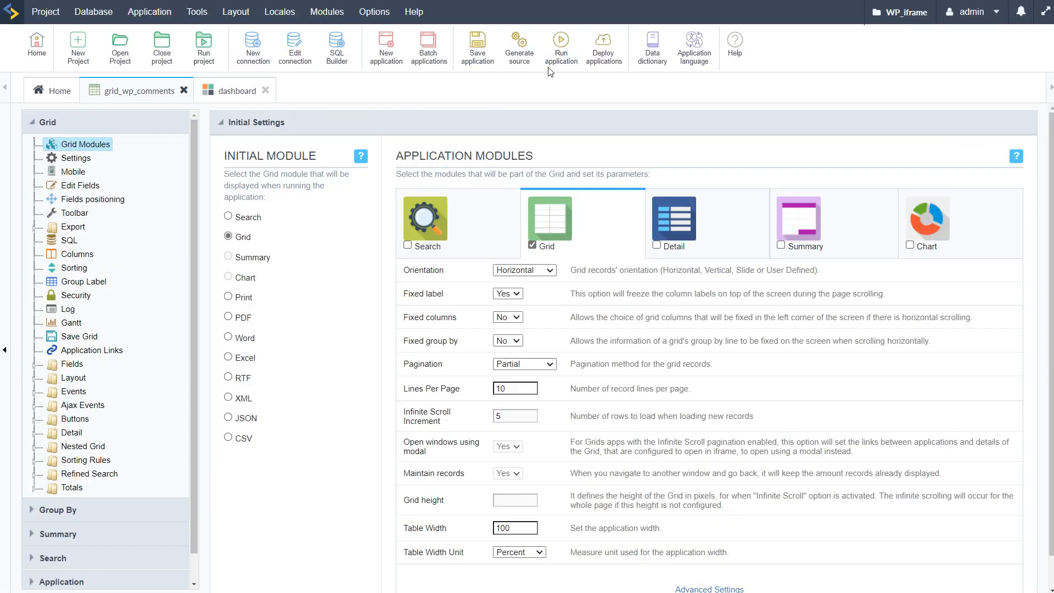
Step: Start generating source code from grid_wp_comments, and run the dashboard to check how Widget1 displays the grid
left_click(524, 52)
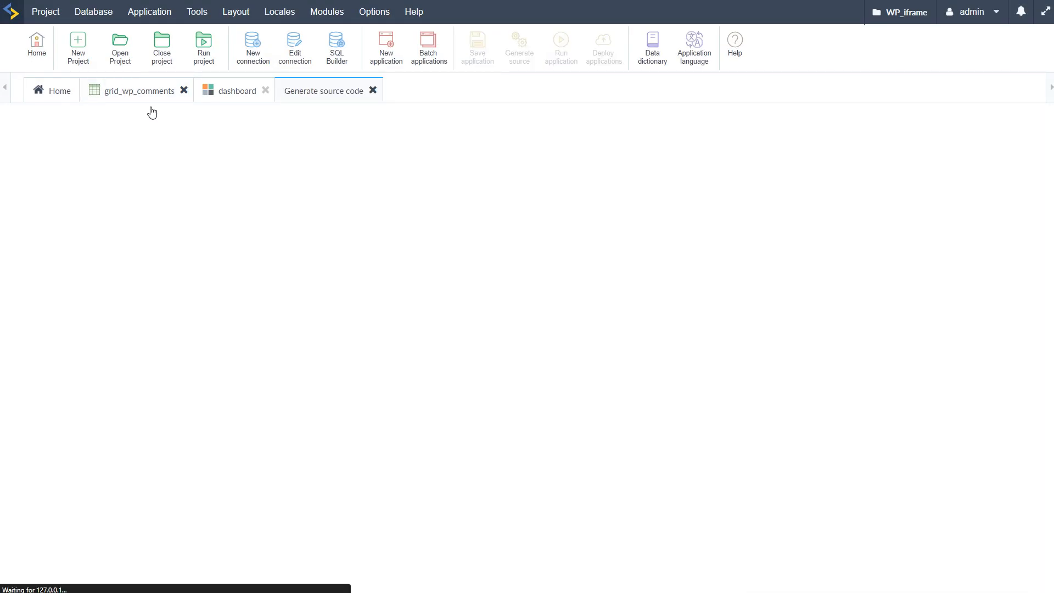
left_click(231, 93)
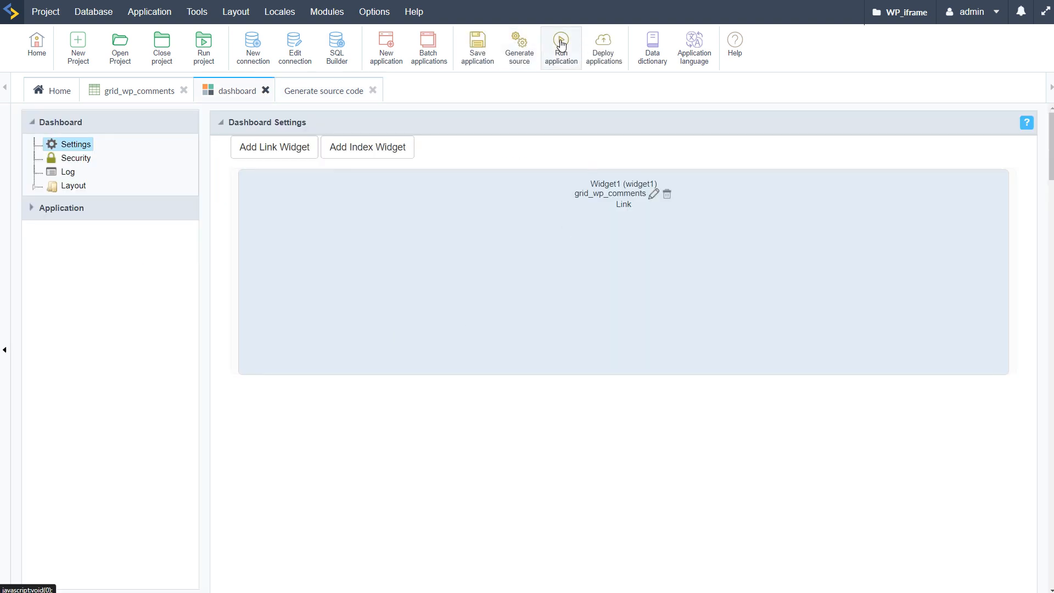
left_click(560, 43)
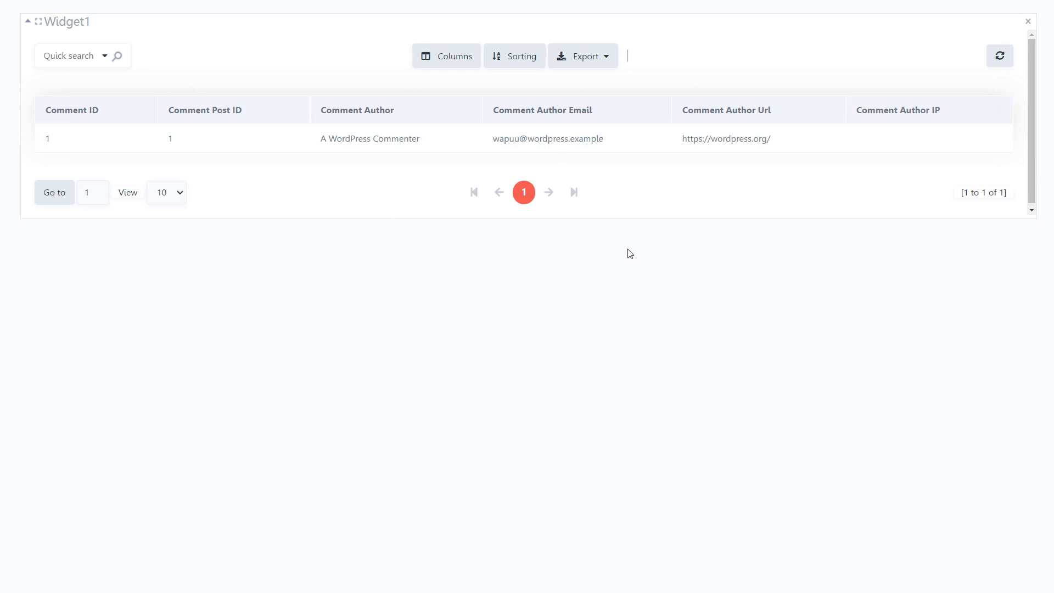
left_click(52, 1)
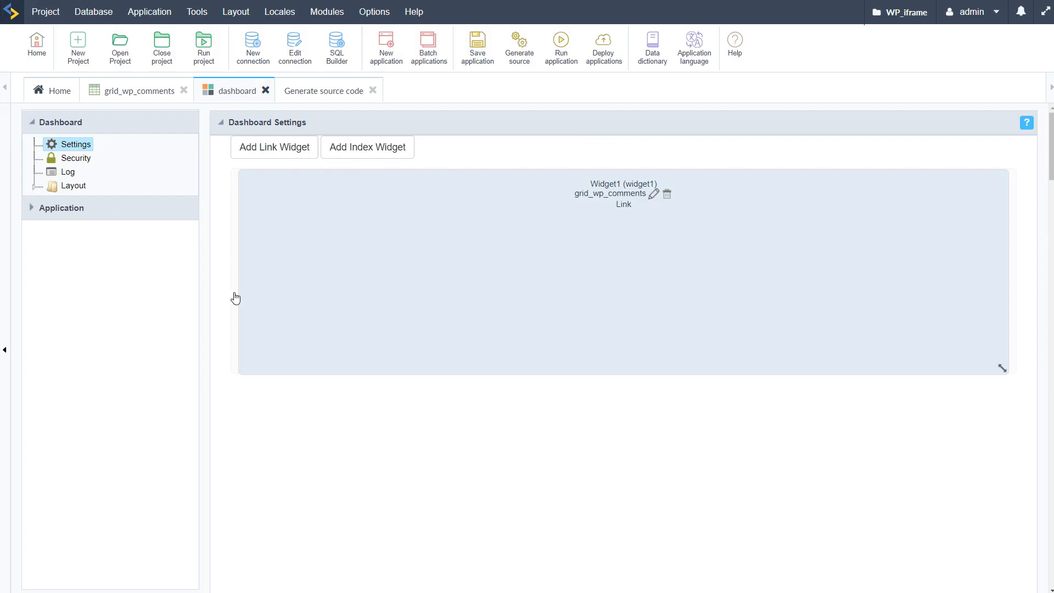
left_click(367, 148)
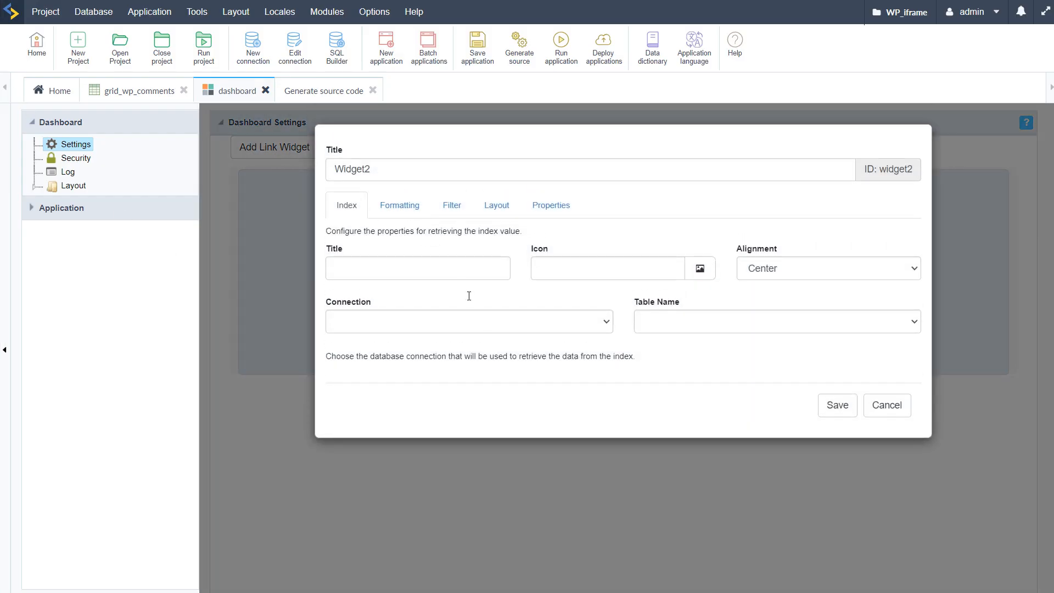
left_click(604, 328)
left_click(417, 360)
left_click(469, 273)
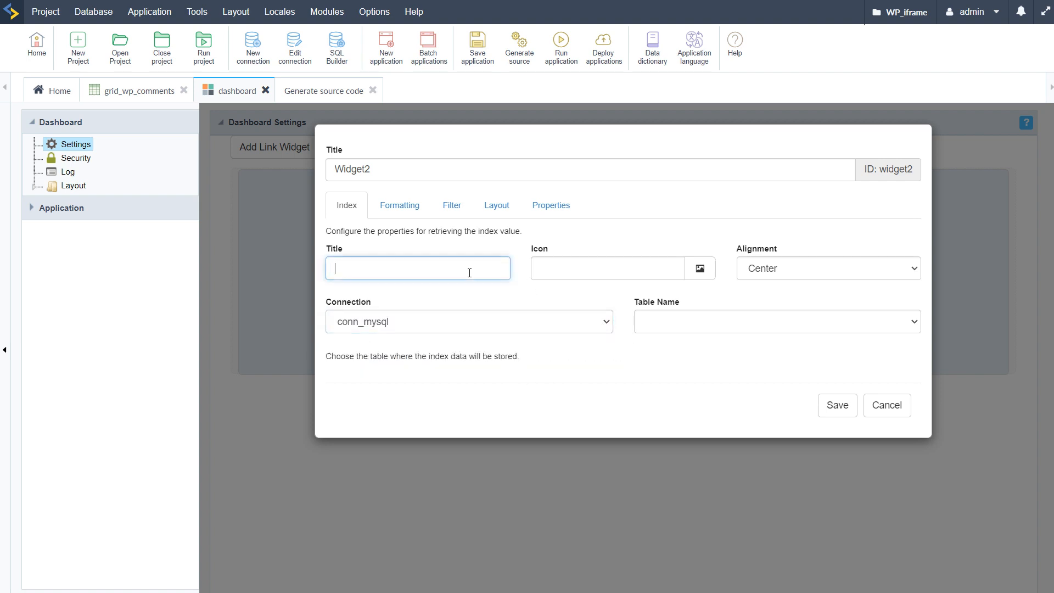
left_click(733, 320)
scroll(757, 439, "down", 6)
scroll(756, 466, "down", 8)
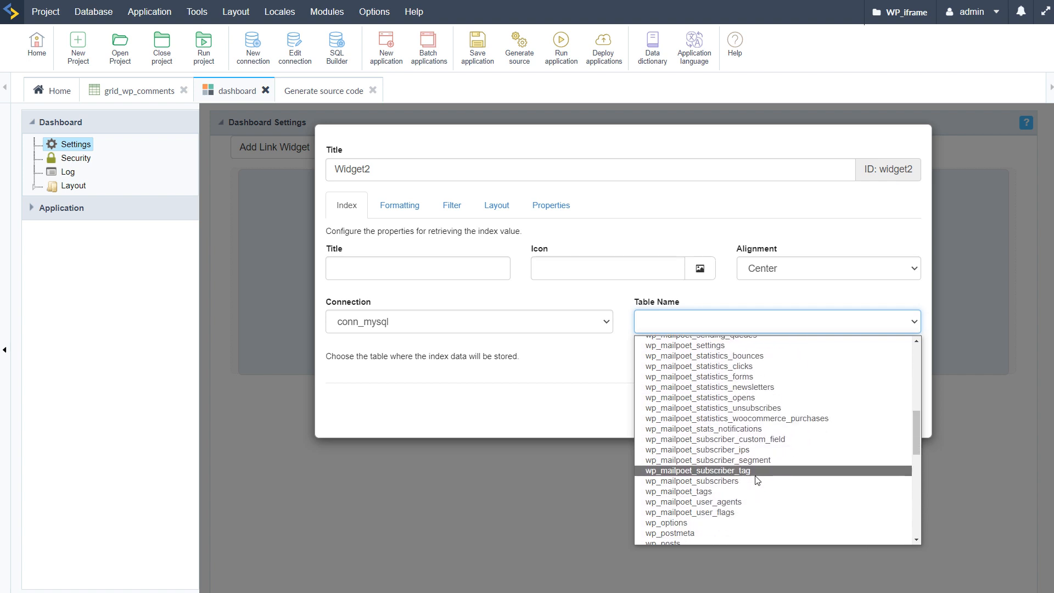
scroll(758, 492, "down", 5)
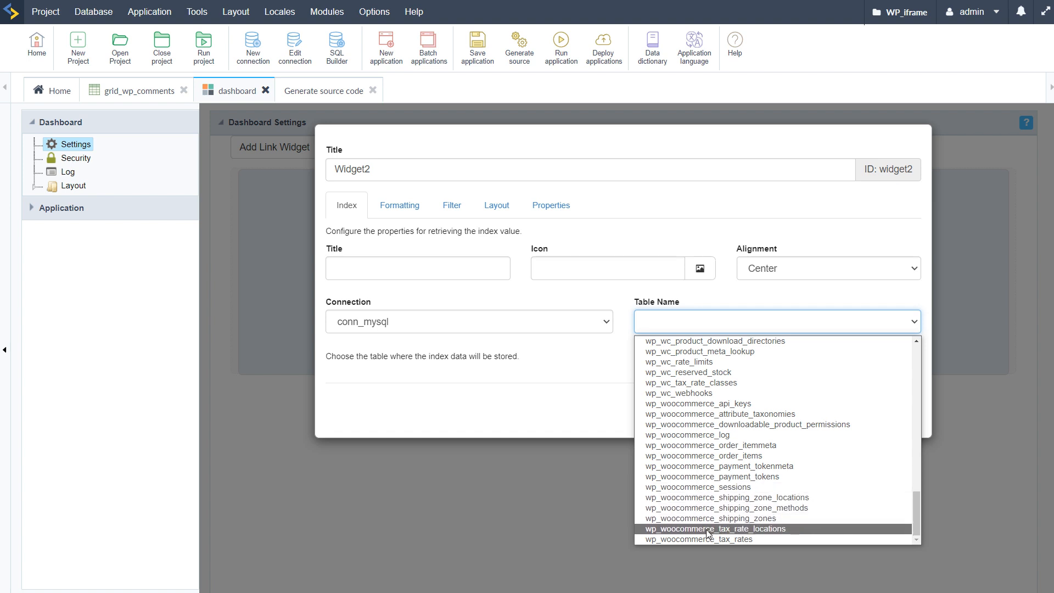
scroll(701, 449, "up", 1)
scroll(701, 449, "up", 3)
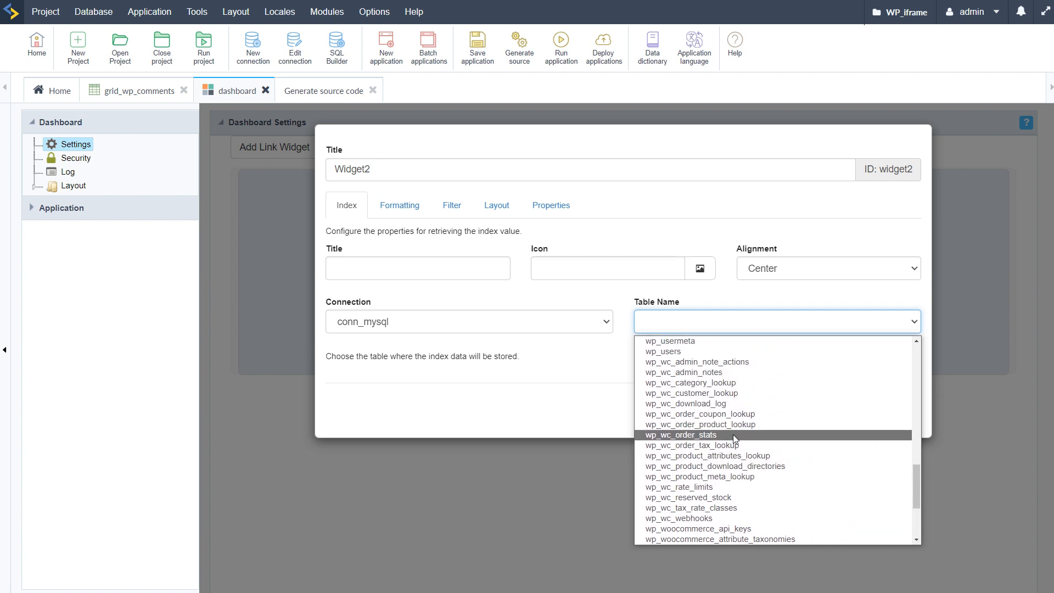
scroll(733, 434, "up", 15)
left_click(799, 318)
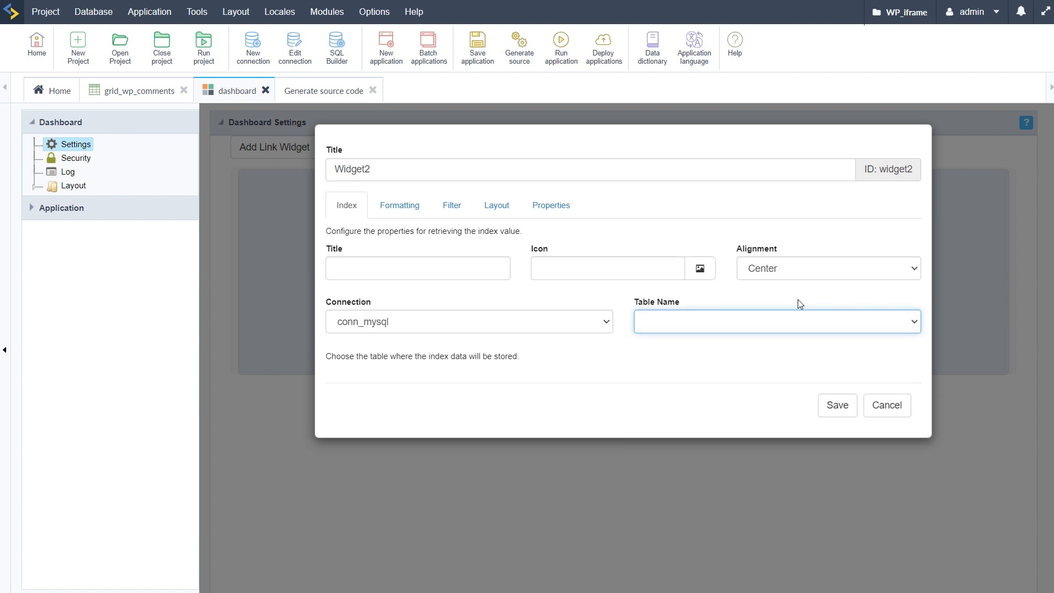
left_click(895, 407)
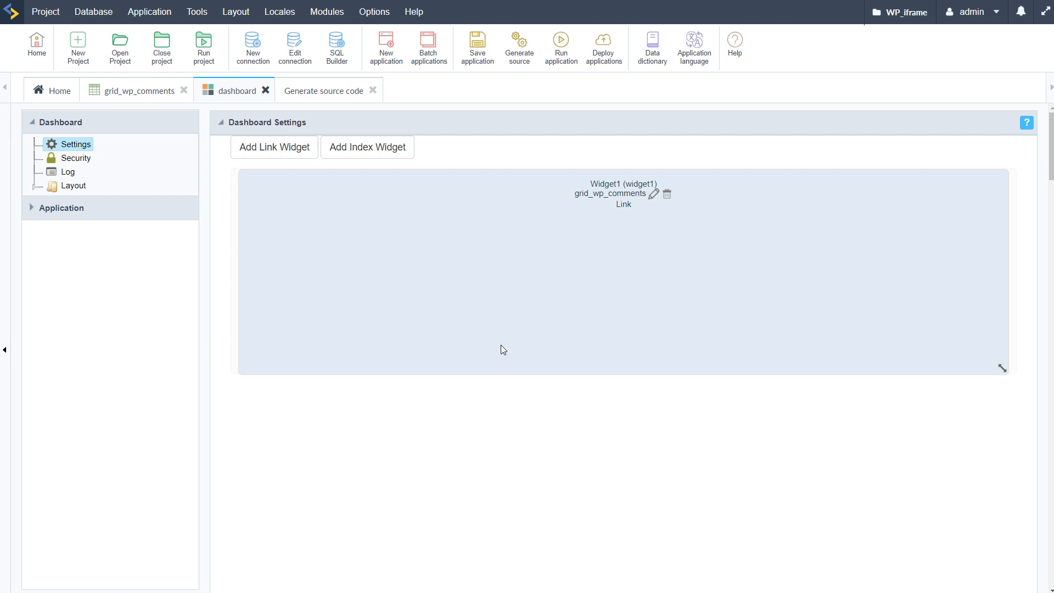
Step: Save the dashboard application and run it again to preview Widget1
left_click(481, 61)
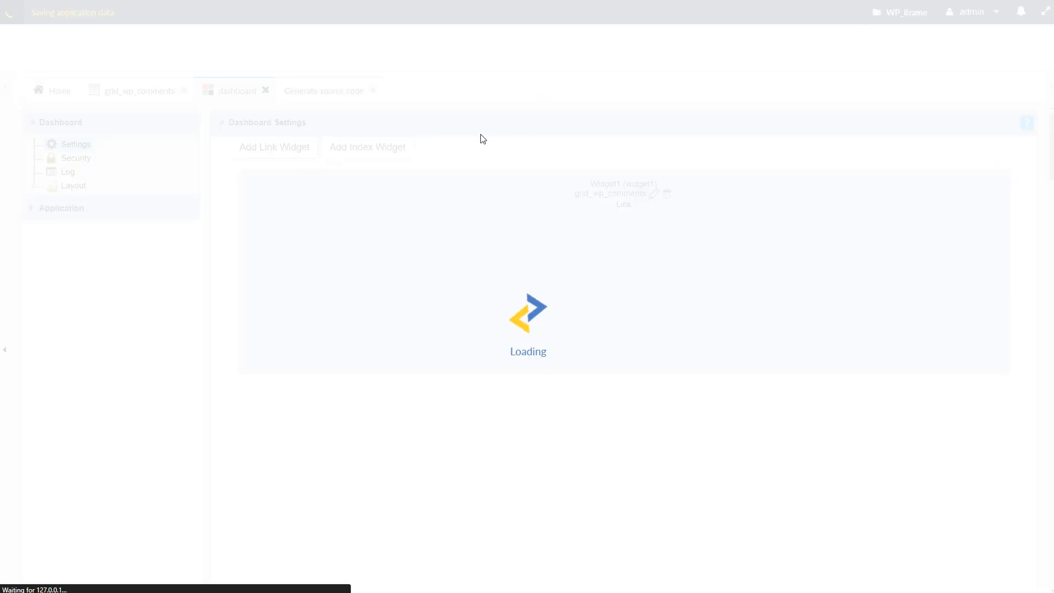
left_click(560, 44)
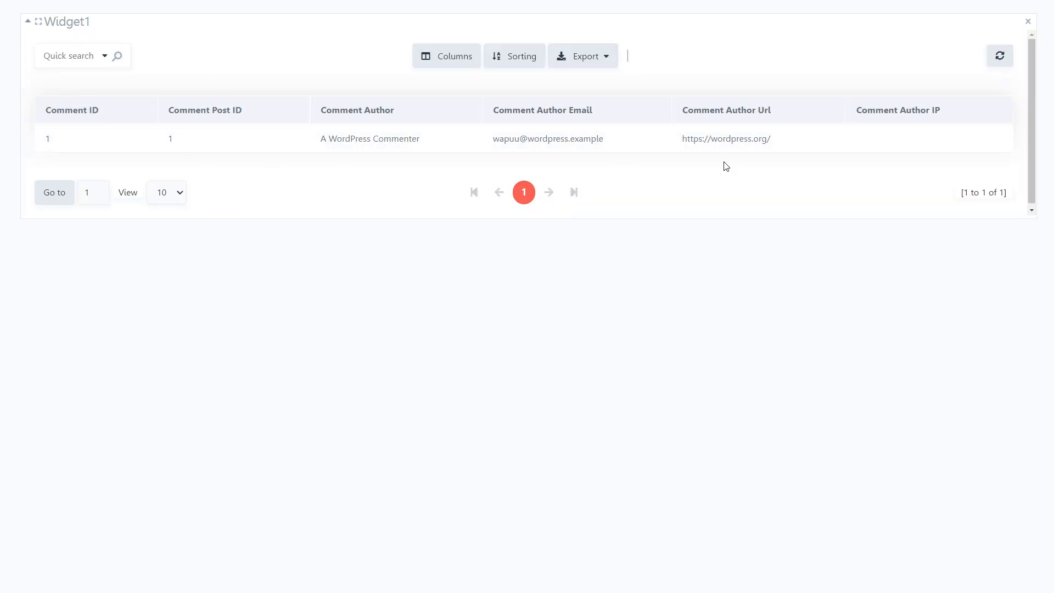
key("ctrl+w")
left_click(122, 96)
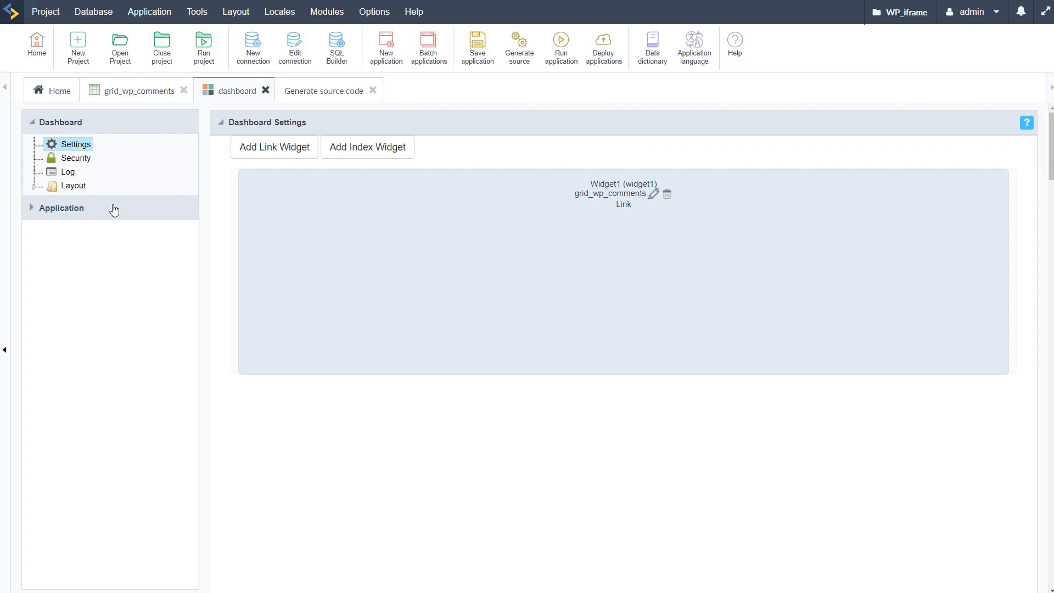
Step: In grid_wp_comments' field configuration, move comment_ID and comment_post_ID to the fields not shown
left_click(96, 189)
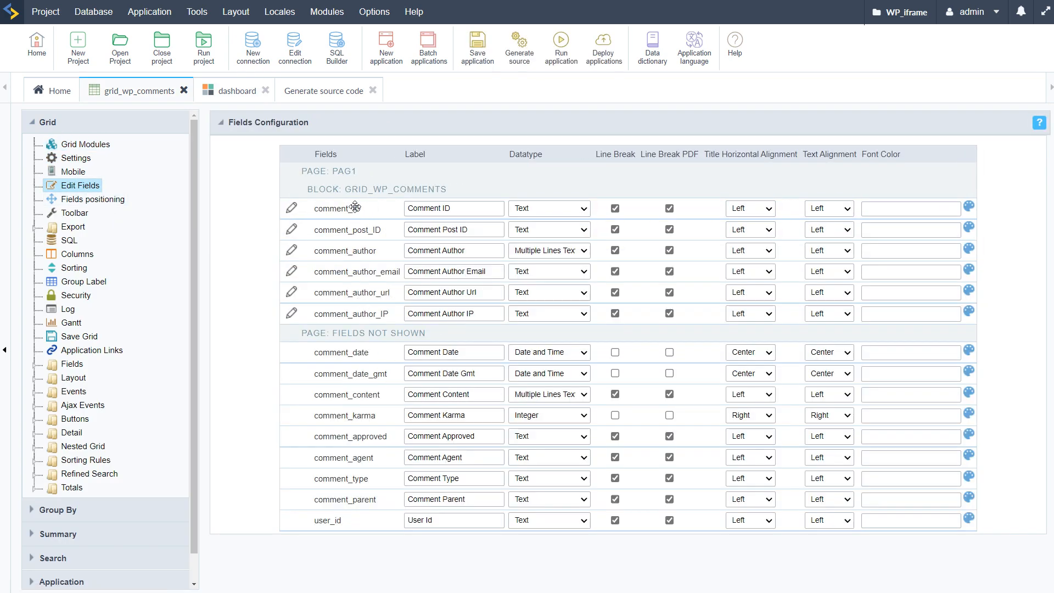
left_click_drag(353, 208, 365, 332)
left_click_drag(348, 207, 343, 307)
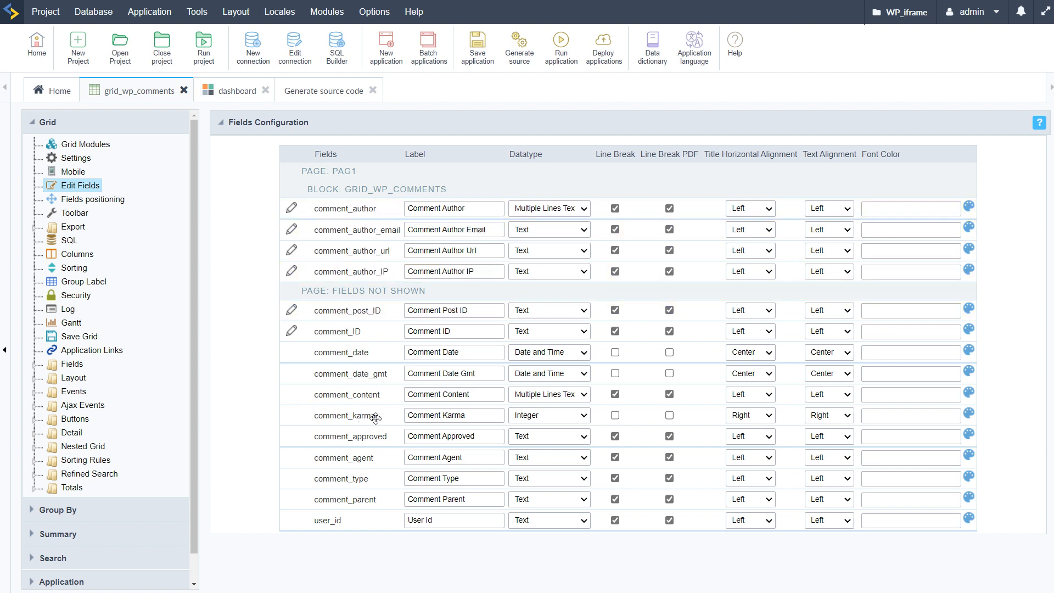
Step: Add comment_content and comment_approved below the grid's shown fields, place comment_date first, and save the application
left_click_drag(373, 397, 359, 293)
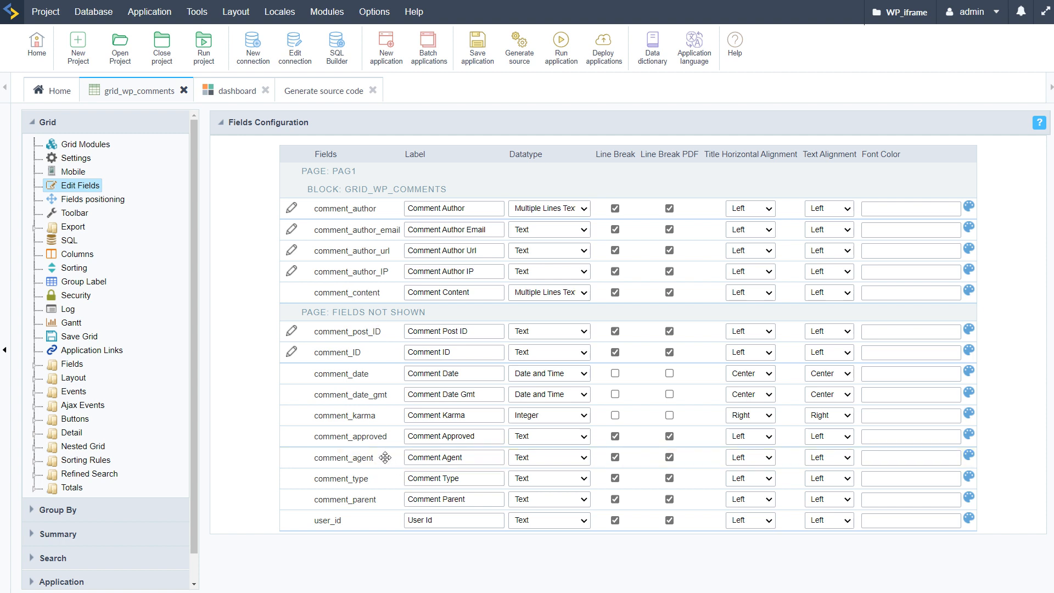
left_click_drag(370, 438, 391, 315)
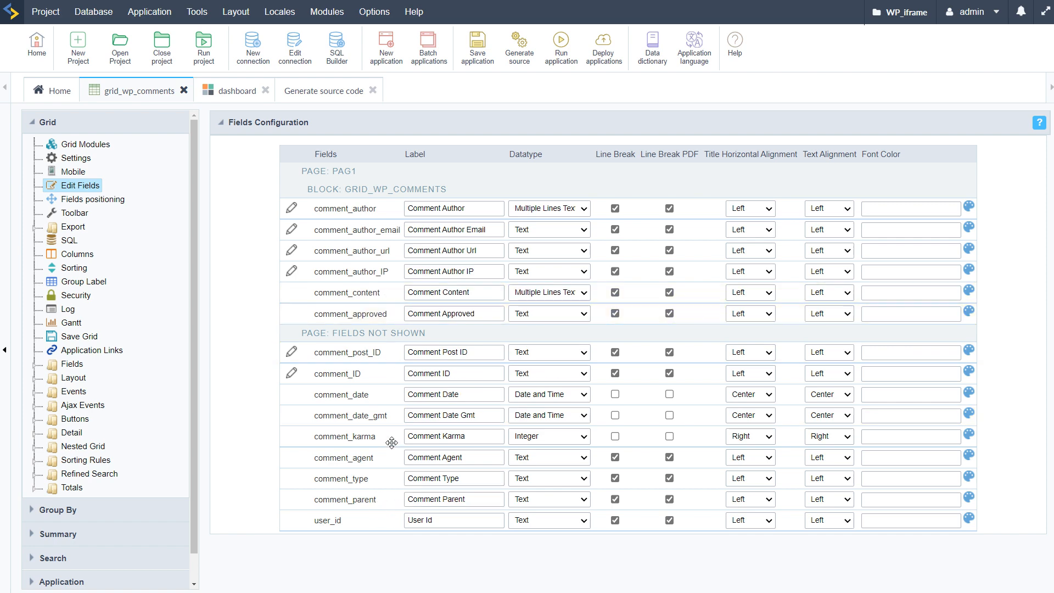
left_click_drag(363, 395, 352, 216)
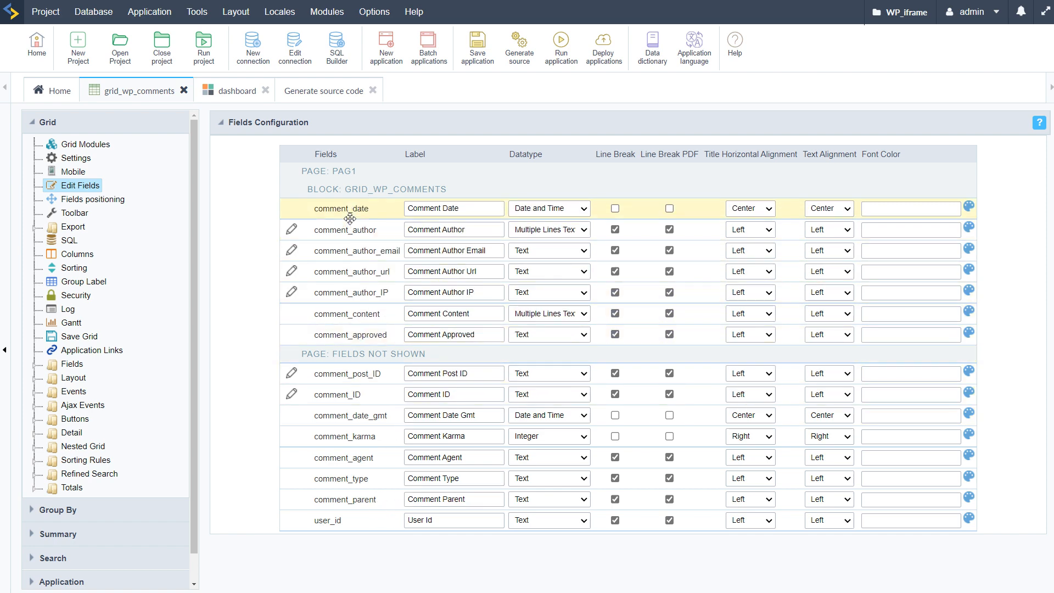
left_click(477, 46)
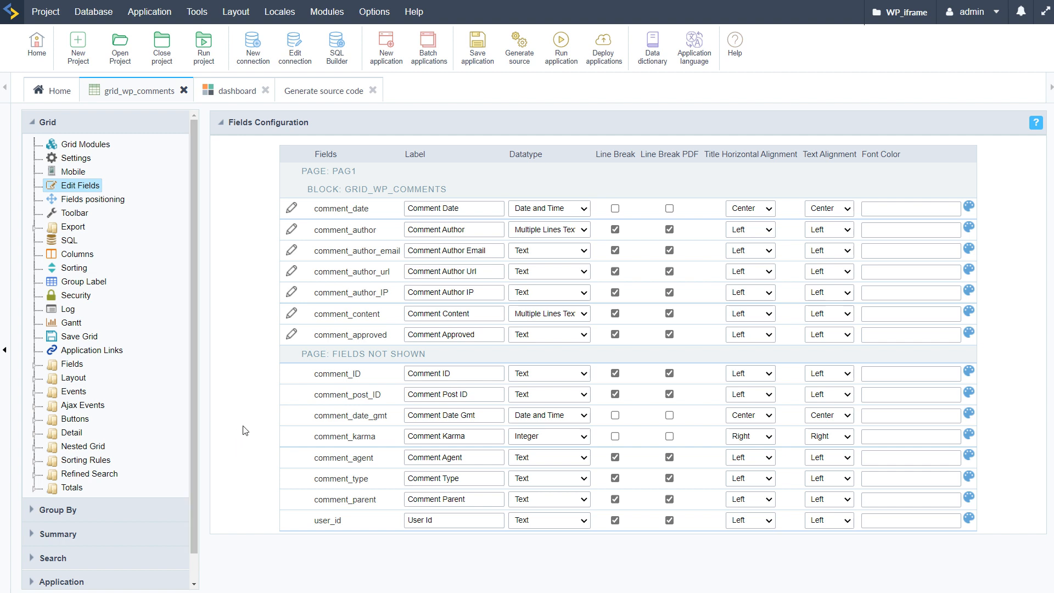
Step: Create a new static Group By on comment_date in the grid, grouping the records by Month
left_click(35, 513)
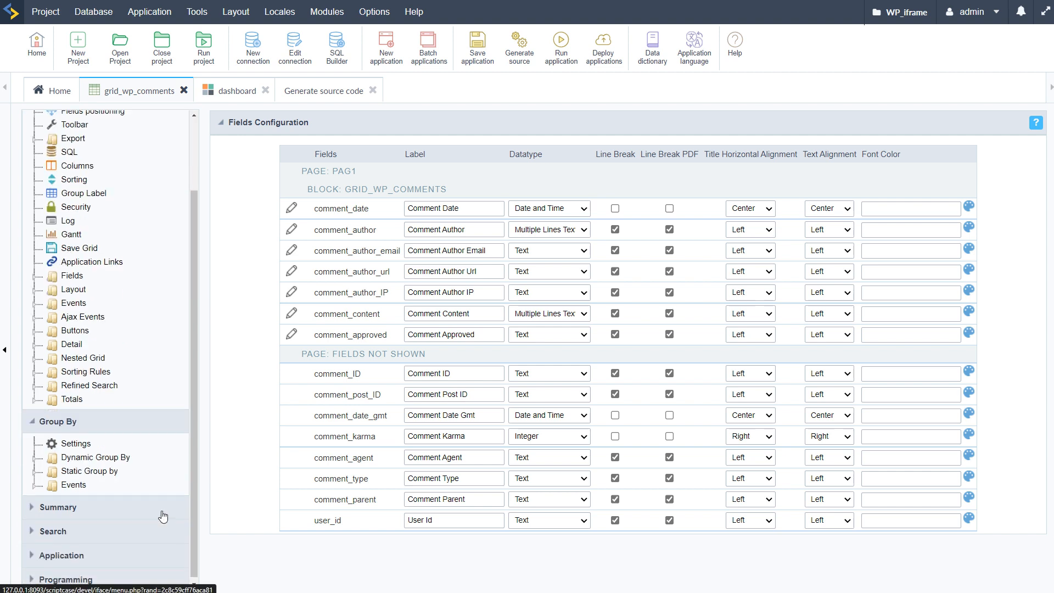
left_click(120, 496)
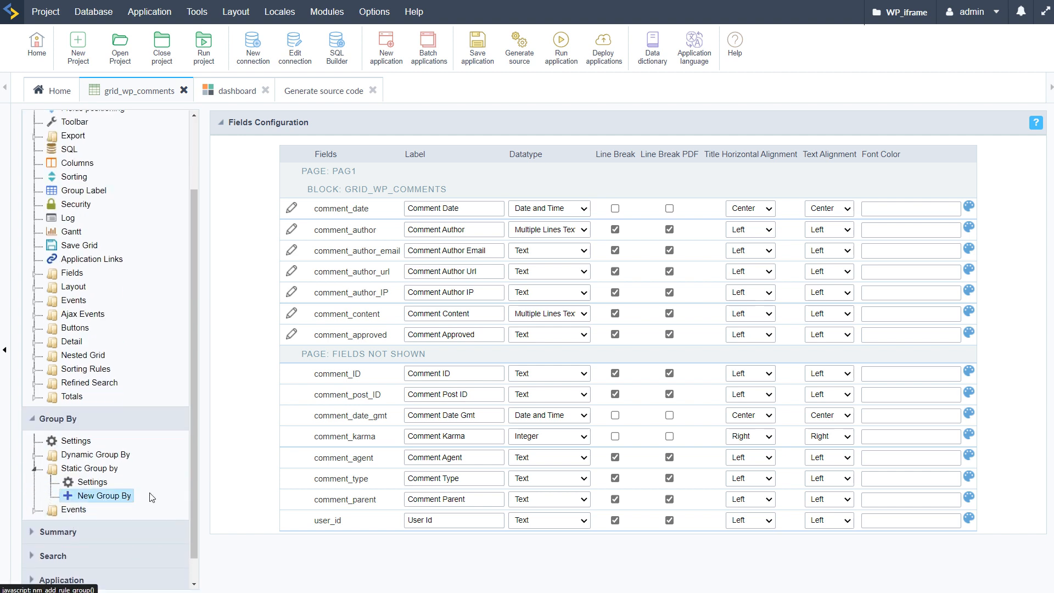
left_click_drag(280, 323, 499, 314)
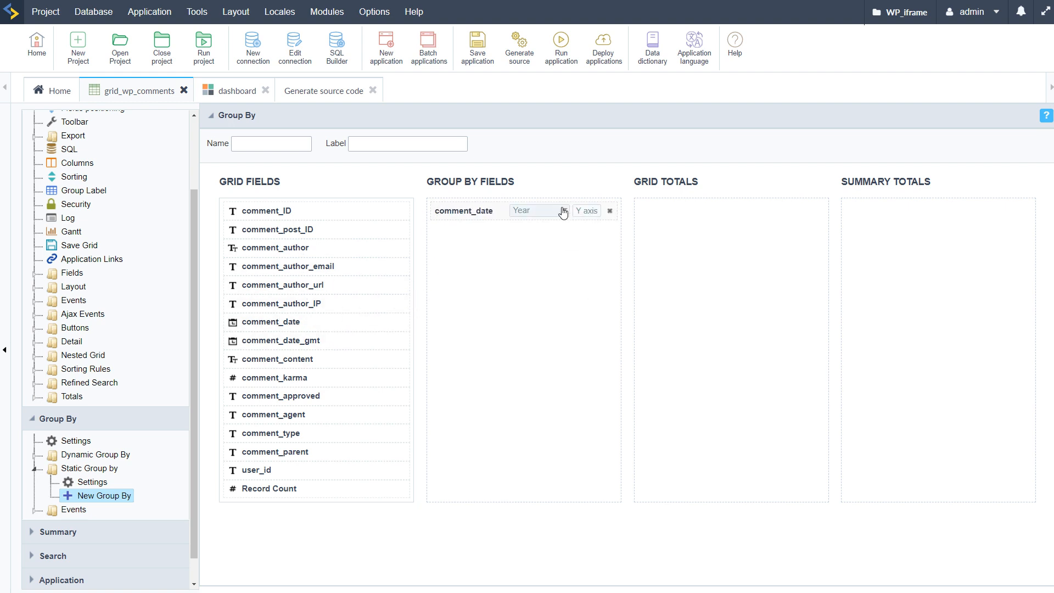
left_click(564, 211)
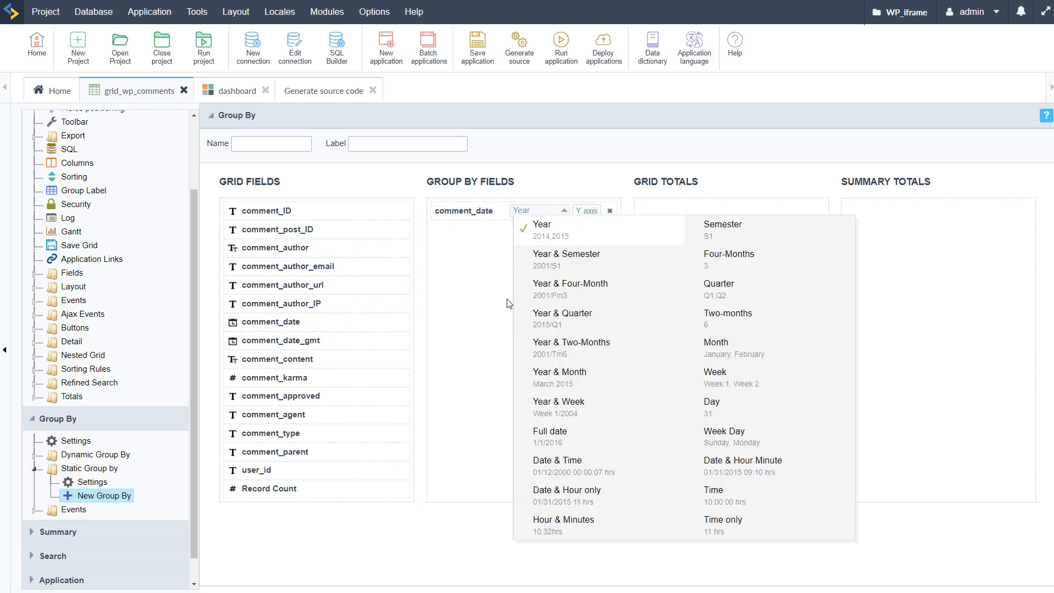
left_click(766, 350)
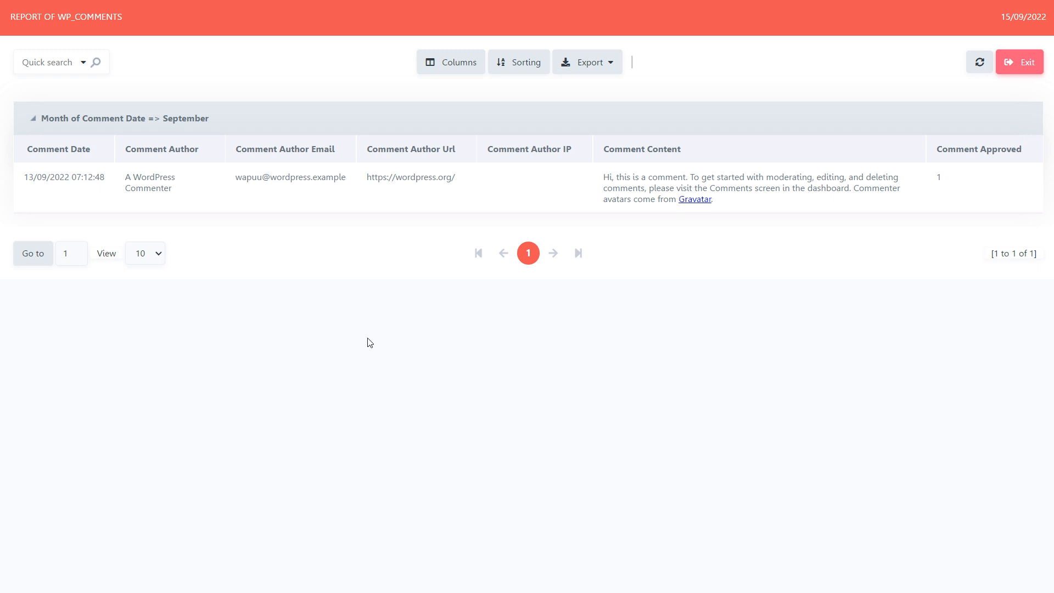
Step: Return from the grid preview to the dashboard application and run it to check Widget1
left_click(2, 93)
left_click(249, 92)
left_click(559, 43)
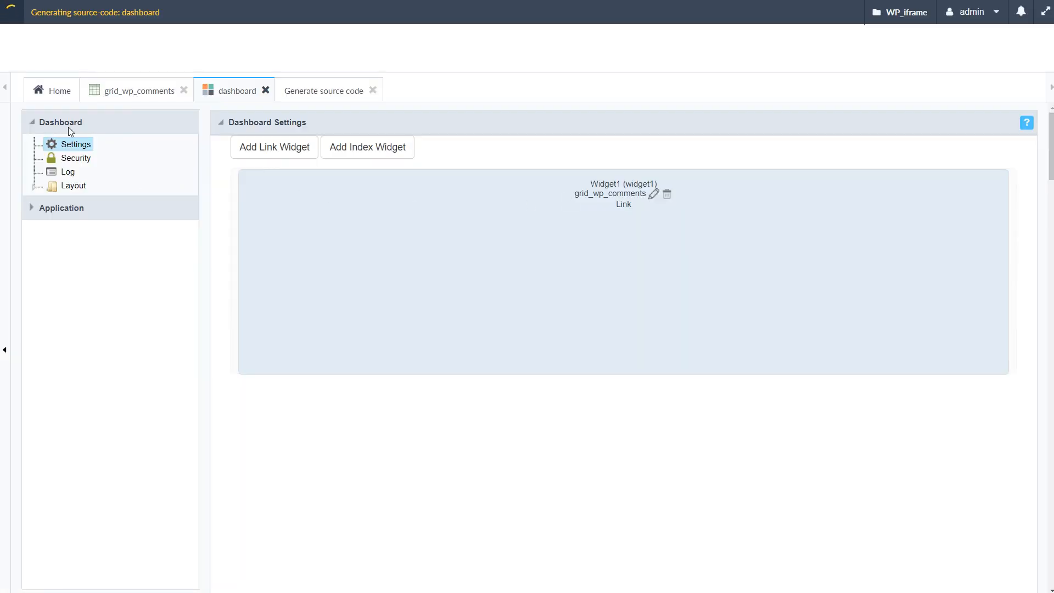
mouse_move(4, 88)
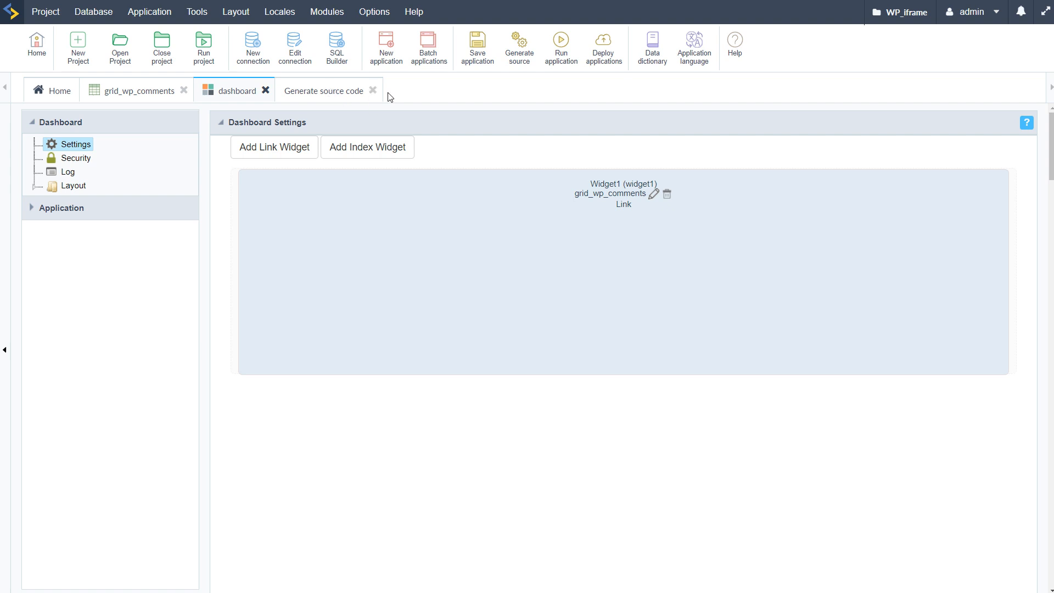
Step: Close the source code generation page, the dashboard application and the grid_wp_comments application
left_click(372, 93)
left_click(373, 90)
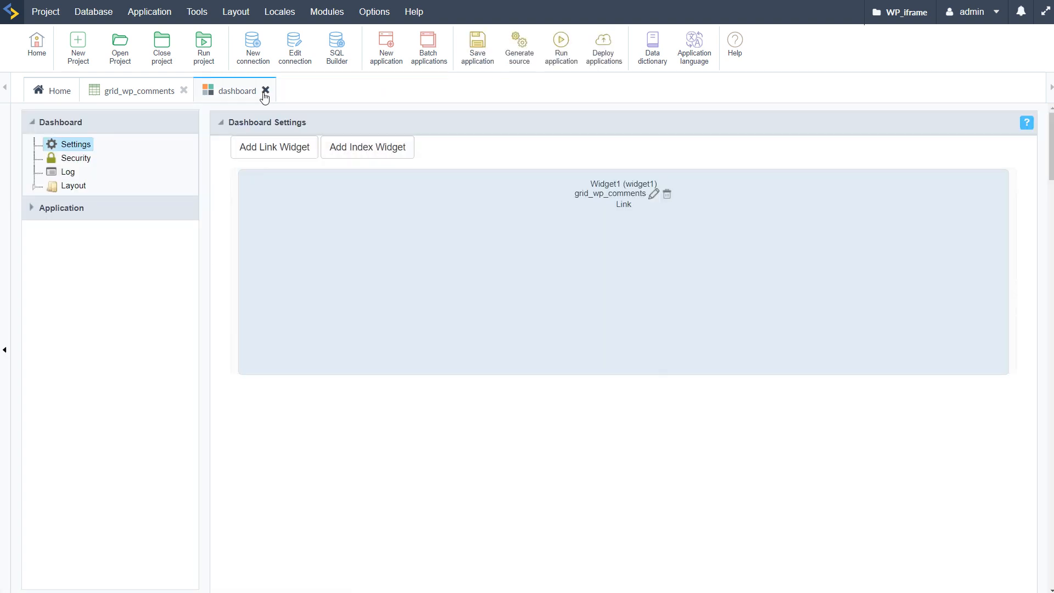
left_click(266, 90)
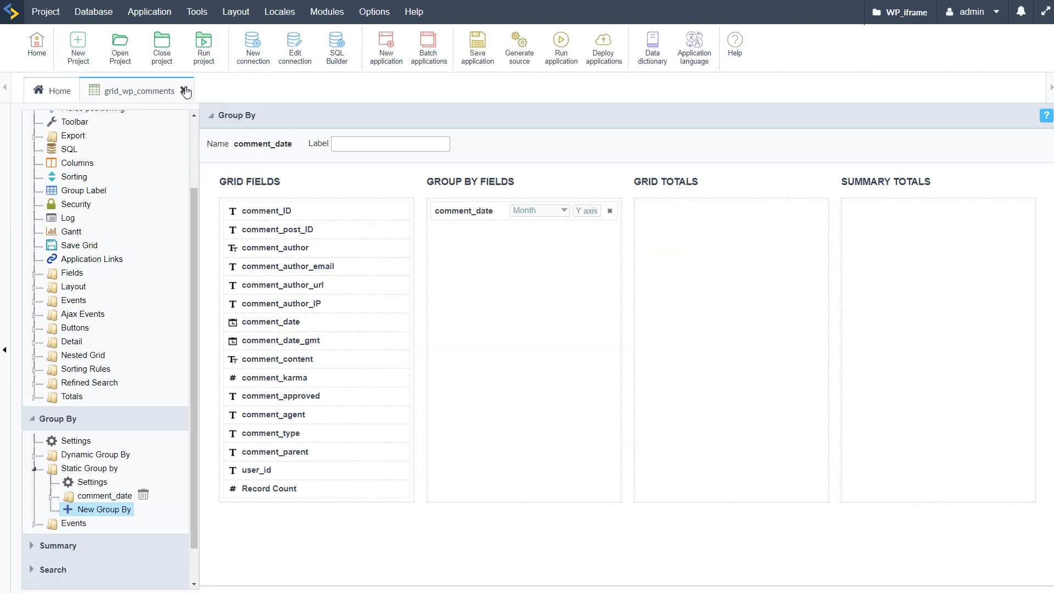
left_click(184, 91)
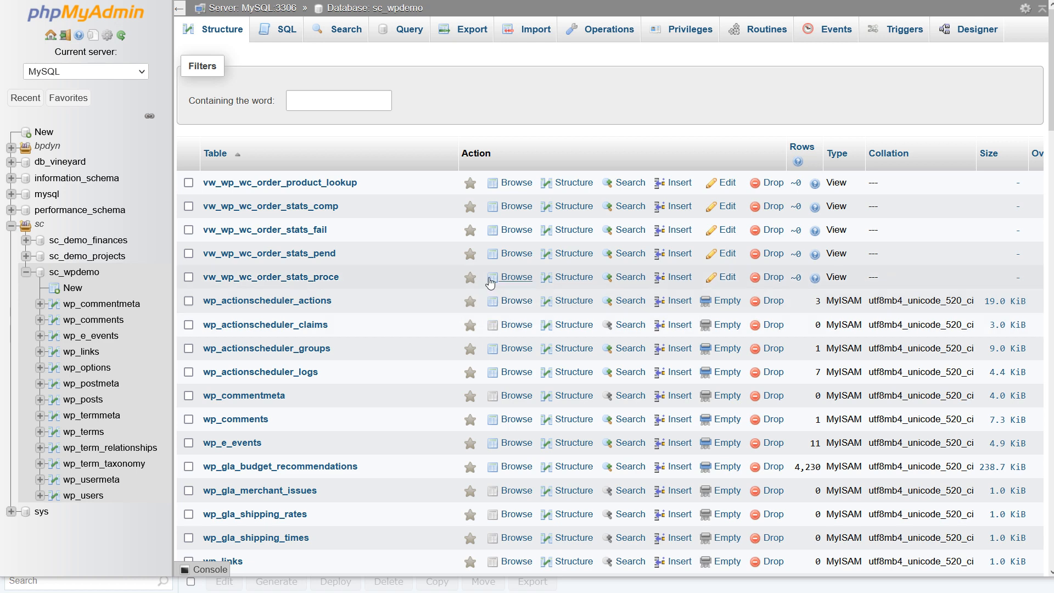
Step: Switch to phpMyAdmin and look through the views and tables of the sc_wpdemo database
scroll(393, 303, "down", 2)
scroll(393, 303, "down", 3)
scroll(394, 302, "up", 5)
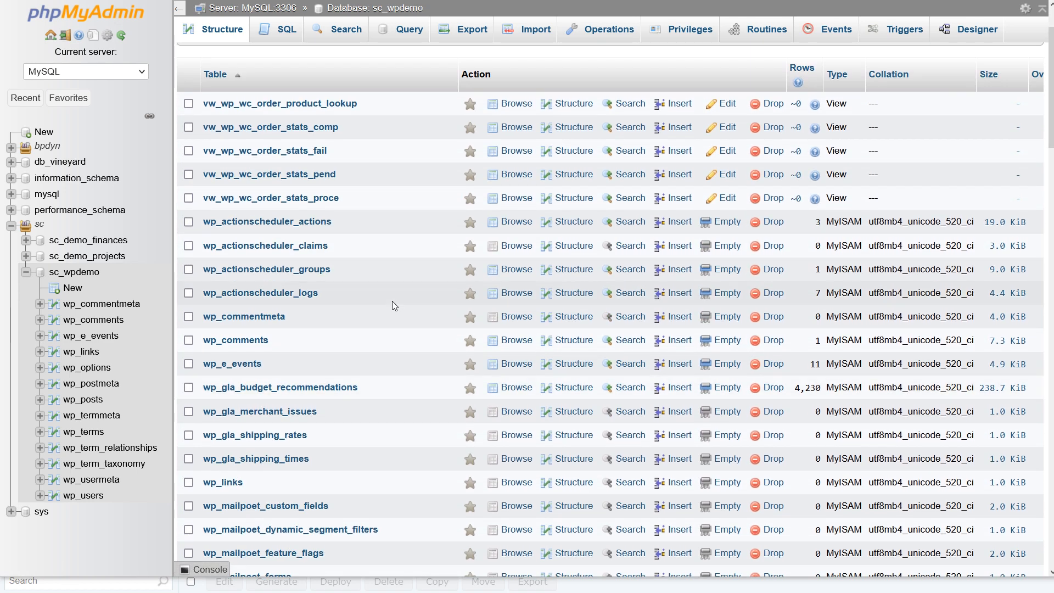
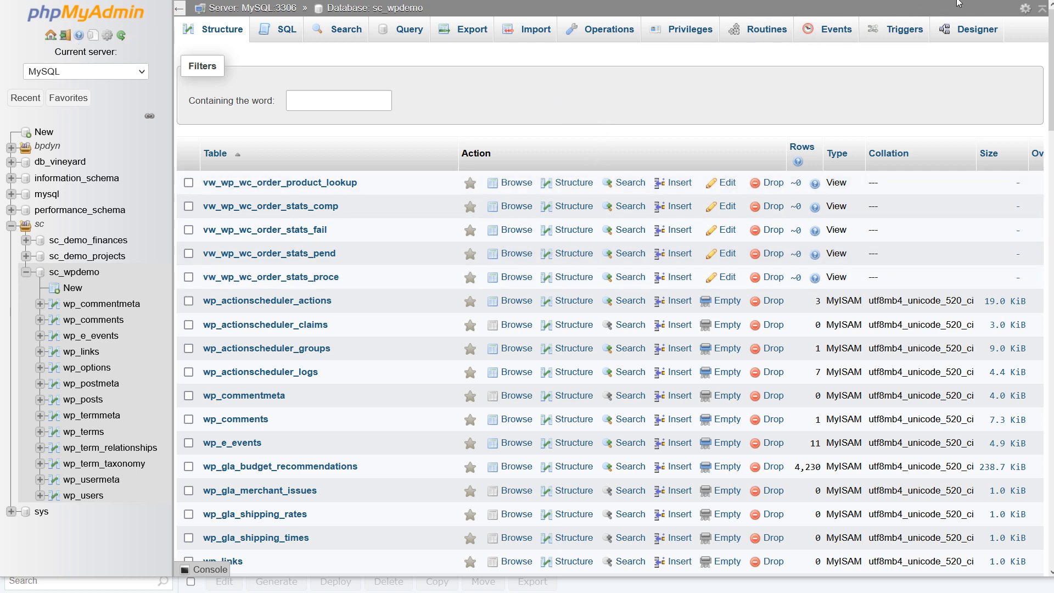
Step: Look through the full table list of the sc_wpdemo database, down to the WooCommerce tables at its end
key("alt+Tab")
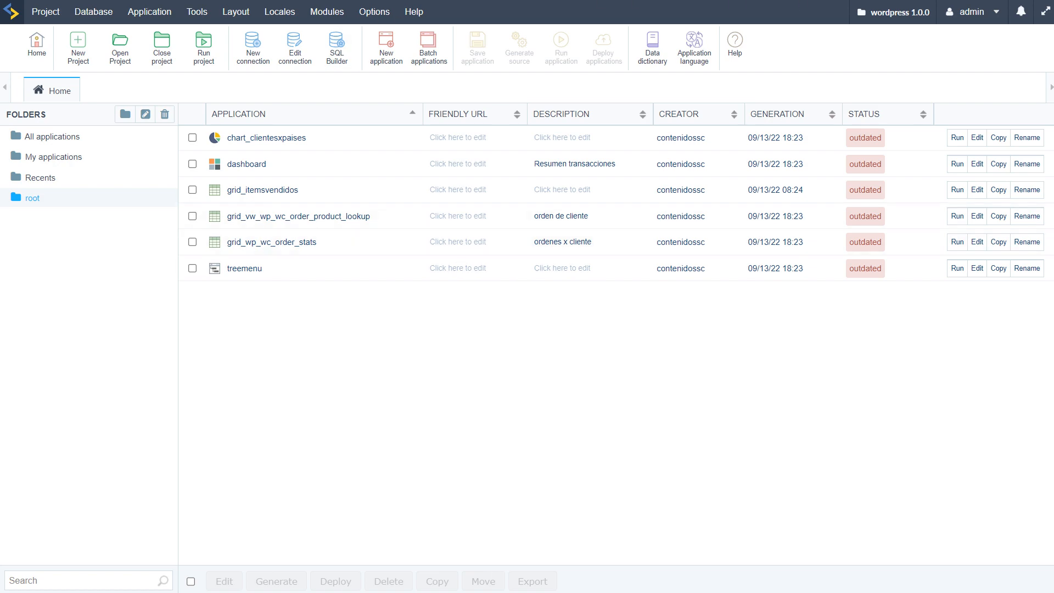
key("alt+Tab")
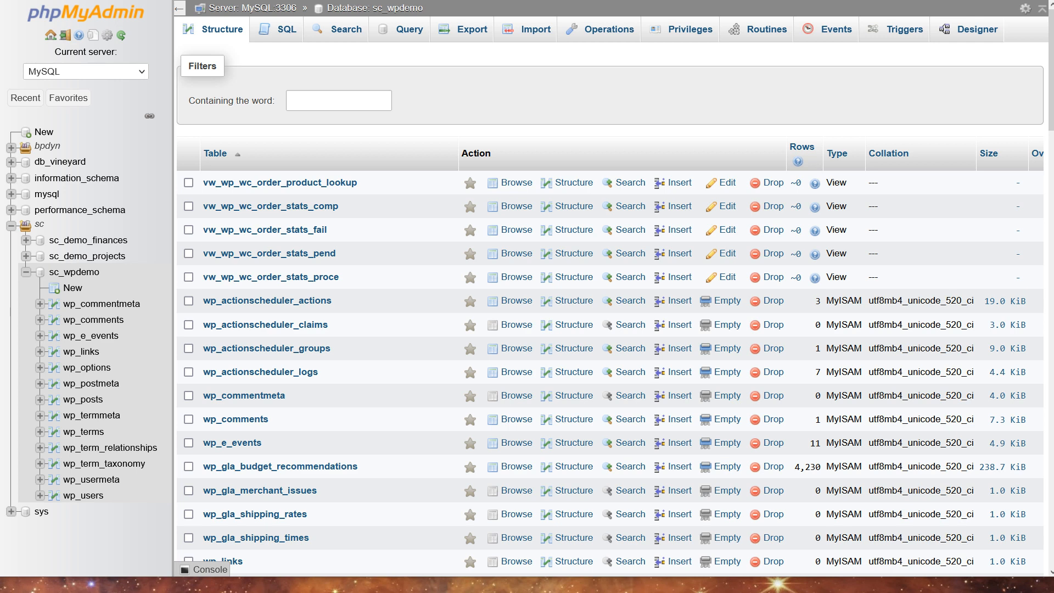
left_click_drag(418, 576, 420, 590)
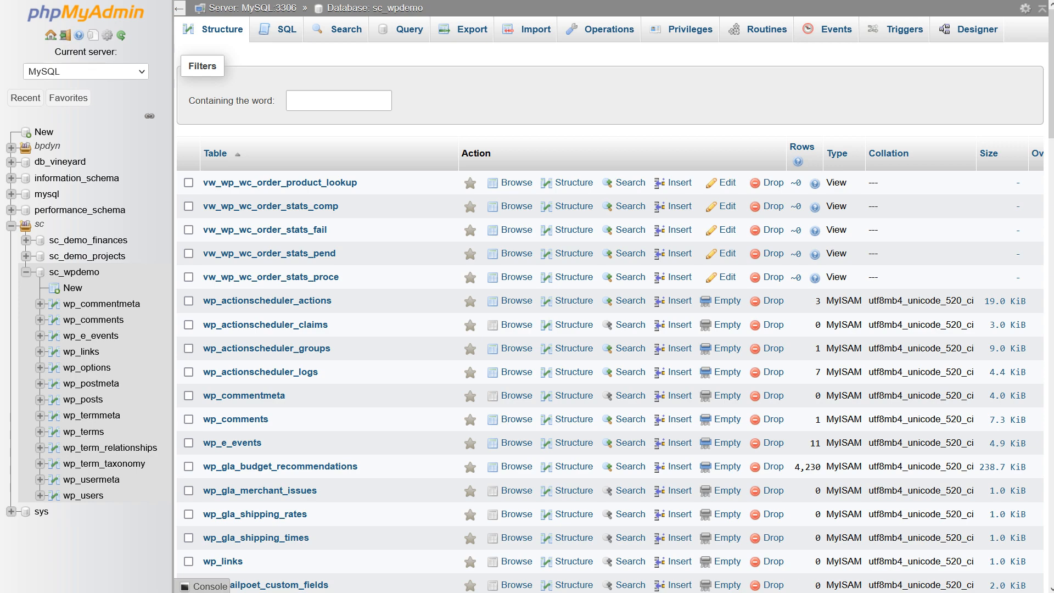
scroll(587, 408, "down", 13)
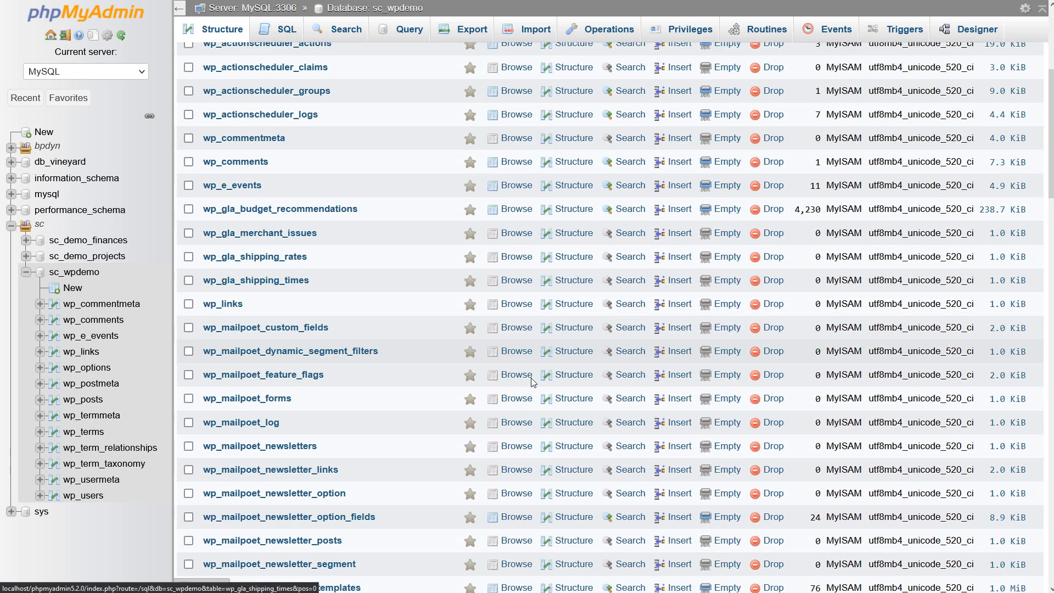
scroll(445, 416, "down", 15)
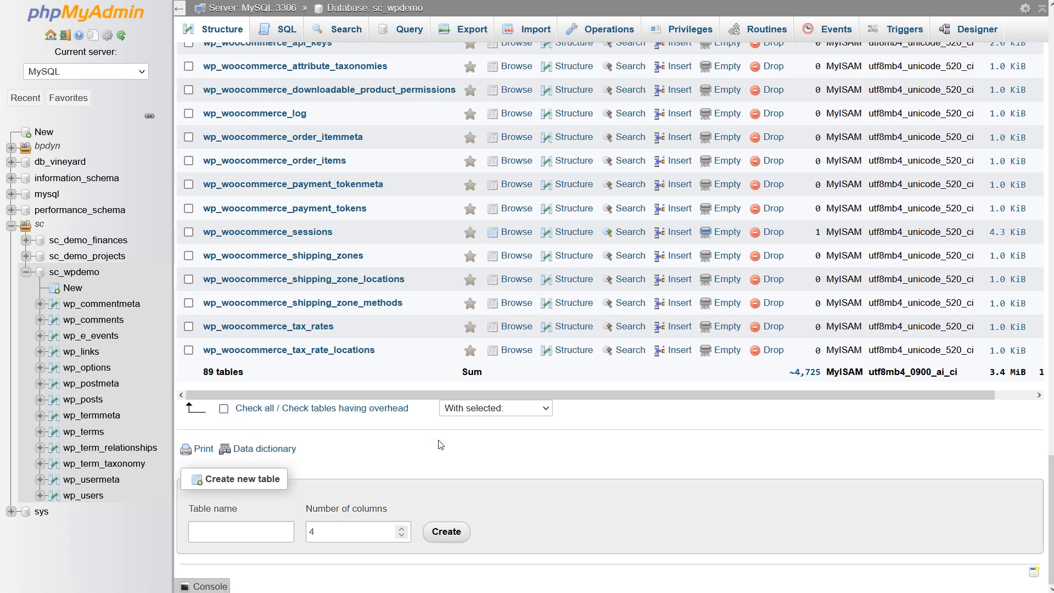
scroll(445, 448, "up", 7)
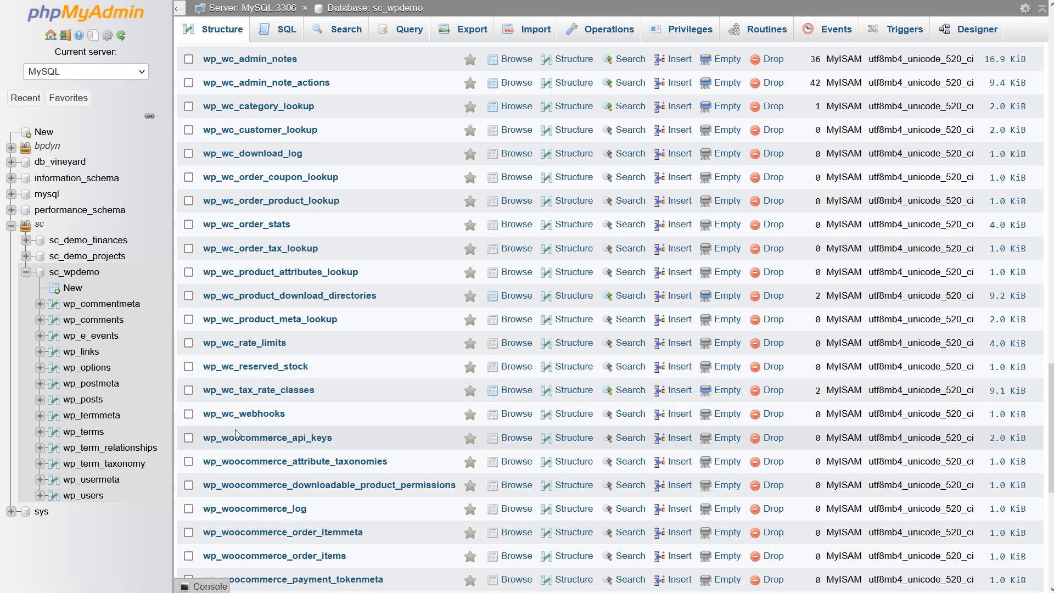
Step: Reload the database structure and look through the expanded Tables and Views groups of sc_wpdemo in the navigation tree
key("F5")
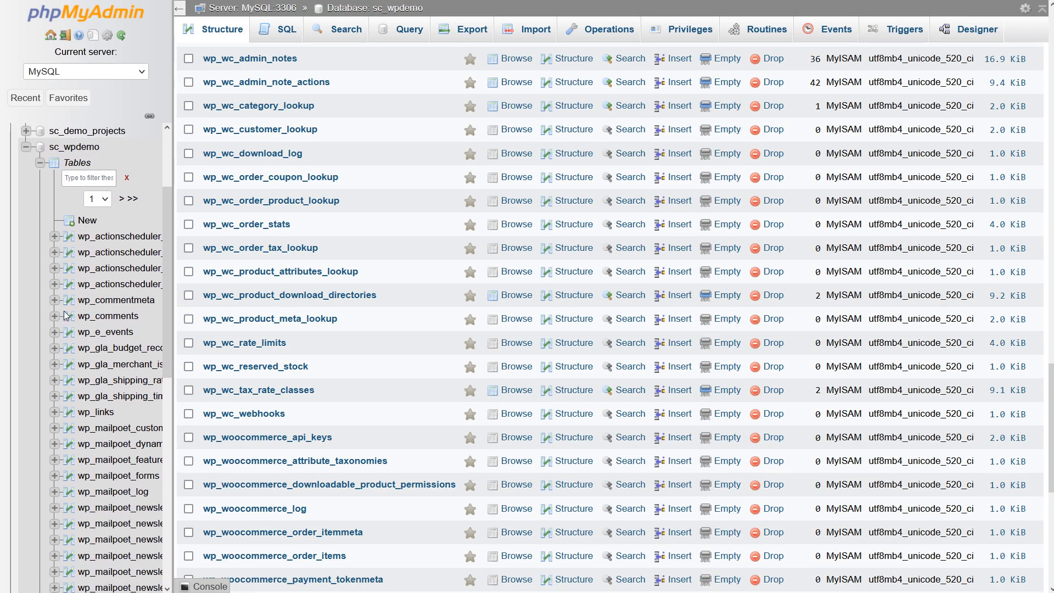
left_click(39, 163)
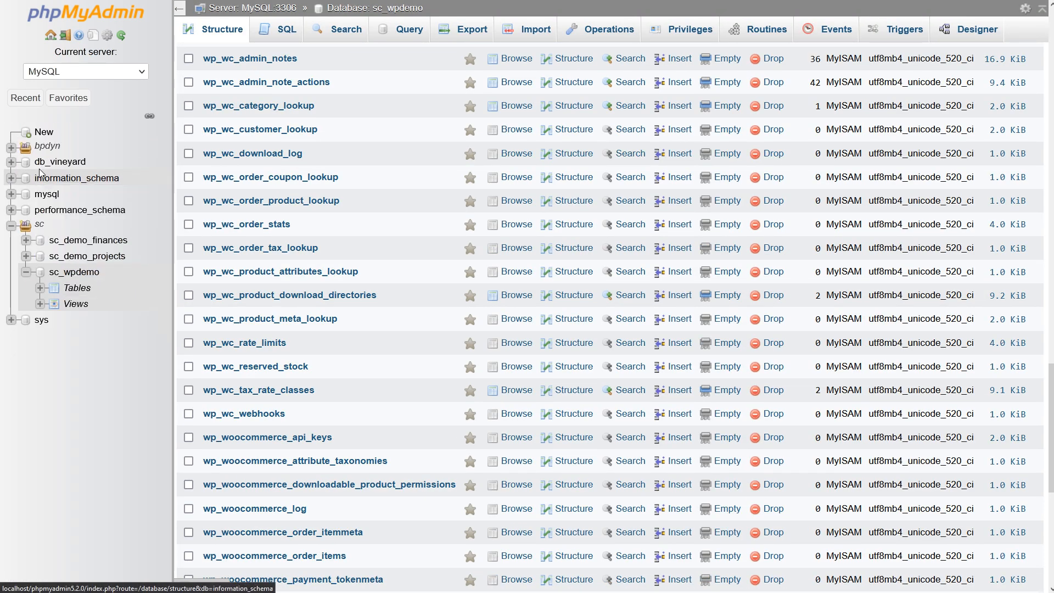
left_click(40, 303)
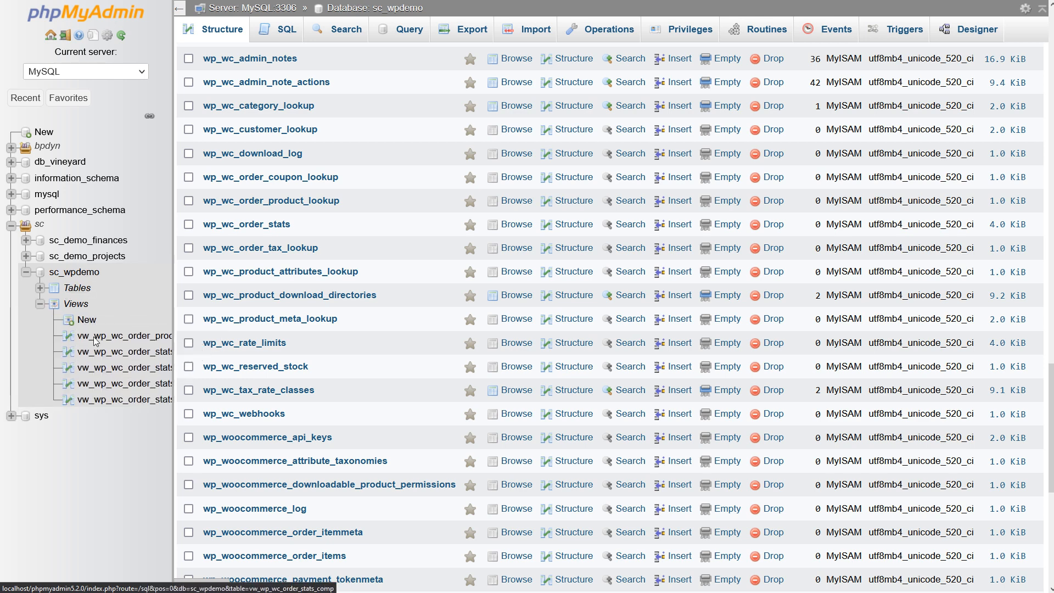
left_click(40, 288)
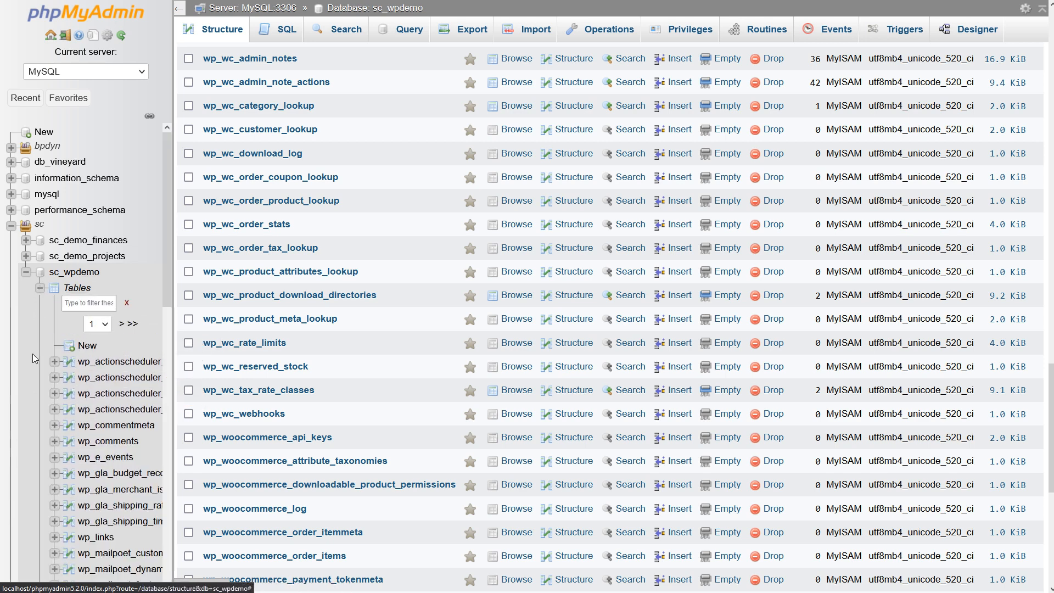
scroll(101, 386, "down", 2)
scroll(101, 386, "down", 3)
left_click_drag(168, 276, 174, 546)
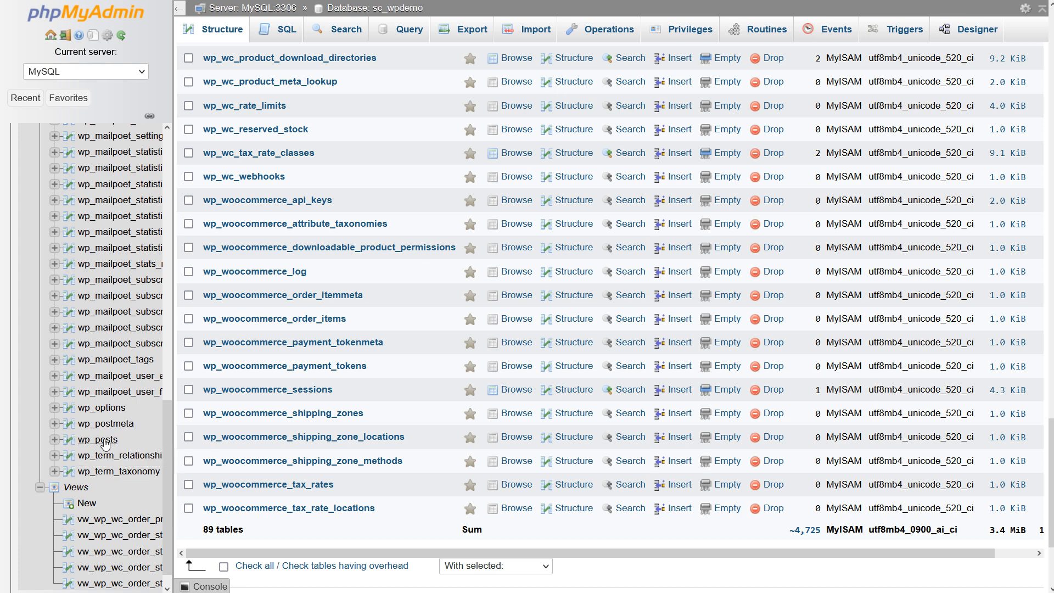
scroll(183, 442, "up", 4)
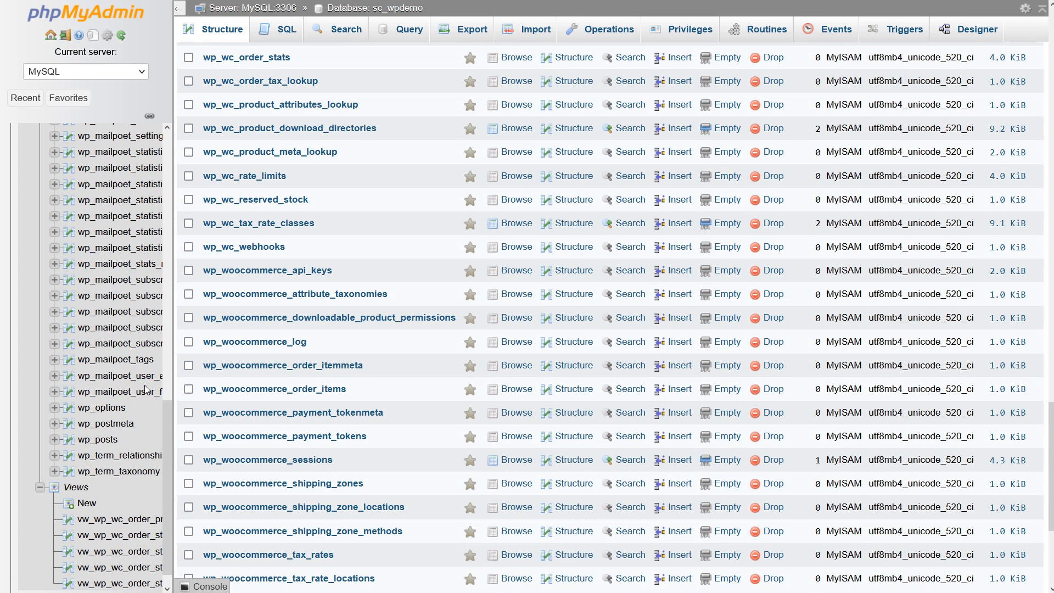
left_click_drag(169, 450, 181, 234)
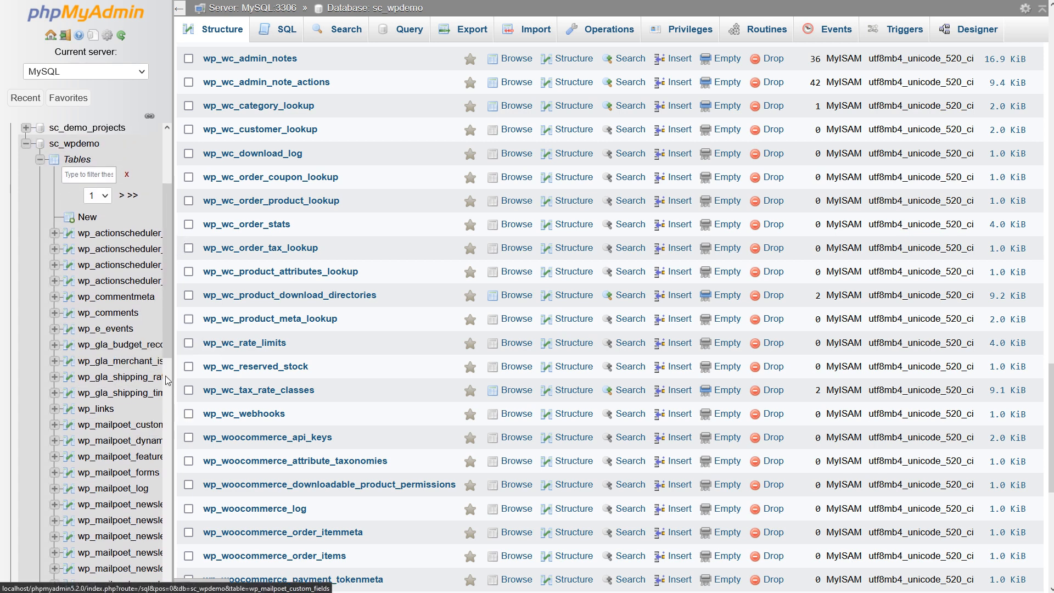
left_click_drag(170, 328, 170, 551)
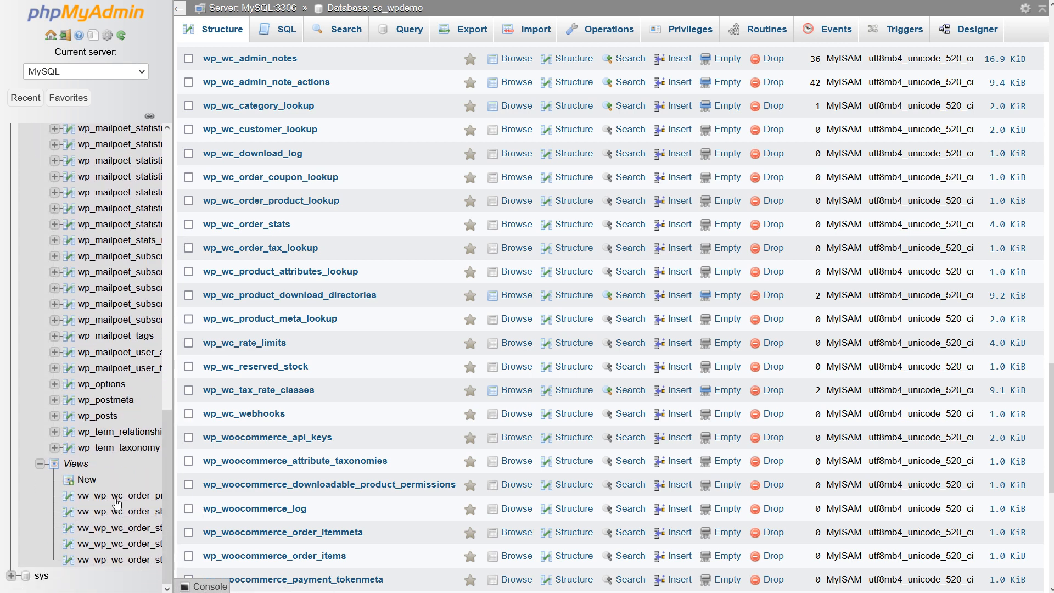
Step: Browse the records of the vw_wp_wc_order_product_lookup view across all its columns
left_click(112, 497)
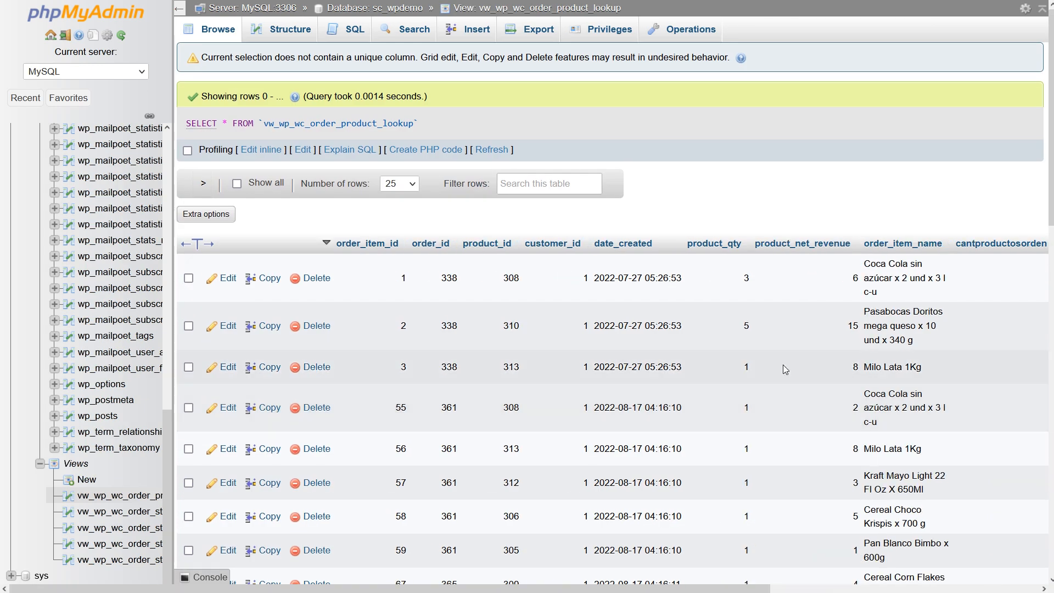
left_click_drag(528, 588, 809, 585)
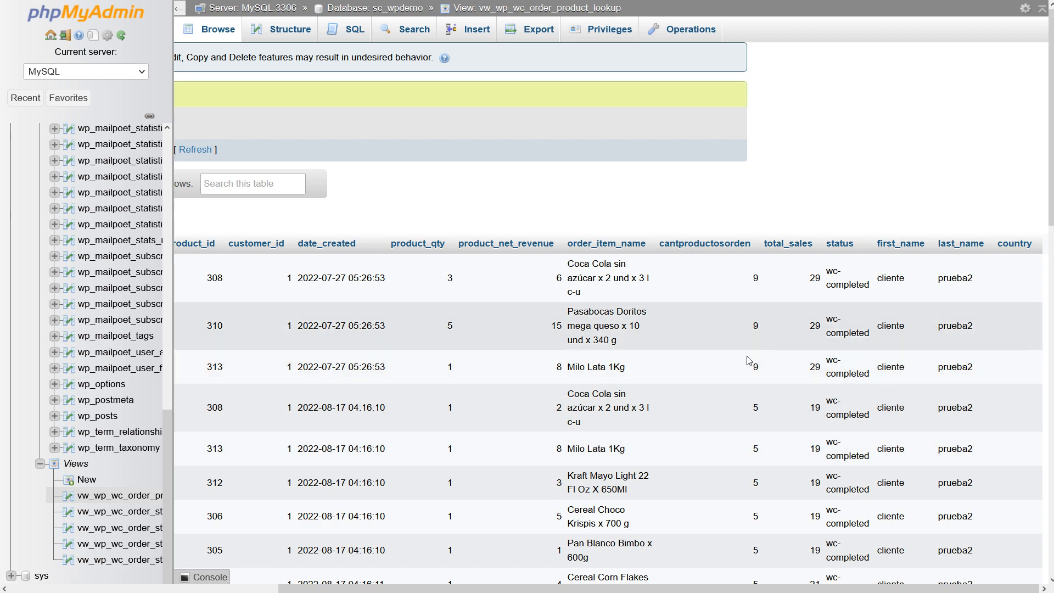
scroll(710, 379, "down", 4)
Step: Browse the records of the vw_wp_wc_order_stats_comp, vw_wp_wc_order_stats_fail and vw_wp_wc_order_stats_pend views
left_click(115, 511)
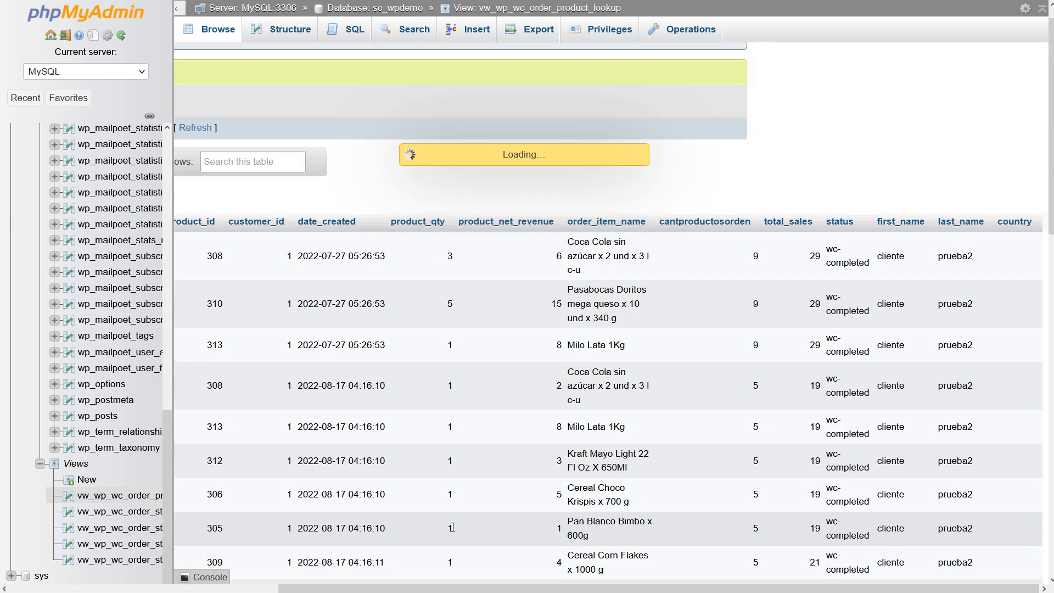
scroll(632, 456, "down", 5)
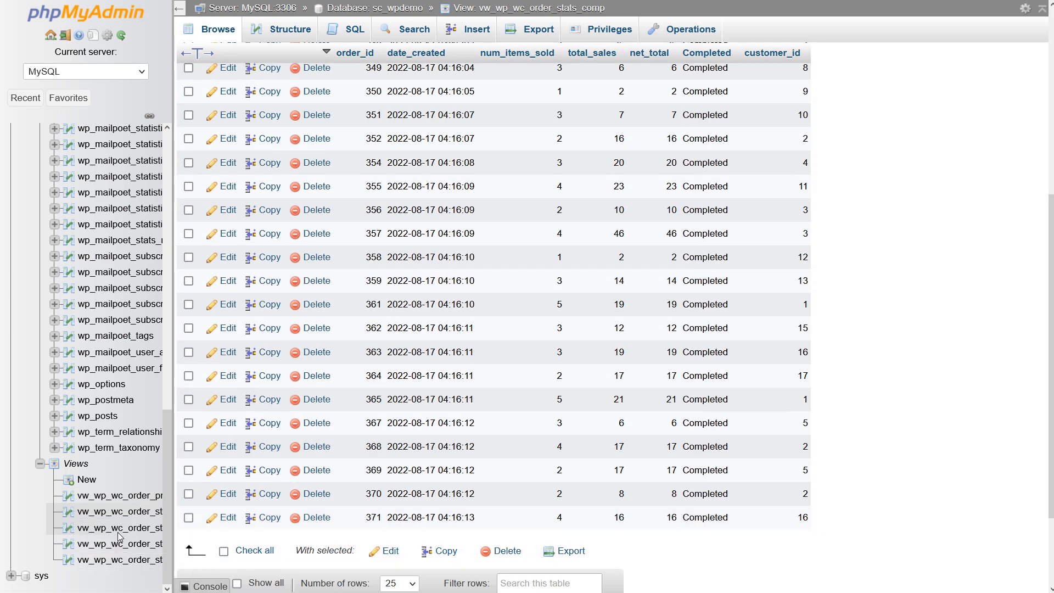
left_click(168, 529)
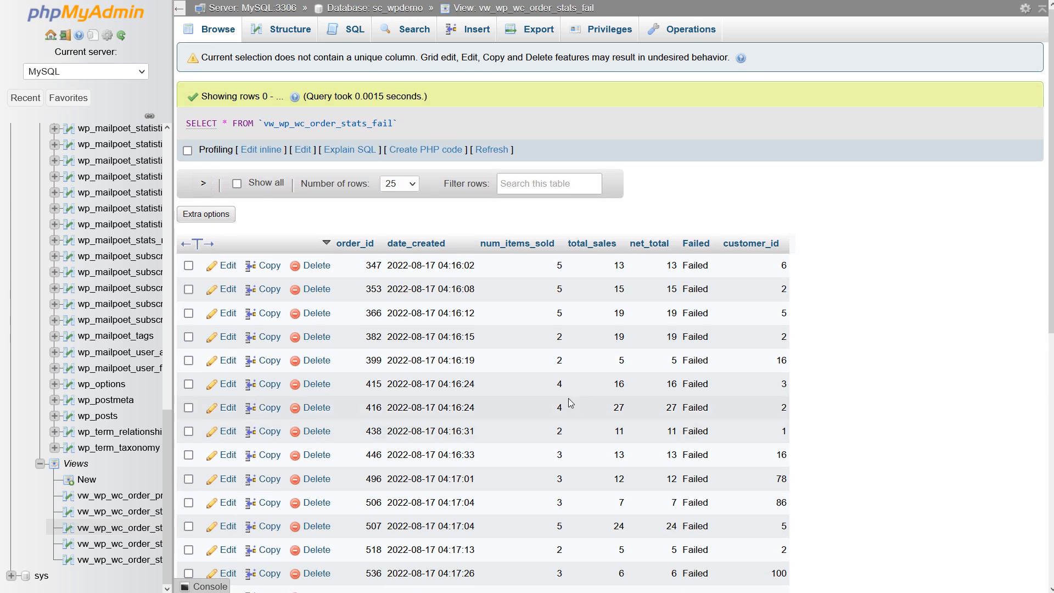
scroll(570, 395, "down", 8)
scroll(574, 392, "up", 7)
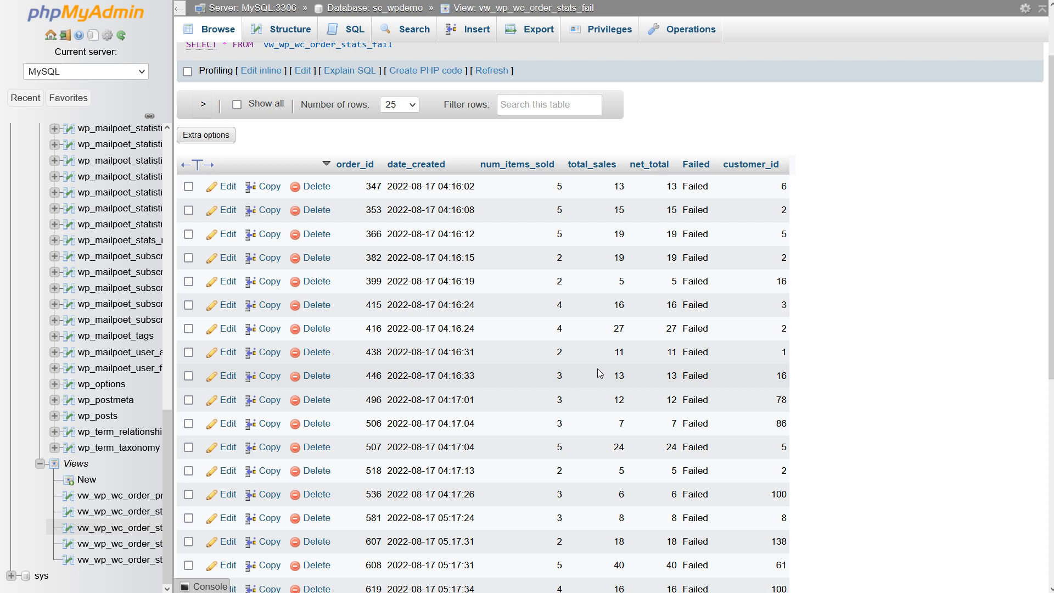
left_click(95, 544)
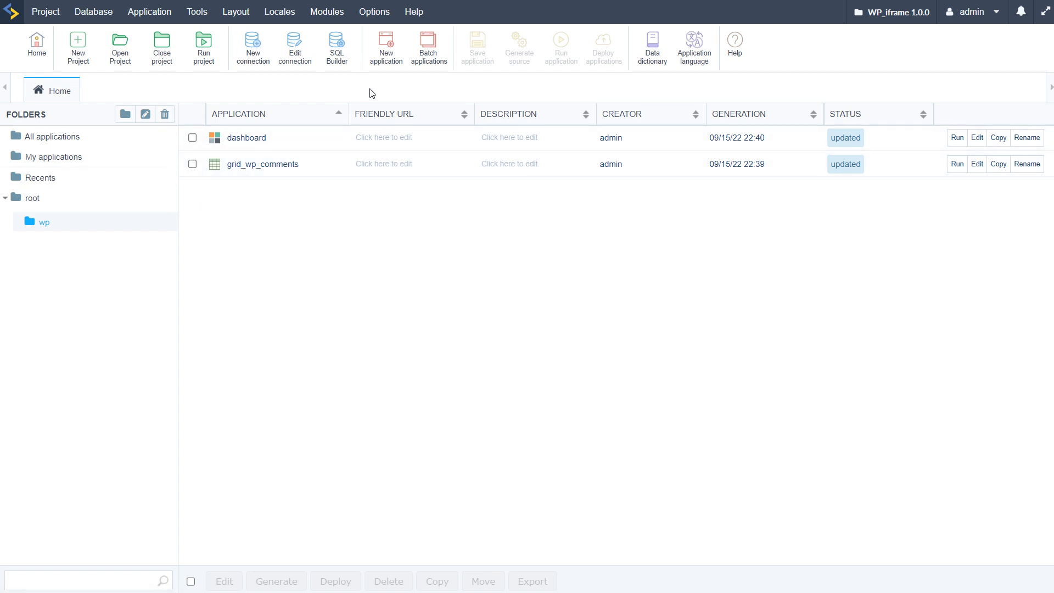
Step: In Scriptcase's WP_iframe project, start a new Grid application and refresh the list of available tables for conn_mysql
left_click(386, 44)
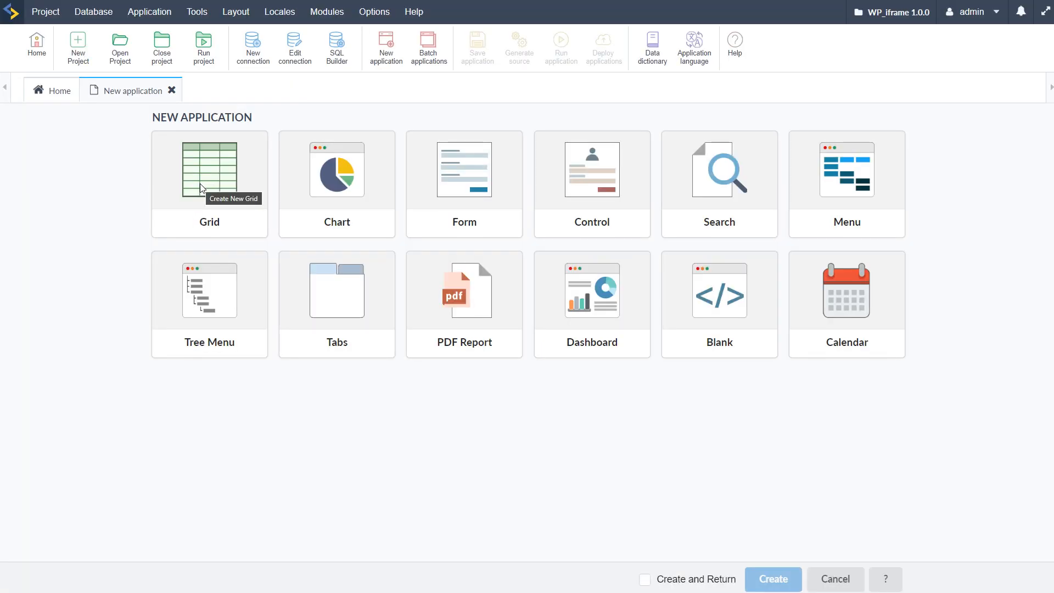
left_click(200, 183)
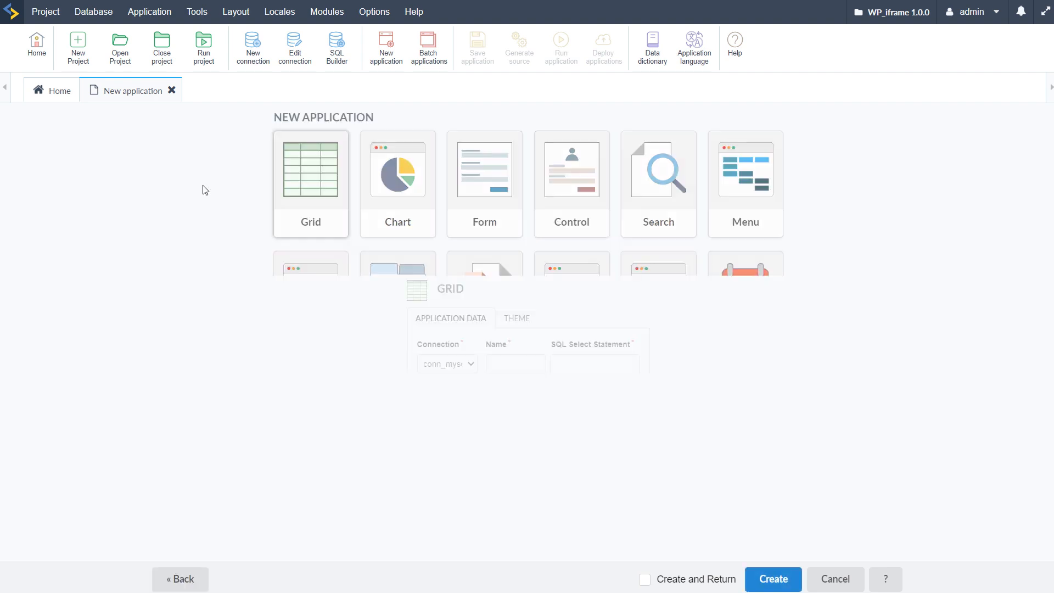
left_click(301, 249)
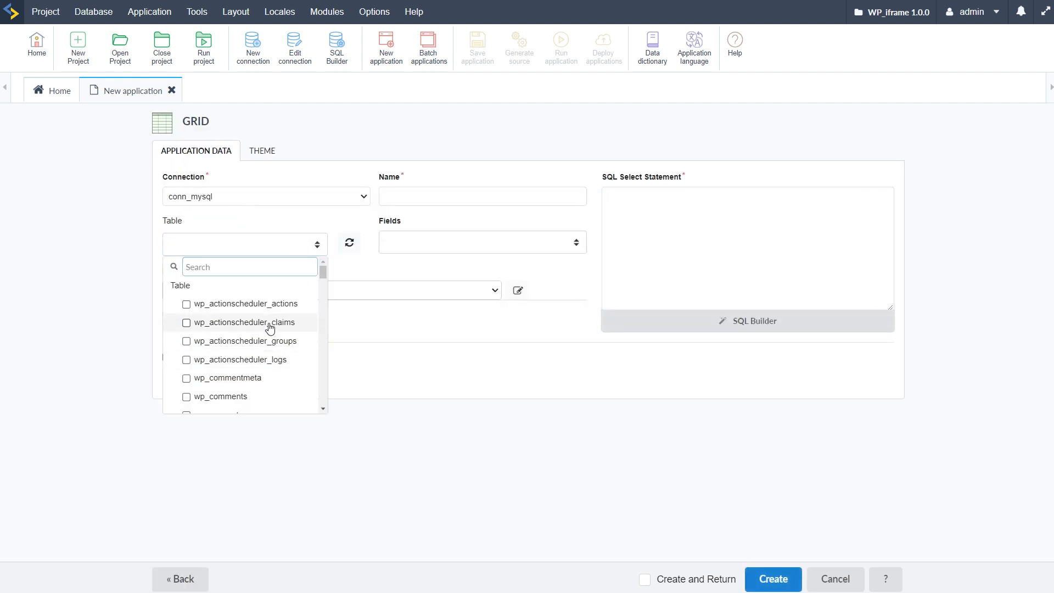
left_click(349, 242)
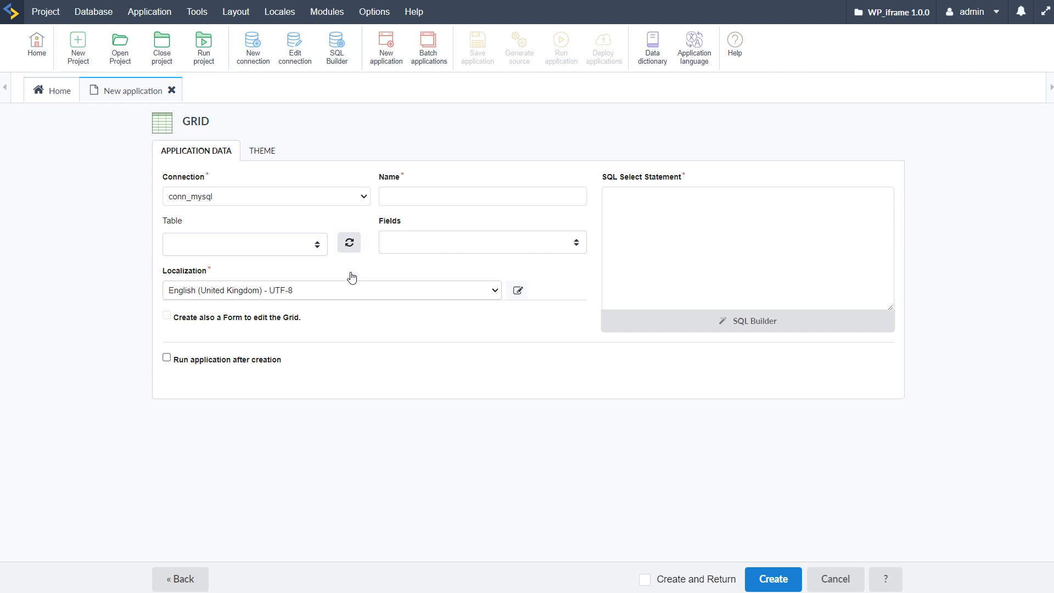
left_click(348, 242)
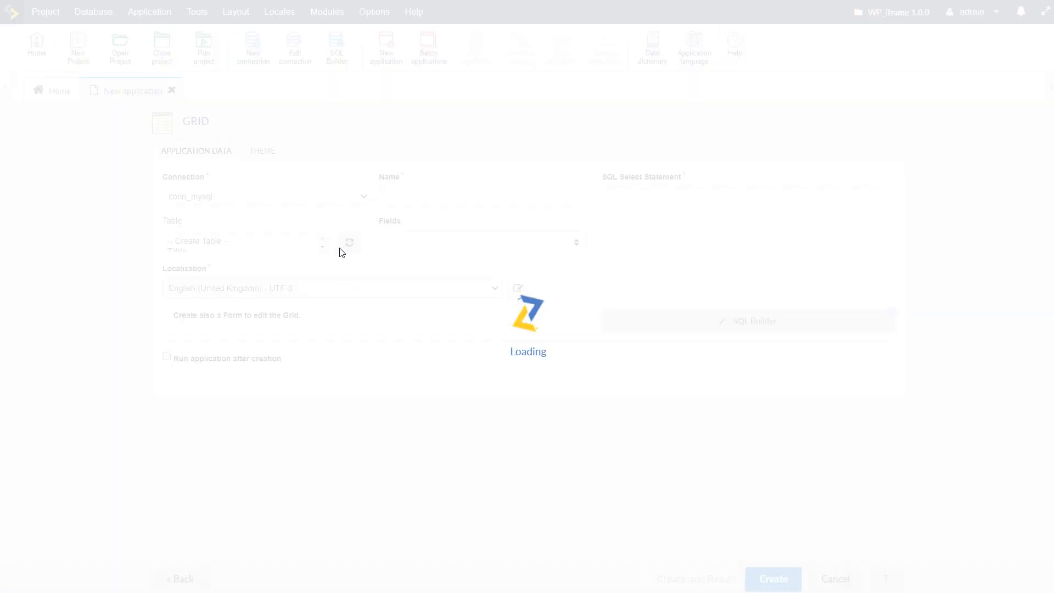
Step: Choose the view vw_wp_wc_order_product_lookup as the grid's data source and create the application
left_click(320, 255)
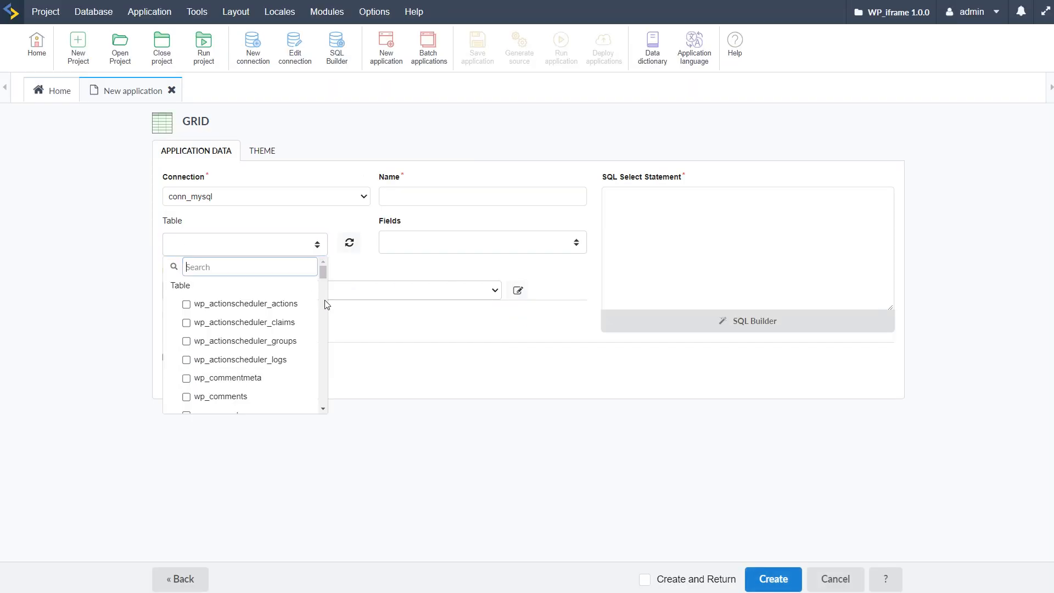
scroll(288, 347, "down", 3)
scroll(288, 349, "down", 15)
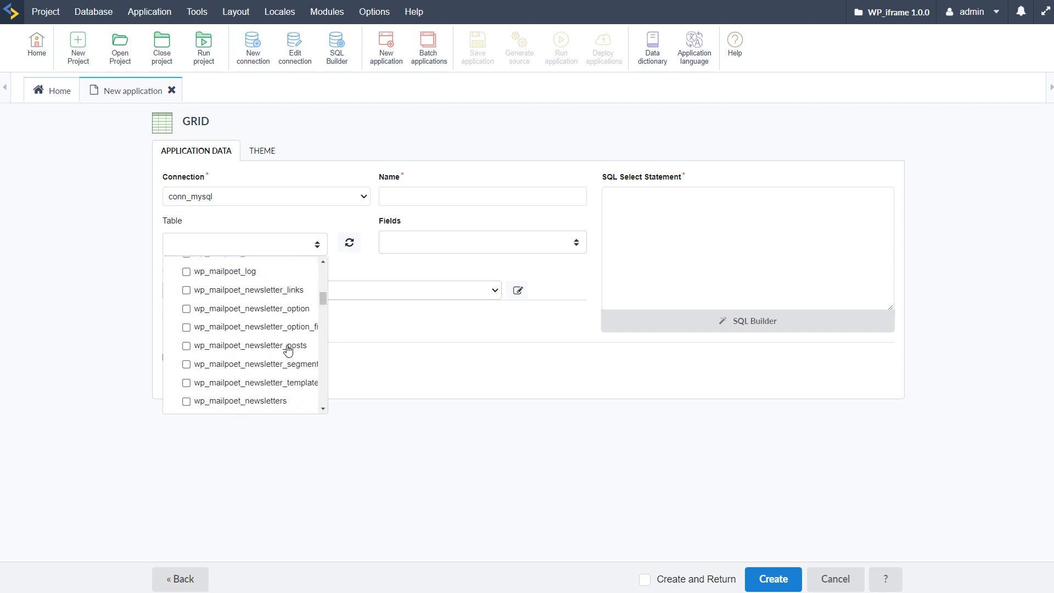
scroll(287, 349, "down", 15)
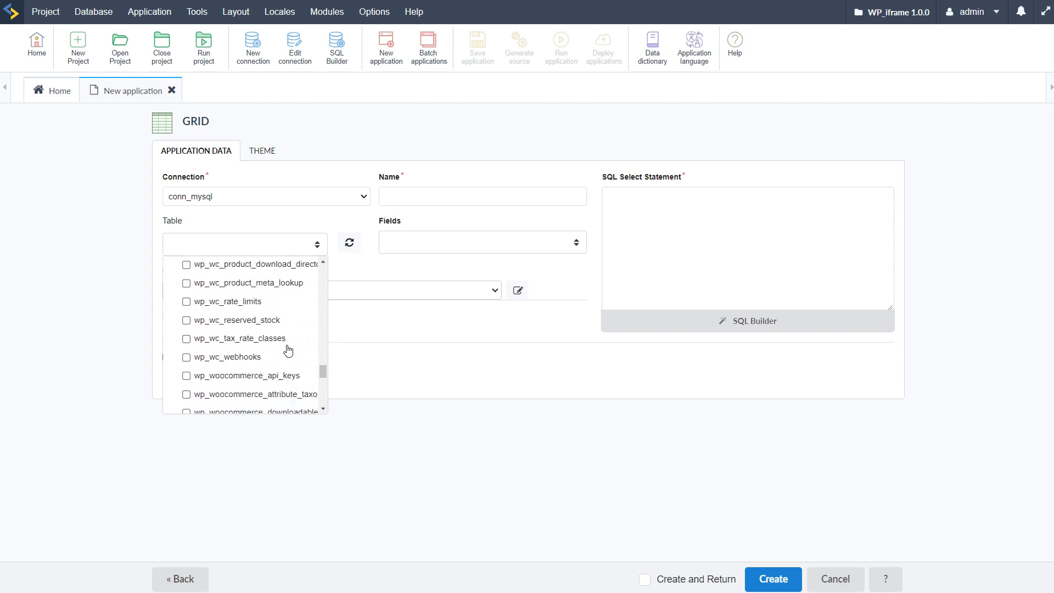
scroll(291, 356, "down", 1)
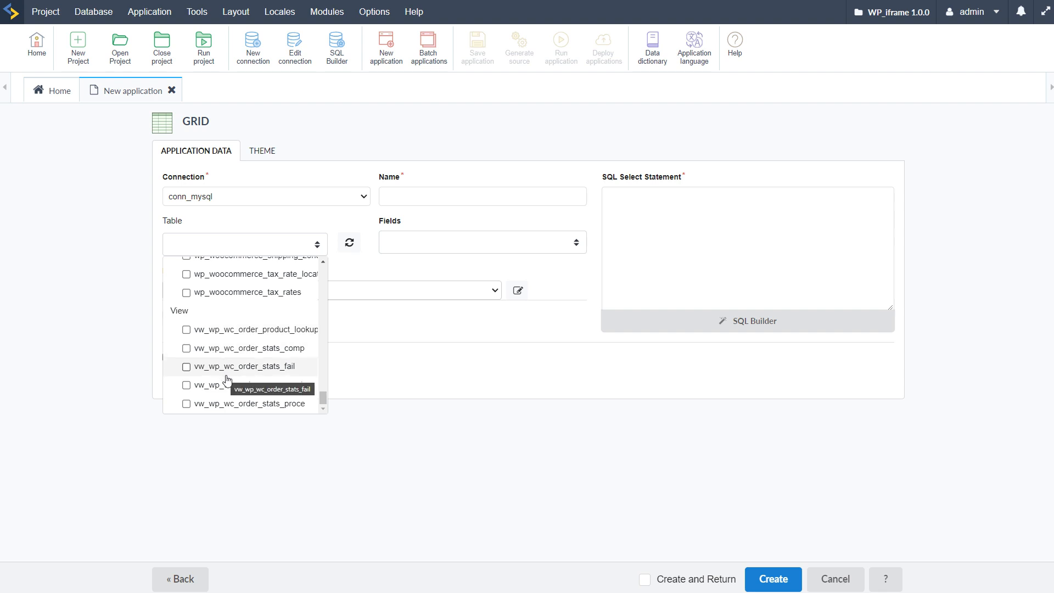
left_click(186, 330)
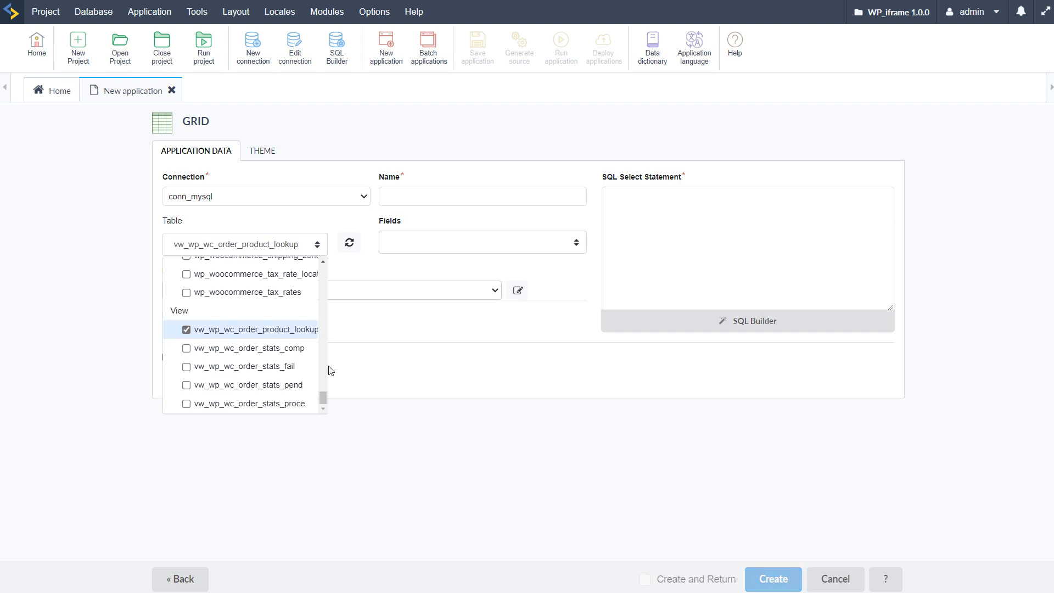
left_click(451, 340)
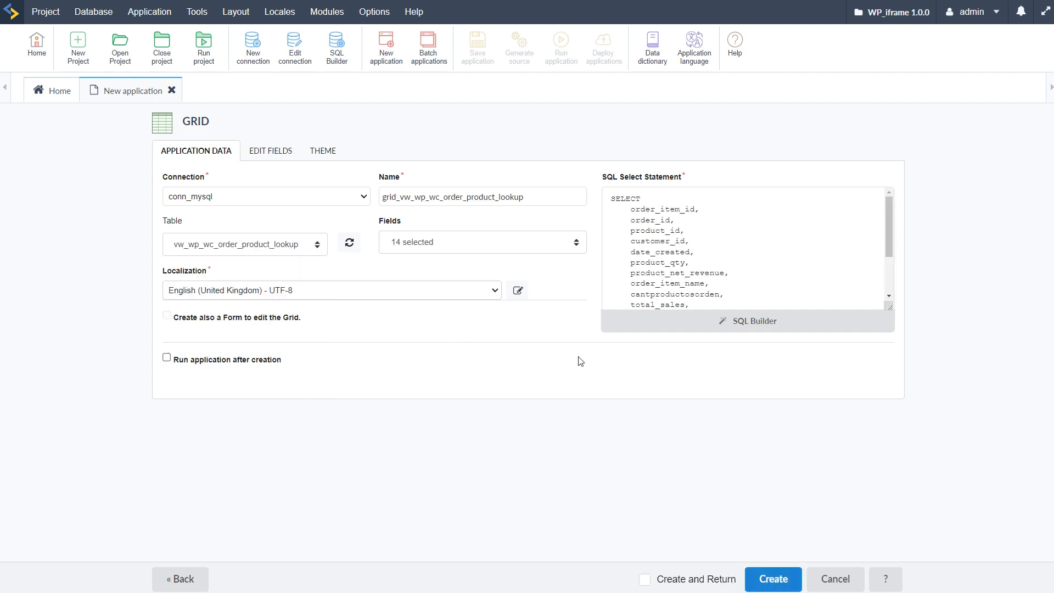
left_click(766, 577)
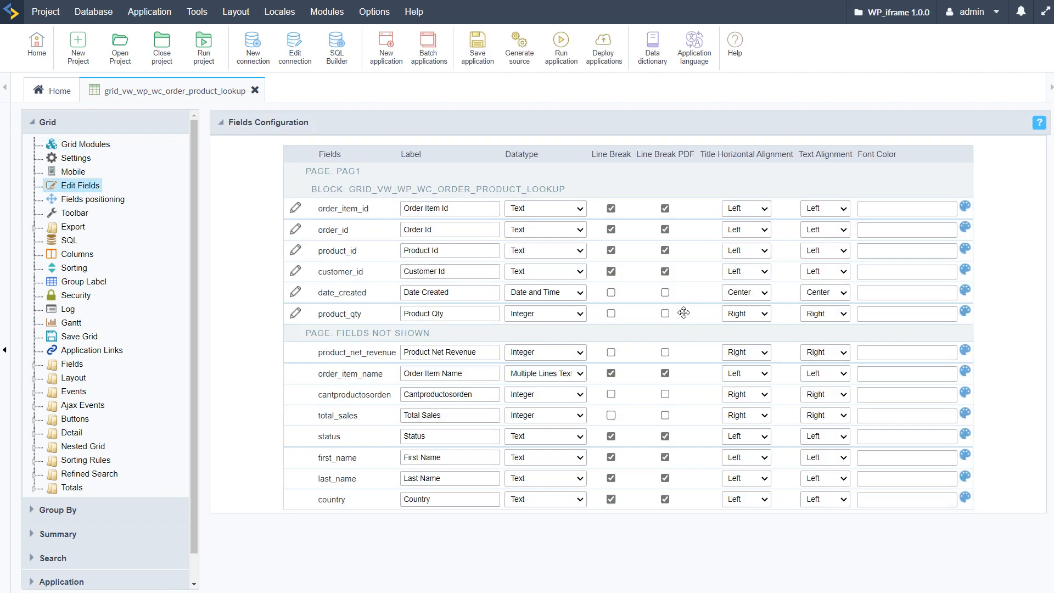
Step: Show total_sales and status after product_qty, and first_name, last_name and country after date_created, in the grid's field configuration
left_click_drag(351, 436, 350, 342)
left_click_drag(350, 429, 349, 336)
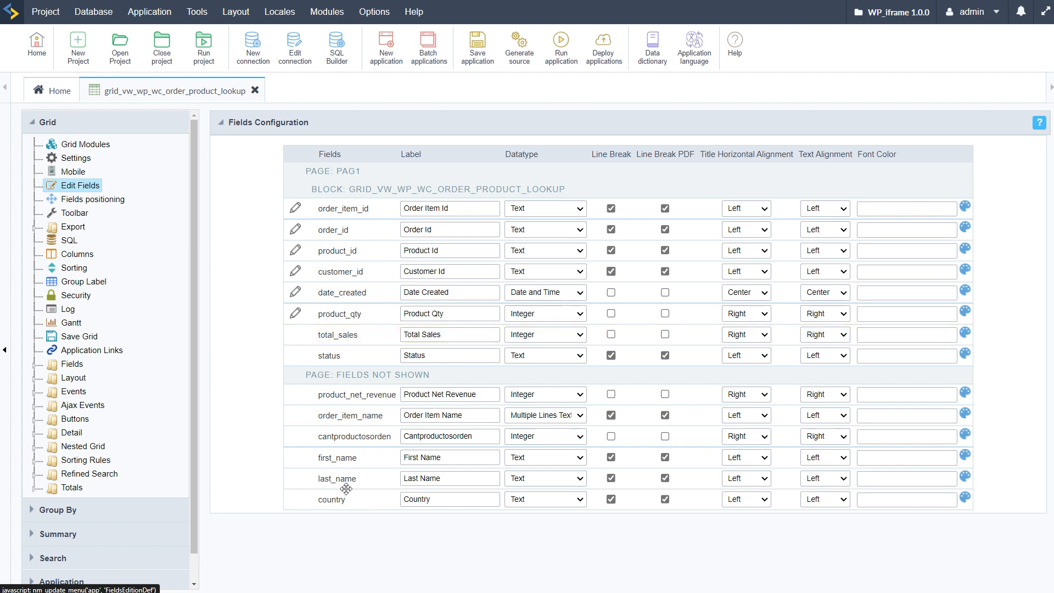
left_click_drag(352, 460, 353, 316)
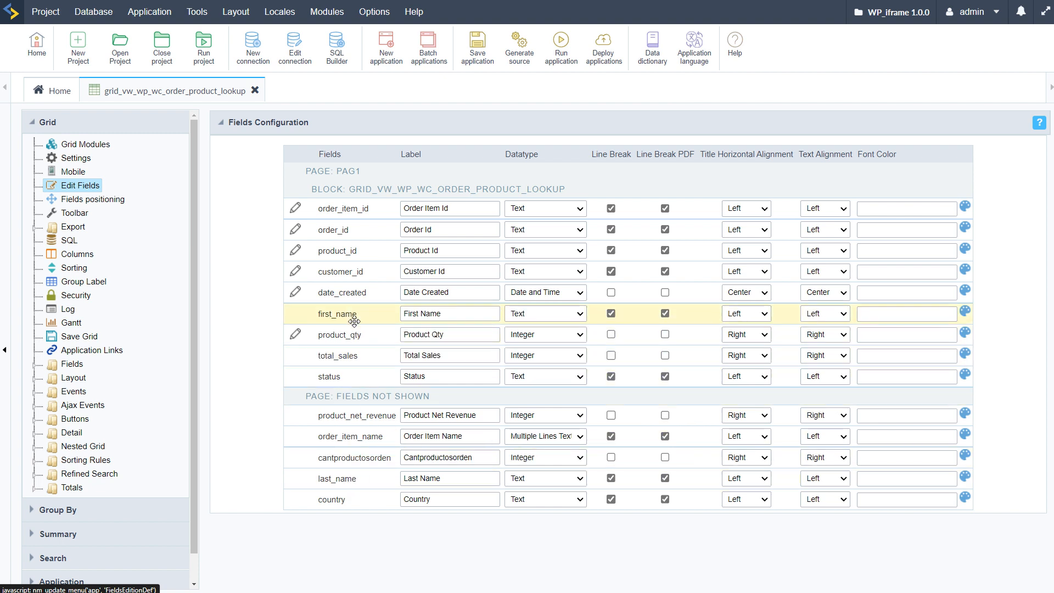
left_click_drag(354, 476, 365, 332)
left_click_drag(353, 501, 372, 361)
Step: Move order_item_id to the fields not shown, and place order_item_name between last_name and country in the grid
left_click_drag(336, 212, 362, 397)
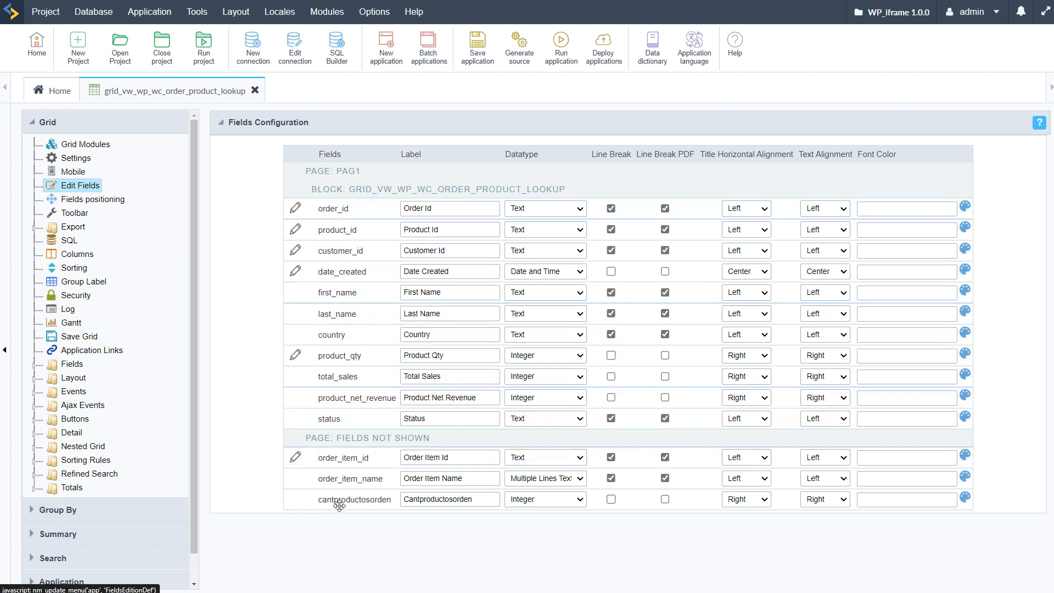
left_click_drag(350, 482, 359, 336)
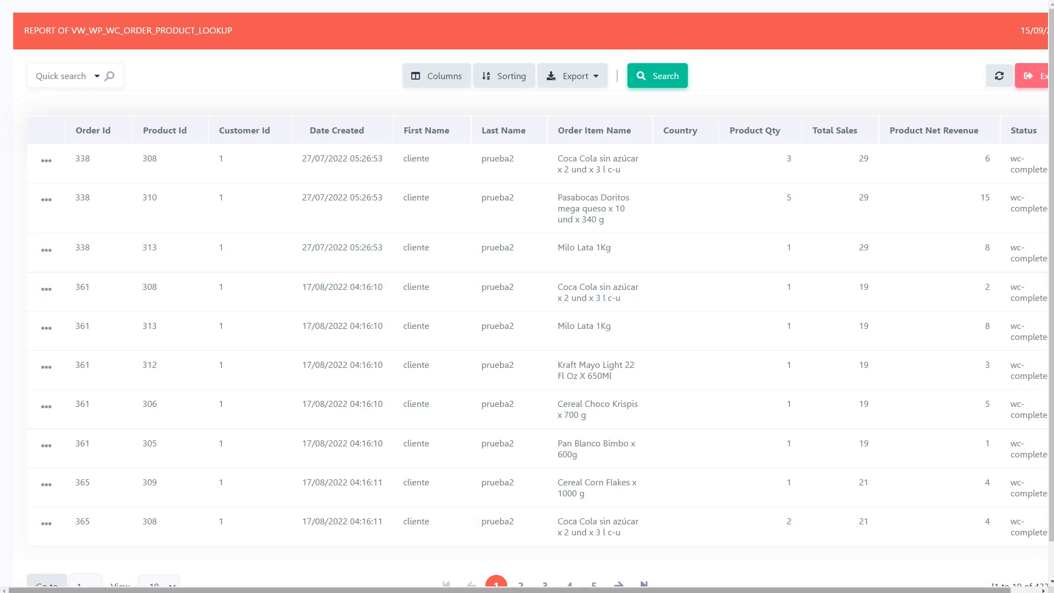
Step: Examine the running grid's order records, including the Product Qty, Total Sales, Product Net Revenue and Status columns
scroll(551, 577, "right", 1)
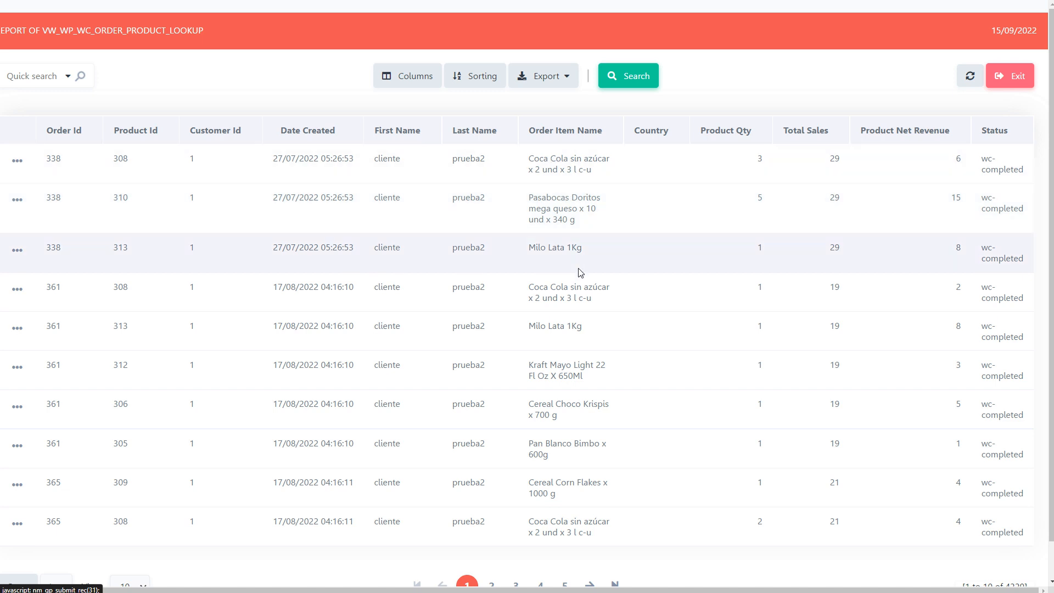
scroll(571, 286, "down", 1)
scroll(449, 374, "up", 1)
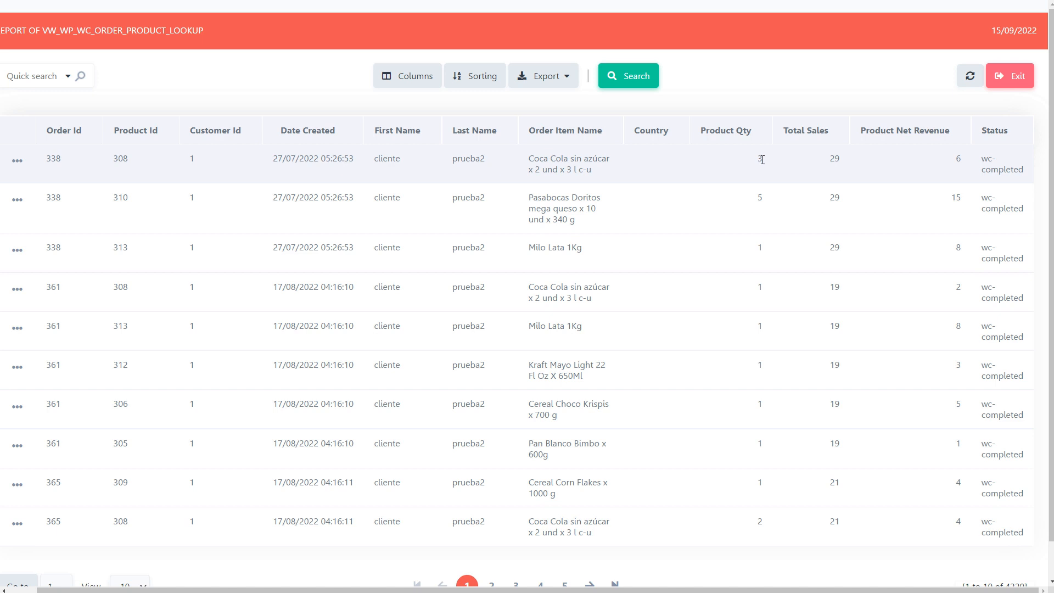
left_click_drag(829, 162, 842, 162)
left_click(950, 161)
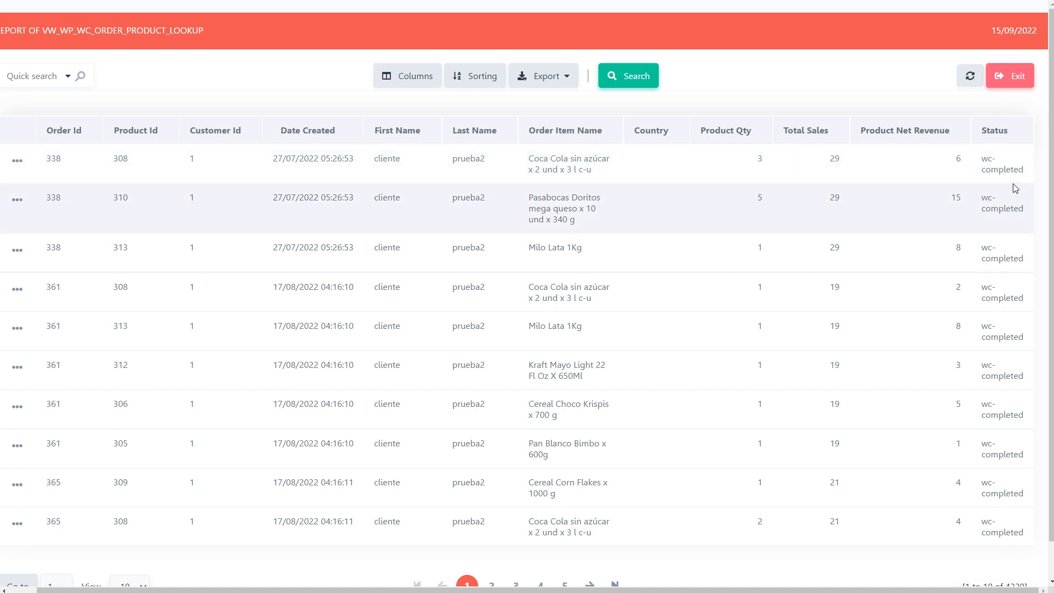
double_click(1007, 261)
left_click(409, 169)
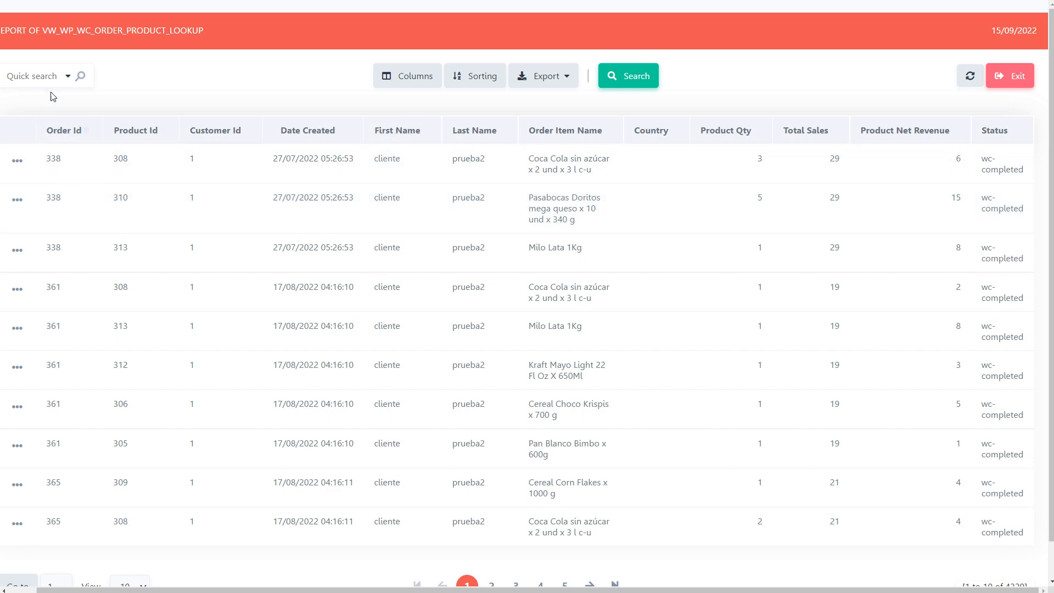
mouse_move(1, 55)
left_click(49, 32)
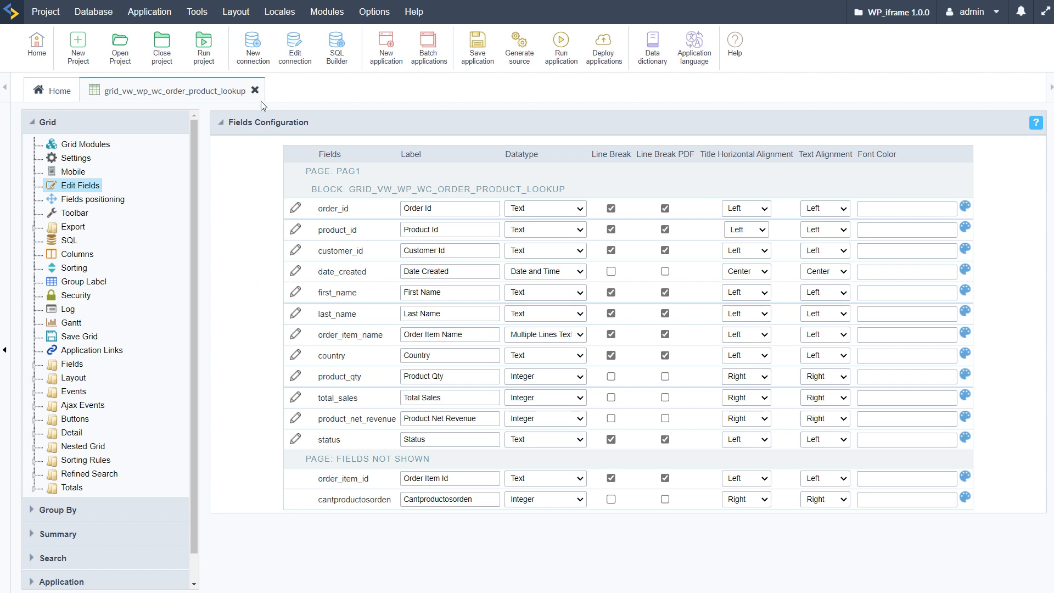
Step: Open the SQL Builder and add the tables wp_wc_order_coupon_lookup and wp_wc_order_product_lookup to the query
left_click(106, 22)
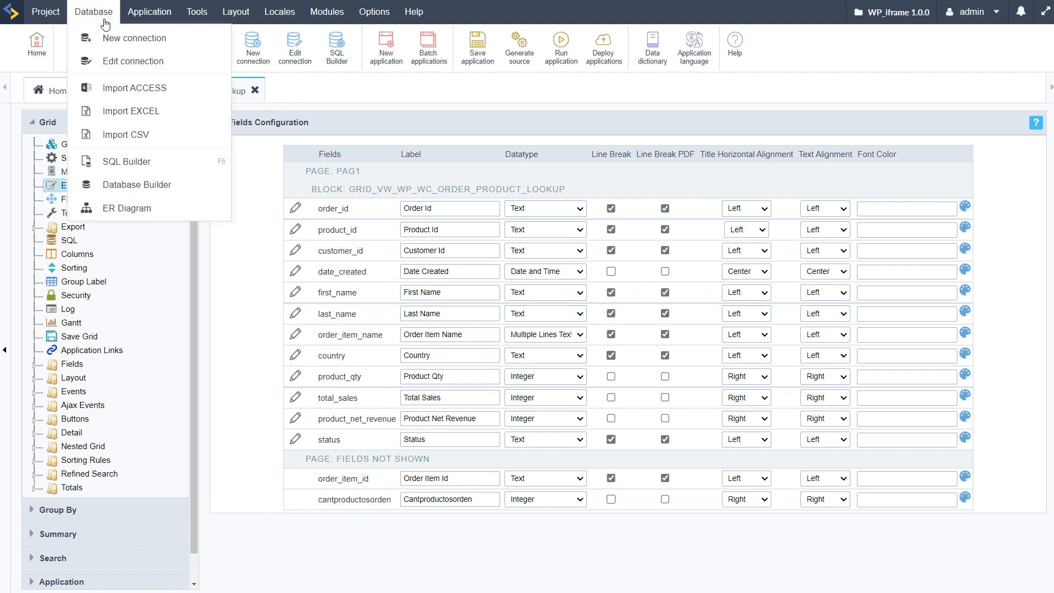
left_click(131, 162)
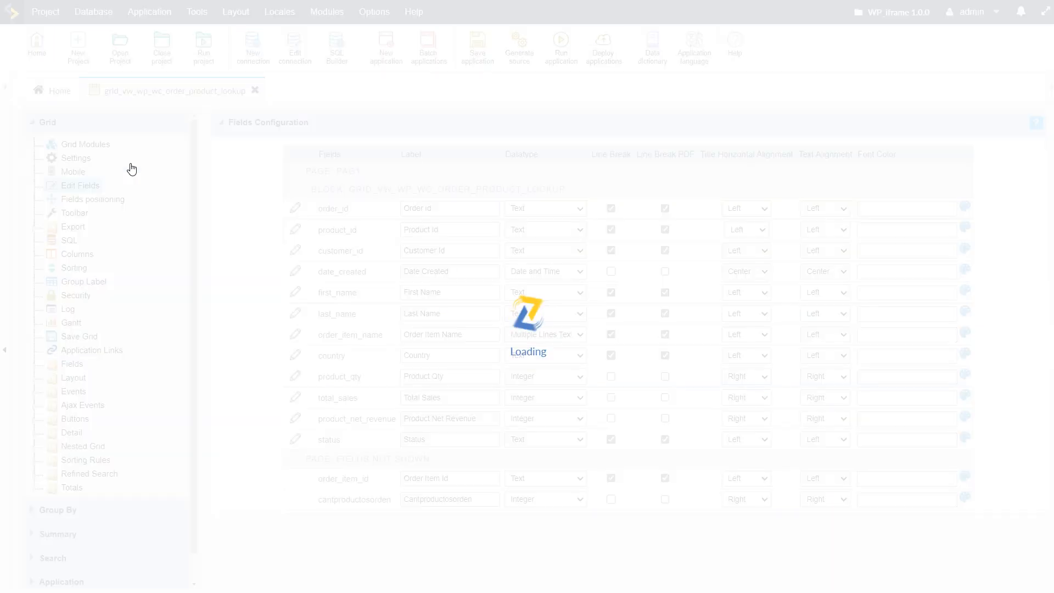
left_click_drag(245, 269, 266, 502)
left_click(67, 256)
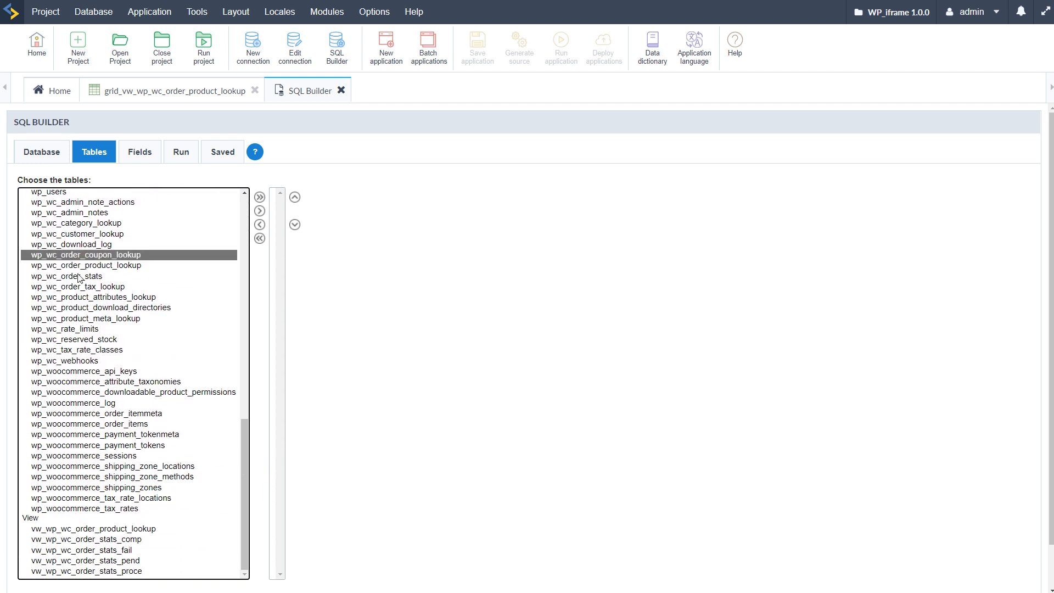
left_click(260, 211)
left_click(85, 265)
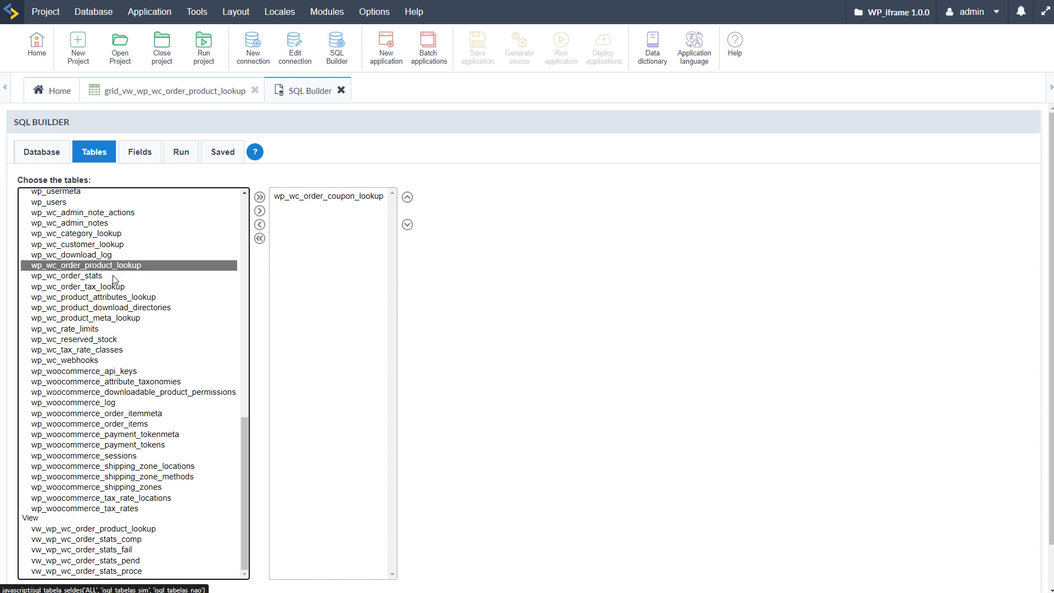
left_click(260, 211)
Step: Look through the SQL Builder's table selection, query run page and saved statements, and close the builder
scroll(388, 367, "down", 2)
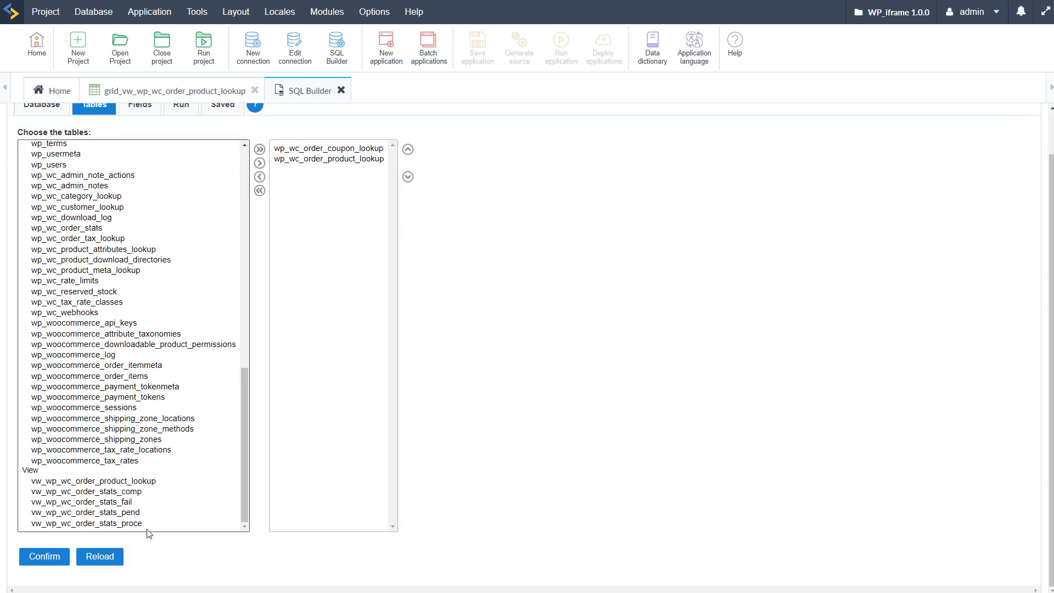
scroll(219, 452, "up", 2)
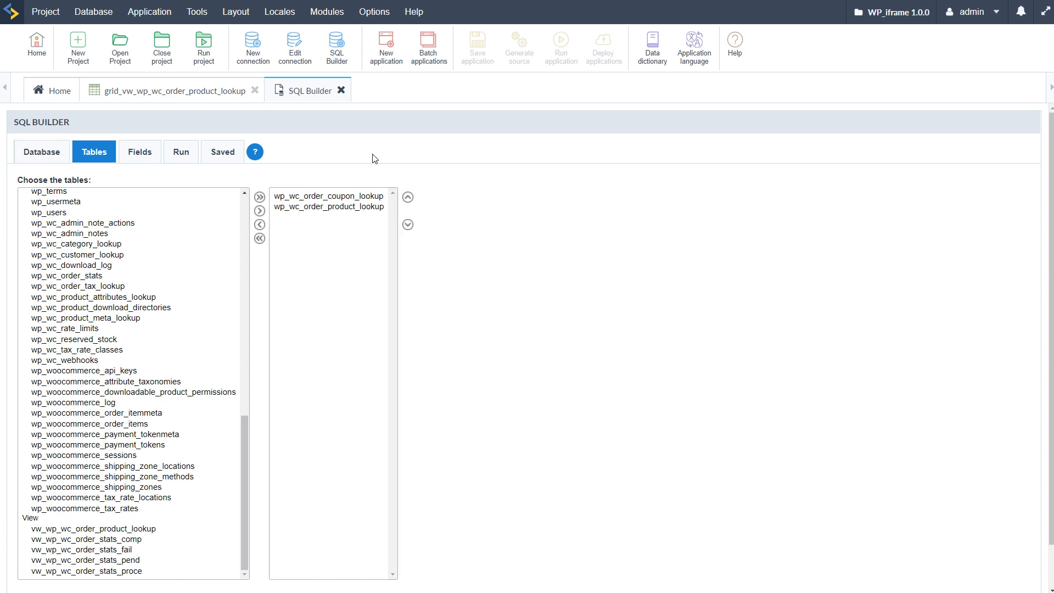
scroll(516, 272, "down", 1)
scroll(184, 148, "up", 1)
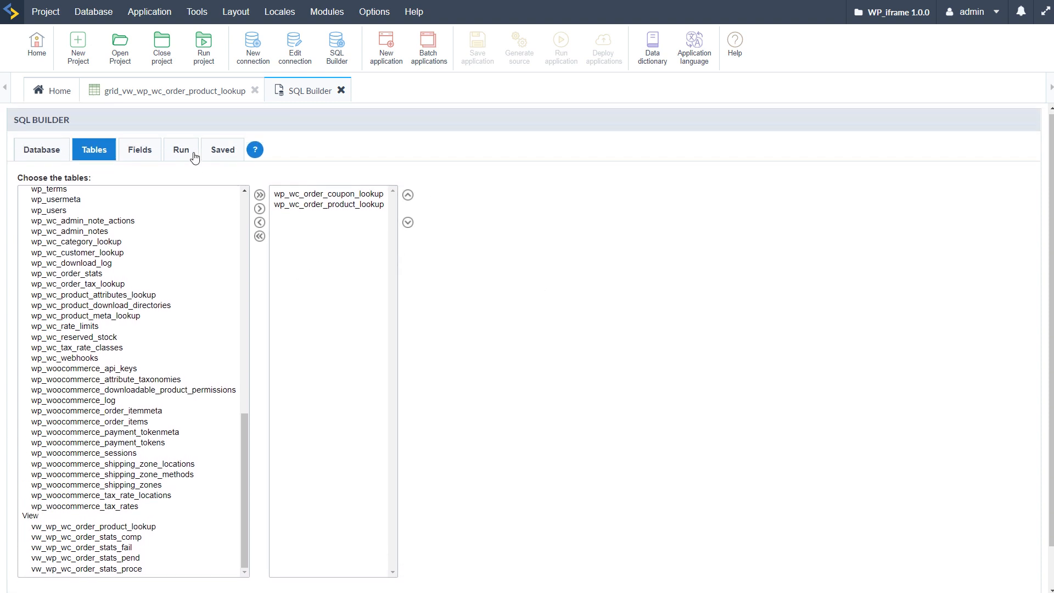
left_click(182, 154)
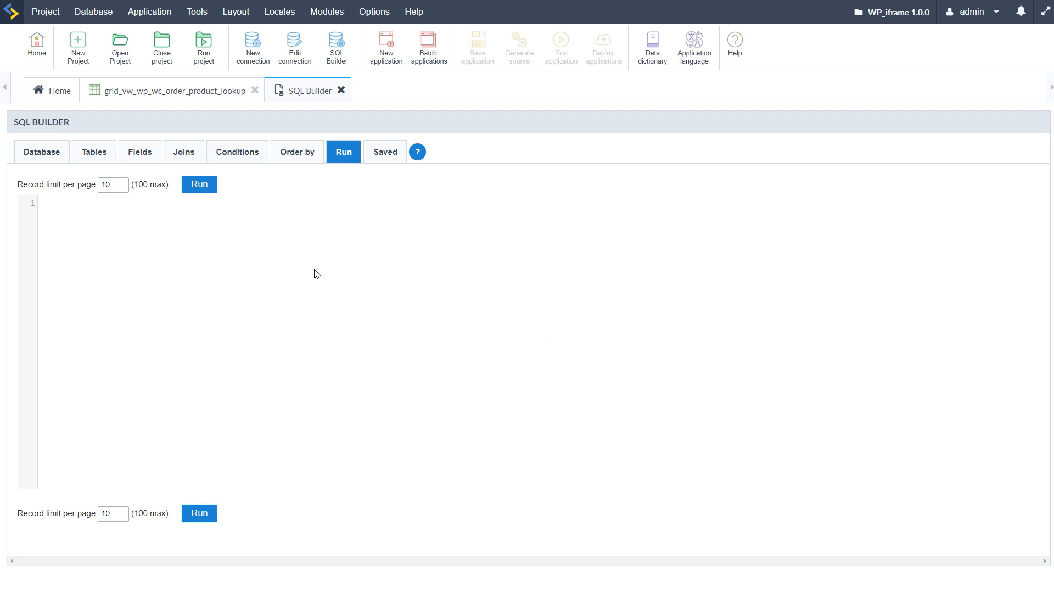
left_click(387, 154)
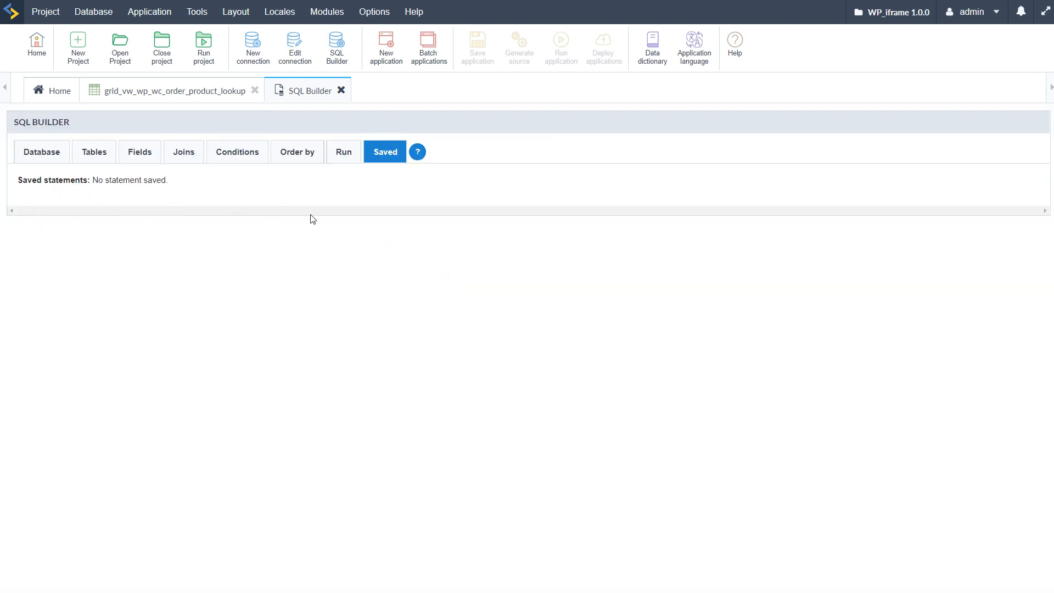
left_click(342, 91)
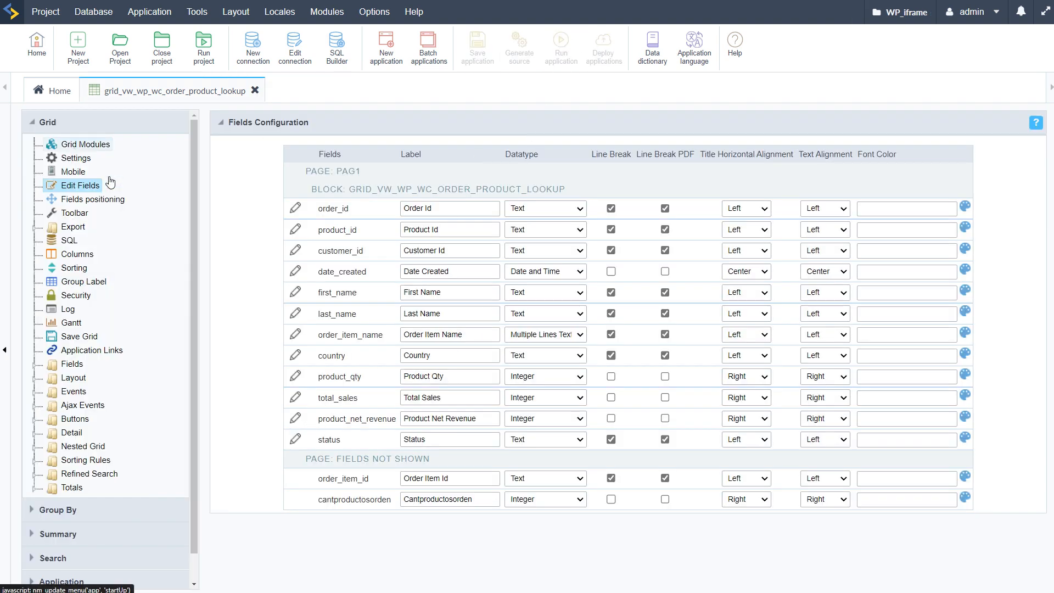
Step: In the grid module settings, set the table width to 100 and change its width unit from automatic
left_click(77, 146)
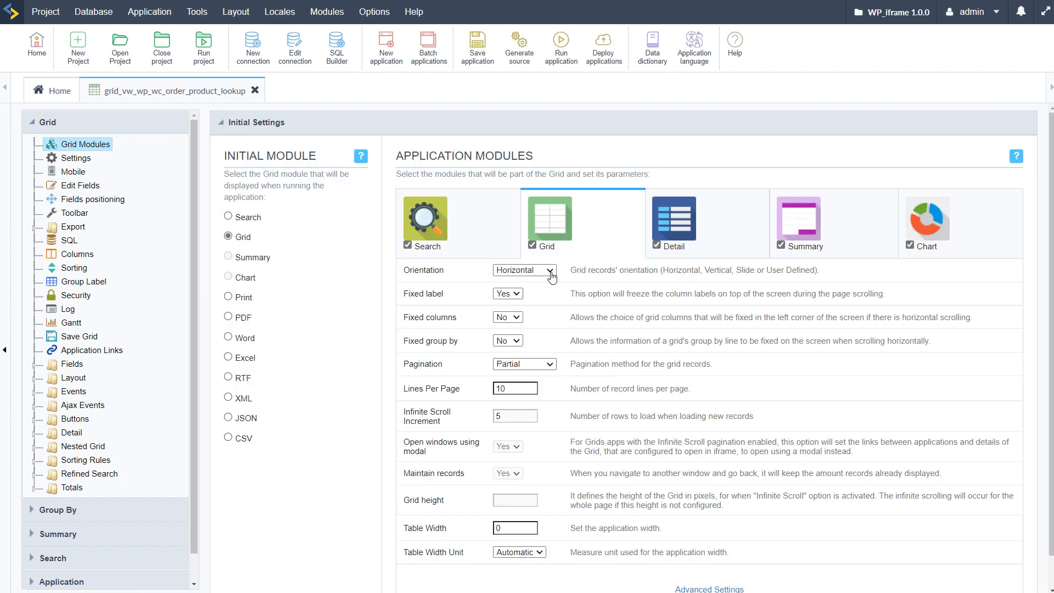
double_click(495, 527)
type("100")
left_click(534, 552)
left_click(528, 566)
Step: Disable the Detail and Search modules, keep Summary enabled, and save the grid application
left_click(657, 245)
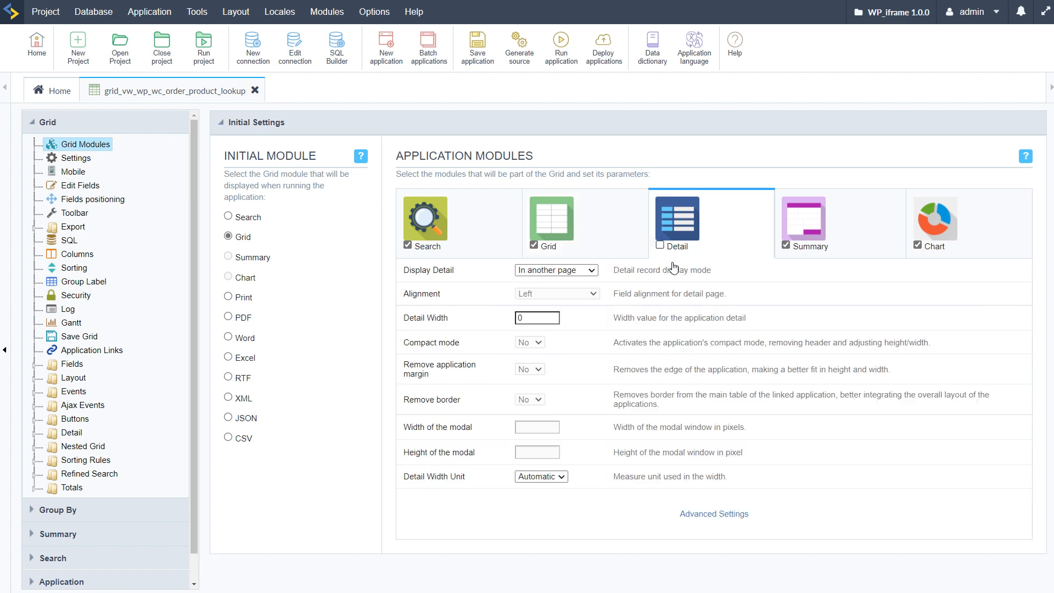
left_click(785, 245)
left_click(786, 245)
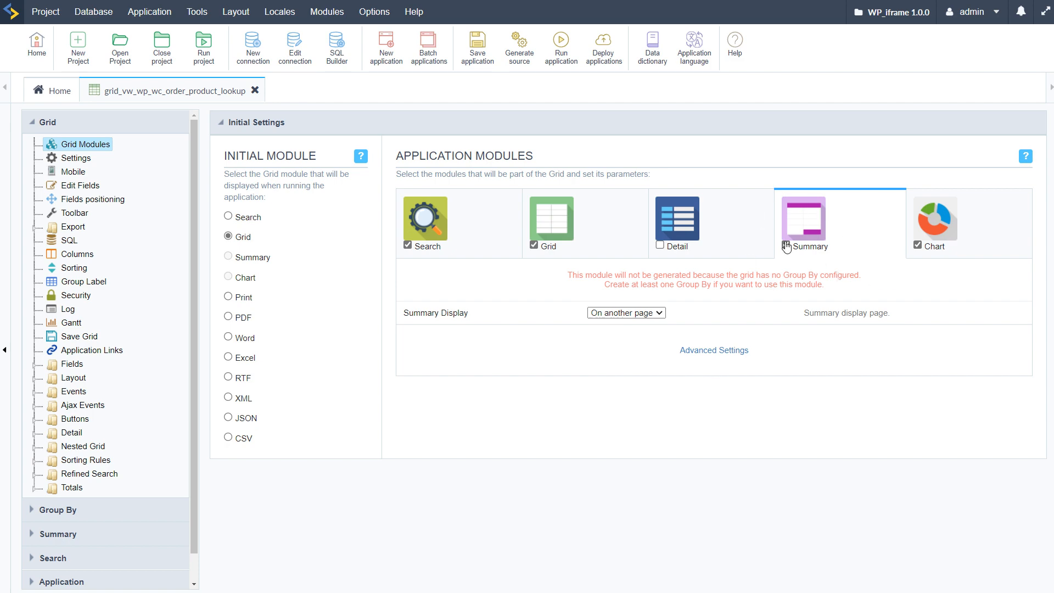
left_click(407, 244)
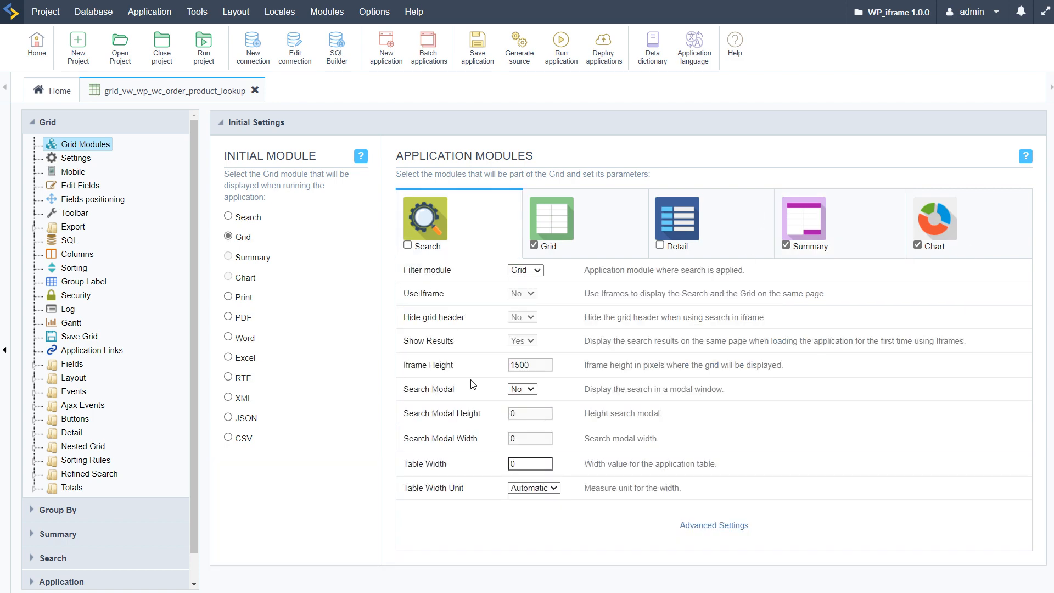
left_click(478, 44)
Step: Set the grid's vertical alignment to Top in its settings and run the application
left_click(71, 159)
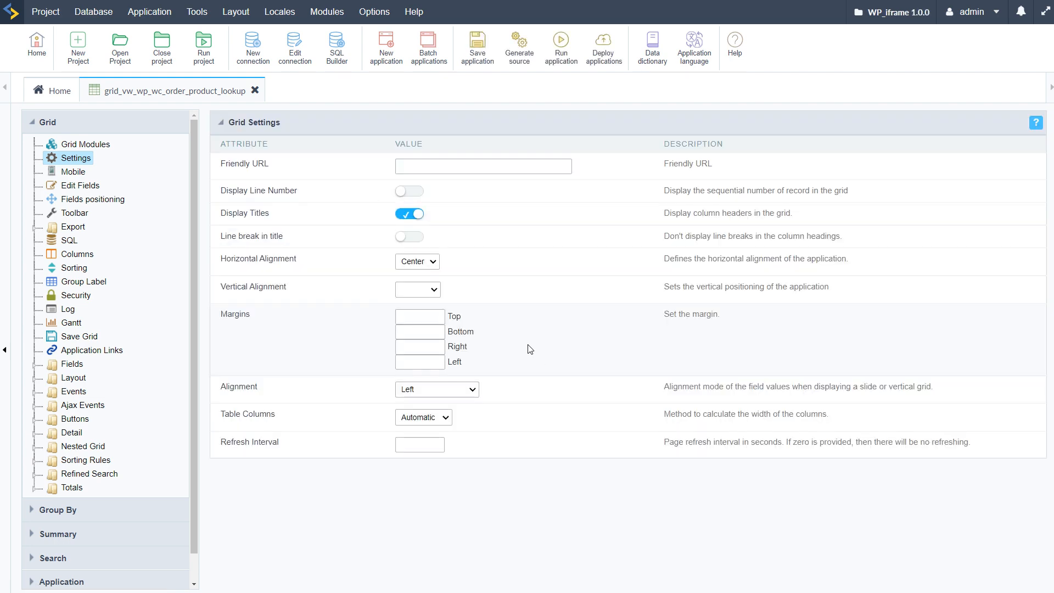
left_click(416, 289)
left_click(405, 311)
left_click(561, 50)
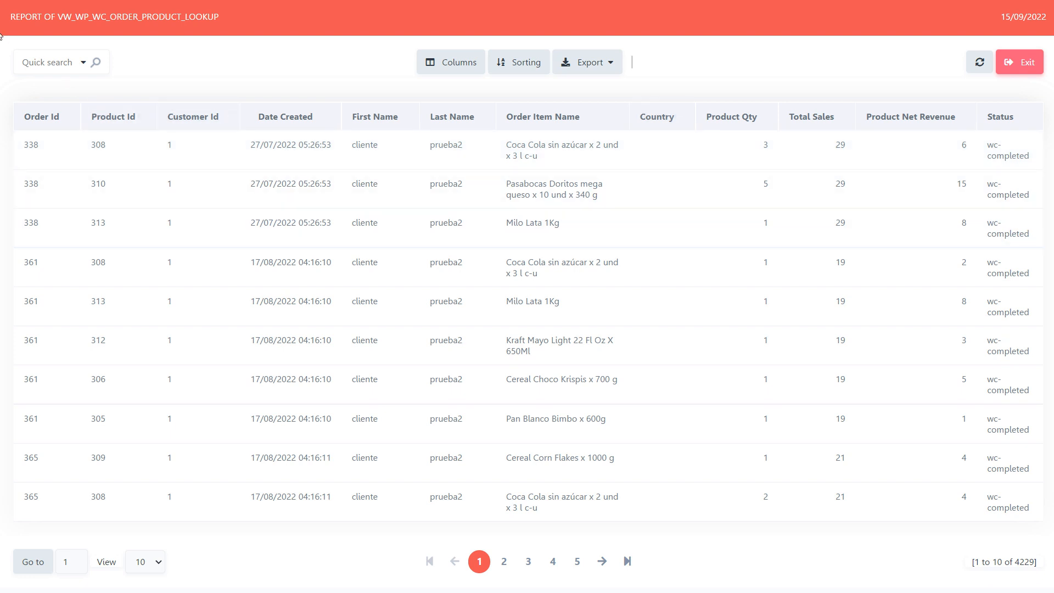
Step: Examine the resized grid's header and order columns, and return to the application editor
double_click(170, 145)
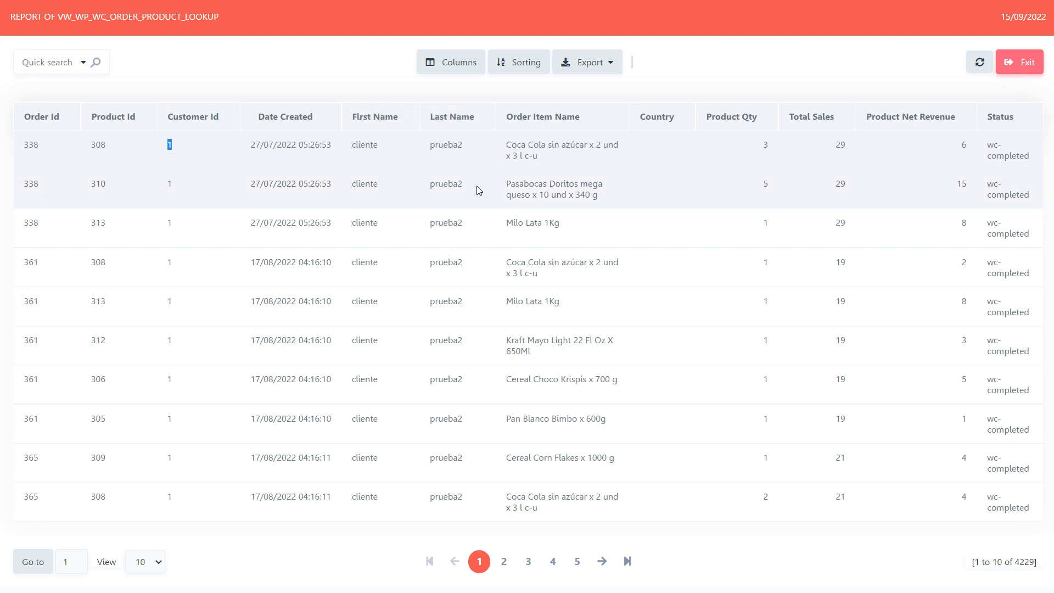
left_click_drag(10, 17, 178, 17)
left_click(317, 46)
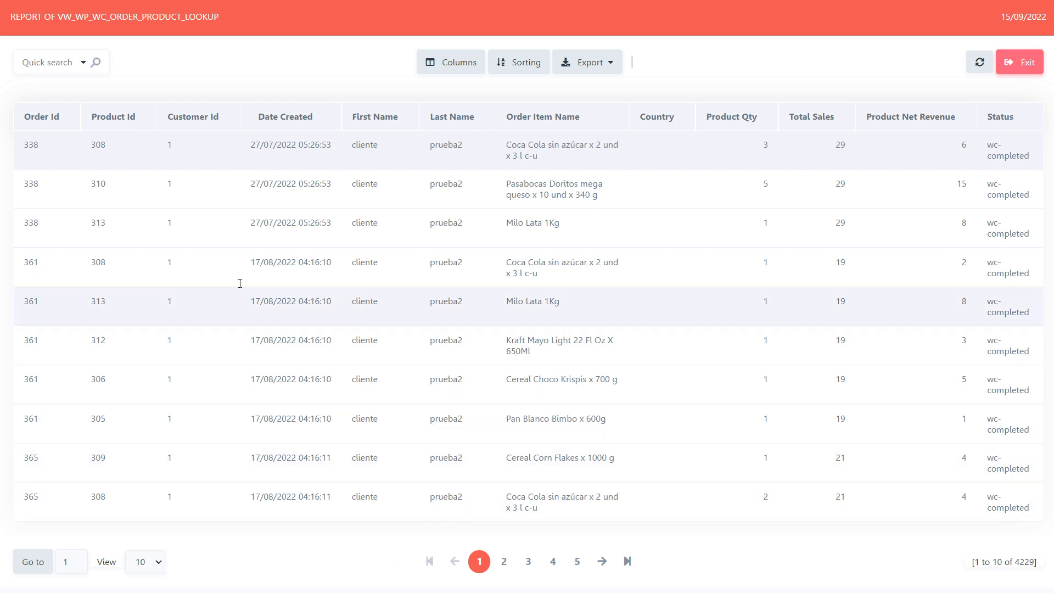
left_click(1, 55)
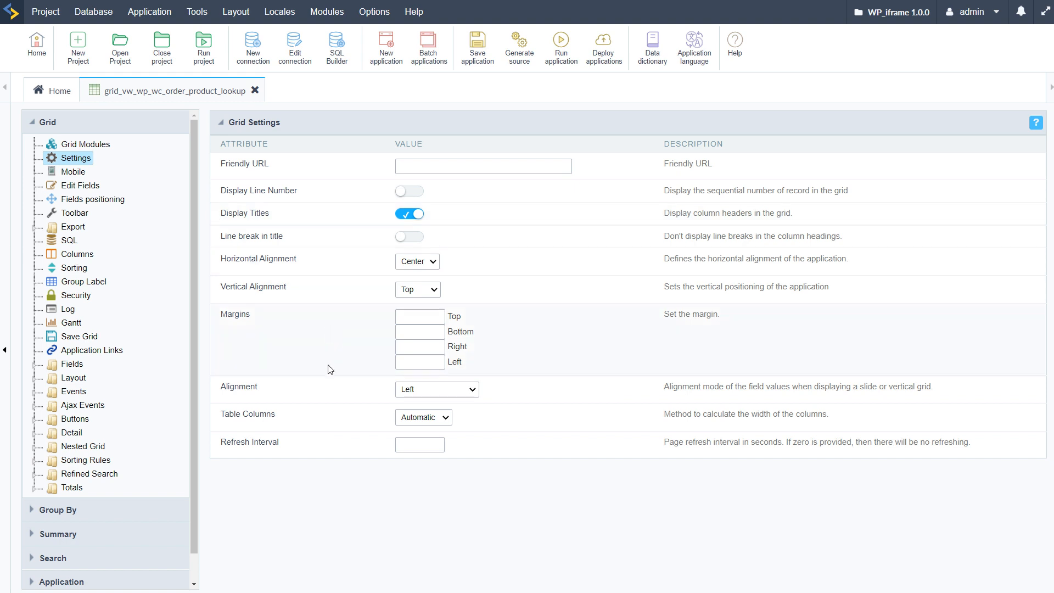
Step: Close the grid application and run the dashboard to view its existing widget
left_click(255, 91)
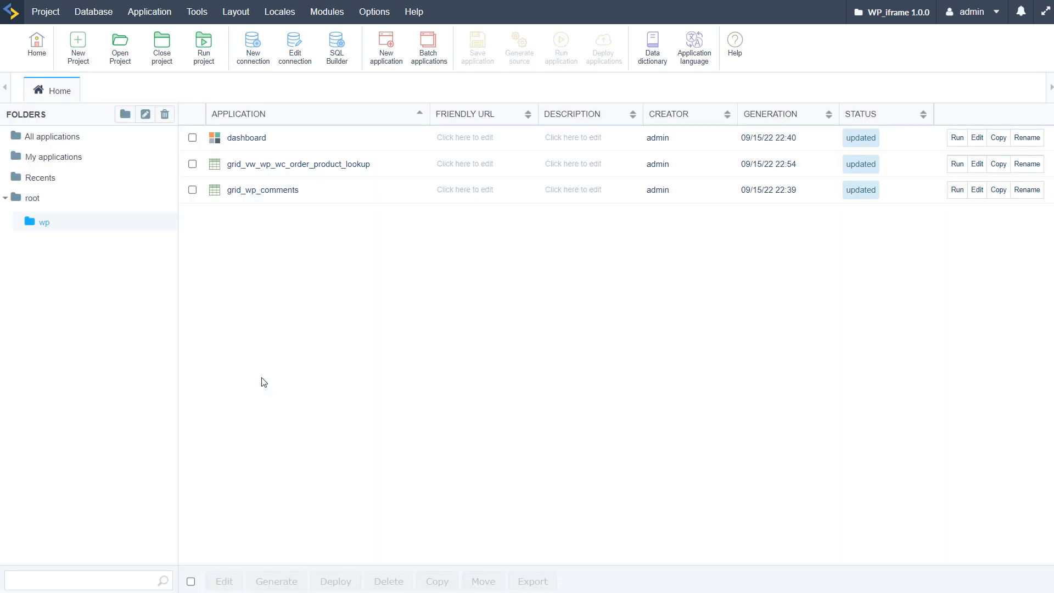
left_click(957, 138)
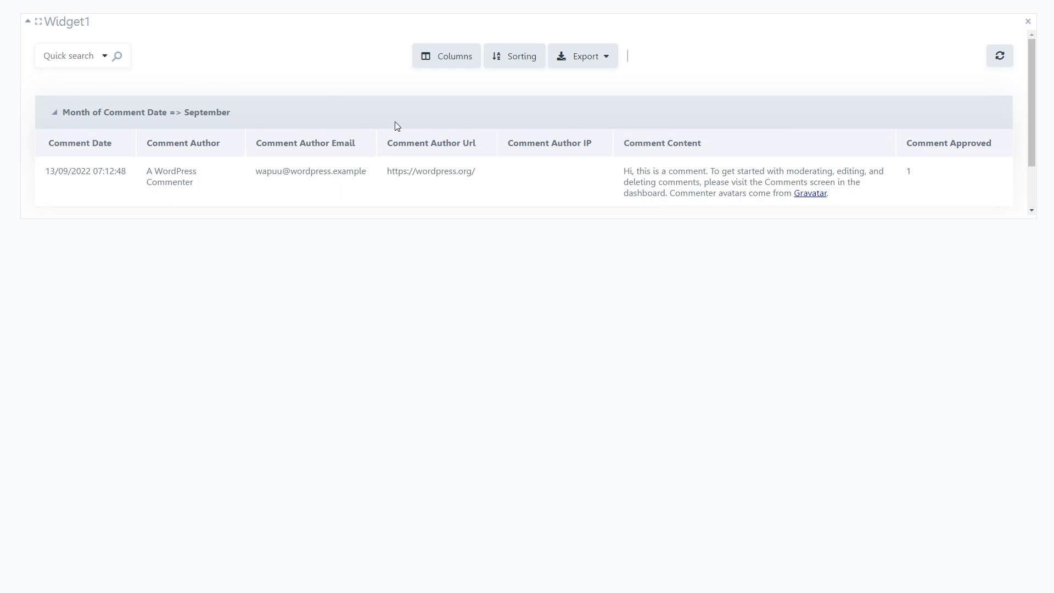
left_click(1, 189)
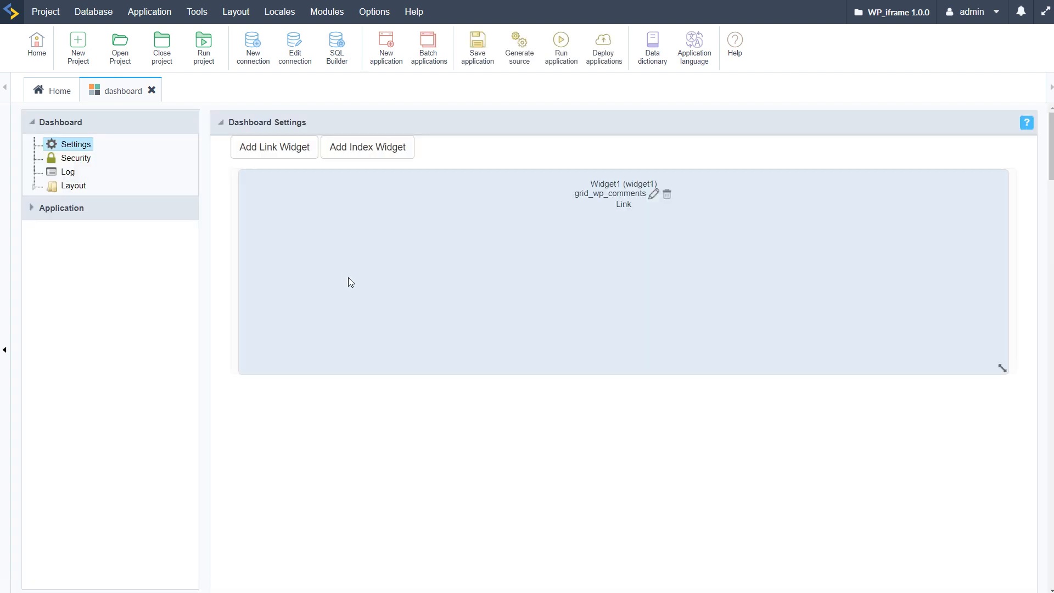
Step: Add an index widget to the dashboard using the conn_mysql connection and the vw_wp_wc_order_product_lookup table
left_click(353, 150)
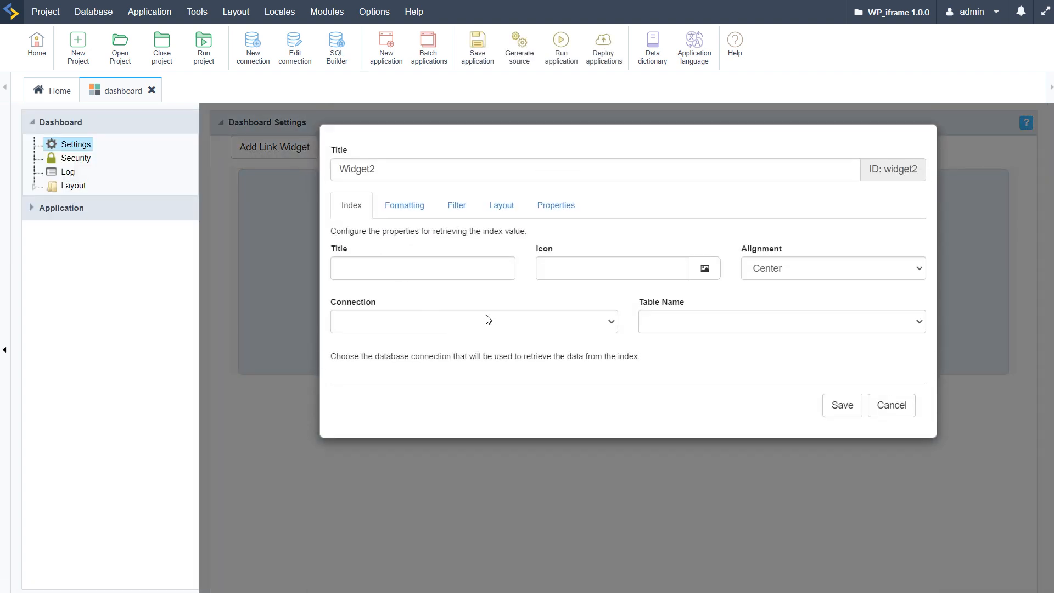
left_click(770, 326)
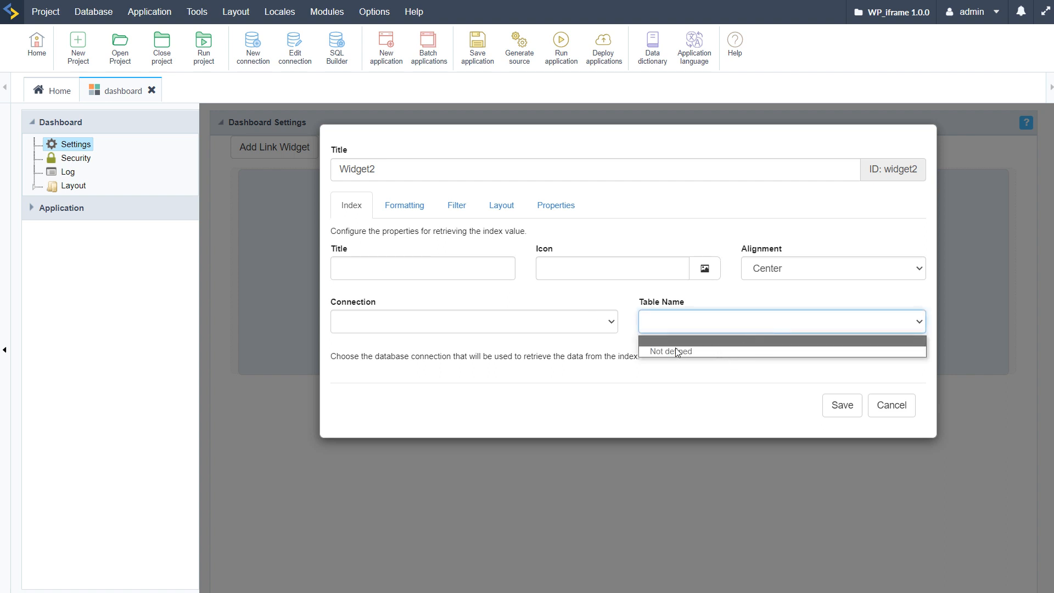
left_click(767, 324)
left_click(489, 320)
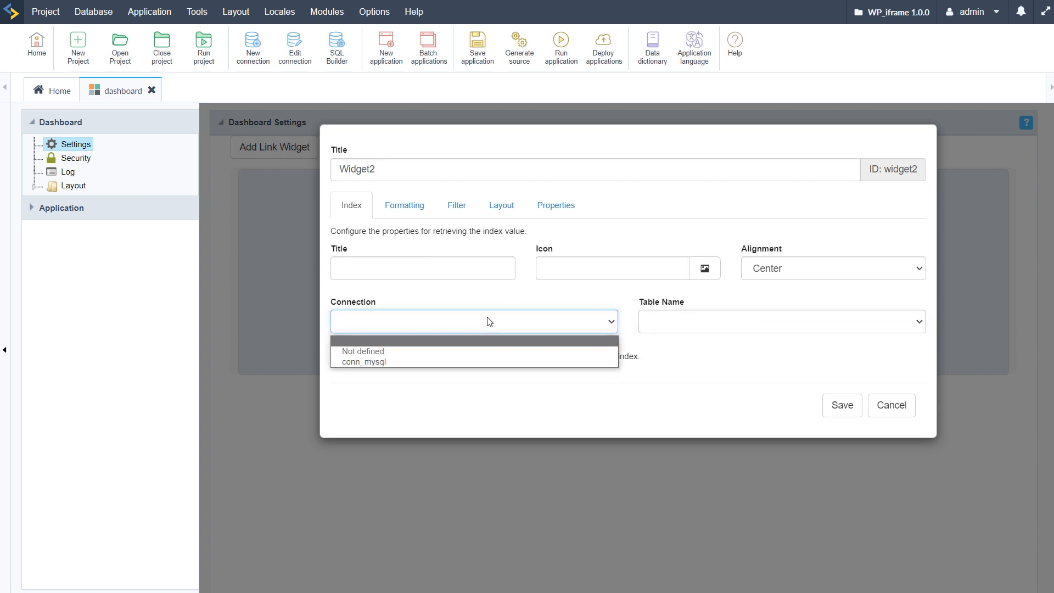
left_click(358, 361)
left_click(695, 329)
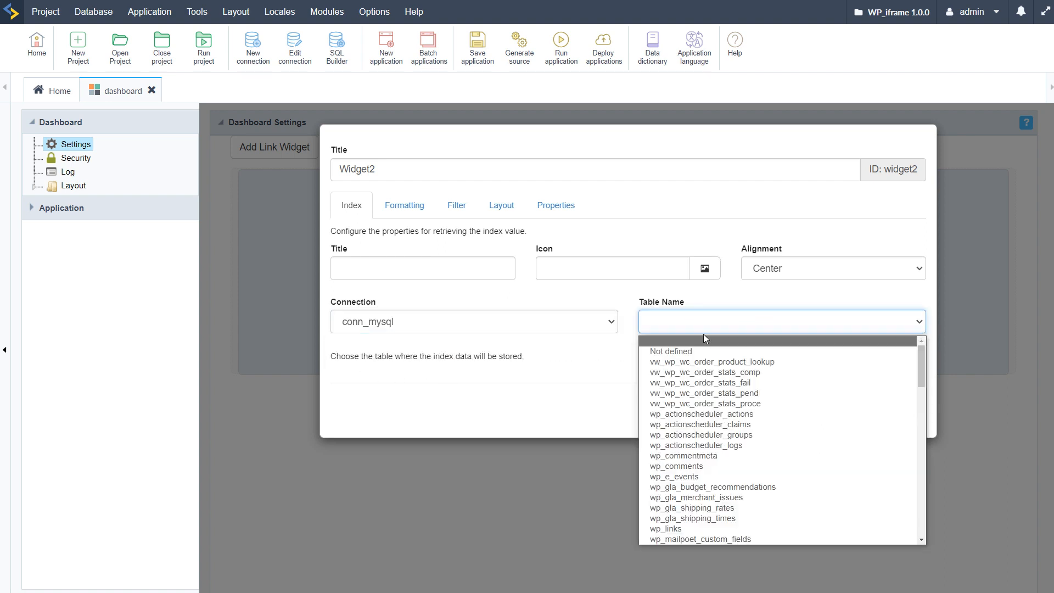
scroll(695, 467, "down", 15)
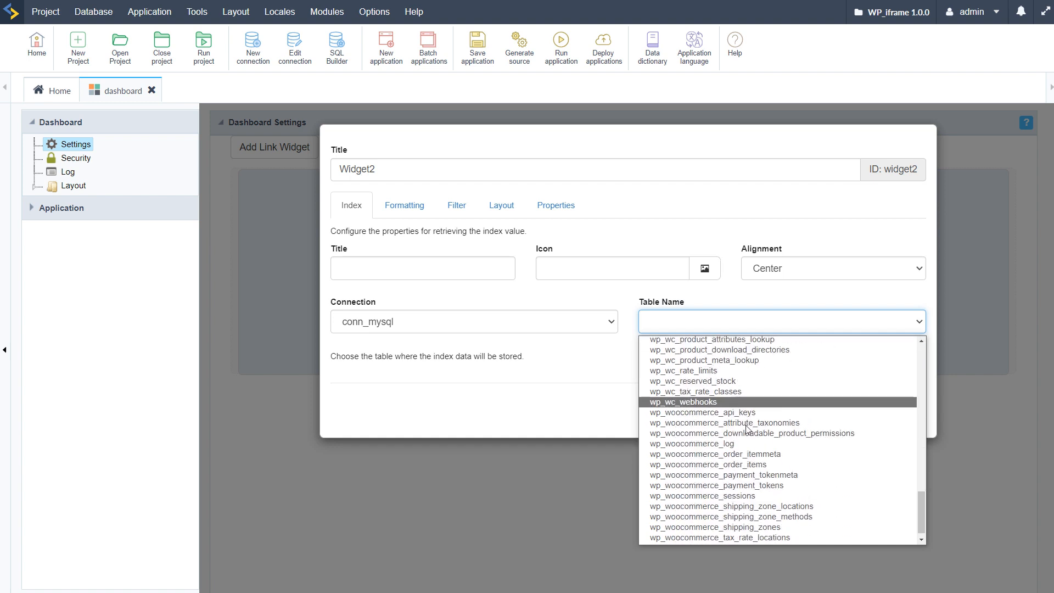
scroll(715, 445, "up", 15)
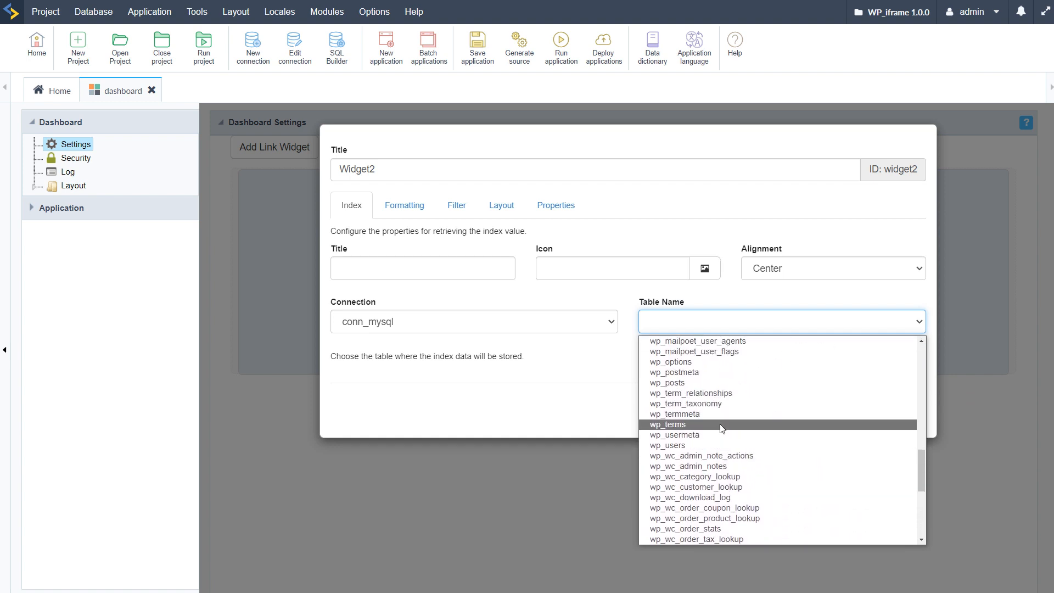
scroll(744, 403, "up", 10)
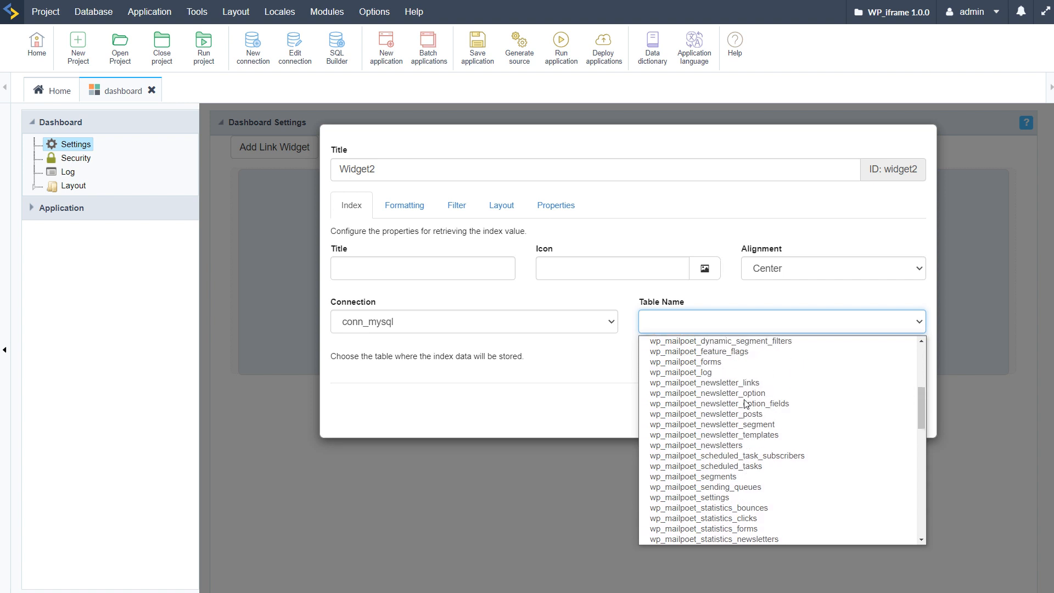
scroll(744, 403, "up", 2)
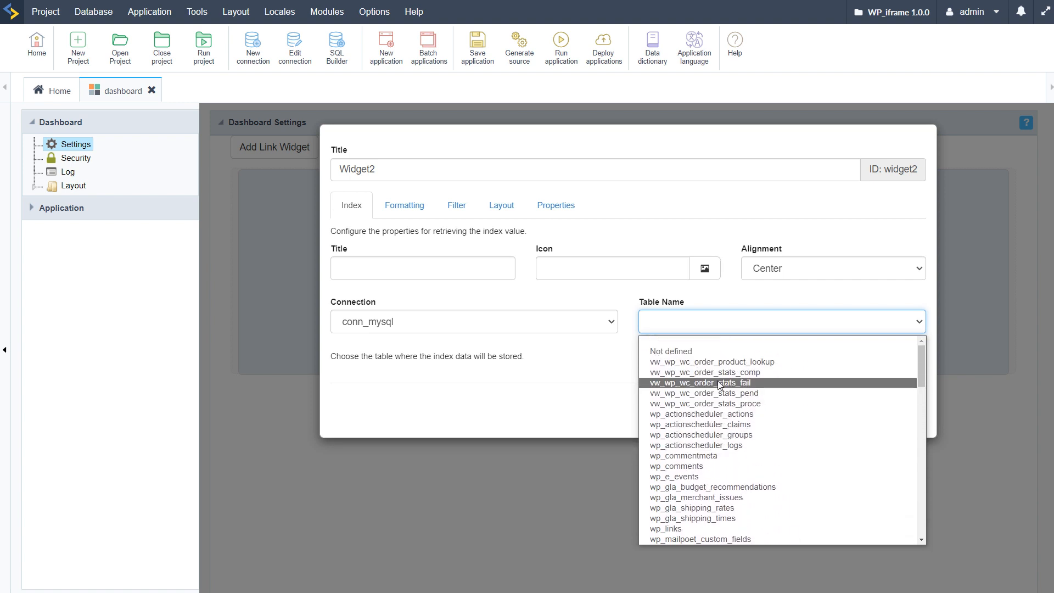
left_click(741, 363)
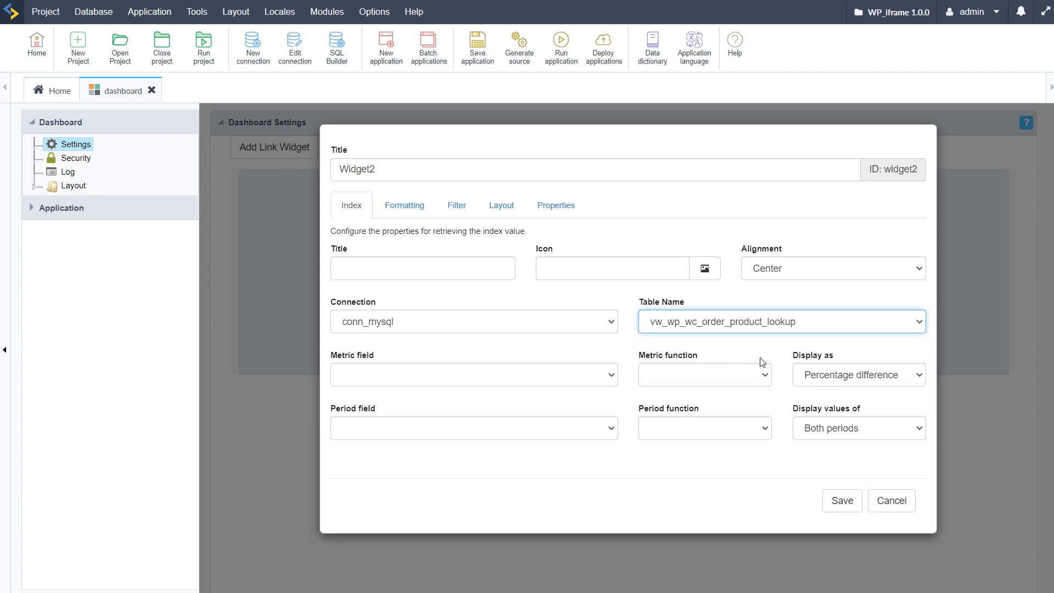
Step: Set Widget2's metric to the Count of total_sales and its period to the Month of date_created
left_click(578, 381)
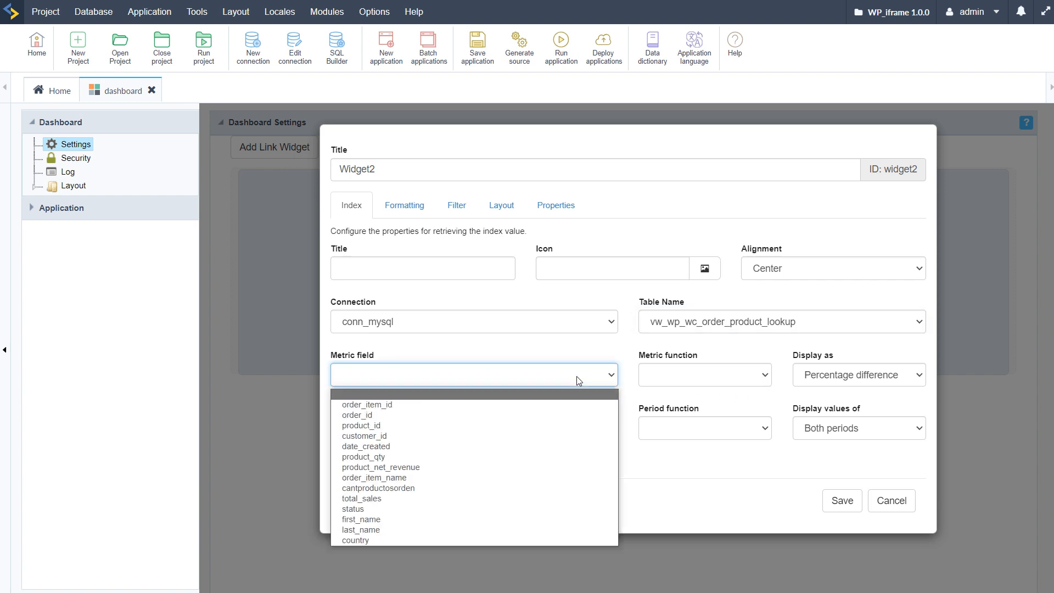
left_click(367, 498)
left_click(730, 374)
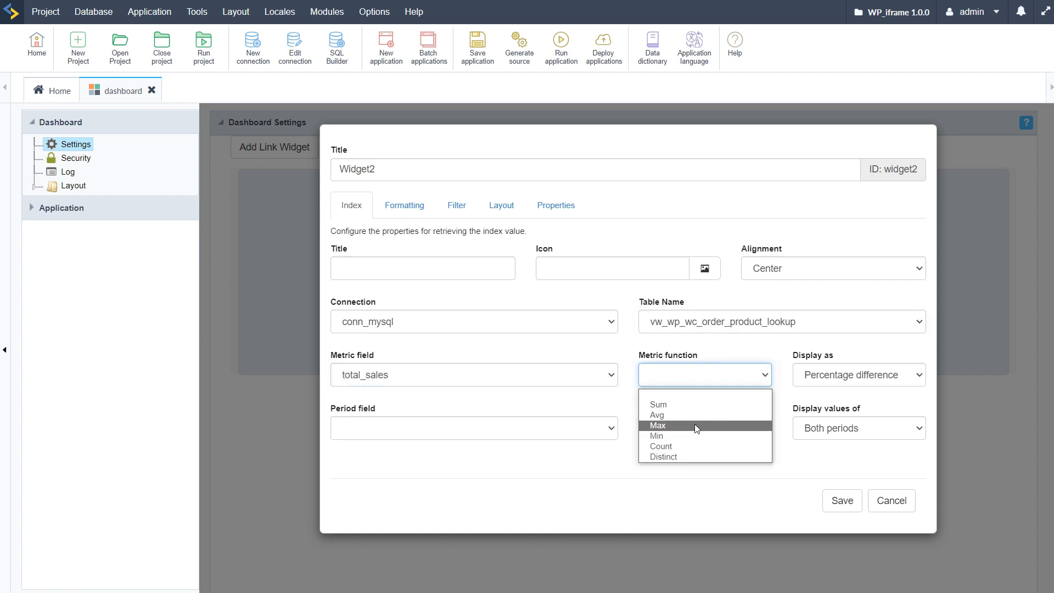
left_click(669, 446)
left_click(519, 432)
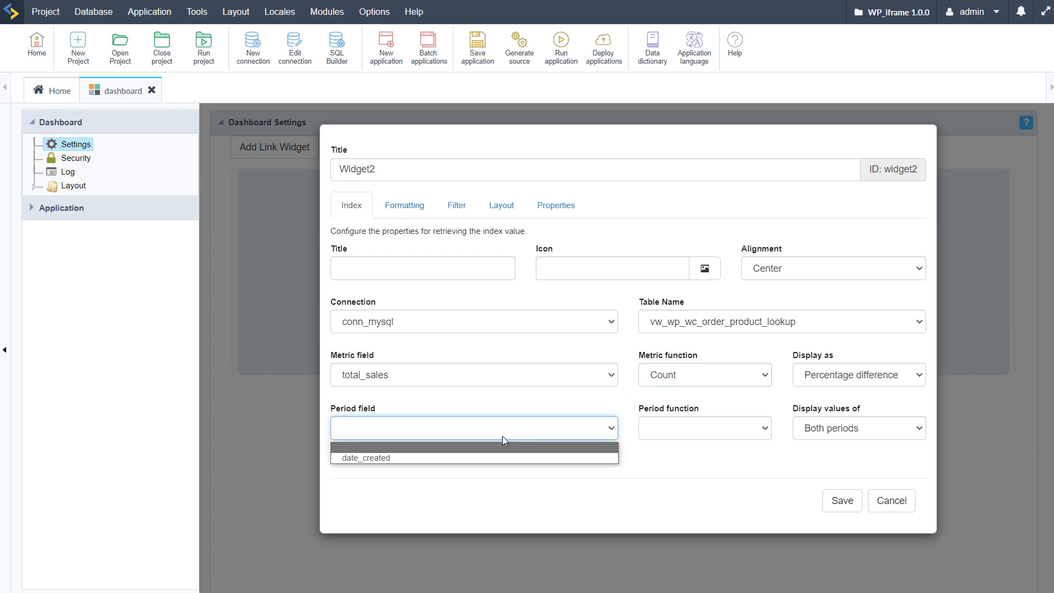
left_click(443, 459)
left_click(759, 429)
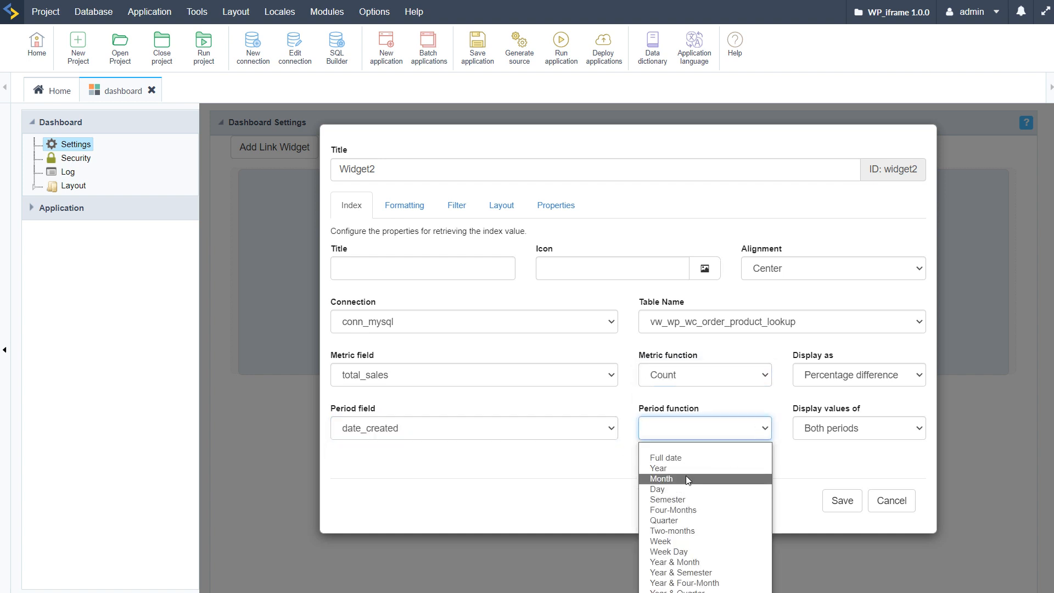
left_click(689, 479)
Step: Keep Widget2 displaying Percentage difference for Both periods, save it, and place it at the left edge of the dashboard layout
left_click(882, 430)
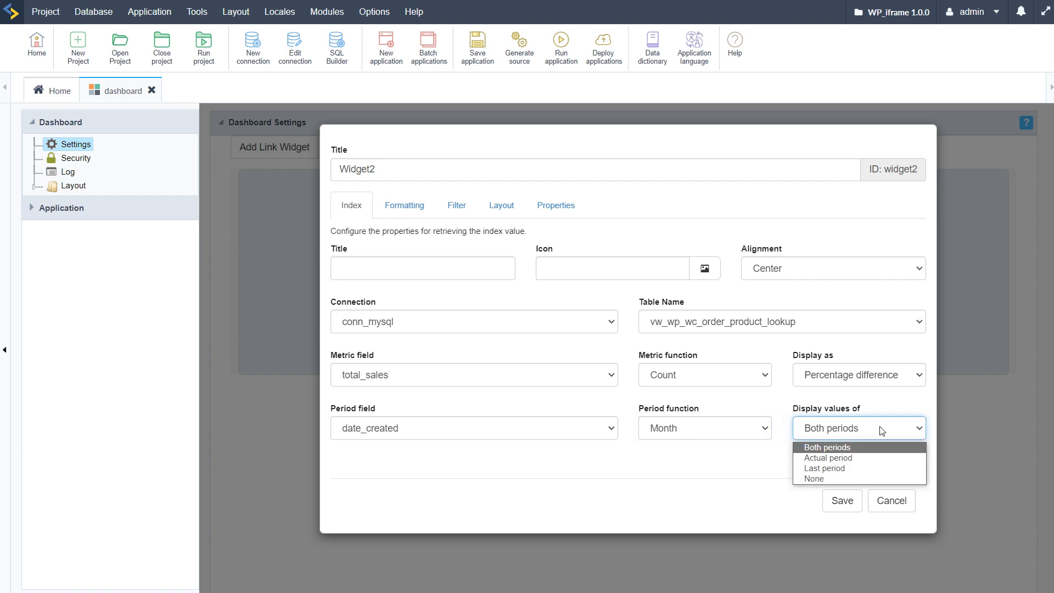
left_click(829, 447)
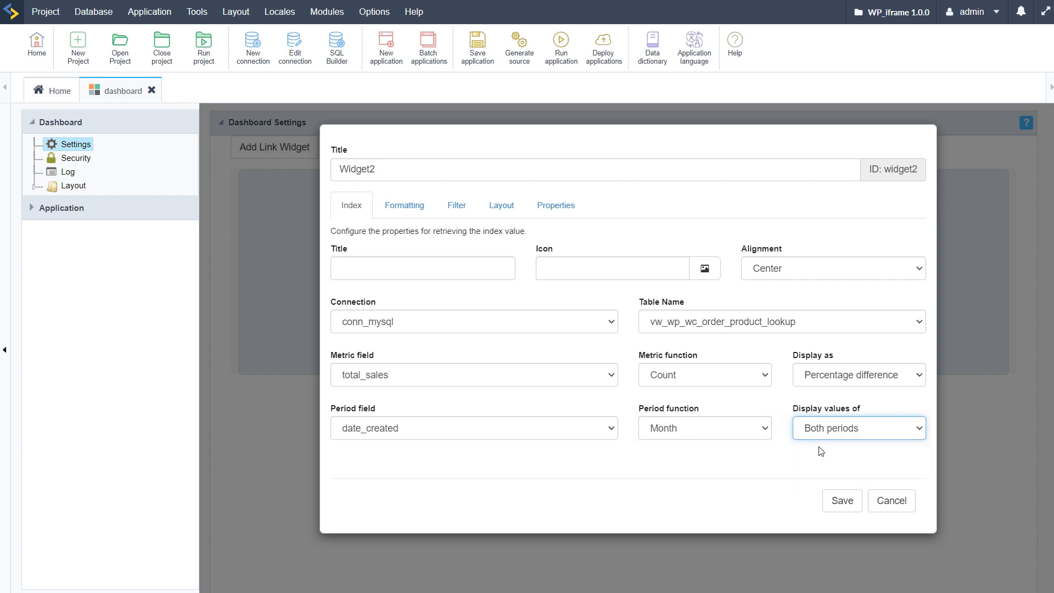
left_click(855, 379)
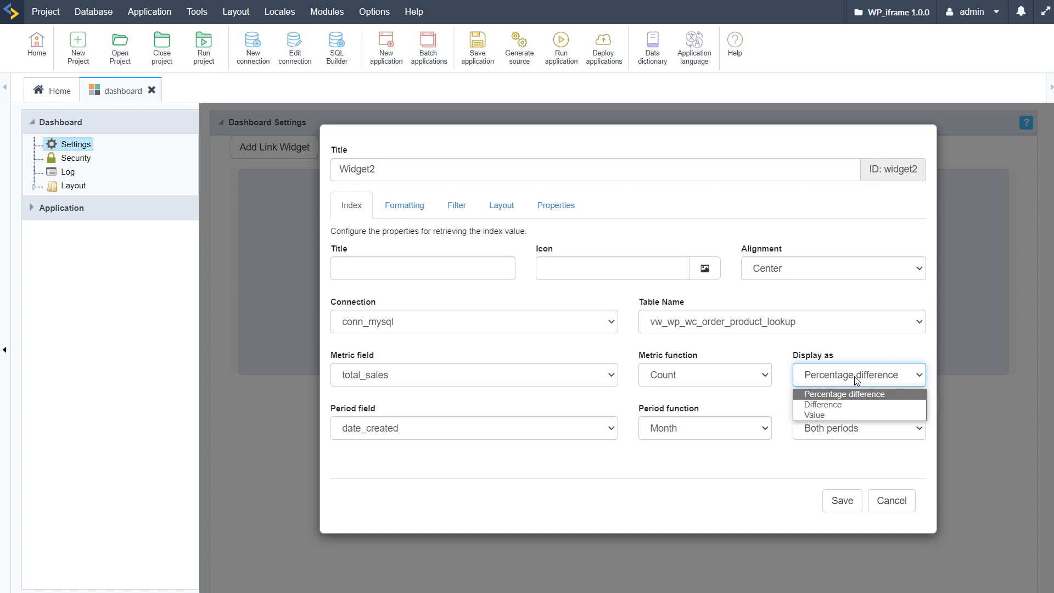
left_click(863, 357)
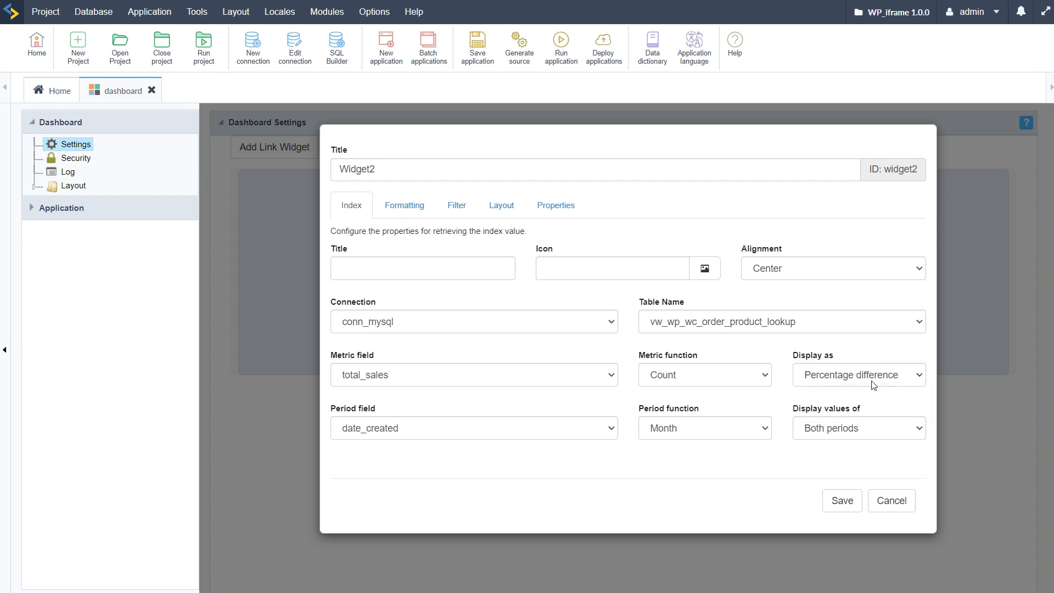
left_click(842, 502)
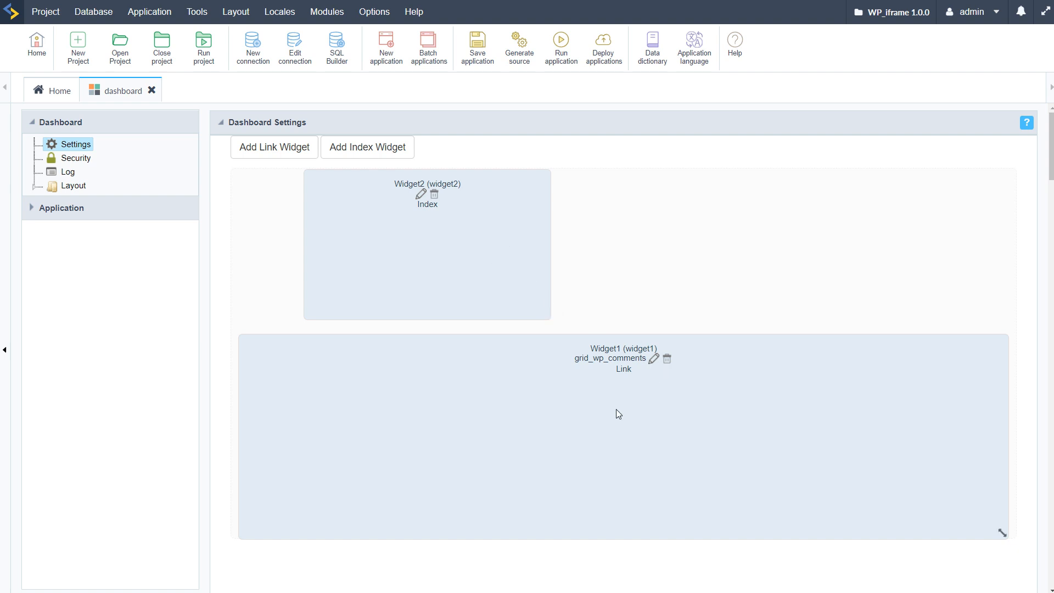
left_click_drag(511, 251, 442, 247)
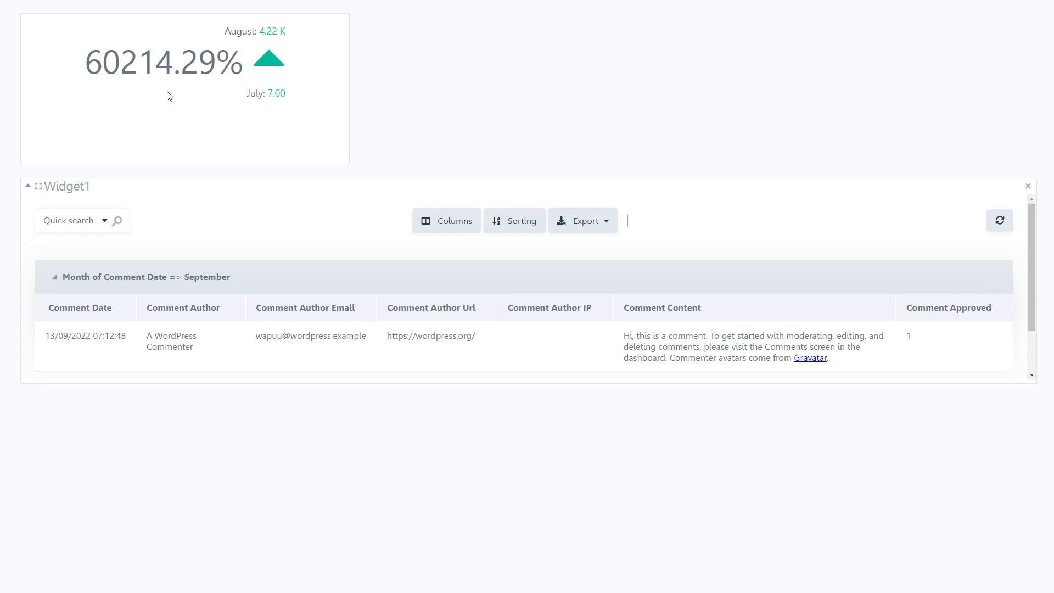
Step: Examine the index percentage in the running dashboard and narrow Widget2 in the dashboard layout
left_click_drag(91, 61, 173, 156)
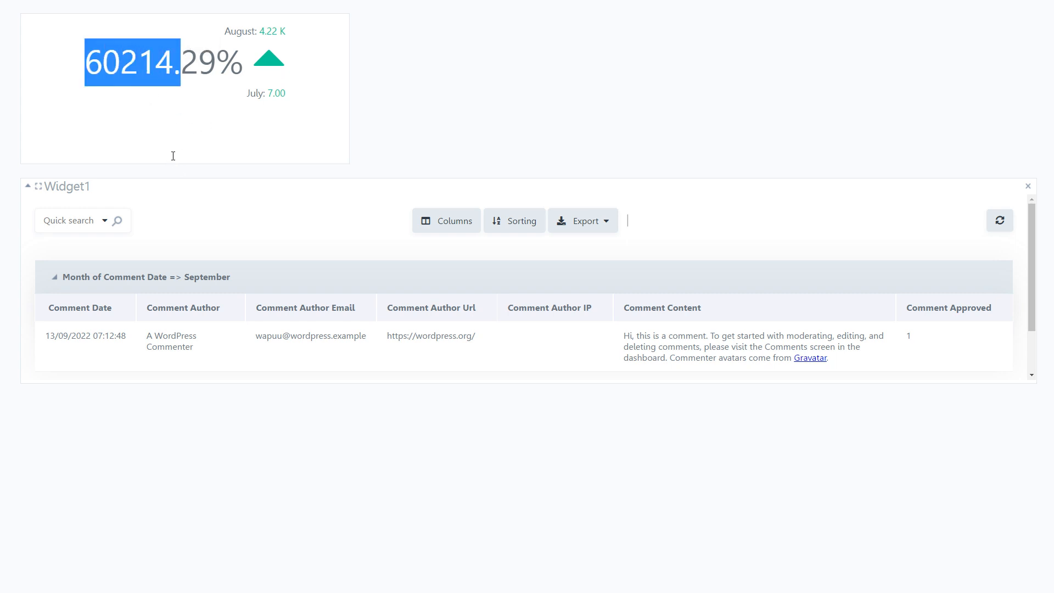
left_click(501, 64)
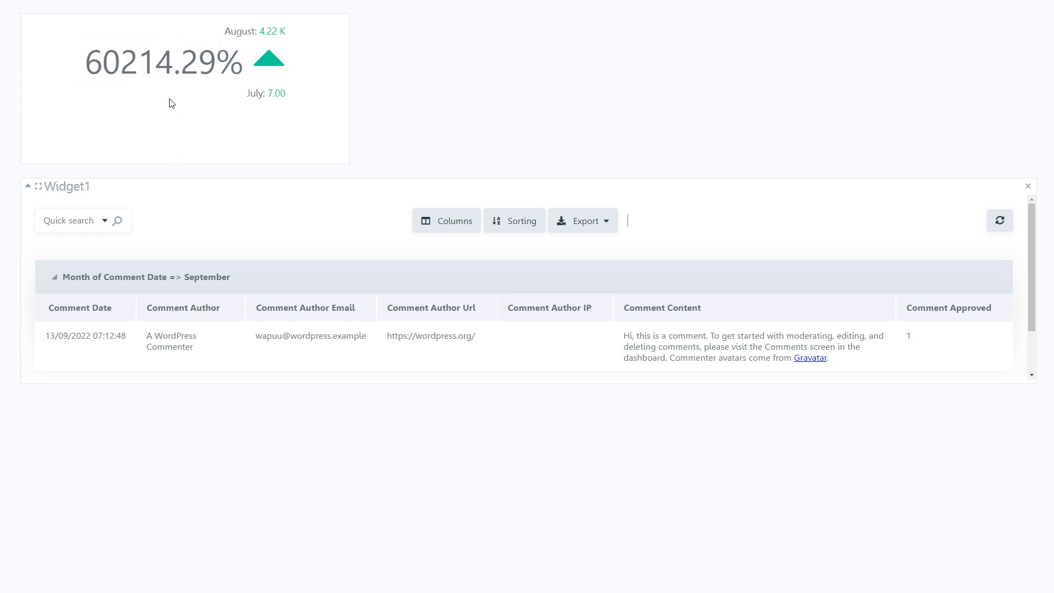
left_click_drag(86, 64, 414, 101)
left_click(198, 107)
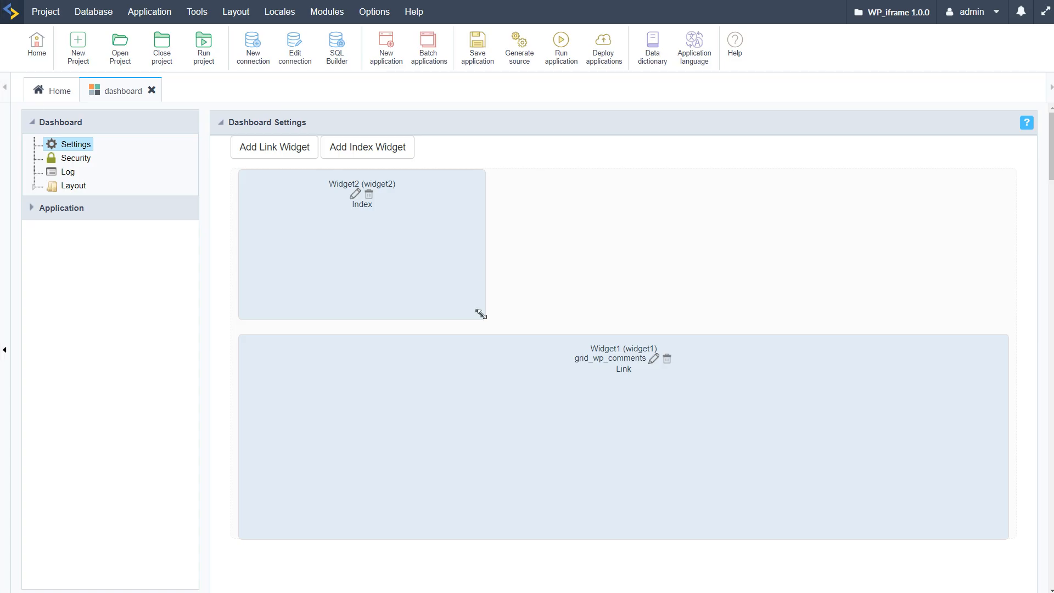
left_click_drag(481, 314, 438, 328)
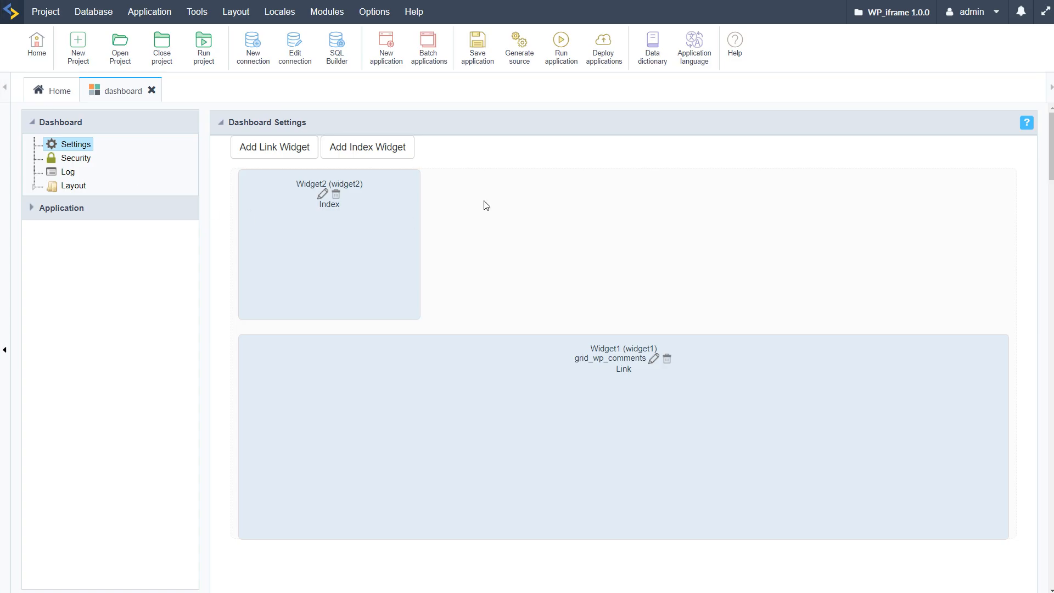
Step: Add a second index widget, Widget3, using conn_mysql and the vw_wp_wc_order_product_lookup table
left_click(335, 148)
left_click(537, 328)
left_click(415, 361)
left_click(746, 329)
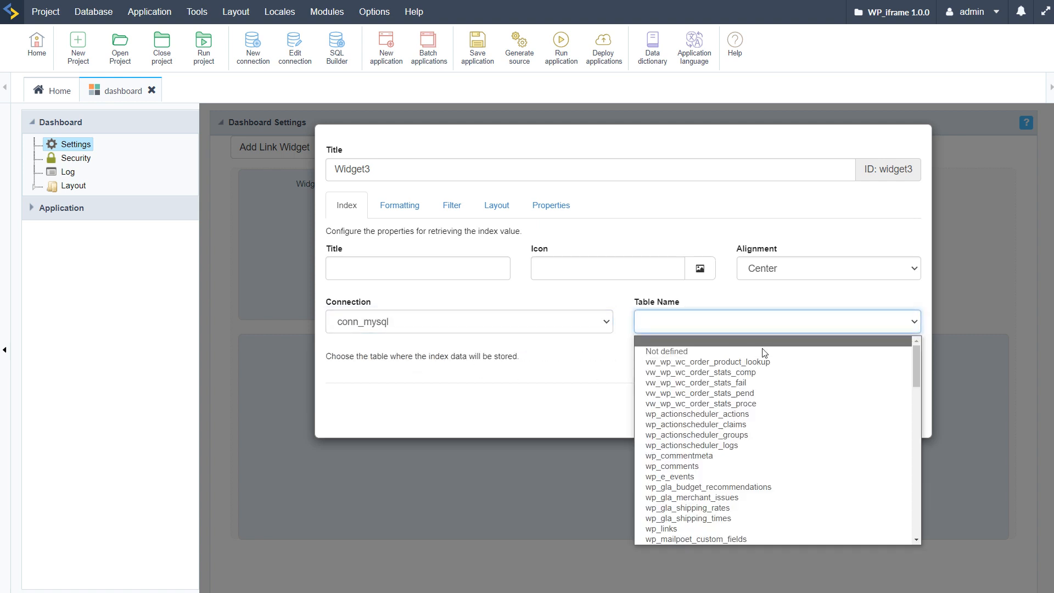
left_click(721, 366)
Step: Set Widget3's metric to the Count of product_qty and its period to the Month of date_created, and save the widget
left_click(508, 375)
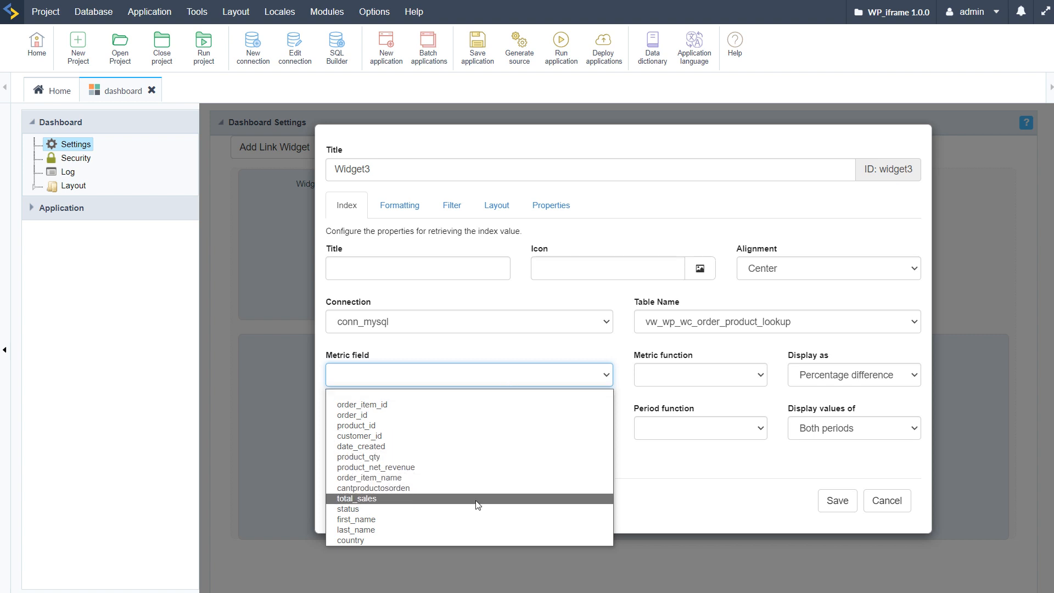
left_click(477, 463)
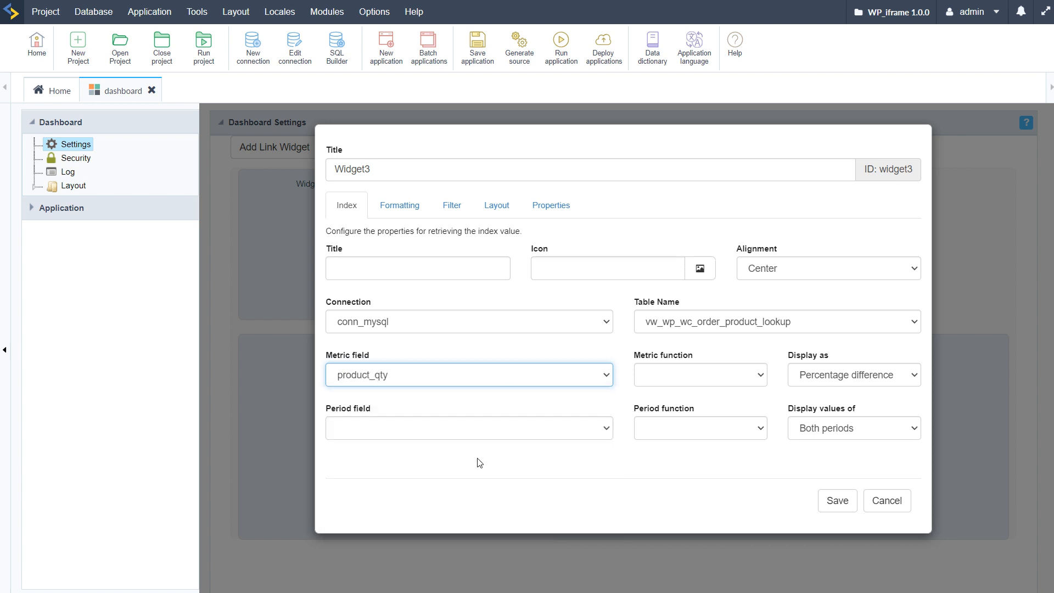
left_click(745, 378)
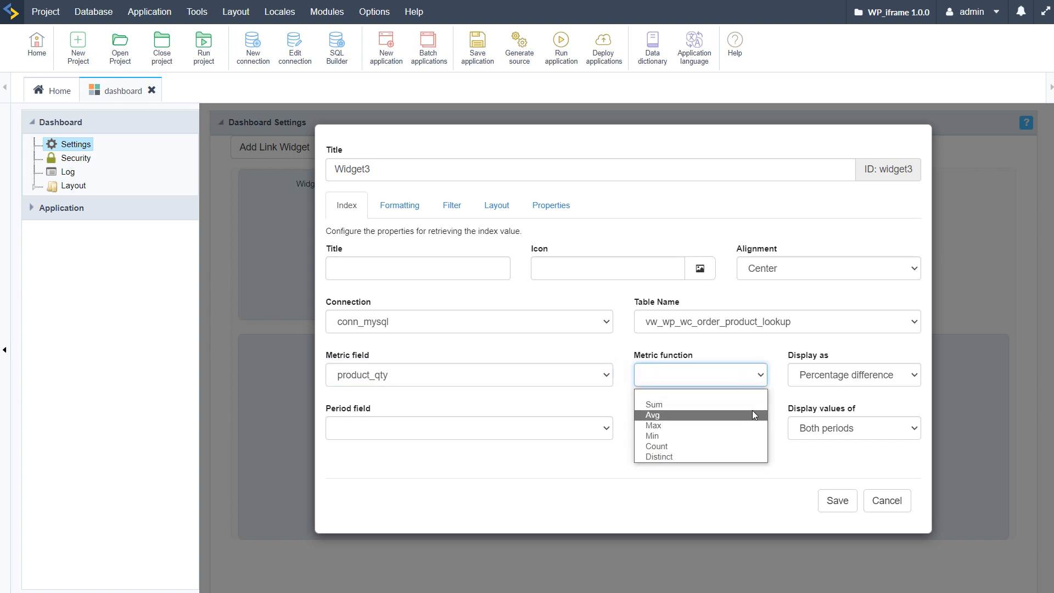
left_click(687, 446)
left_click(598, 436)
left_click(503, 459)
left_click(713, 433)
left_click(664, 480)
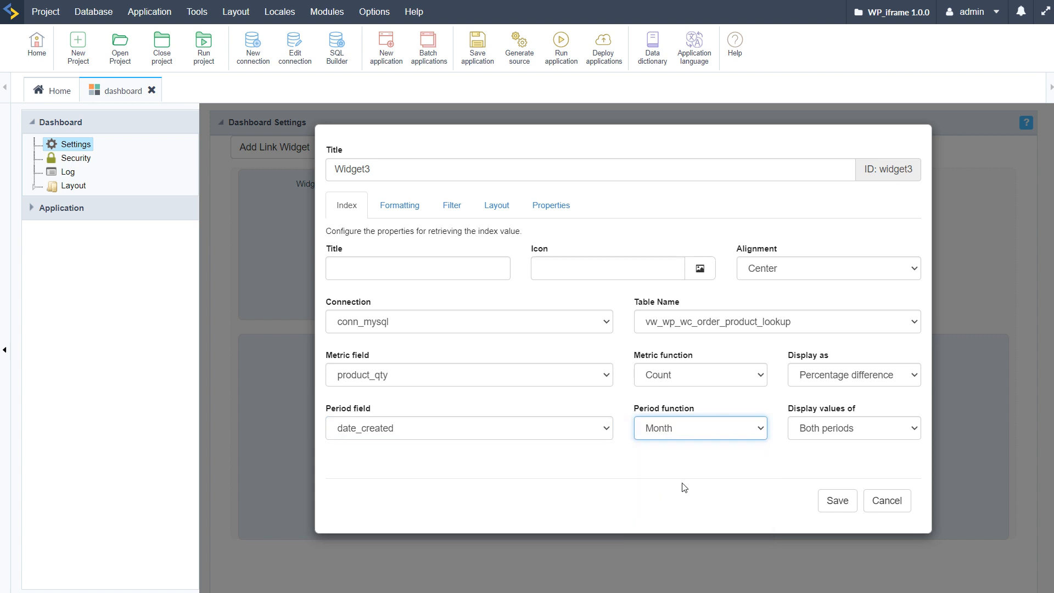
left_click(754, 475)
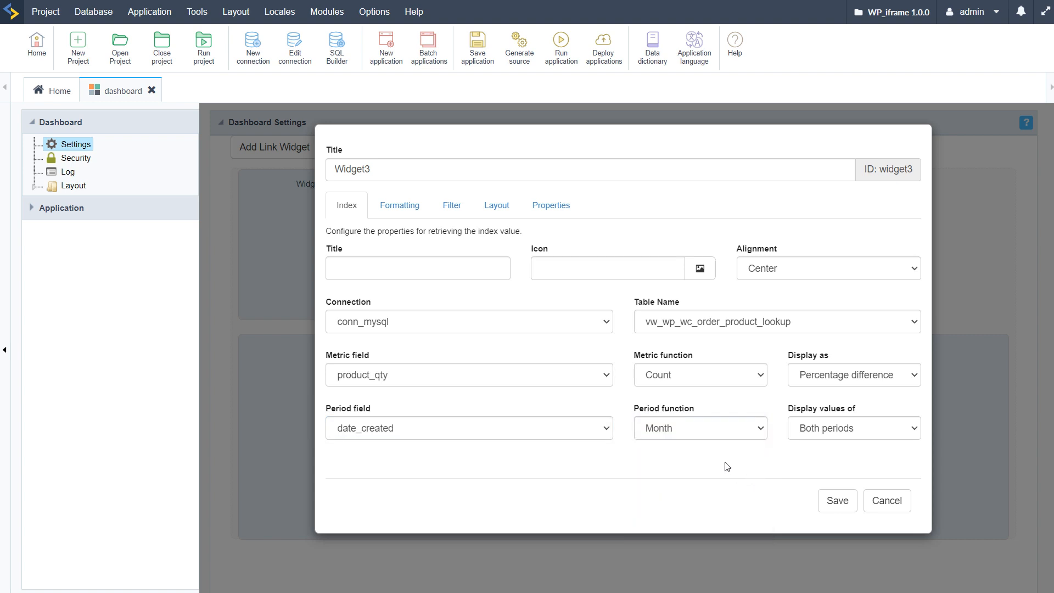
left_click(837, 501)
Step: Place Widget3 beside Widget2, narrow it to the same width, and save the dashboard
left_click_drag(403, 383, 516, 242)
left_click_drag(675, 310, 608, 307)
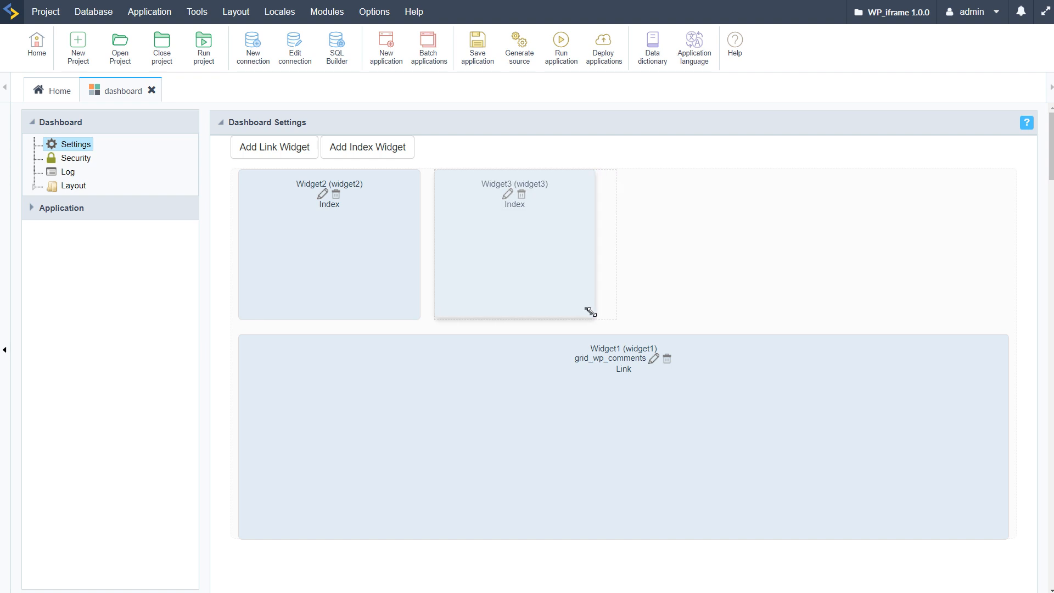
left_click(477, 44)
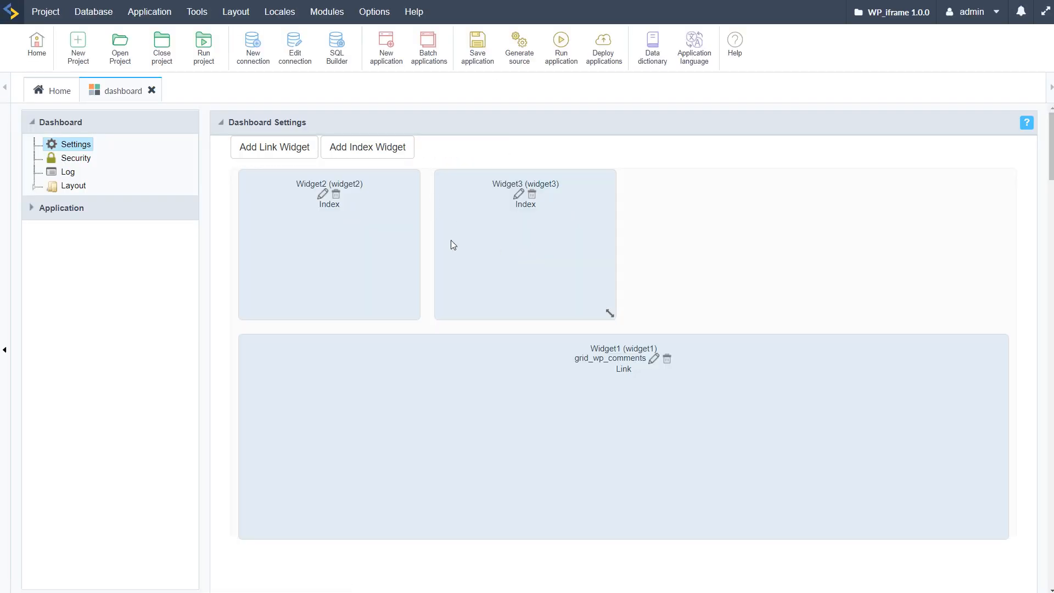
Step: Run the dashboard to compare the two index widgets, and return to the dashboard editor
left_click(561, 44)
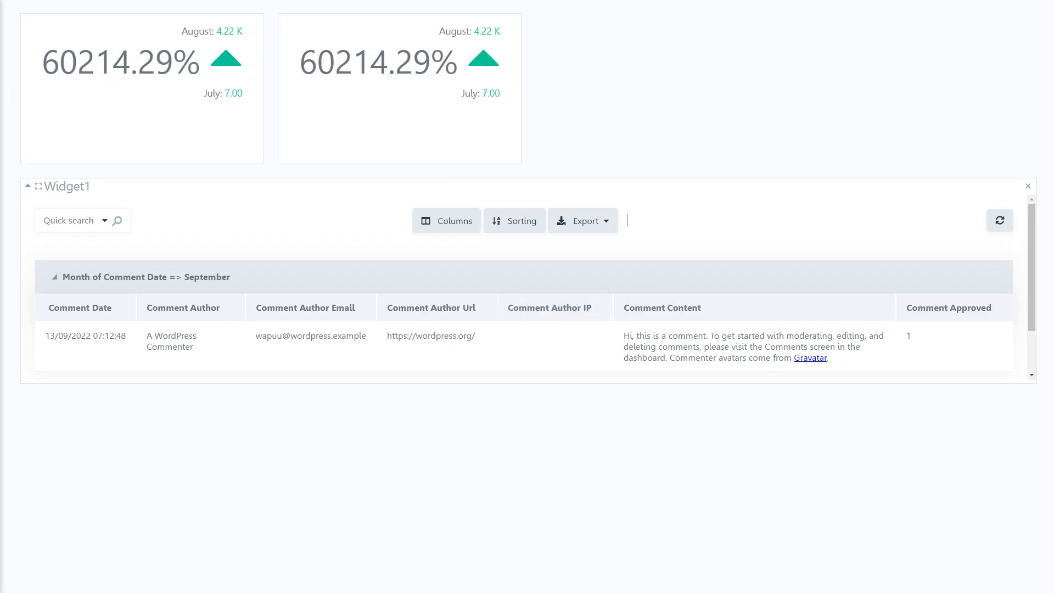
mouse_move(1, 82)
left_click(44, 30)
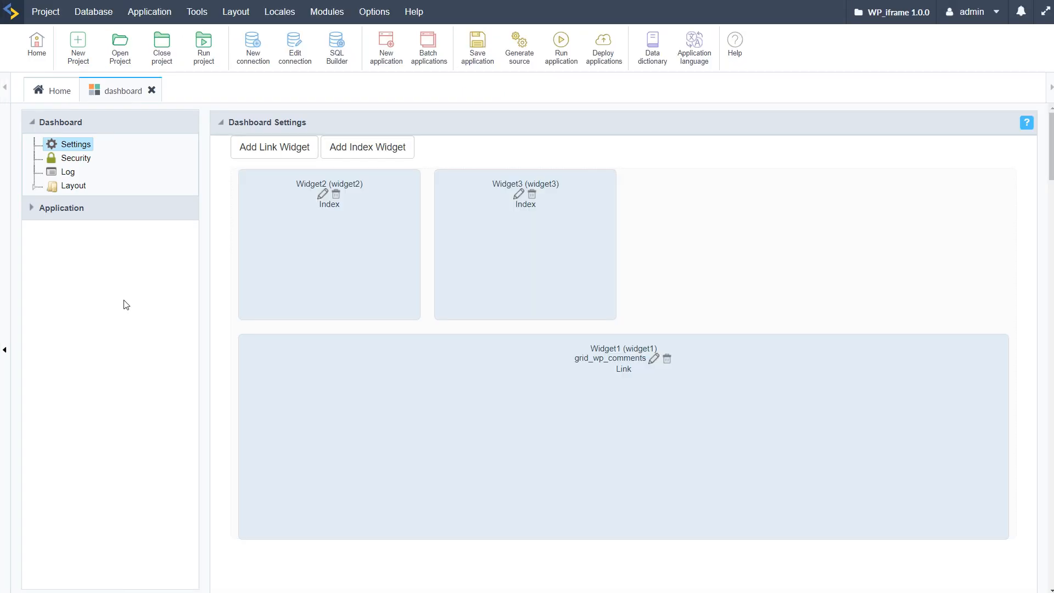
Step: Switch Widget3 to the vw_wp_wc_order_stats_proce table, with total_sales as metric field and date_created as period field
left_click(517, 196)
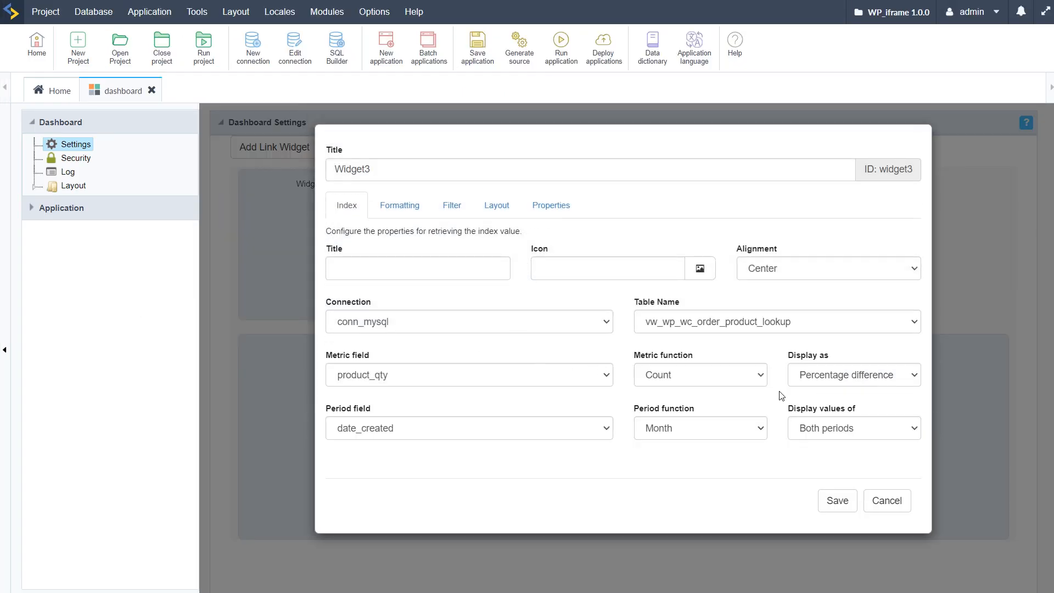
left_click(544, 385)
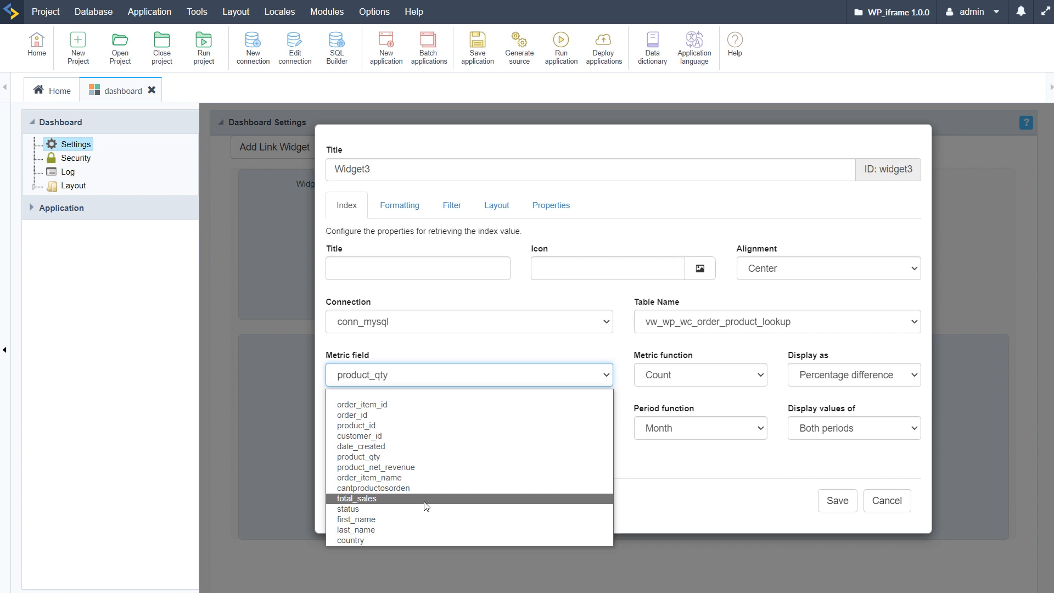
left_click(675, 327)
left_click(675, 327)
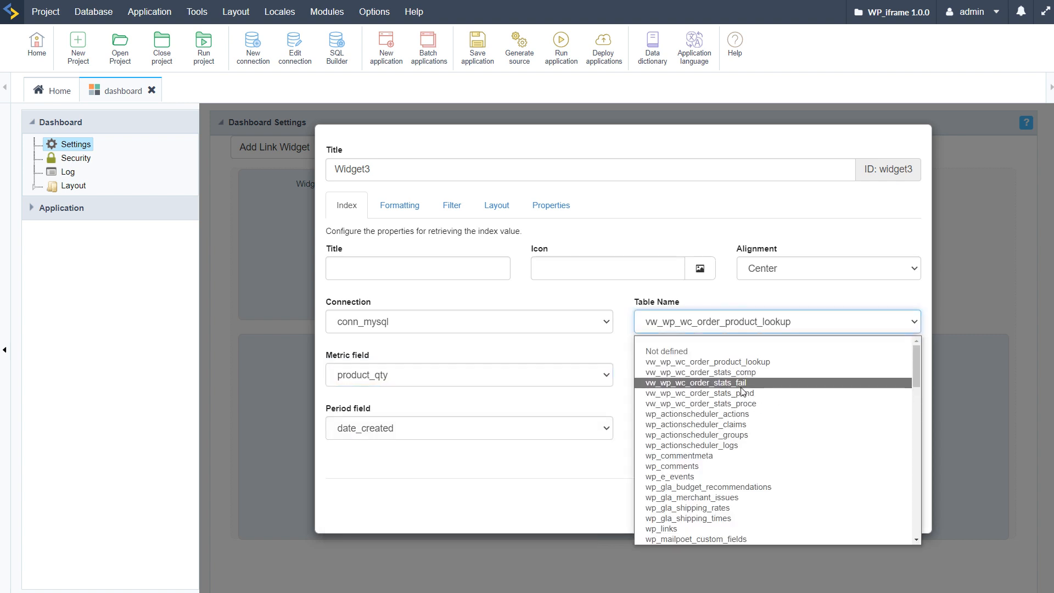
left_click(749, 404)
left_click(441, 382)
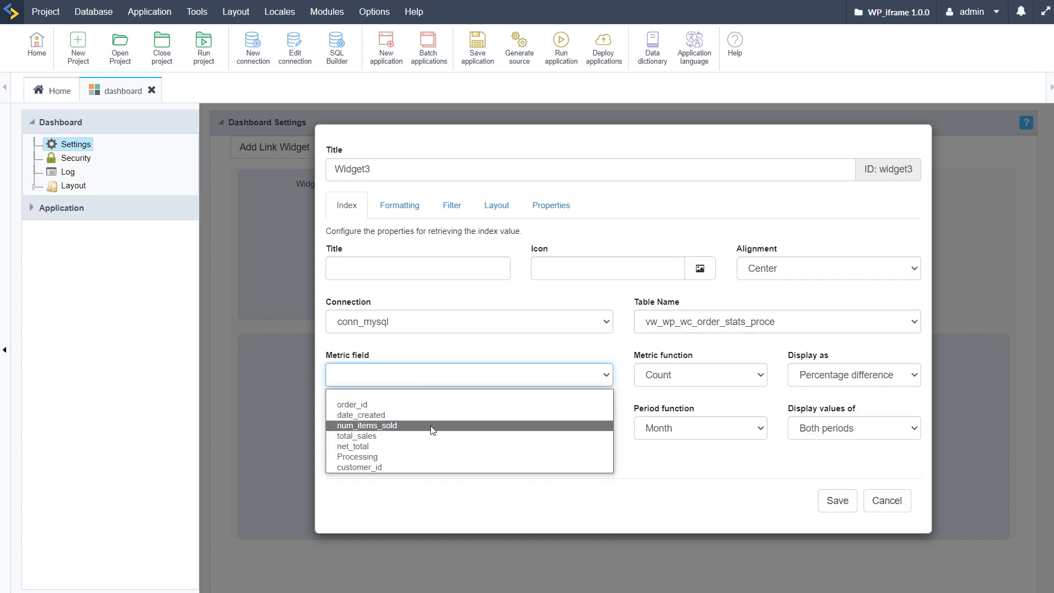
left_click(384, 435)
left_click(464, 432)
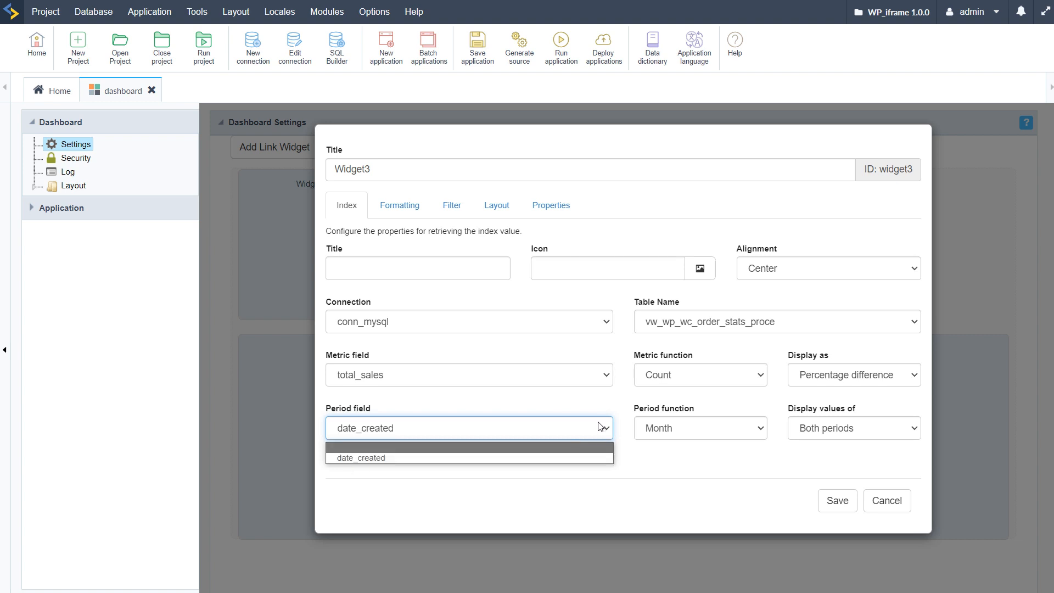
left_click(489, 461)
Step: Set Widget3's metric function to Avg, save the widget, and run the dashboard to check it
left_click(727, 457)
left_click(719, 377)
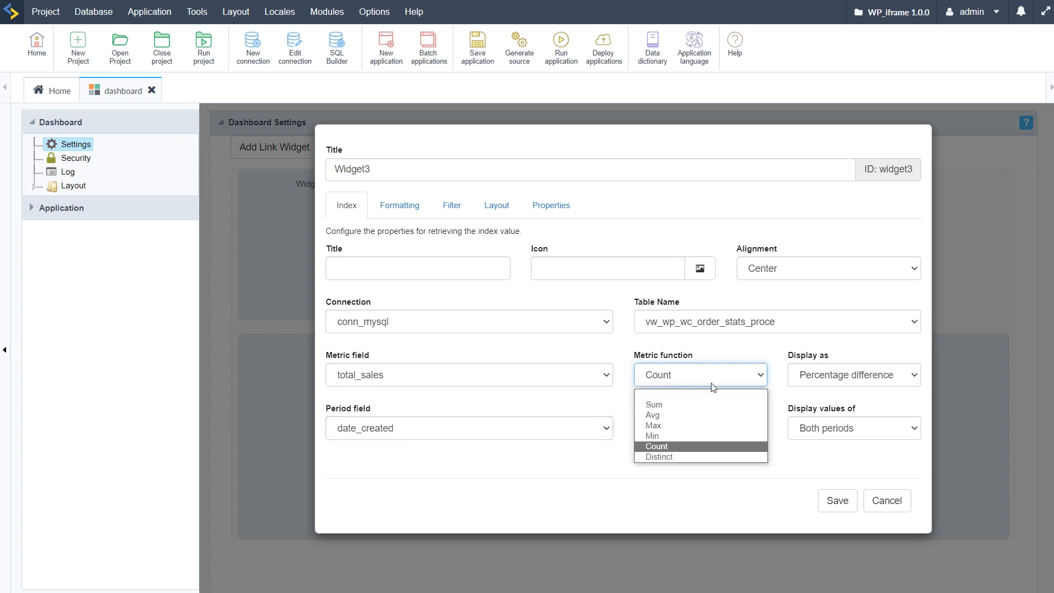
left_click(669, 413)
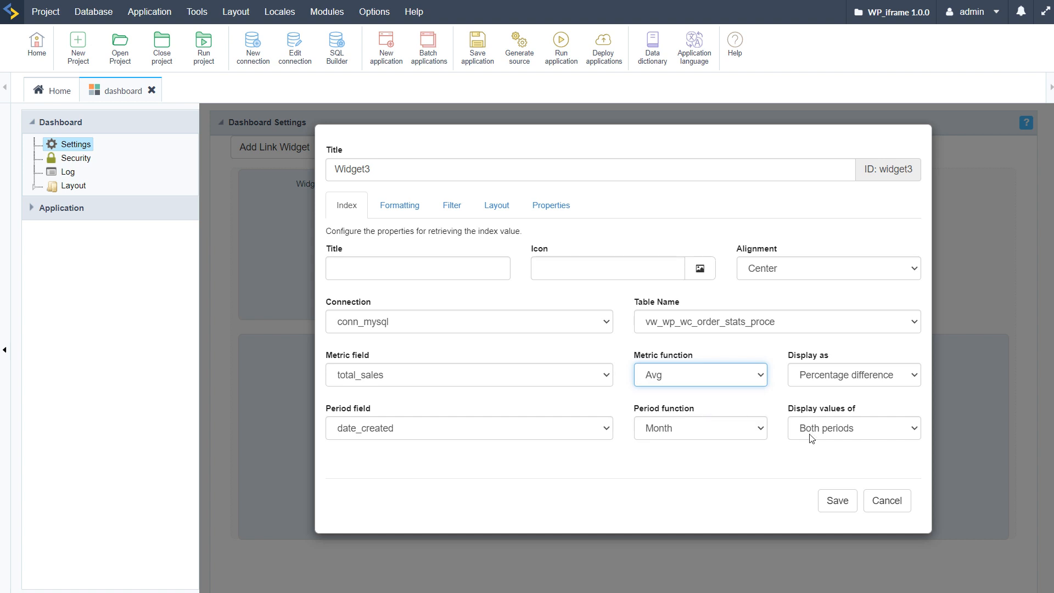
left_click(835, 500)
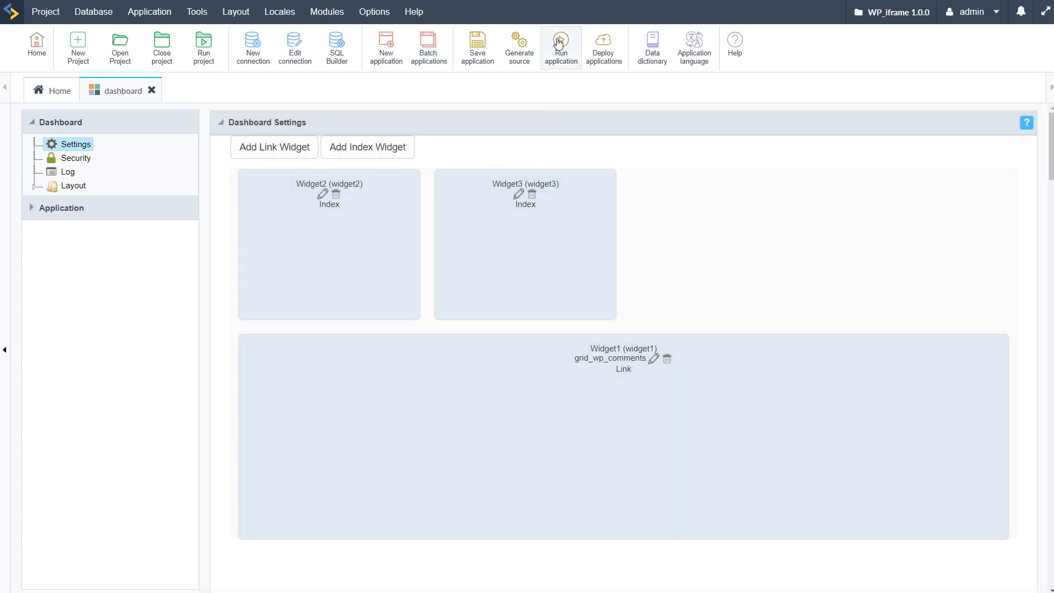
left_click(559, 42)
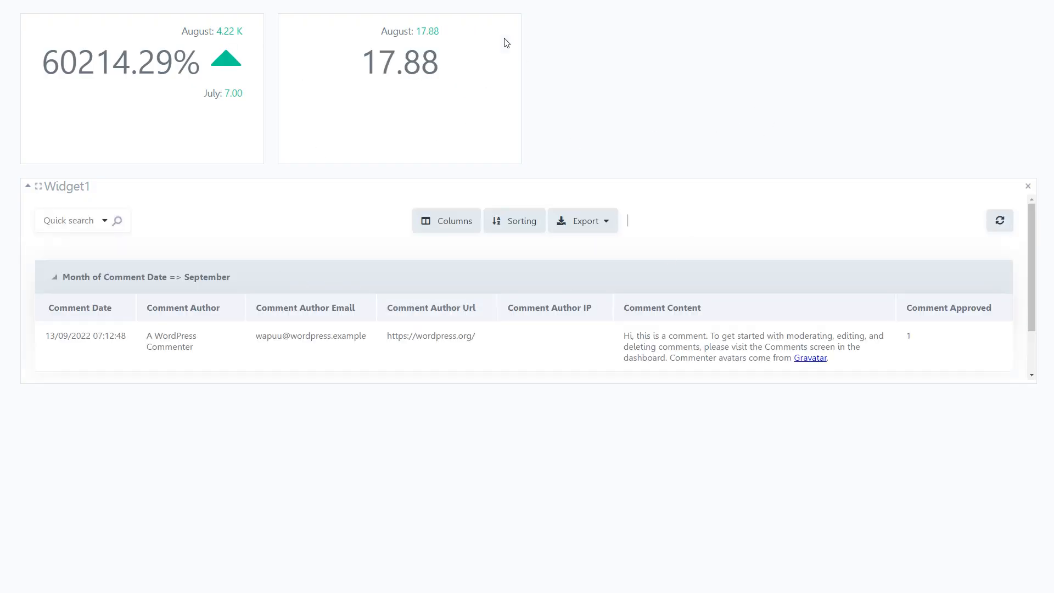
mouse_move(0, 109)
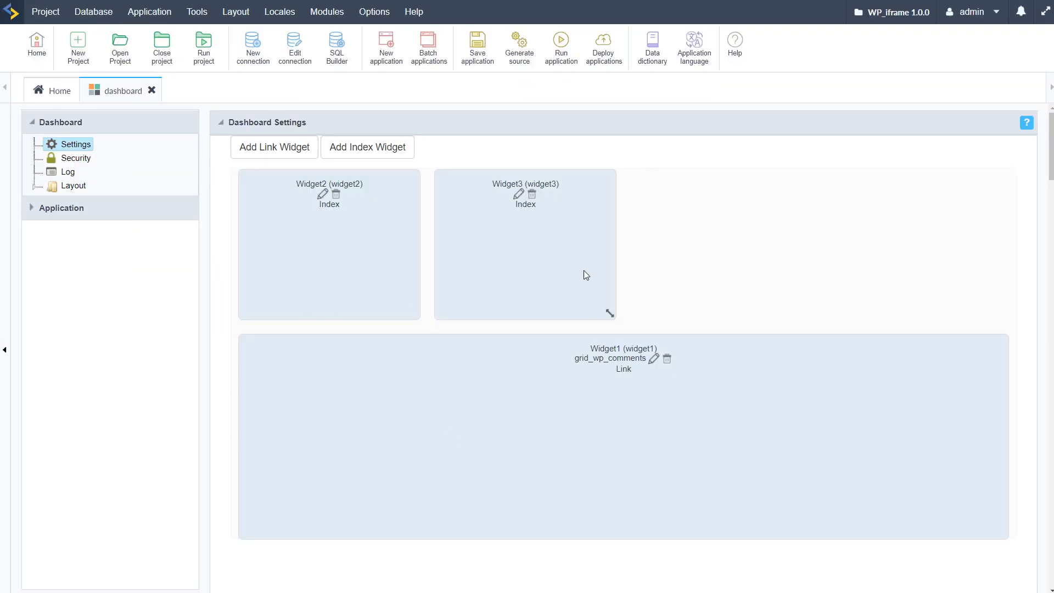
Step: Add a third index widget, Widget4, using conn_mysql and the vw_wp_wc_order_stats_comp table
left_click(351, 149)
left_click(569, 326)
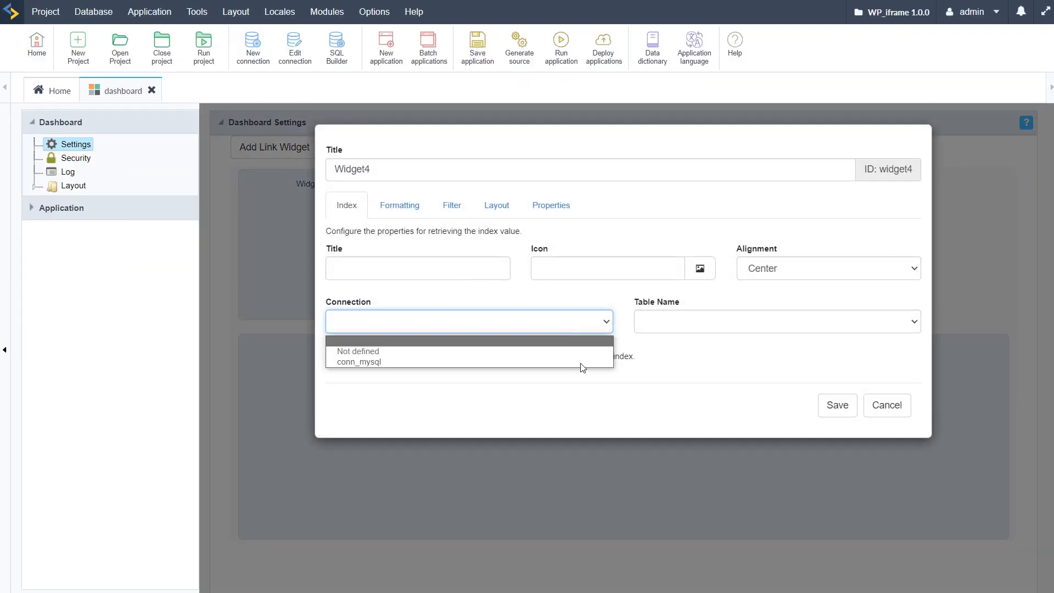
left_click(513, 362)
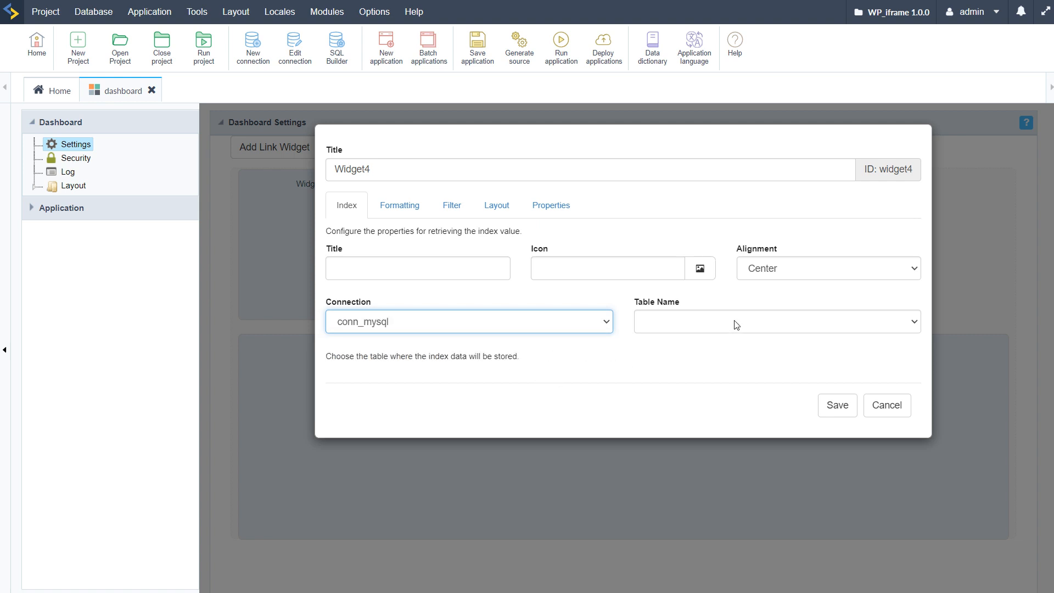
left_click(736, 325)
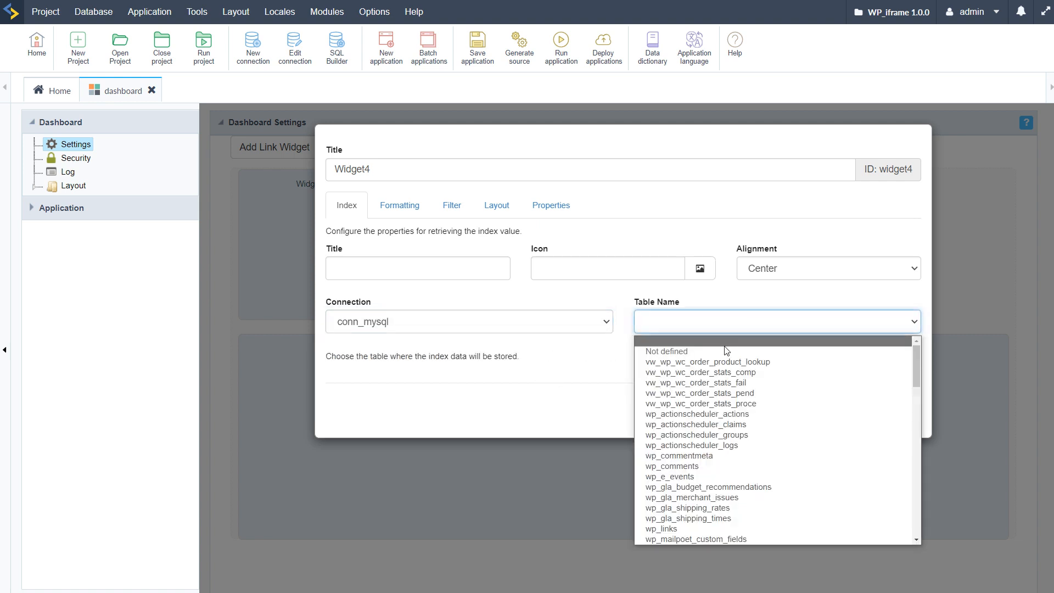
left_click(702, 375)
Step: Set Widget4's metric to the Sum of net_total and its period to the Month of date_created, and save the widget
left_click(501, 382)
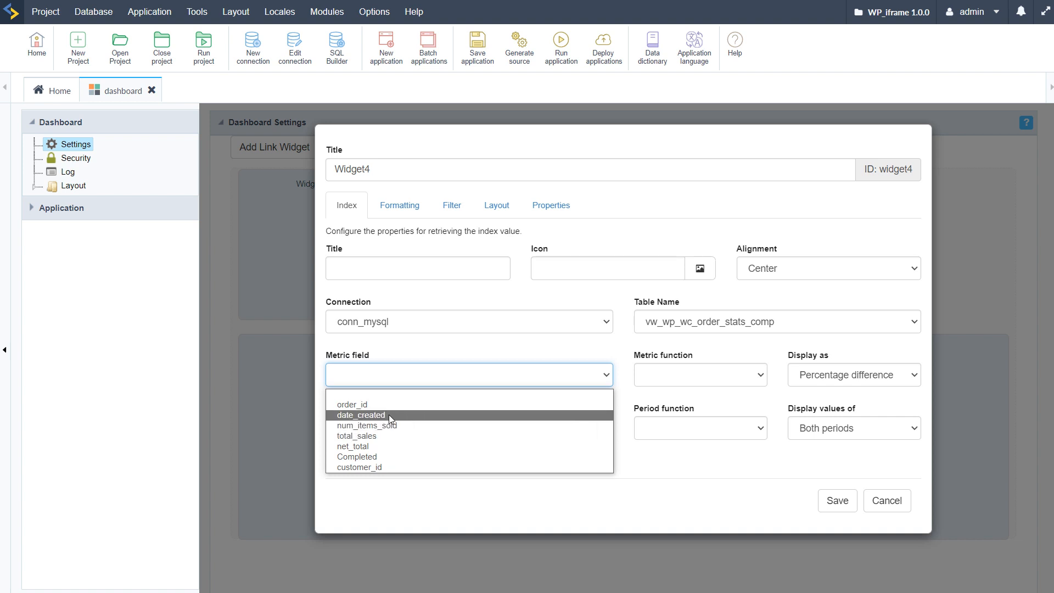
left_click(413, 446)
left_click(752, 380)
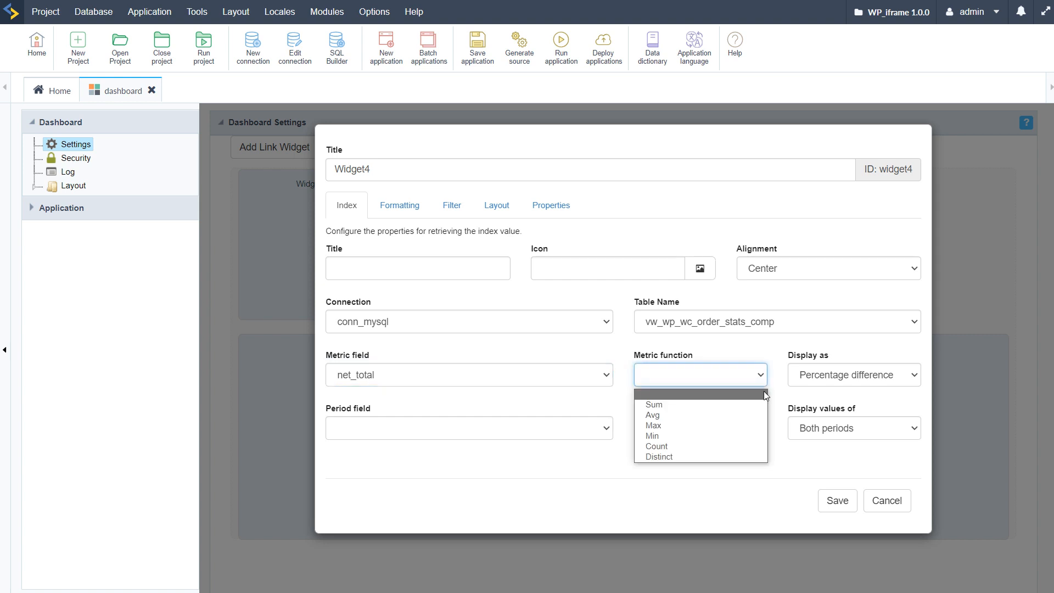
left_click(671, 412)
left_click(494, 434)
left_click(387, 458)
left_click(692, 425)
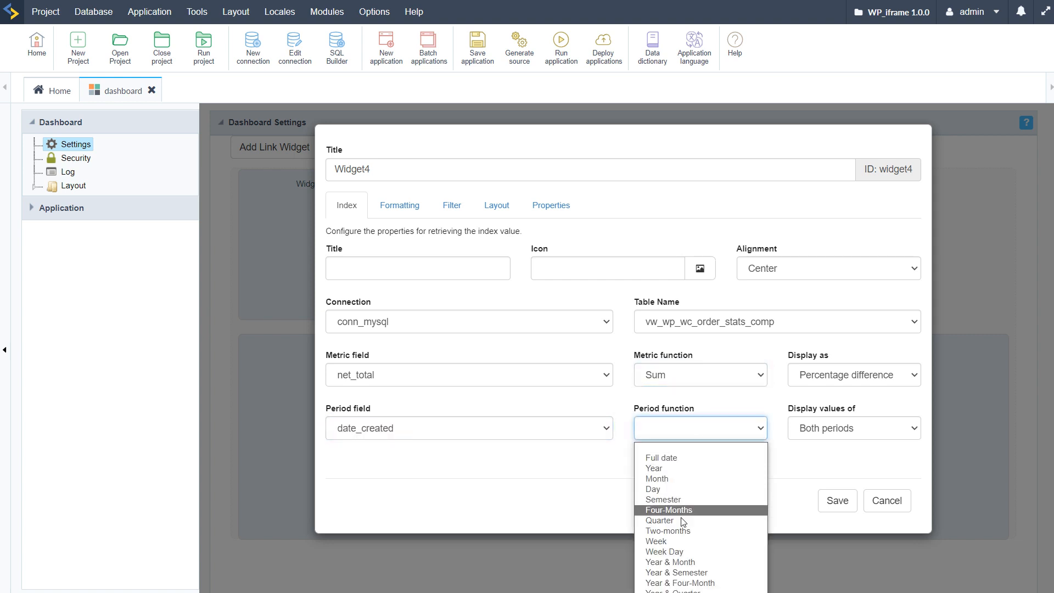
left_click(677, 478)
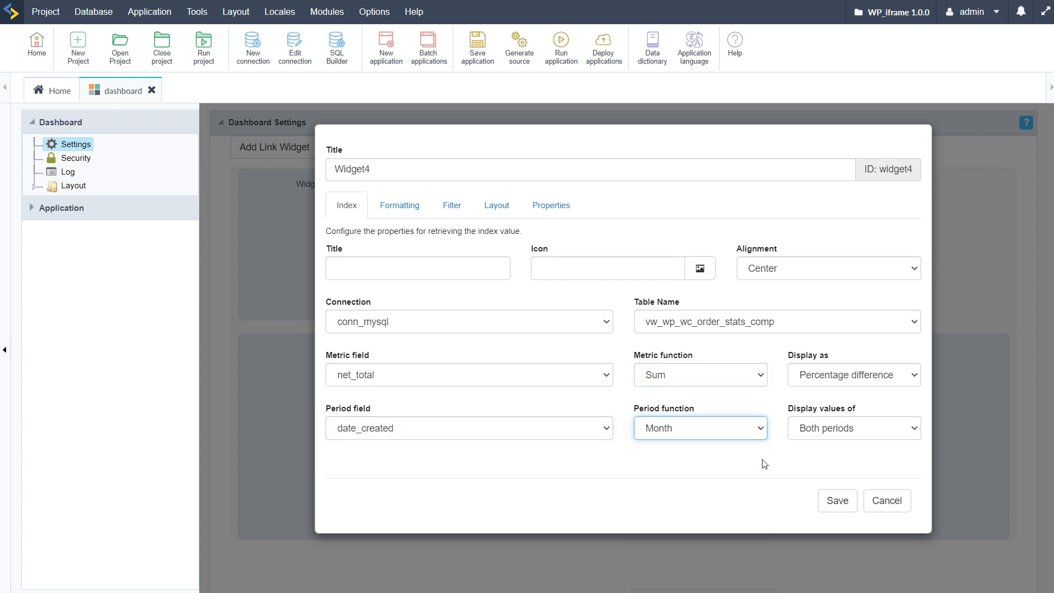
left_click(840, 502)
Step: Arrange Widget2, Widget3 and Widget4 side by side above Widget1, resized to equal widths that fill the row
left_click_drag(395, 373, 835, 258)
left_click_drag(597, 275, 657, 281)
left_click_drag(681, 317, 748, 321)
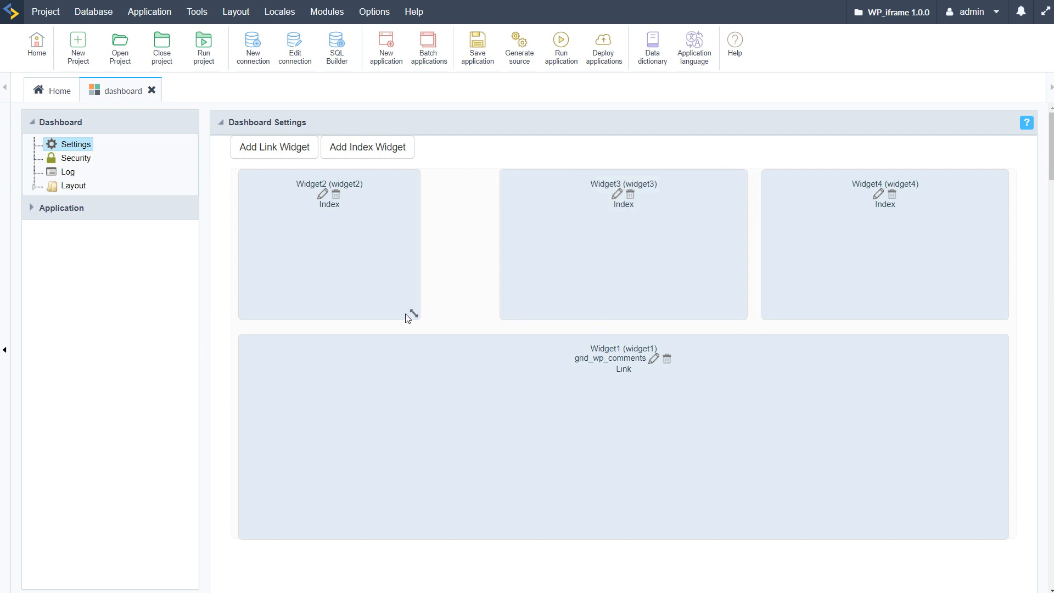
left_click_drag(415, 315, 485, 318)
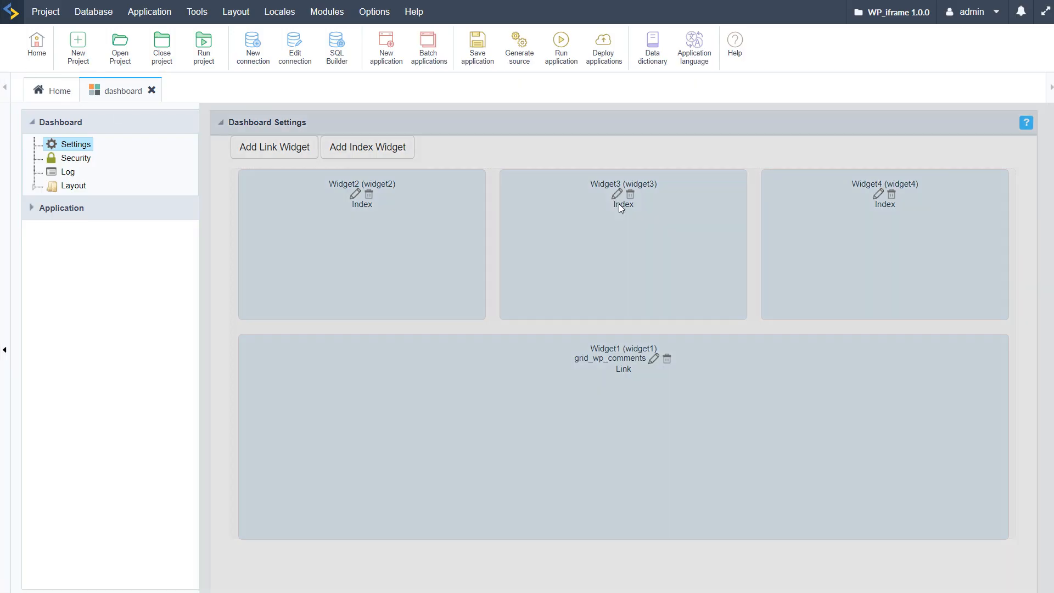
Step: Review Widget3's formatting settings, including the available metric formats and the decimal precision
left_click(617, 194)
left_click(401, 206)
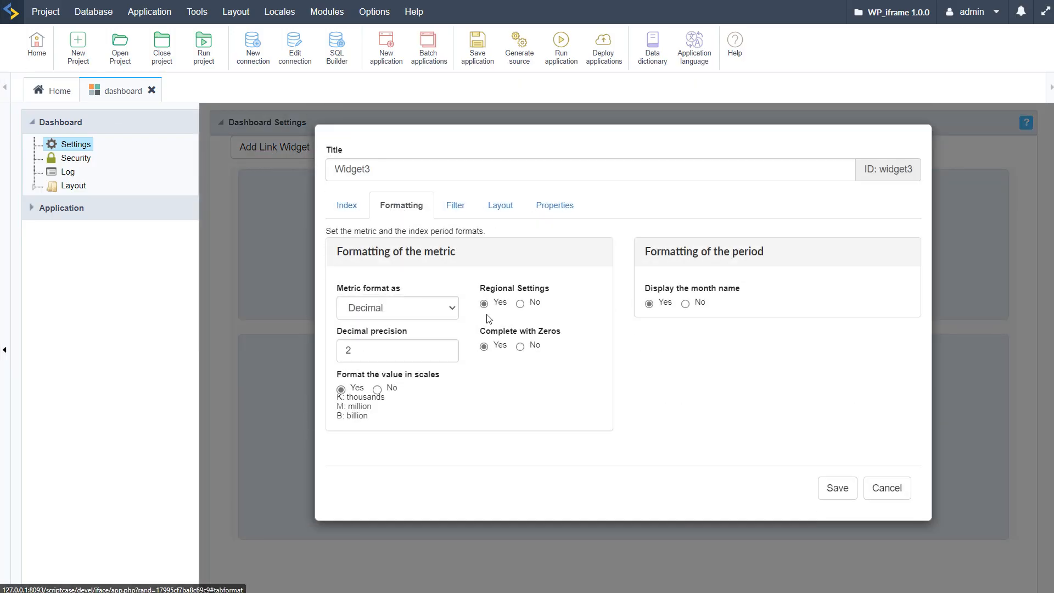
left_click(444, 308)
left_click(443, 309)
left_click(444, 308)
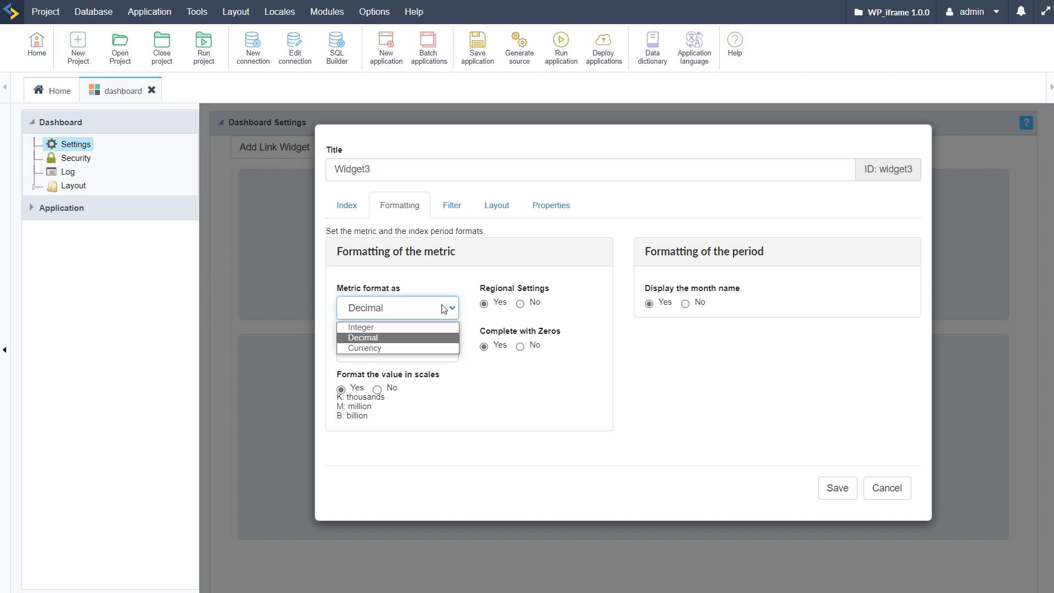
left_click(444, 309)
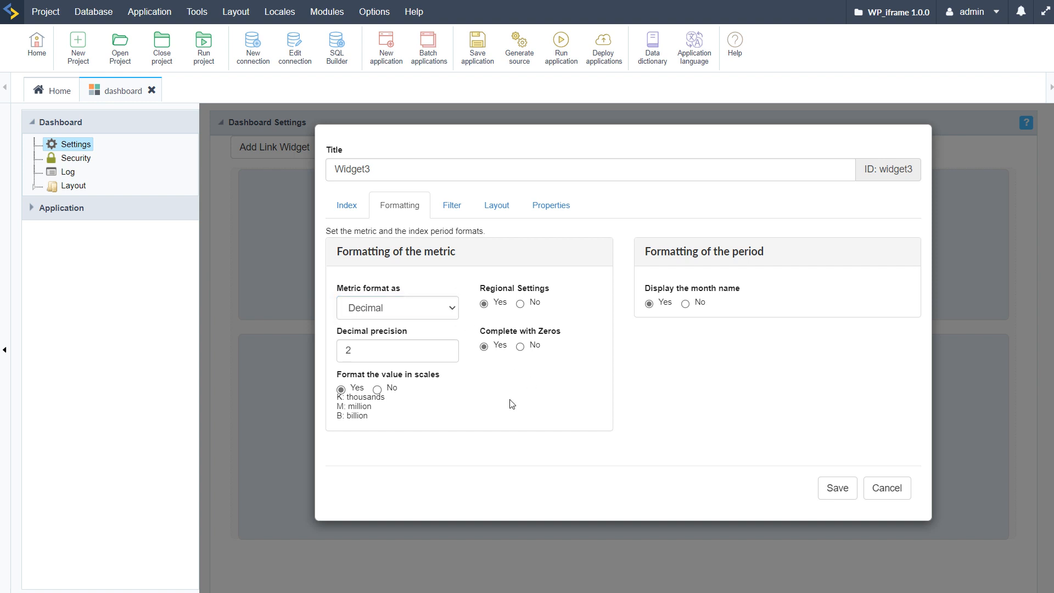
left_click(411, 352)
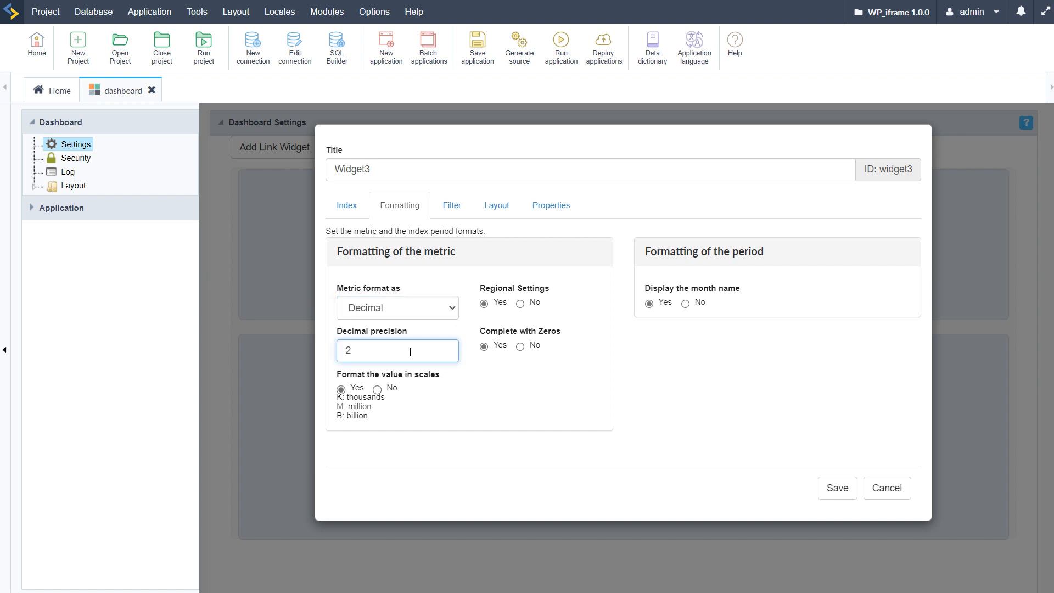
left_click(512, 371)
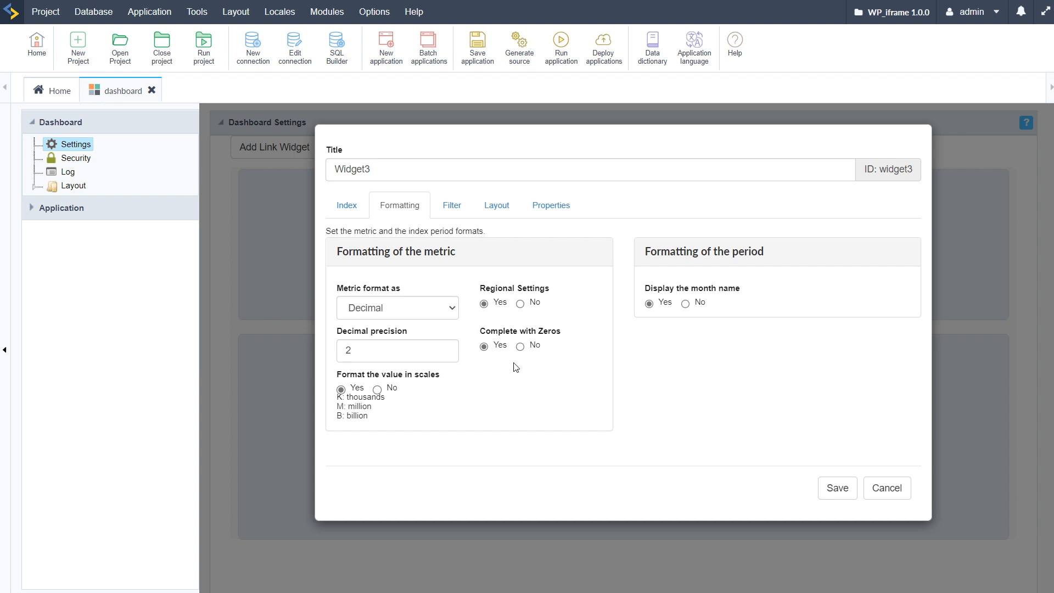
Step: Review Widget3's filter, layout and execution property settings
left_click(452, 207)
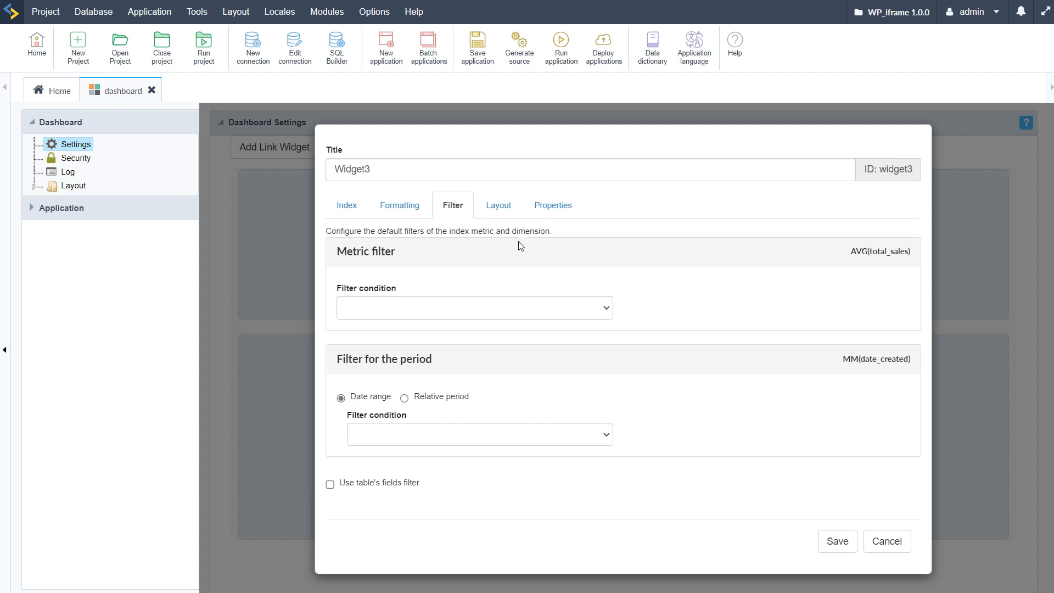
left_click(504, 210)
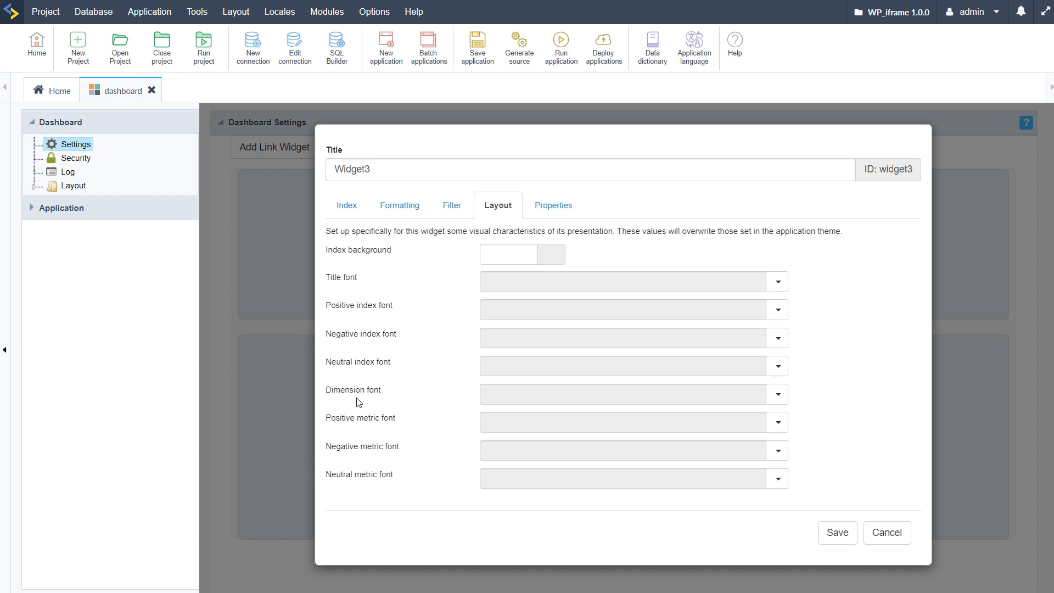
left_click(557, 209)
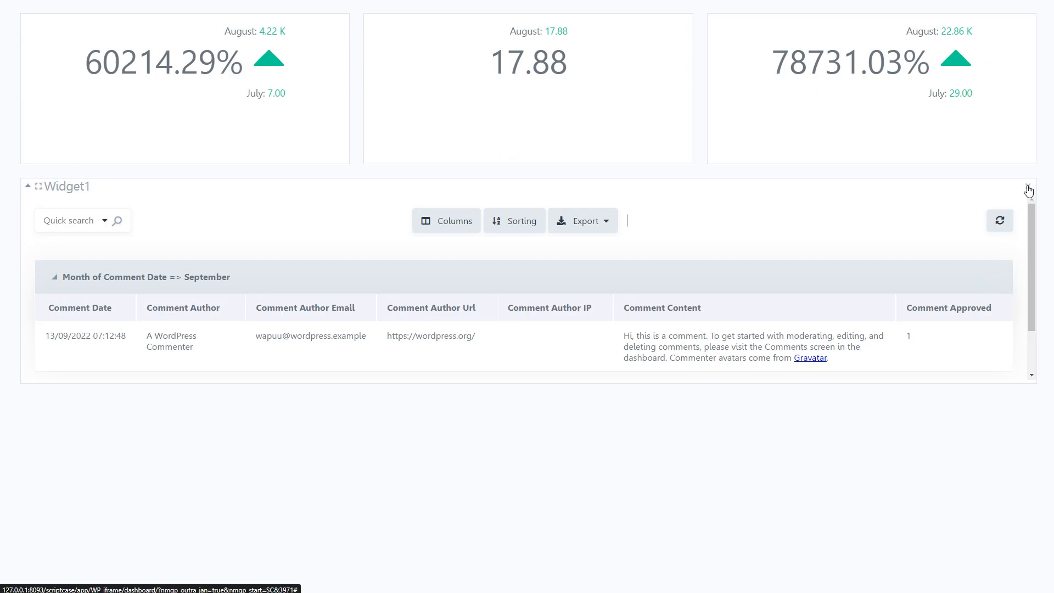
Step: Collapse and expand Widget1 in the running dashboard to check its collapsible behaviour
left_click(27, 186)
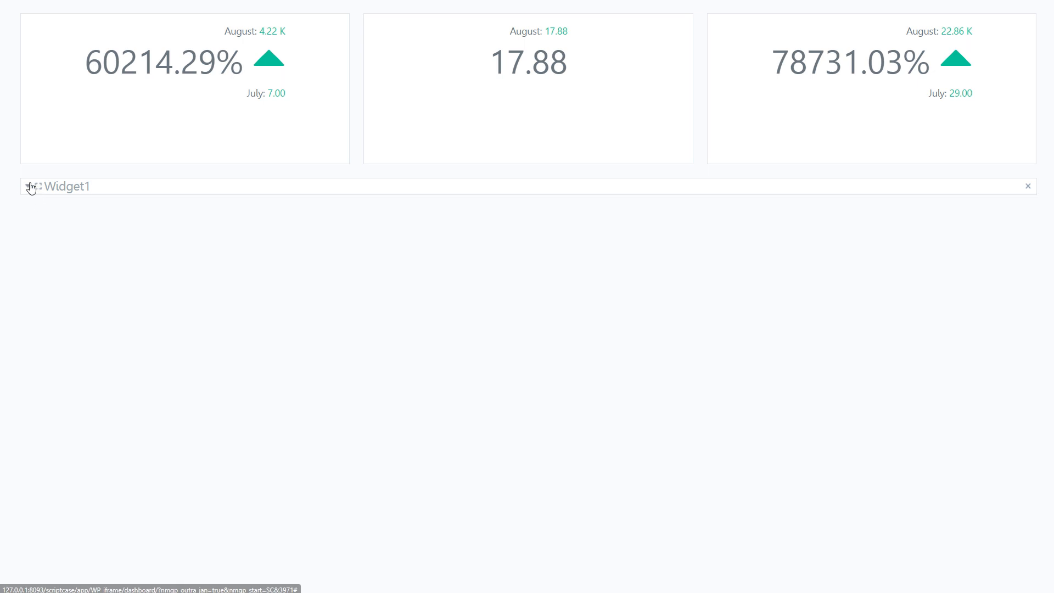
left_click(28, 186)
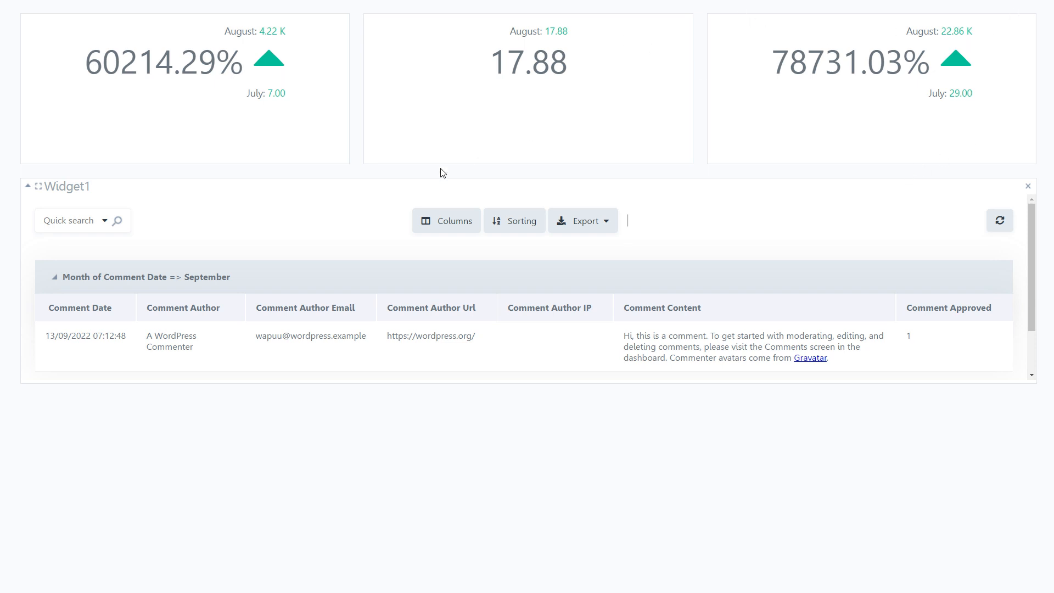
left_click(28, 186)
left_click(28, 187)
mouse_move(2, 31)
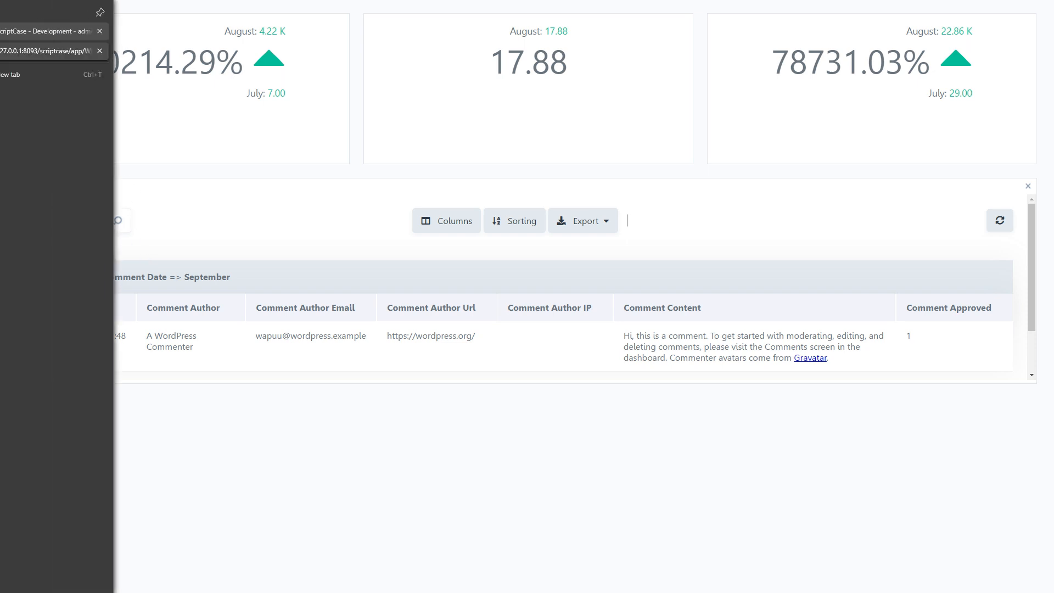
Step: Return to Widget3's properties, close them without saving any change, and run the dashboard again
left_click(44, 31)
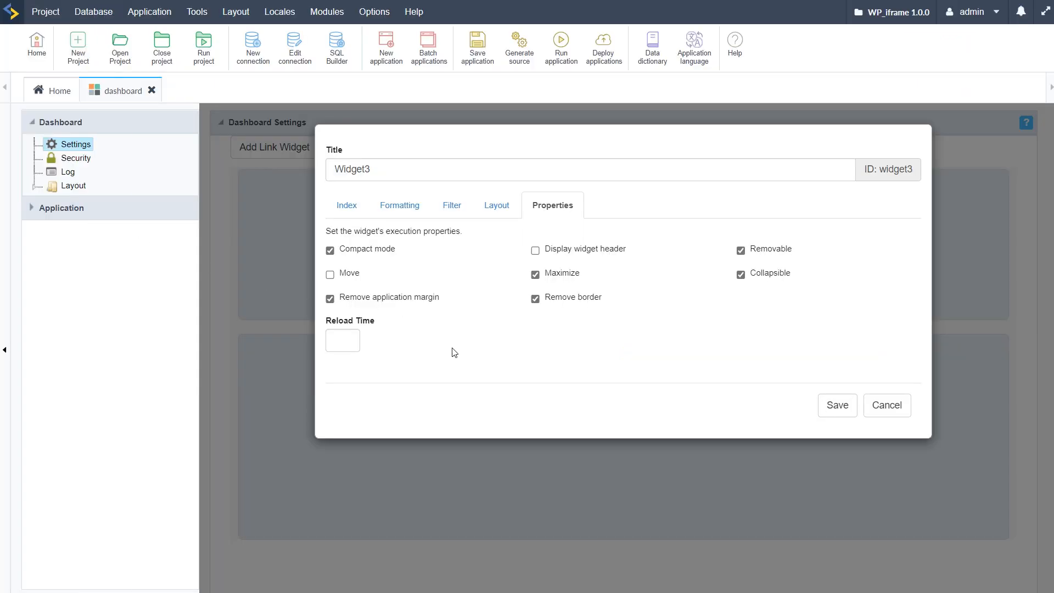
left_click(330, 251)
left_click(330, 252)
left_click(876, 418)
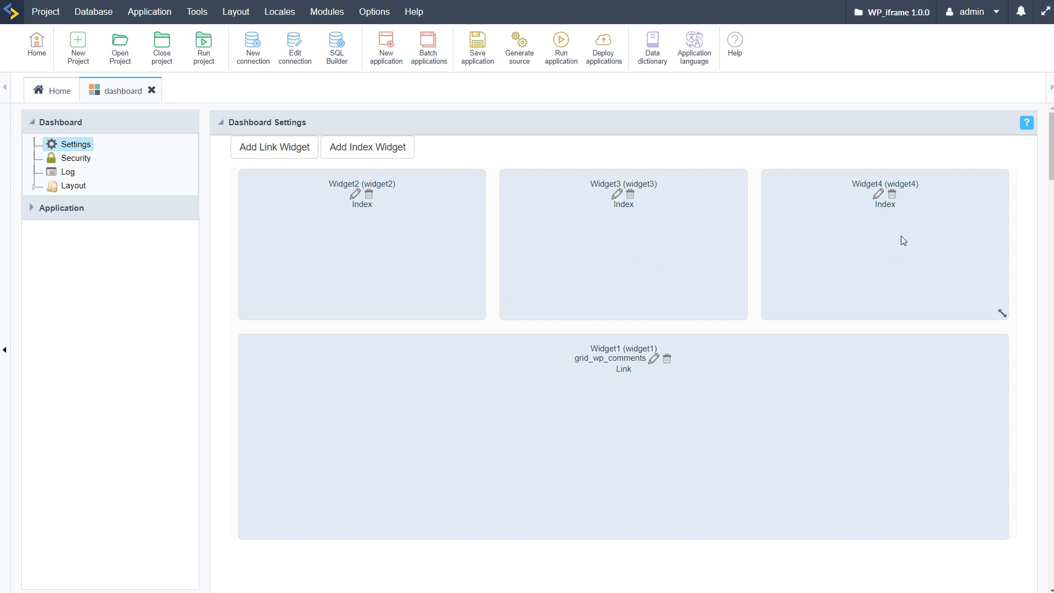
left_click(564, 59)
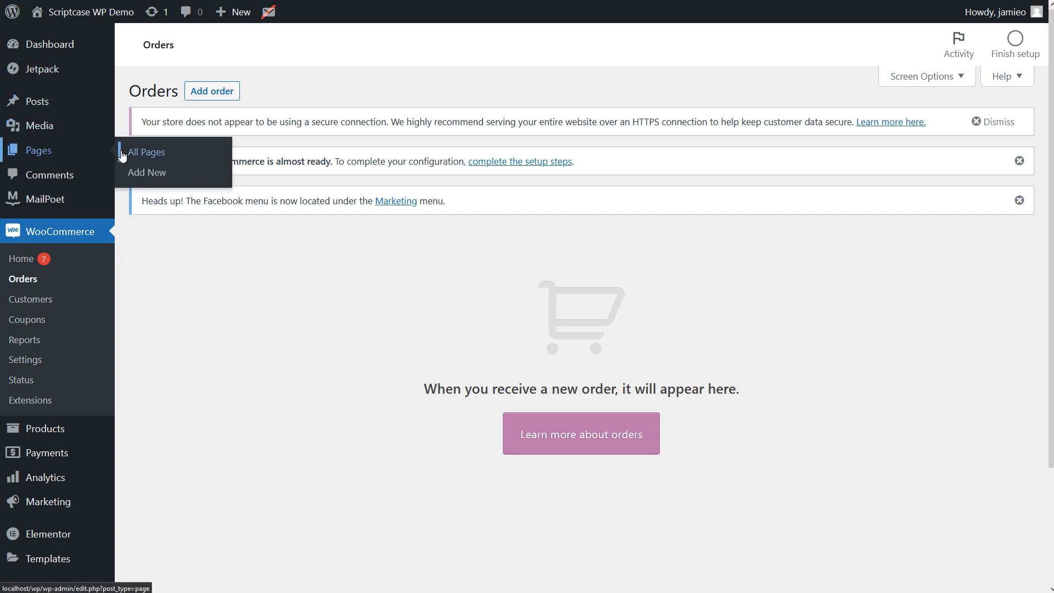
Step: Switch to the WordPress admin, open Sample Page from the list of all pages, and edit it with Elementor
left_click(148, 152)
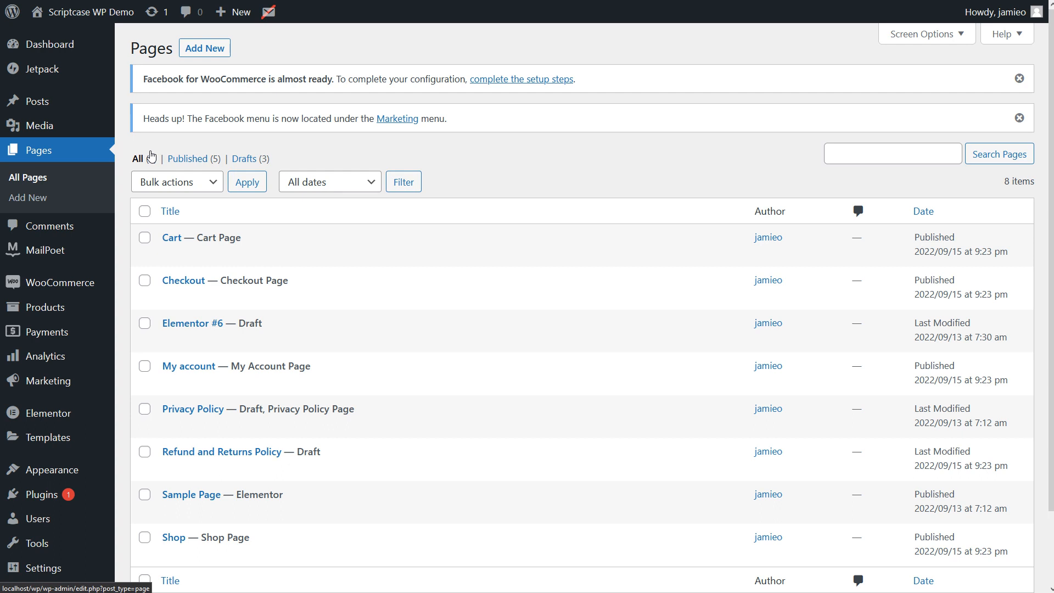
scroll(489, 297, "down", 3)
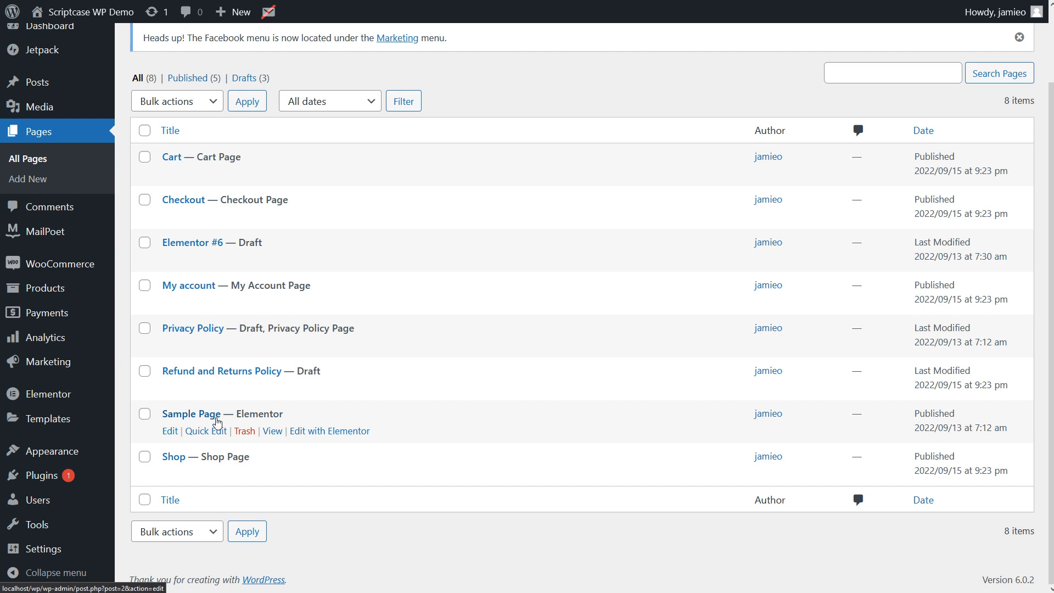
left_click(189, 414)
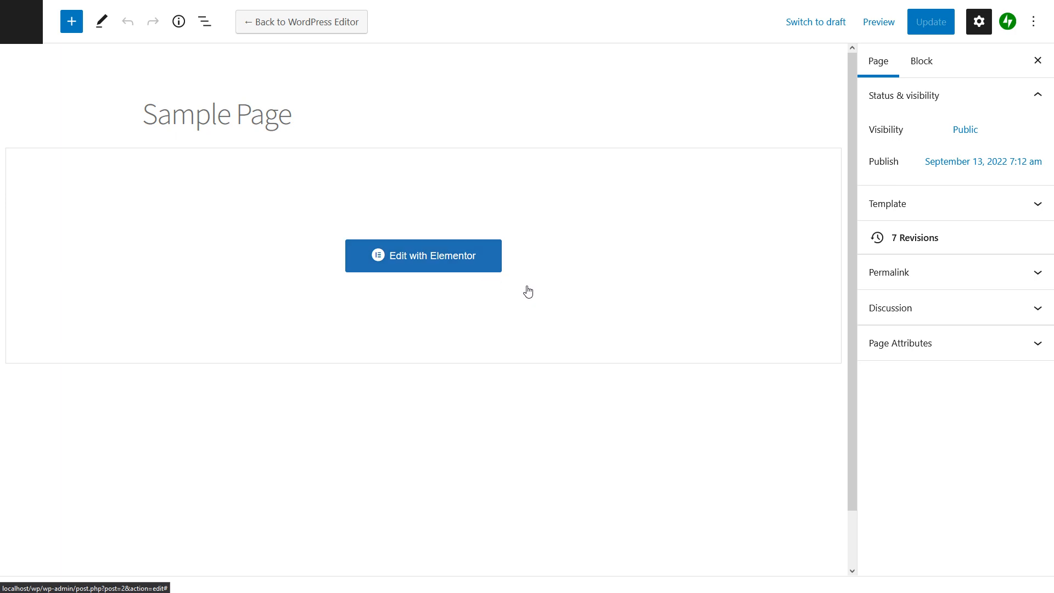
left_click(451, 263)
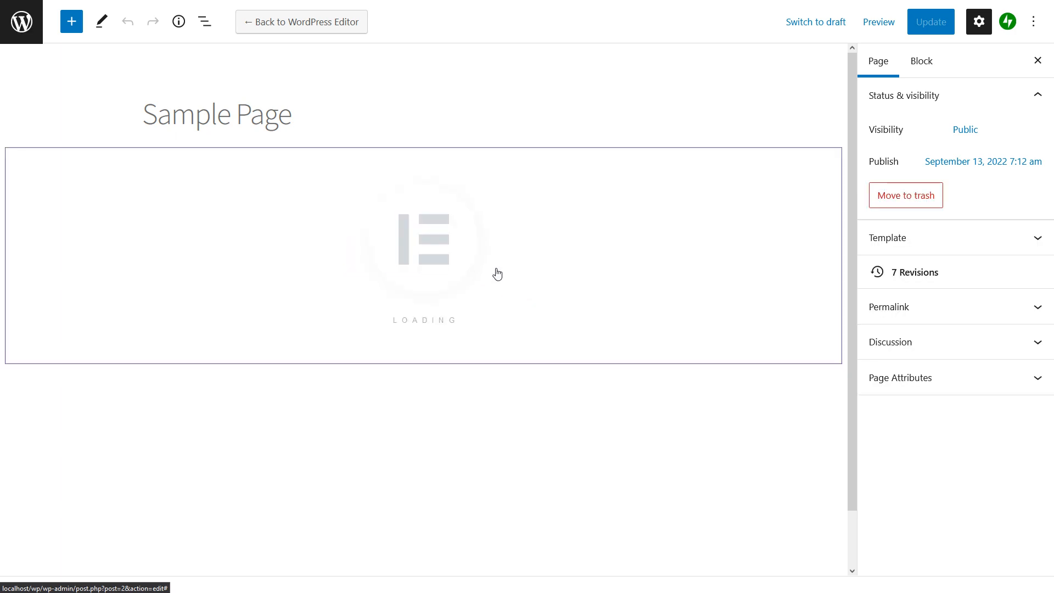